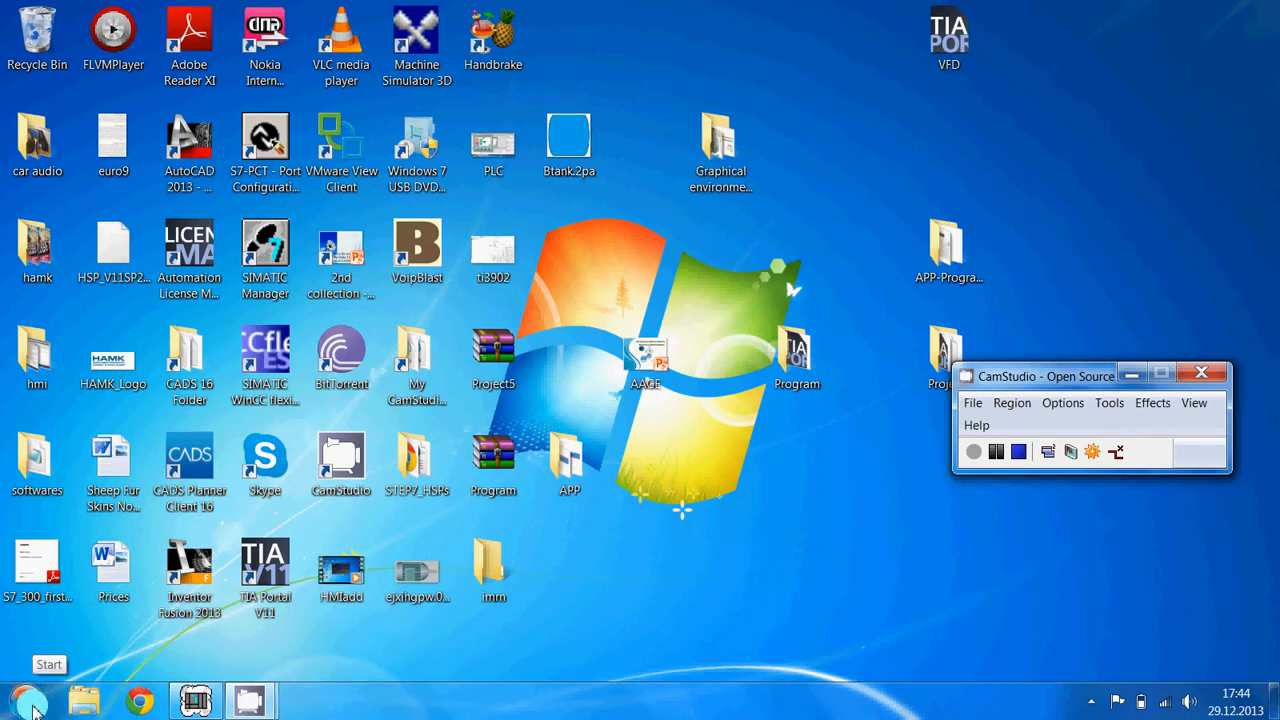
{"action": "left_click", "coordinate": [30, 706]}
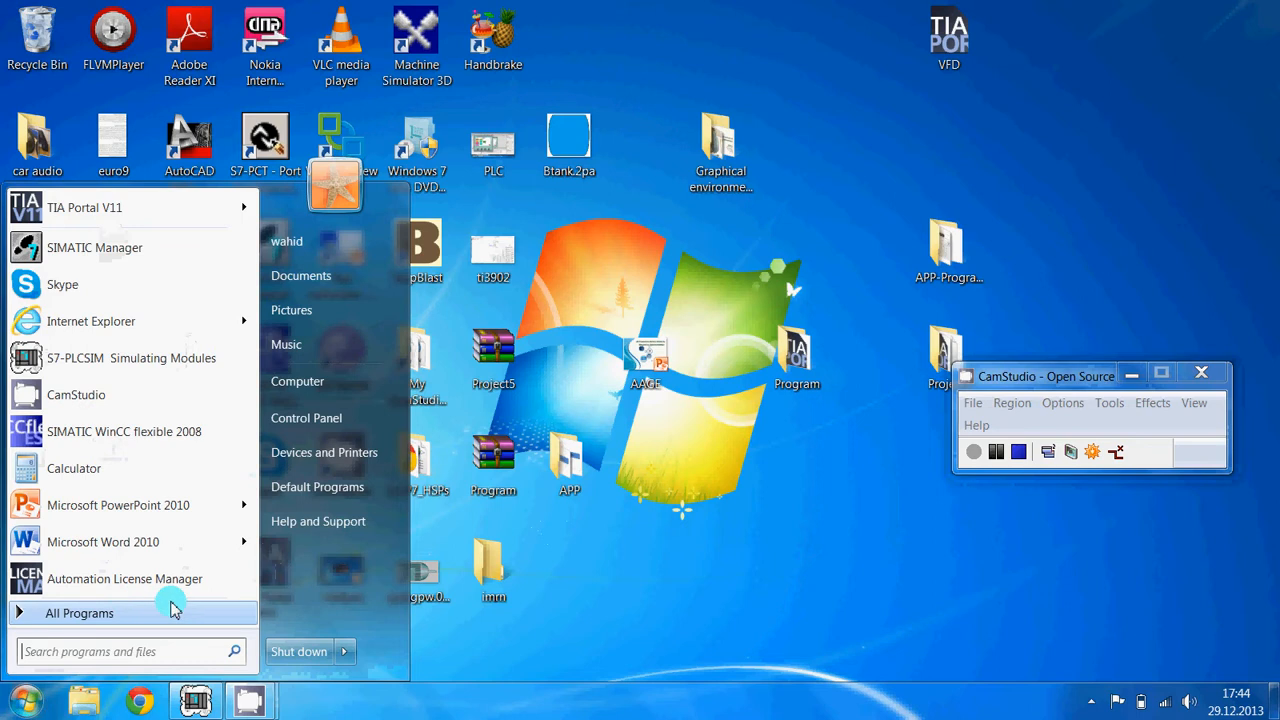
{"action": "mouse_move", "coordinate": [240, 531]}
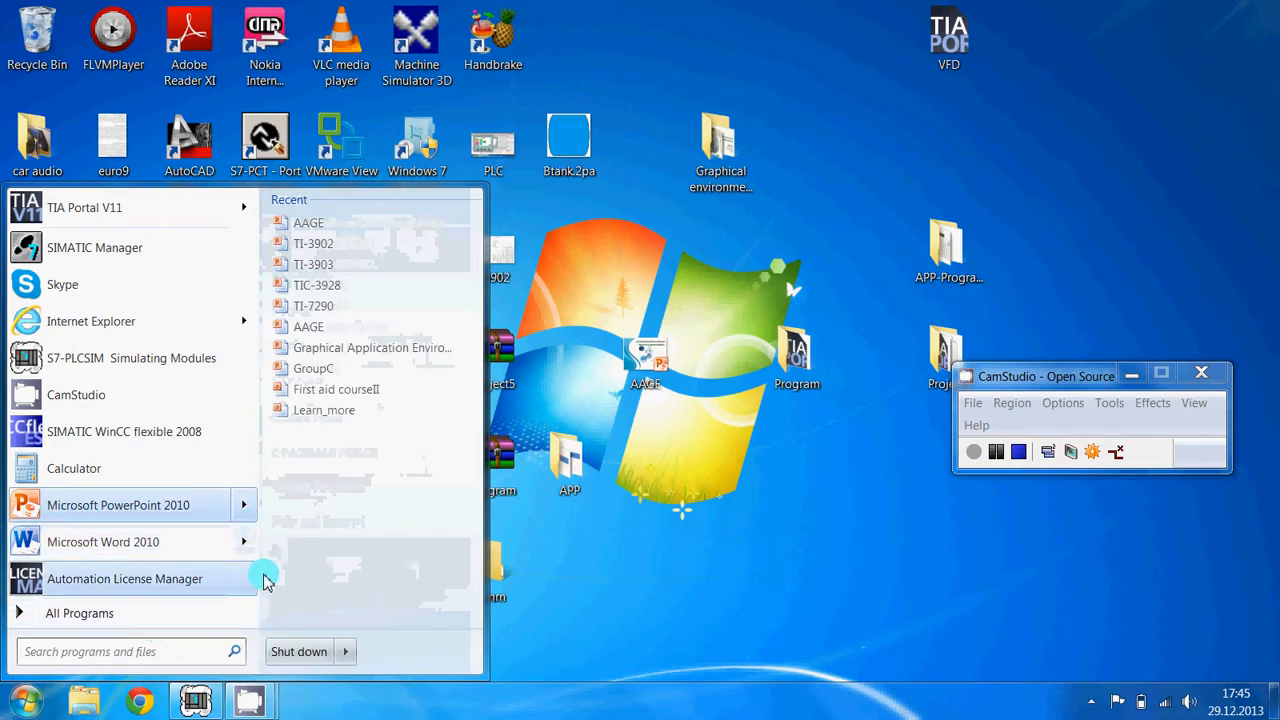
{"action": "left_click", "coordinate": [933, 650]}
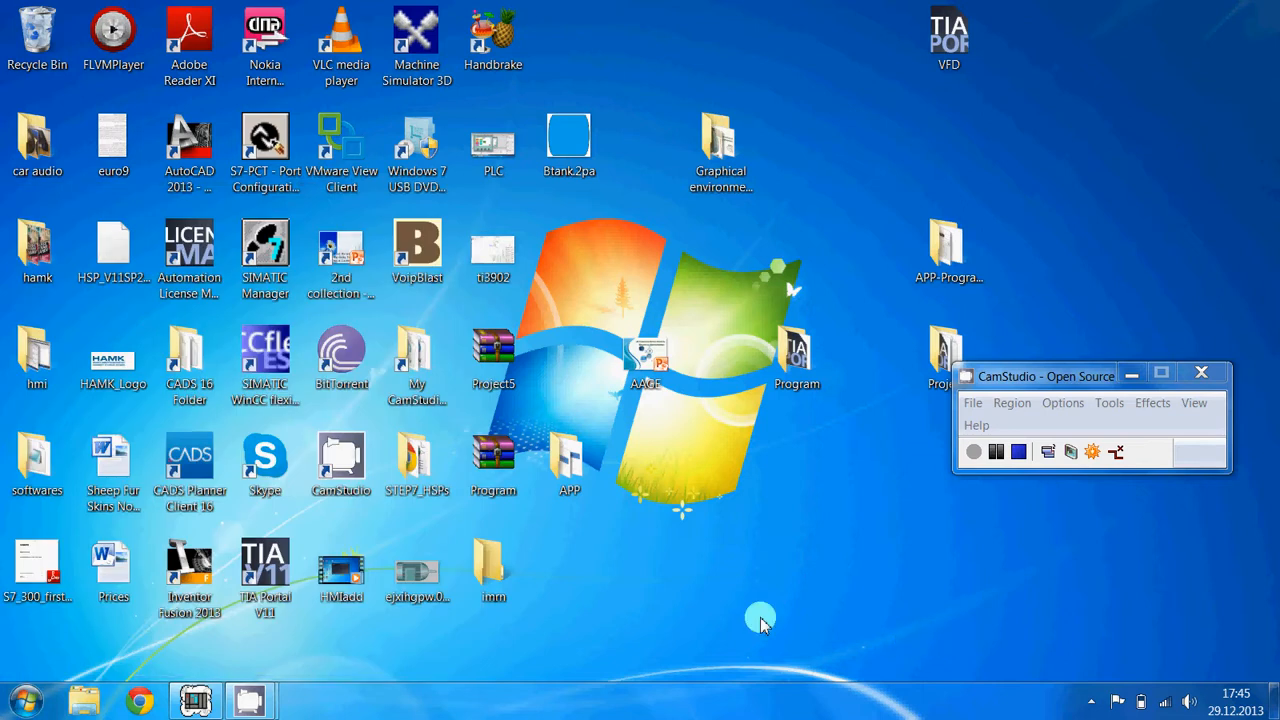
{"action": "left_click", "coordinate": [12, 708]}
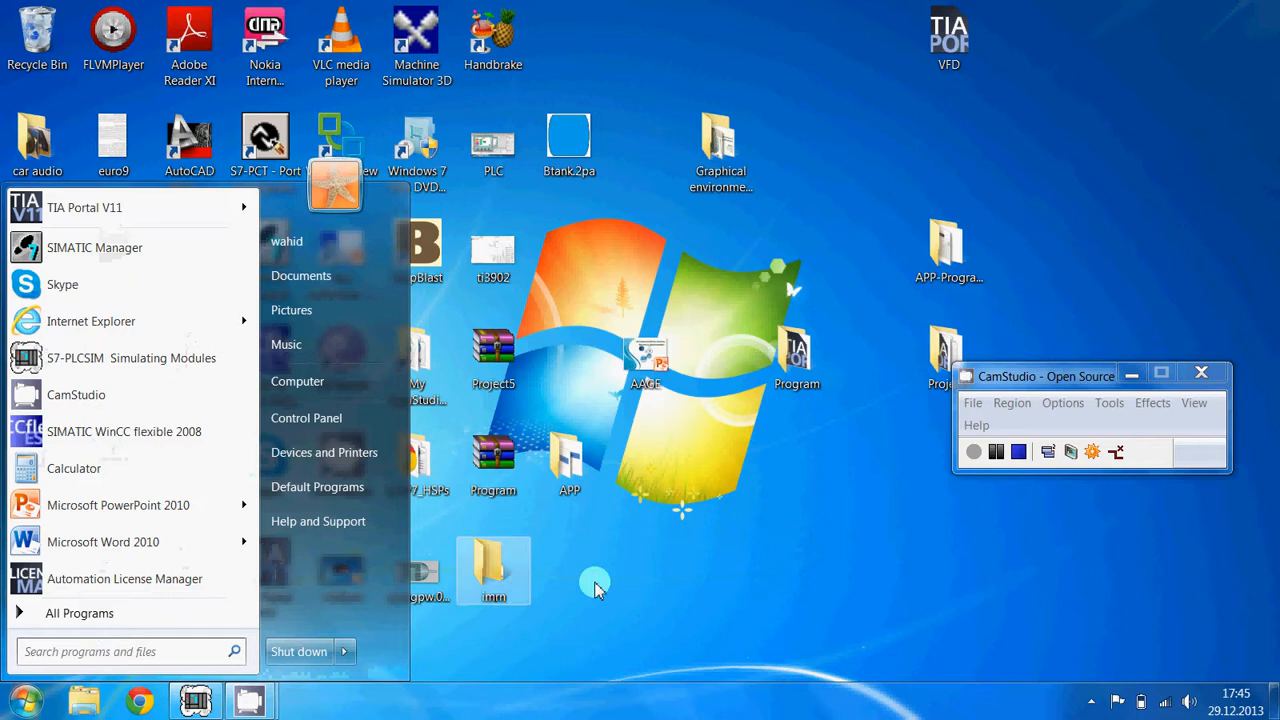
{"action": "left_click", "coordinate": [641, 591]}
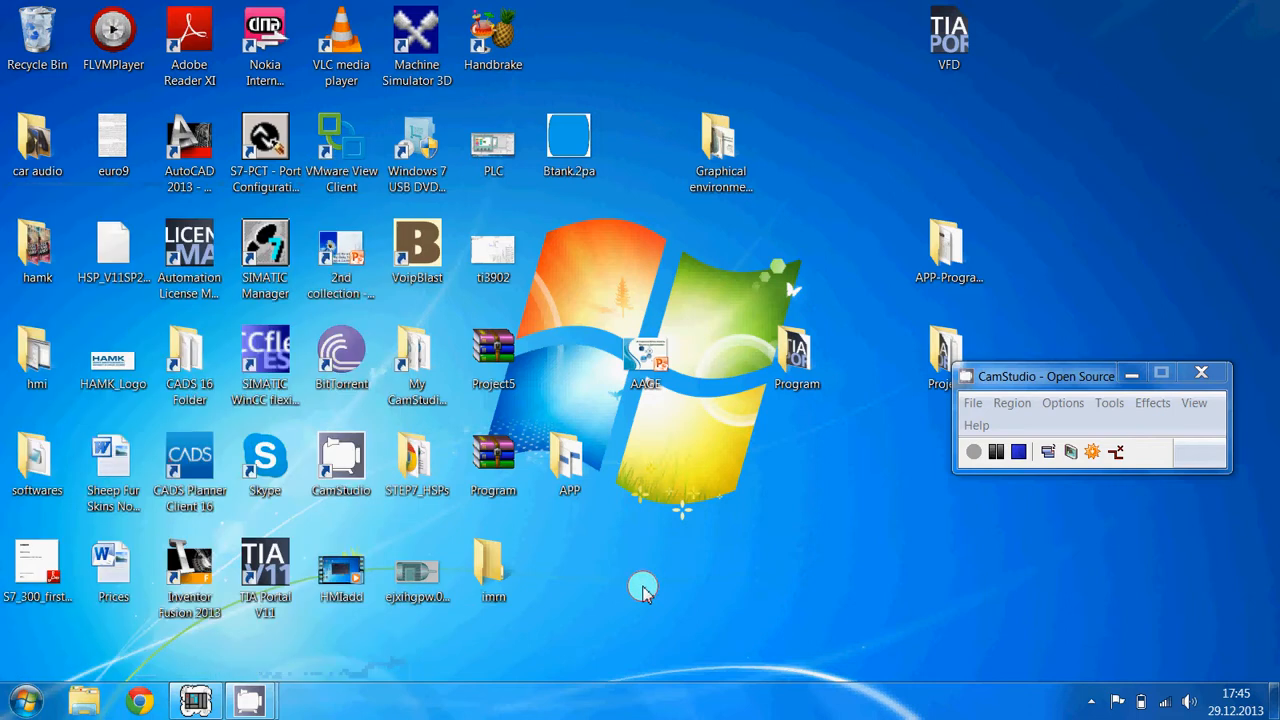
Step: Launch TIA Portal V11 and create a new project named GROUP B
{"action": "double_click", "coordinate": [280, 570]}
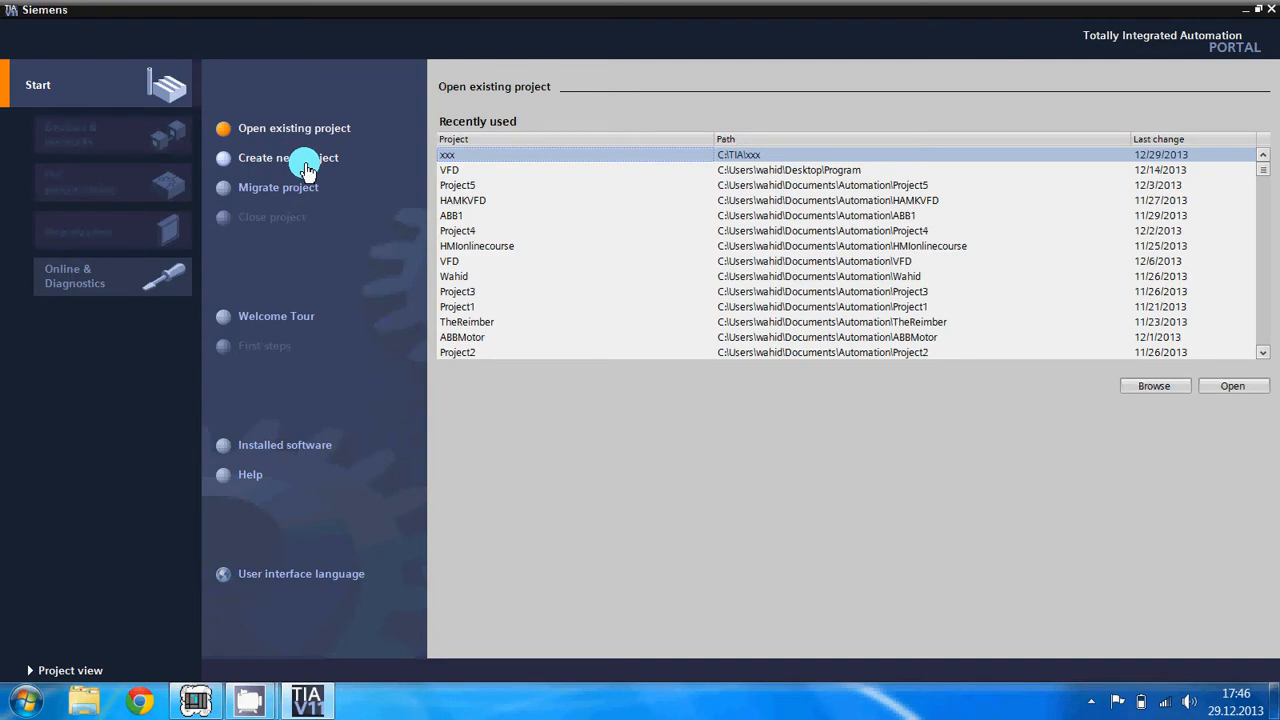
{"action": "left_click", "coordinate": [305, 162]}
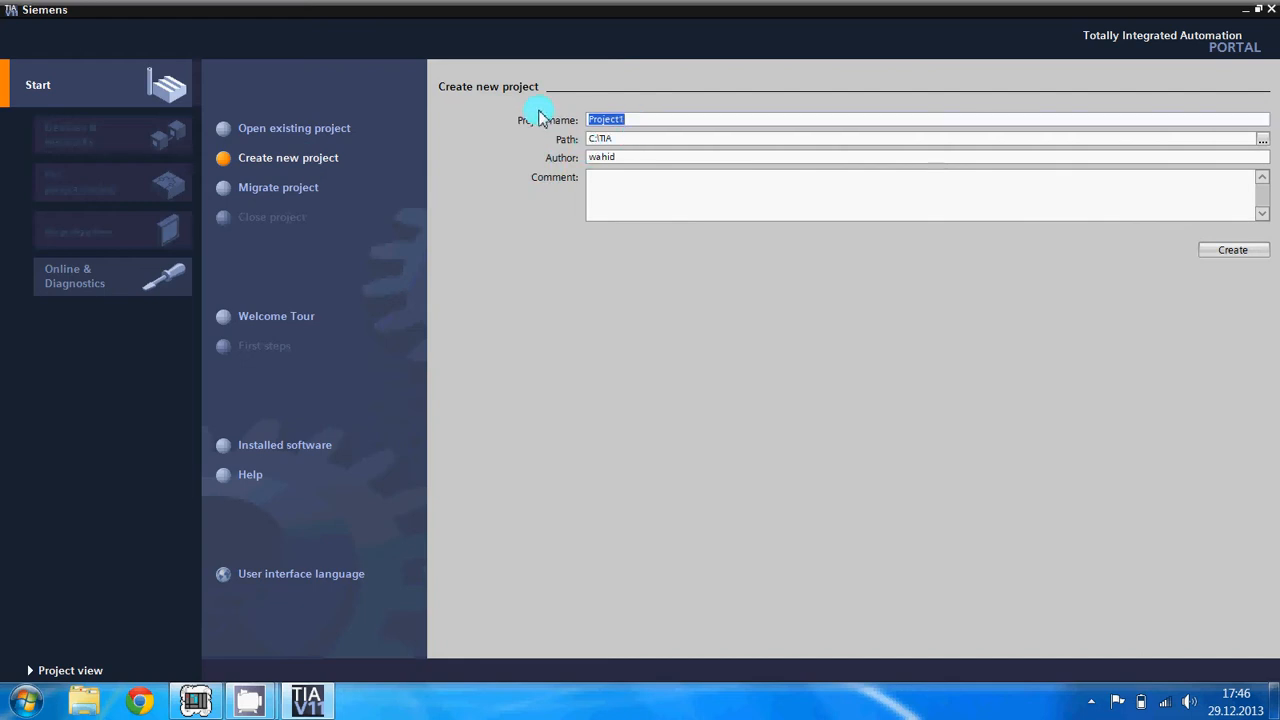
{"action": "left_click", "coordinate": [681, 121]}
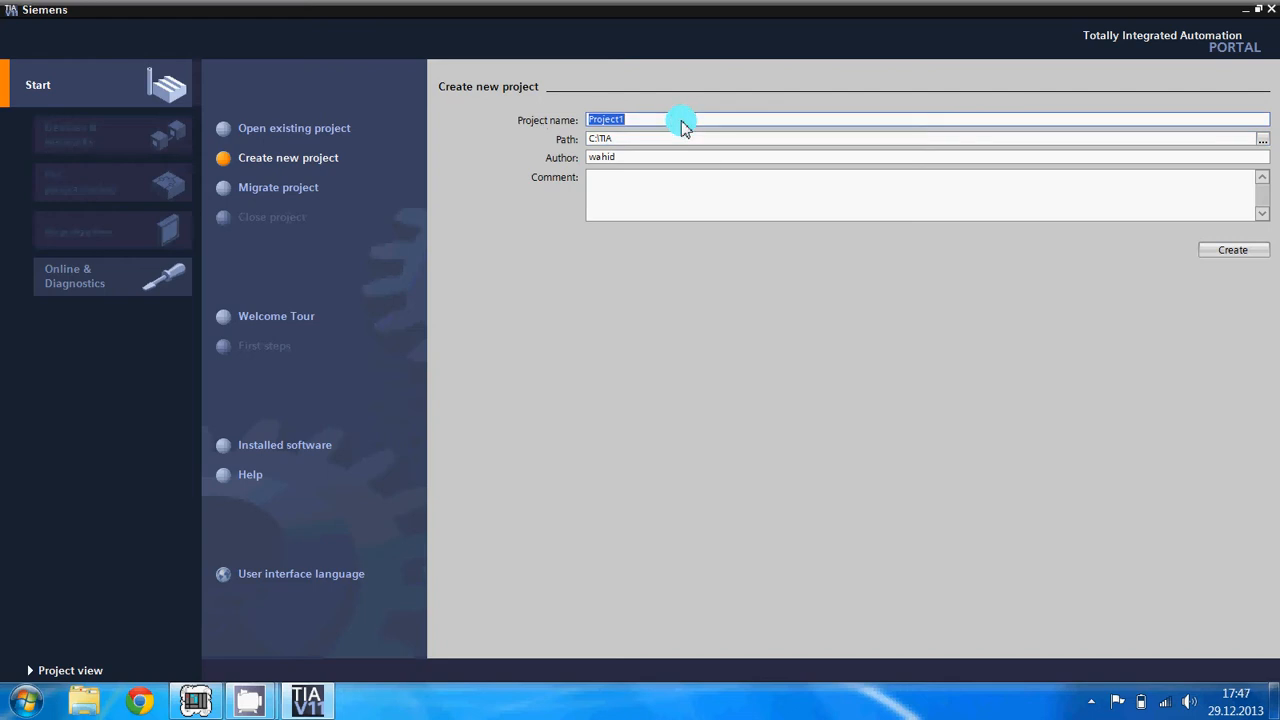
{"action": "type", "text": "GROUP B"}
{"action": "left_click", "coordinate": [1224, 257]}
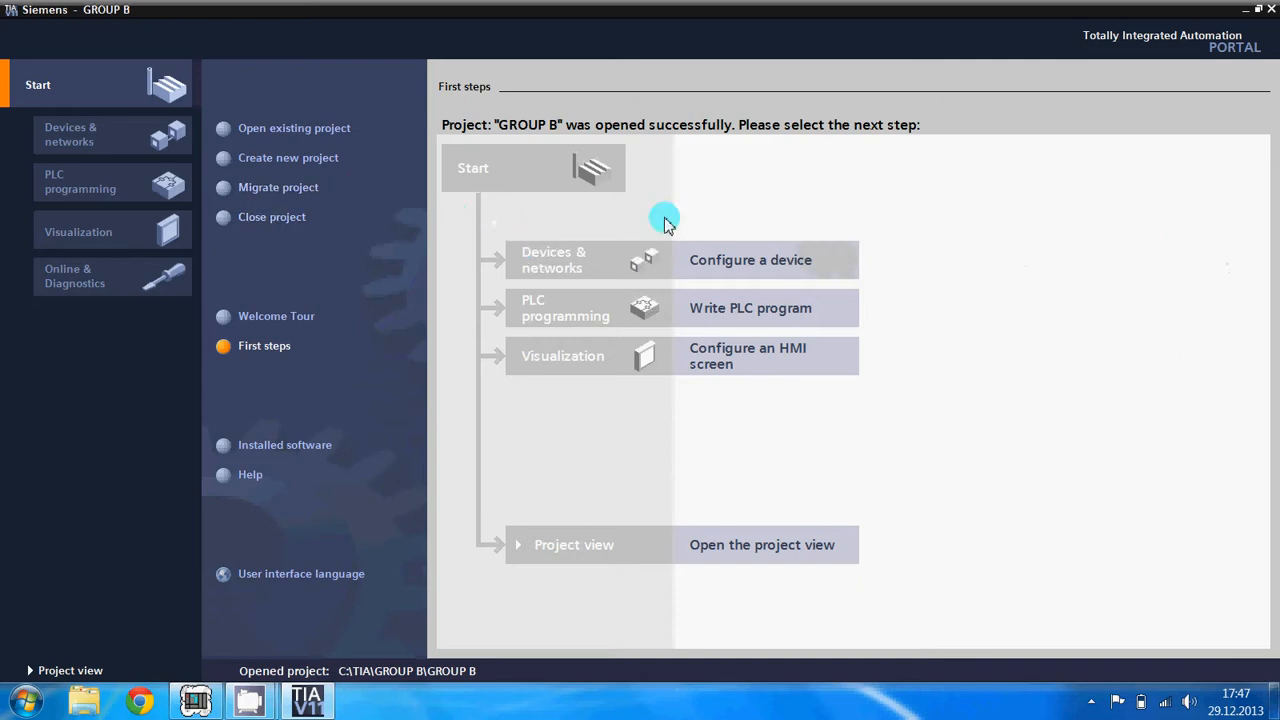
Step: Add a SIMATIC S7-300 PLC to the project, using CPU 314C-2 PN/DP with article 6ES7 314-6EH04-0AB0
{"action": "left_click", "coordinate": [744, 272]}
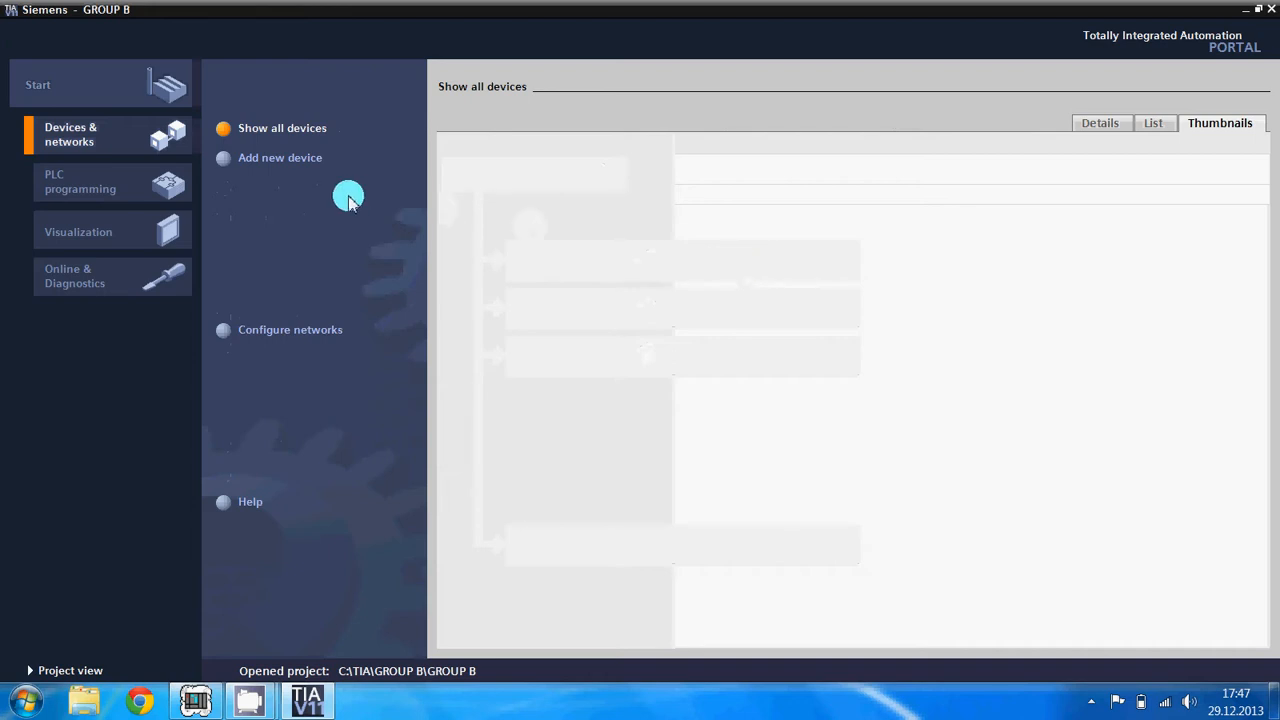
{"action": "left_click", "coordinate": [283, 170]}
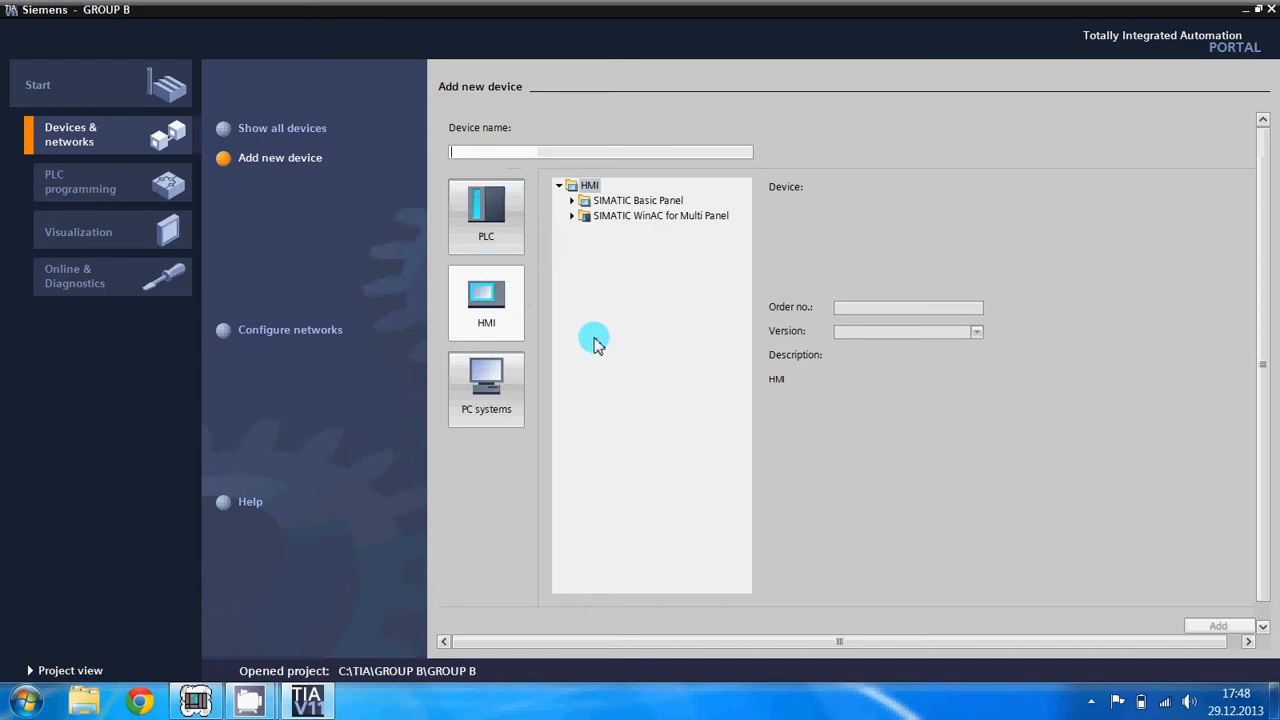
{"action": "left_click", "coordinate": [515, 243]}
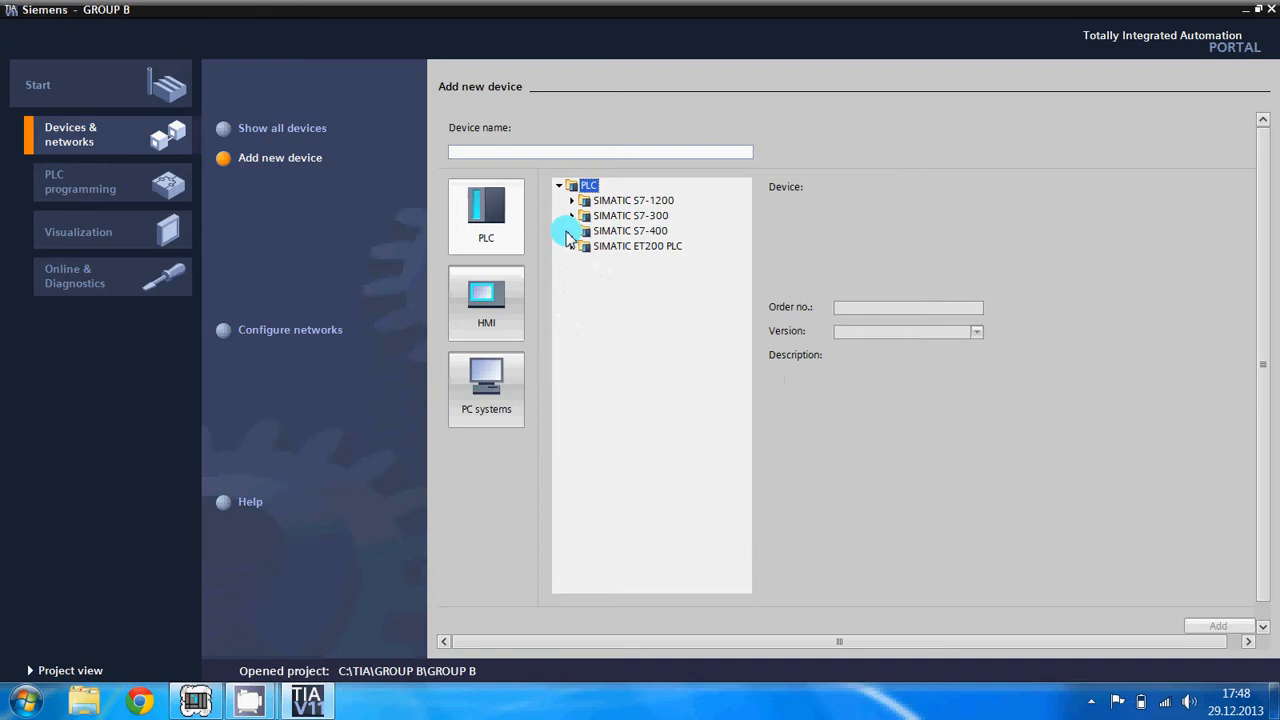
{"action": "left_click", "coordinate": [572, 218]}
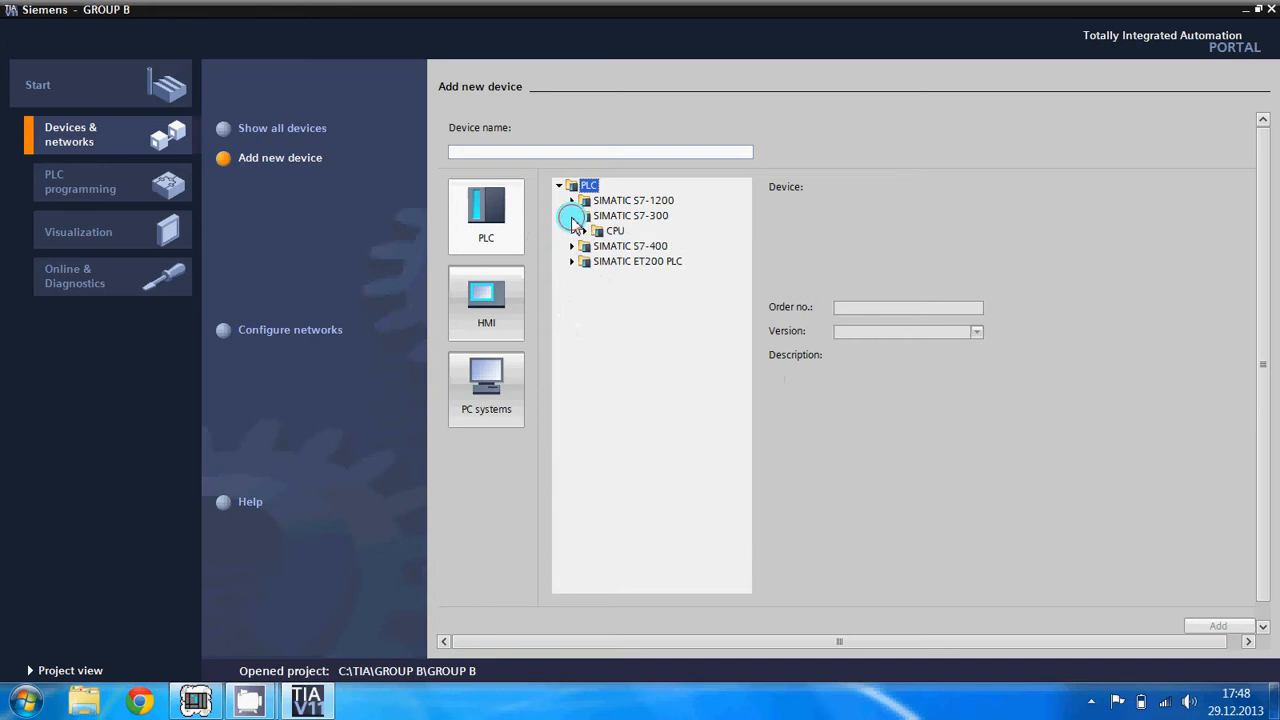
{"action": "left_click", "coordinate": [587, 233]}
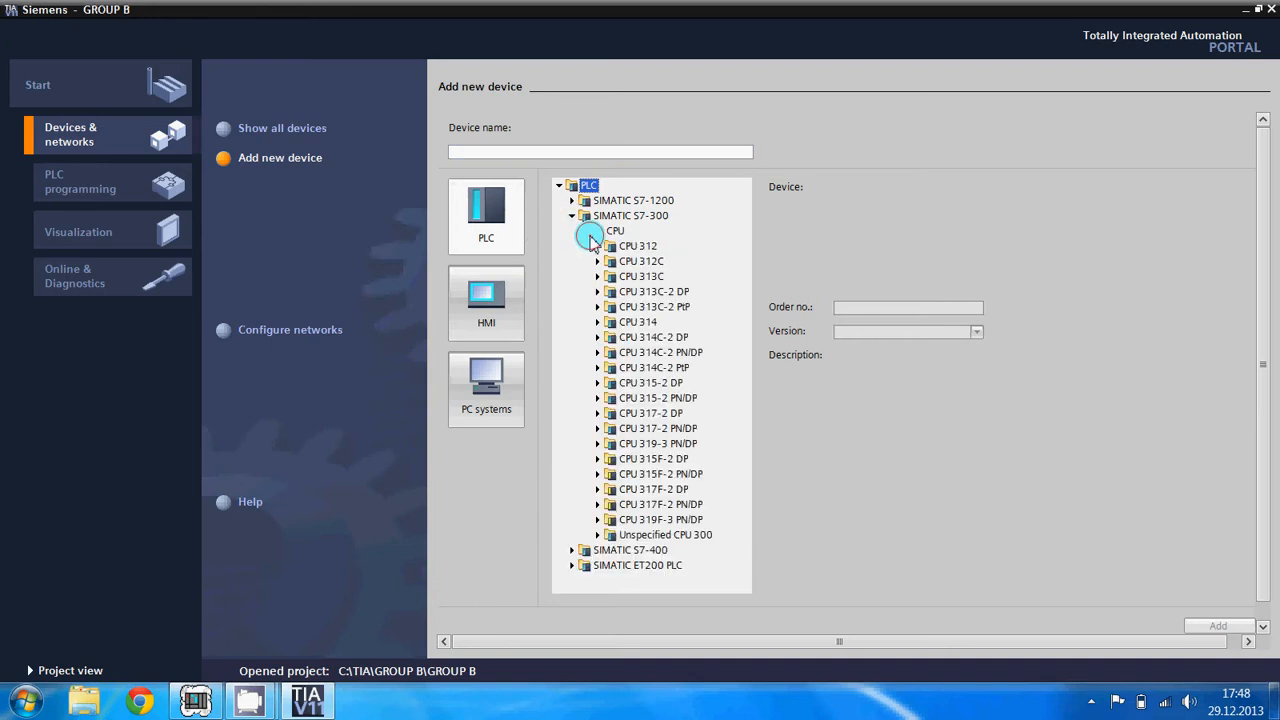
{"action": "left_click", "coordinate": [598, 352]}
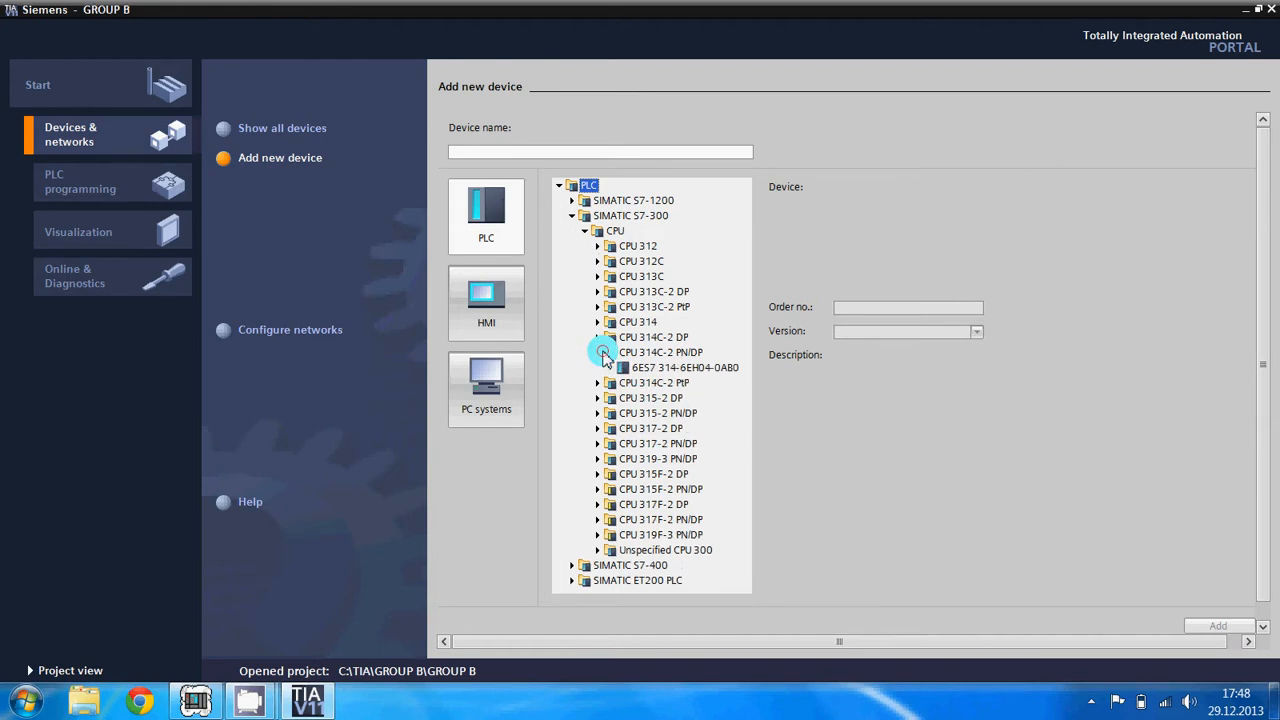
{"action": "left_click", "coordinate": [677, 377]}
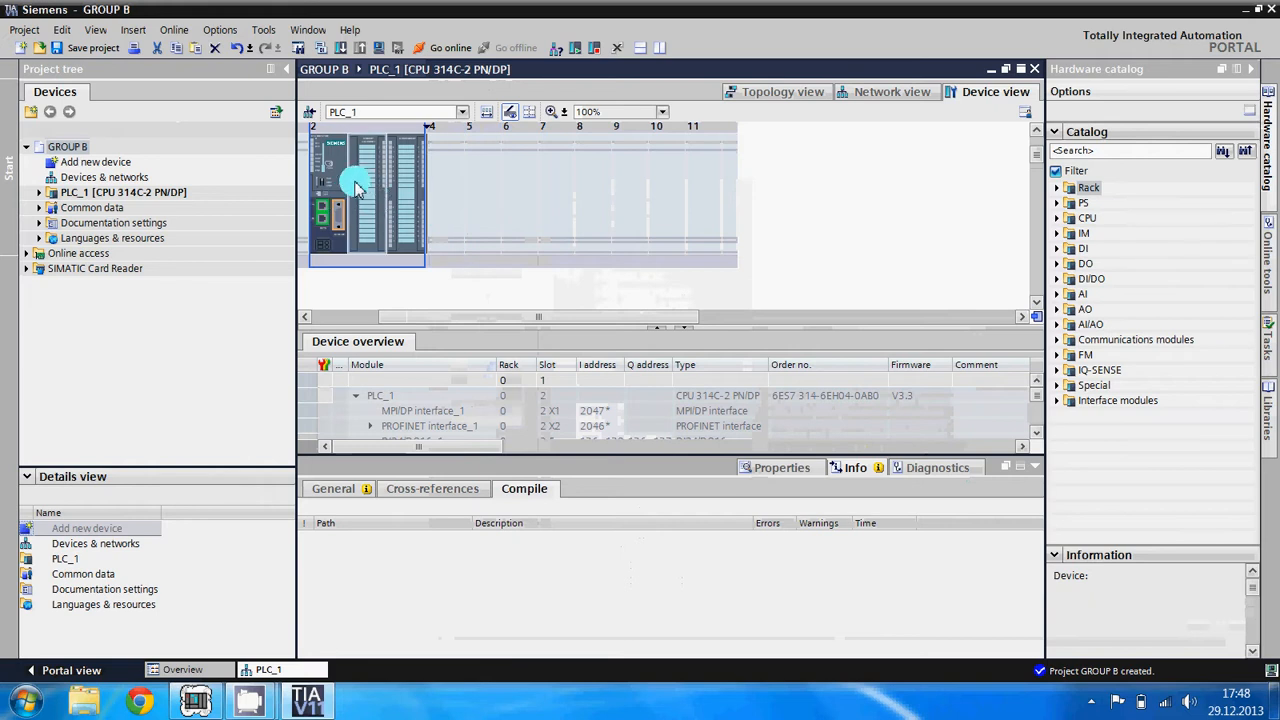
Step: Insert the PS 307 5A power supply 6ES7 307-1EA01-0AA0 into slot 1 of the PLC rack
{"action": "left_click", "coordinate": [1058, 206]}
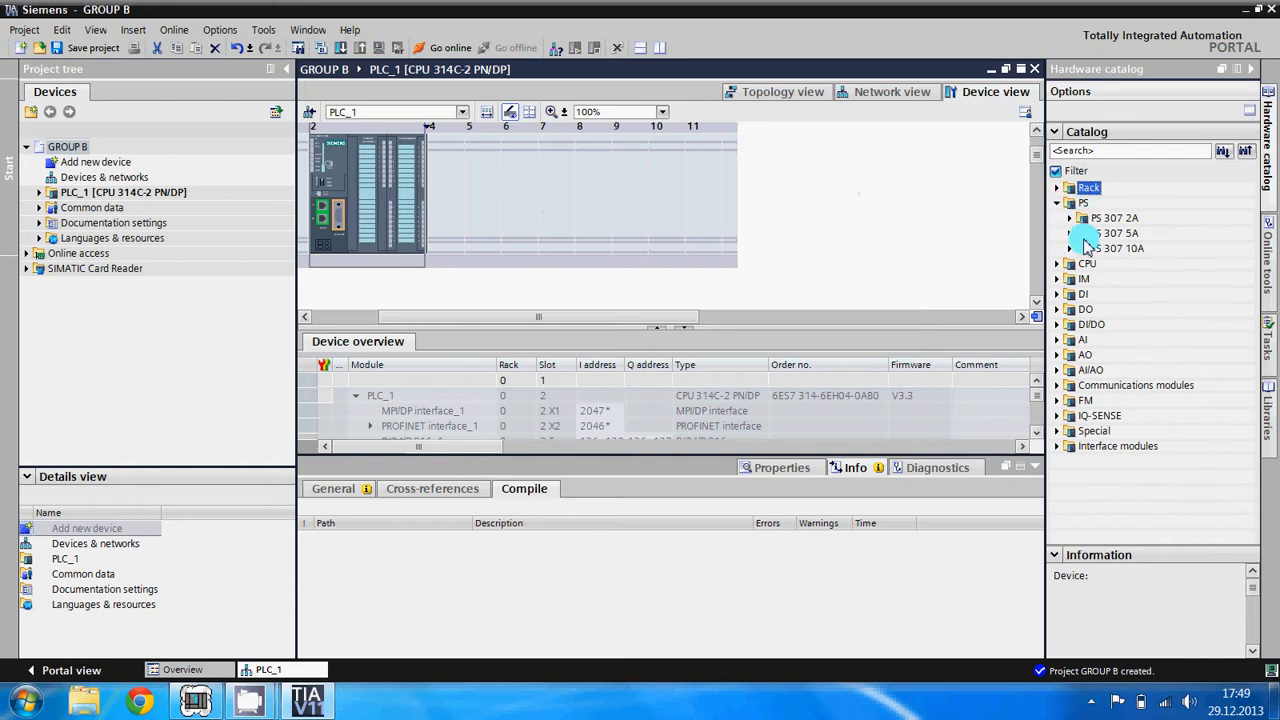
{"action": "left_click", "coordinate": [1070, 233]}
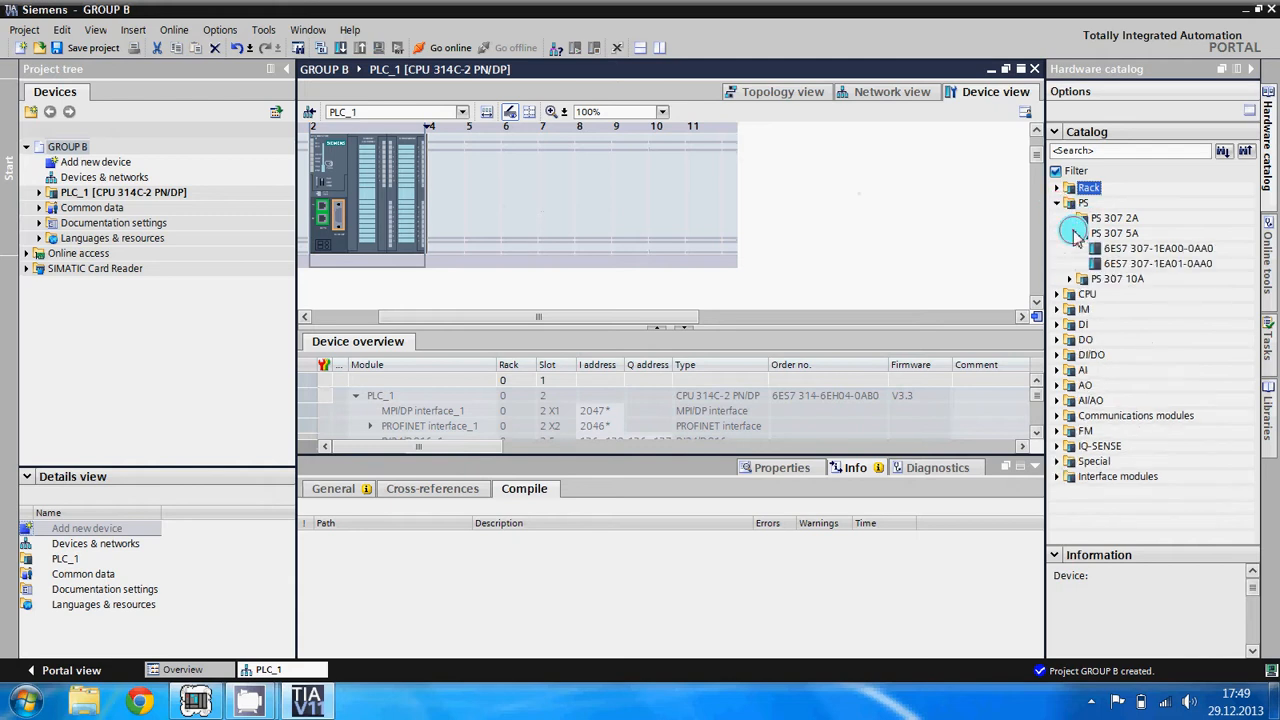
{"action": "left_click", "coordinate": [1124, 263]}
{"action": "double_click", "coordinate": [1124, 263]}
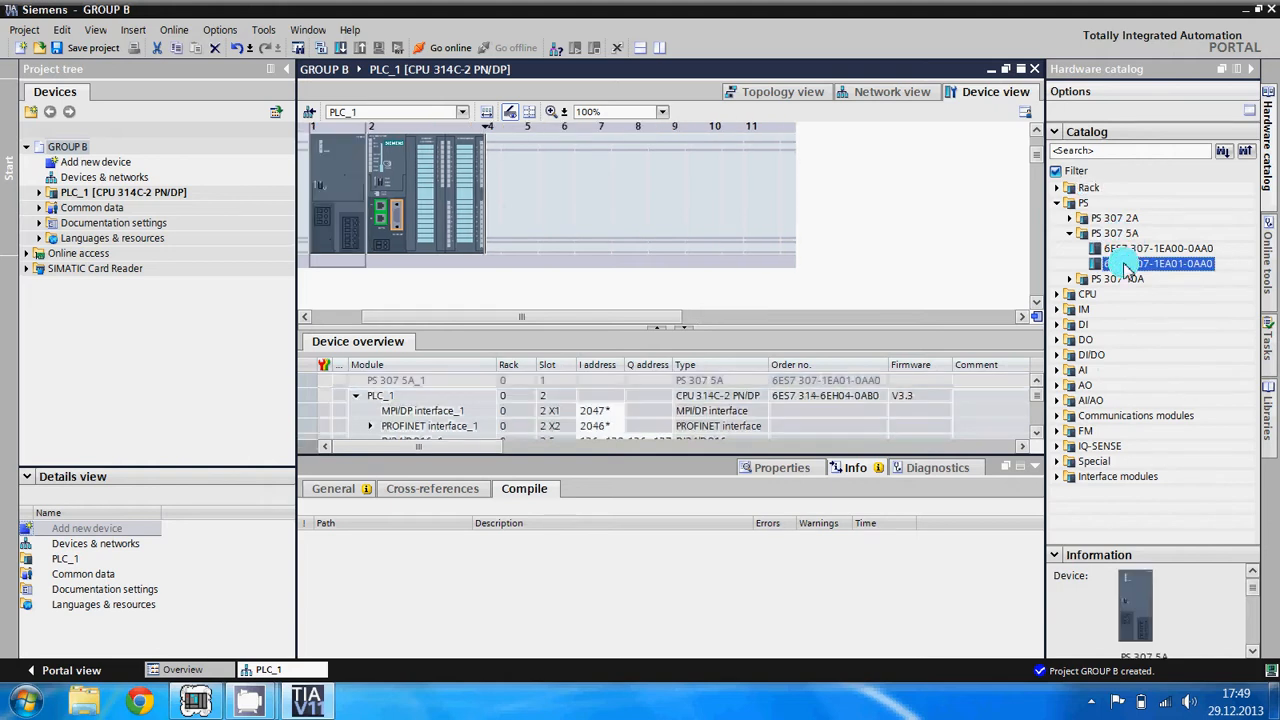
Step: Examine the CPU's interfaces, integrated I/O modules and their addresses in the device overview
{"action": "left_click", "coordinate": [1034, 439]}
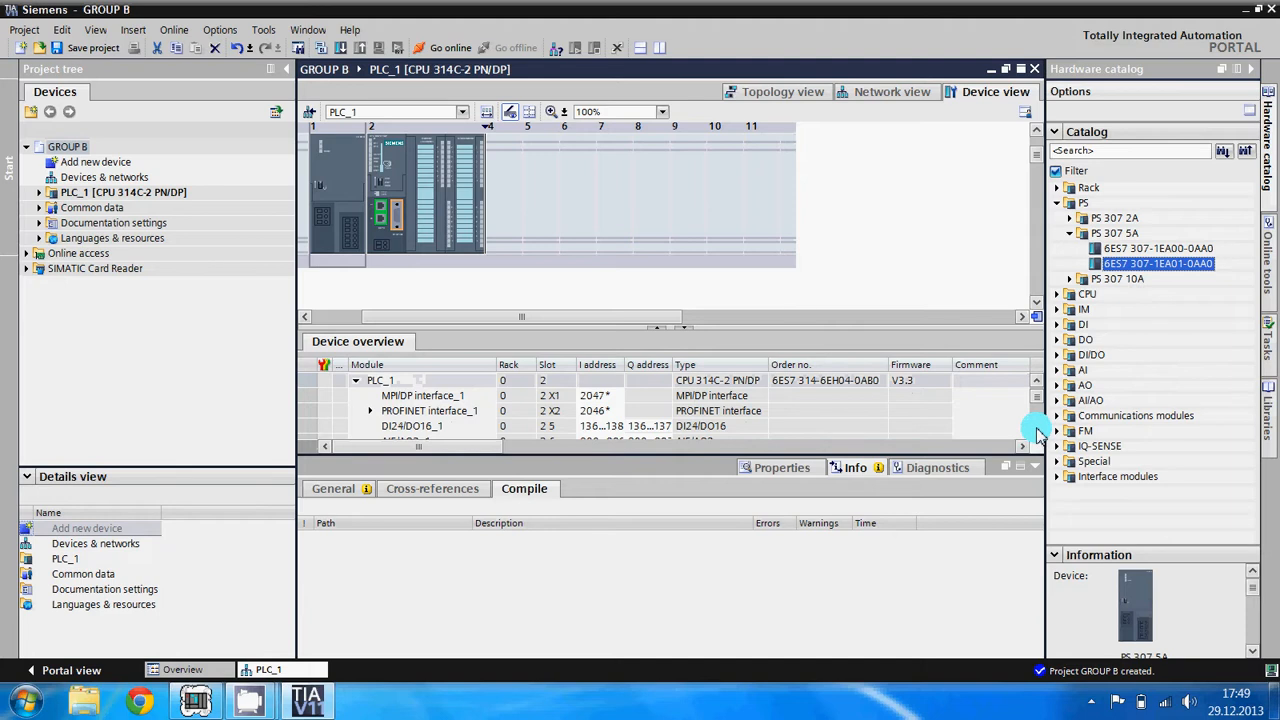
{"action": "left_click", "coordinate": [1036, 432]}
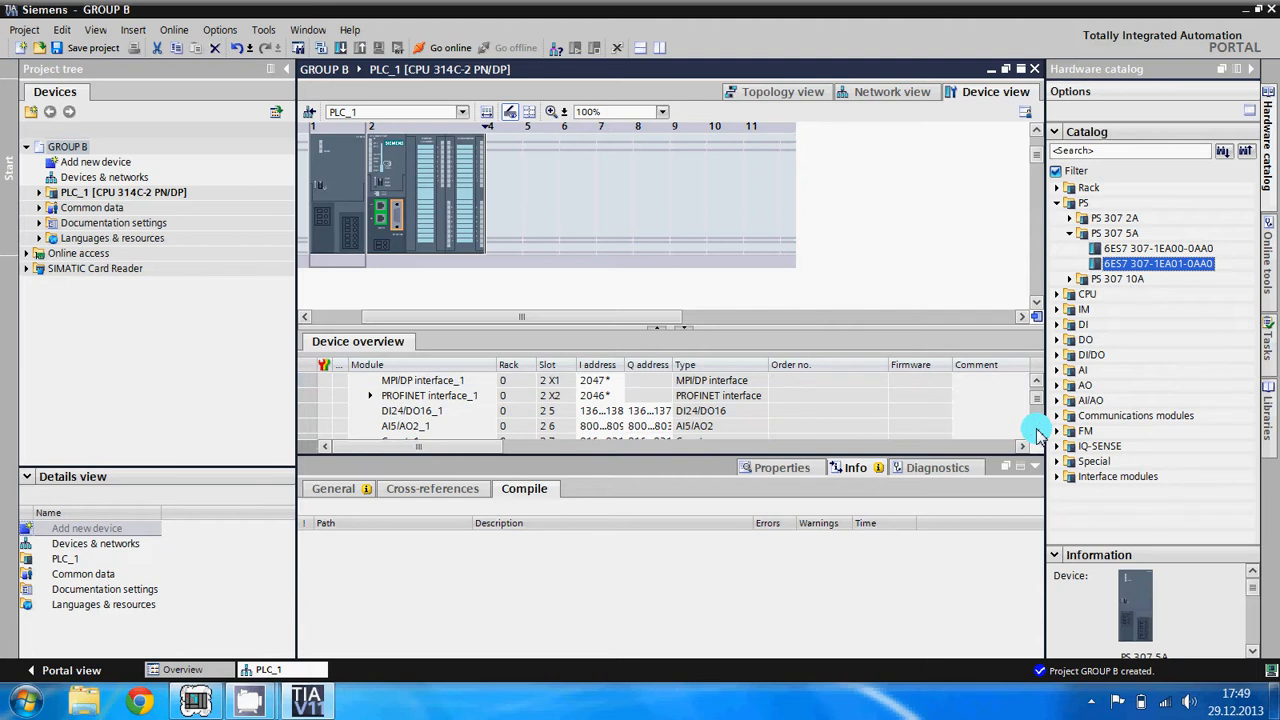
{"action": "left_click", "coordinate": [1036, 432]}
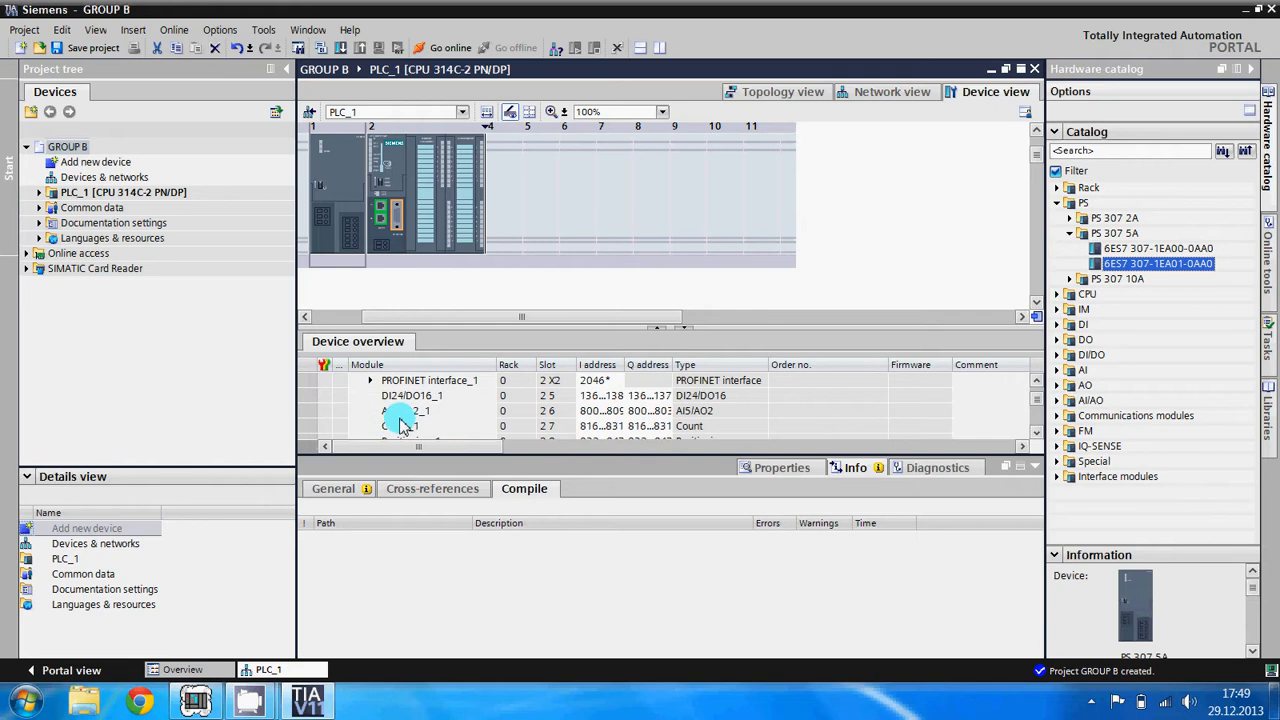
{"action": "left_click", "coordinate": [1036, 432]}
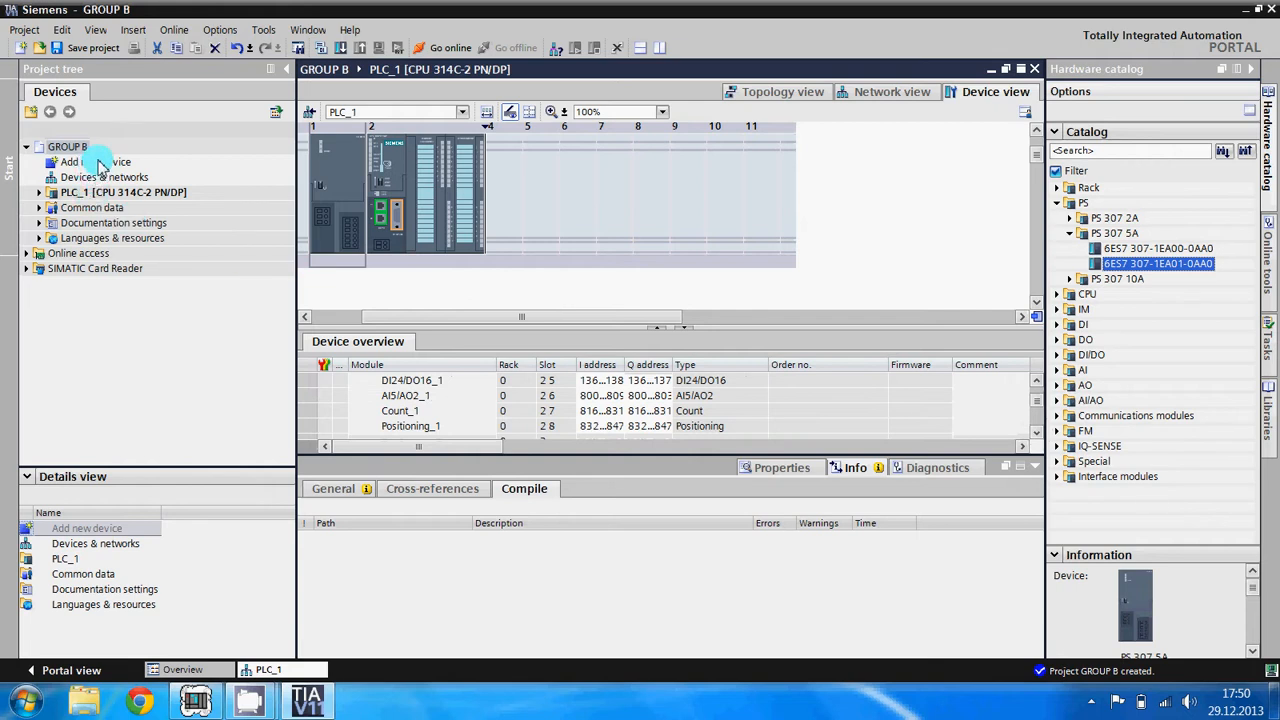
{"action": "left_click", "coordinate": [557, 256]}
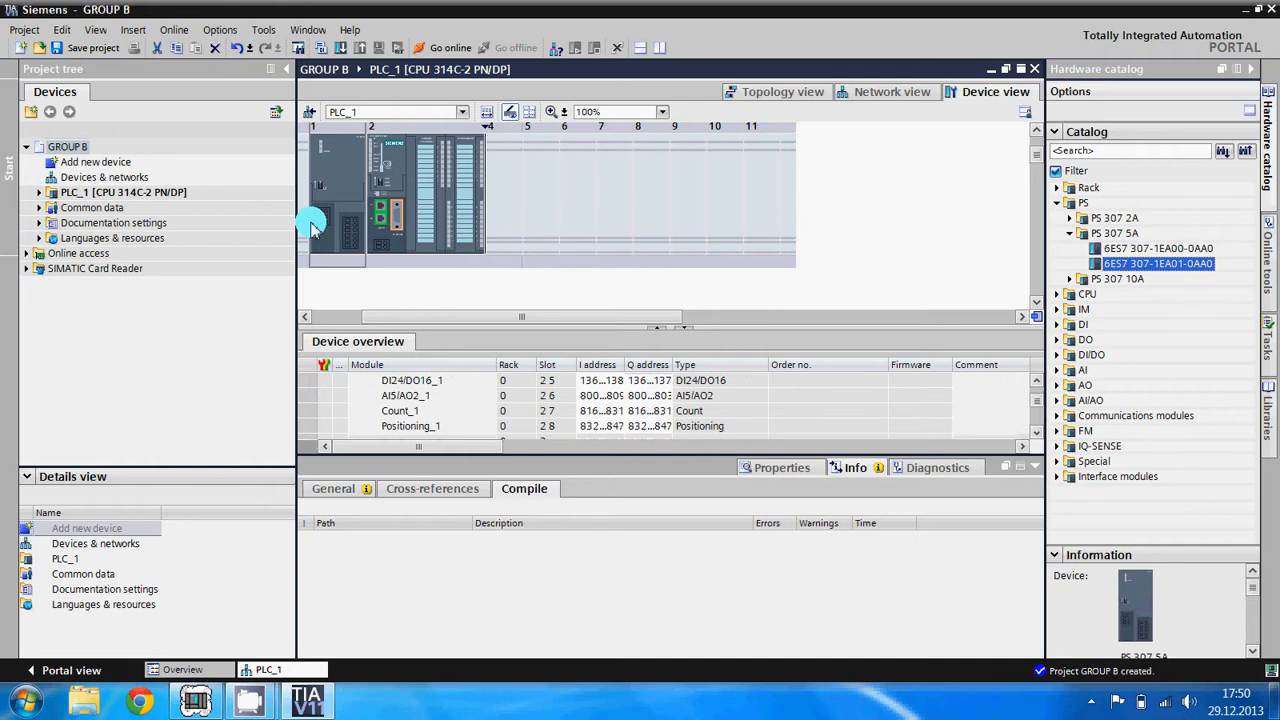
Step: Add a KP400 Basic PN panel from the SIMATIC Basic Panel 4" displays as the project's HMI device
{"action": "left_click", "coordinate": [112, 174]}
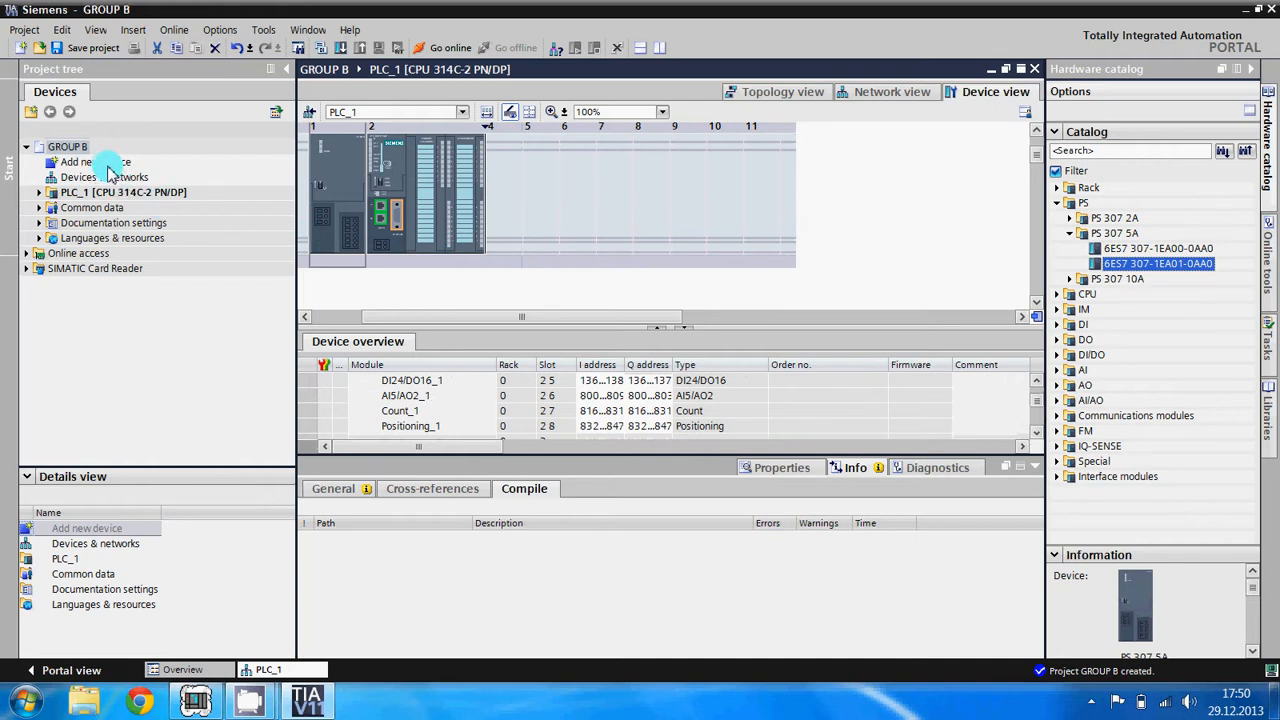
{"action": "double_click", "coordinate": [105, 162]}
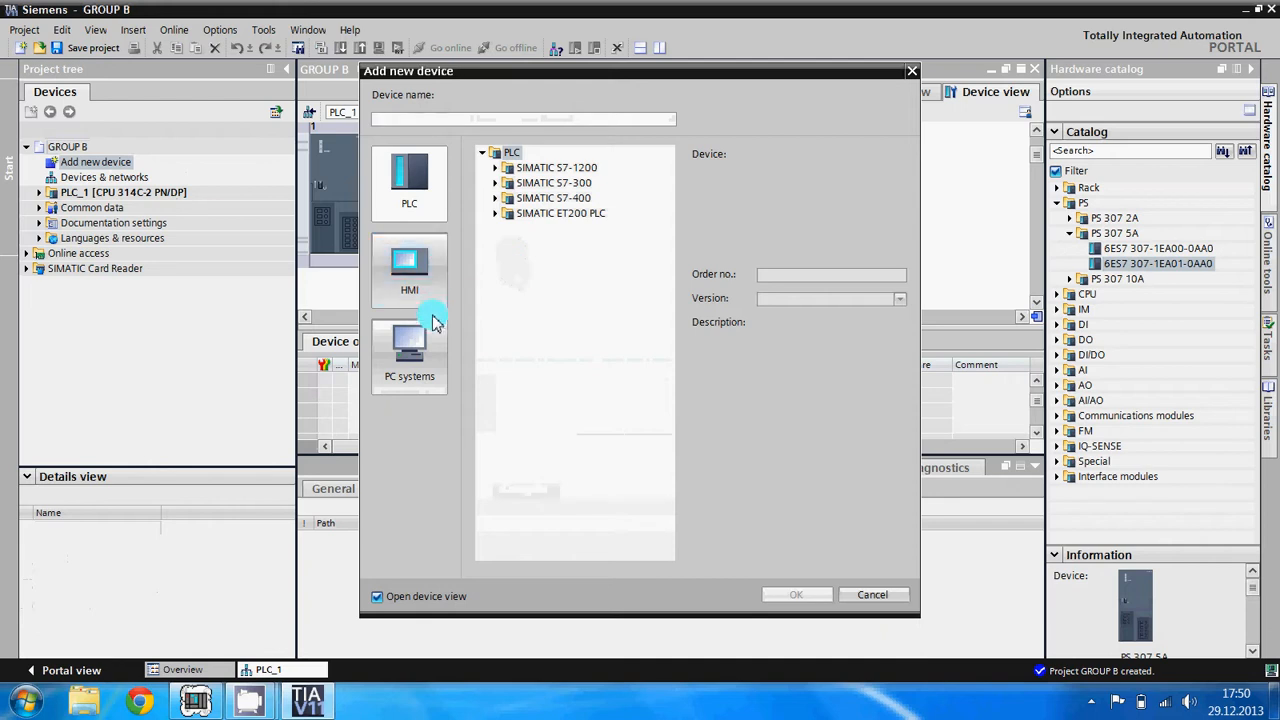
{"action": "left_click", "coordinate": [435, 290]}
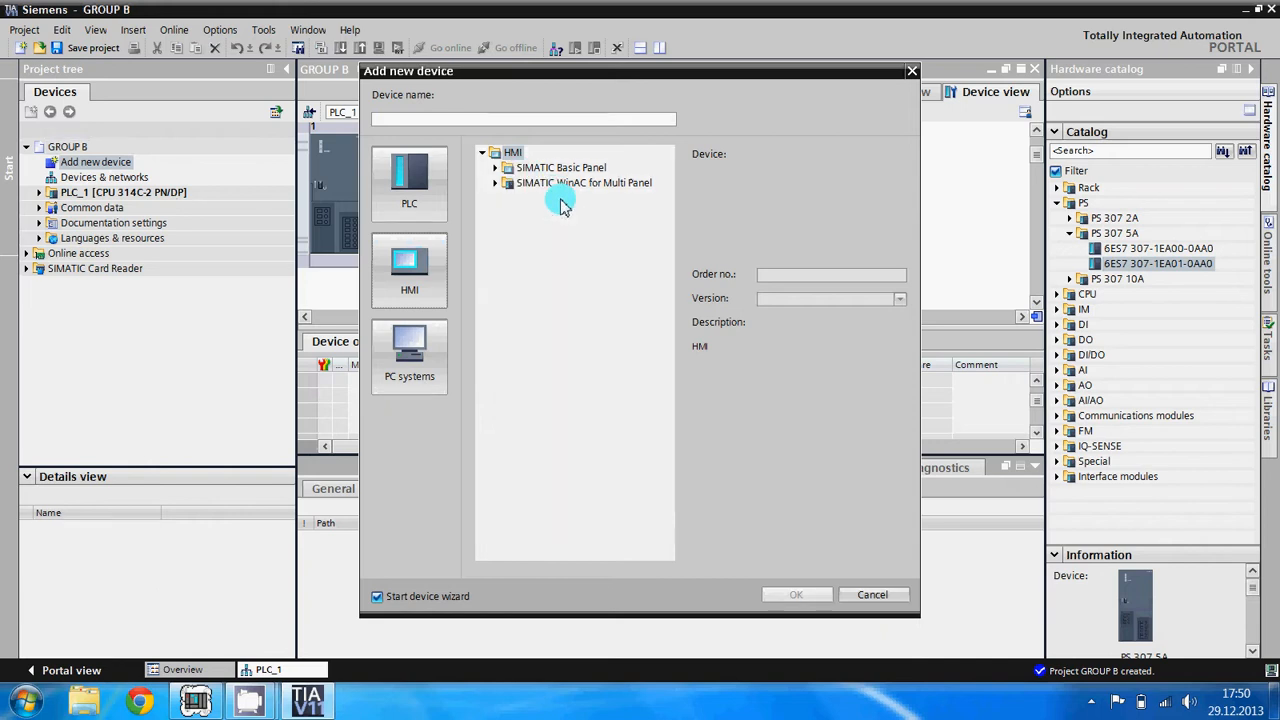
{"action": "left_click", "coordinate": [495, 168]}
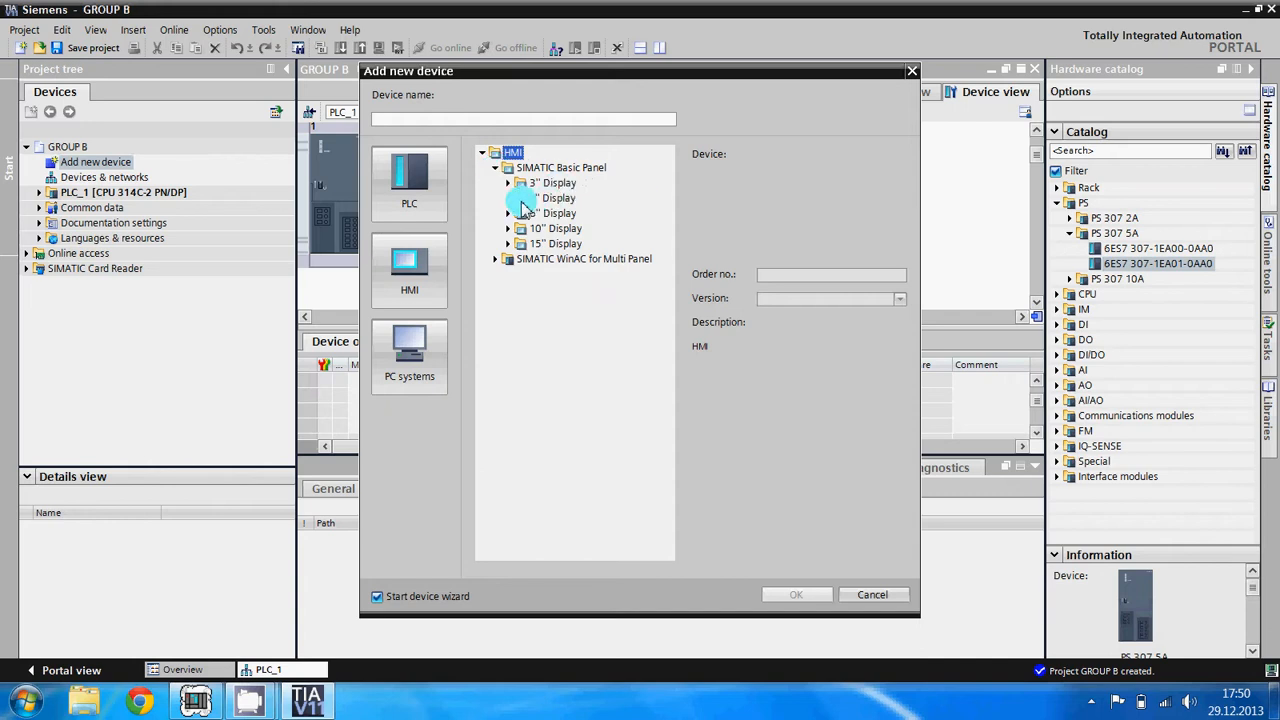
{"action": "left_click", "coordinate": [535, 200]}
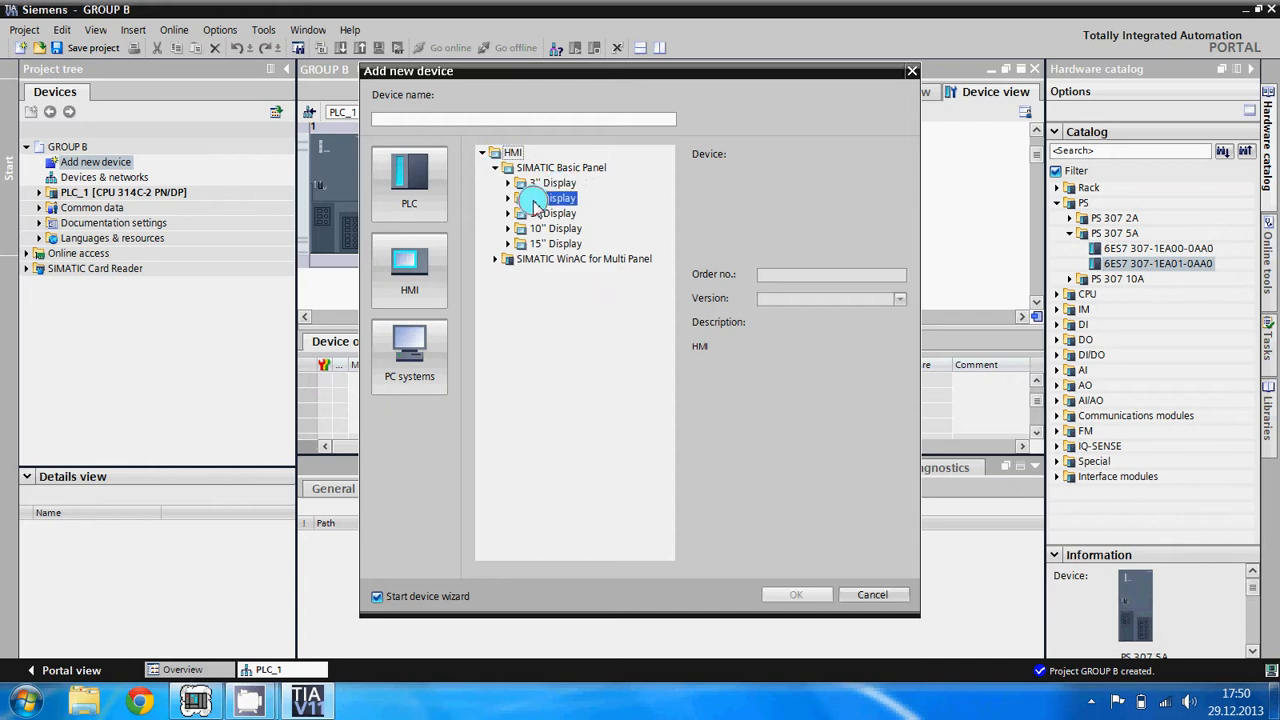
{"action": "double_click", "coordinate": [534, 200]}
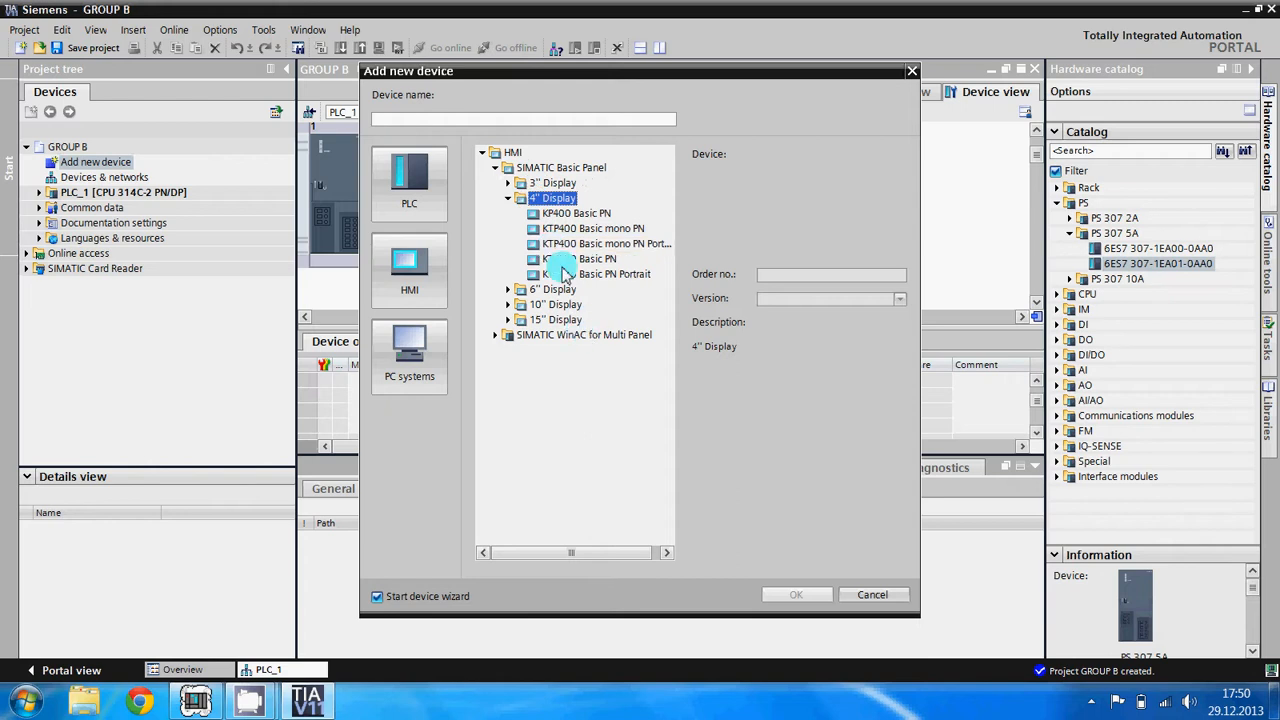
{"action": "left_click", "coordinate": [538, 216]}
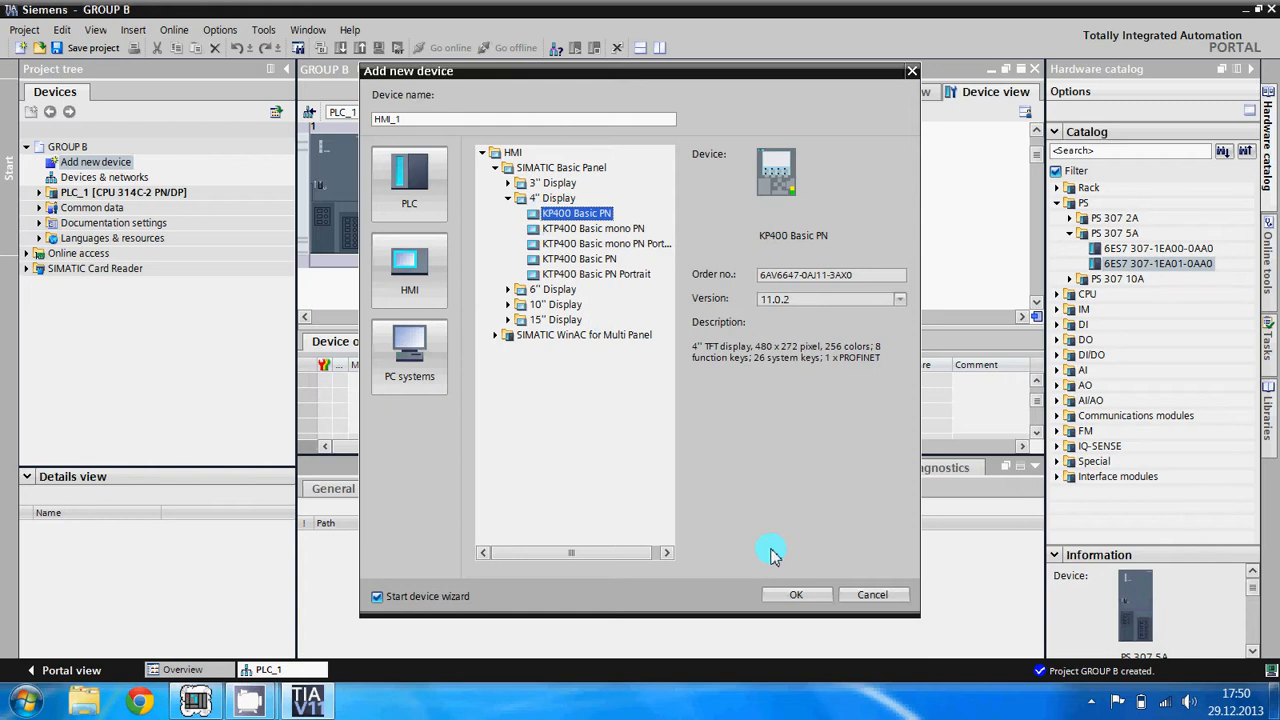
{"action": "left_click", "coordinate": [795, 594]}
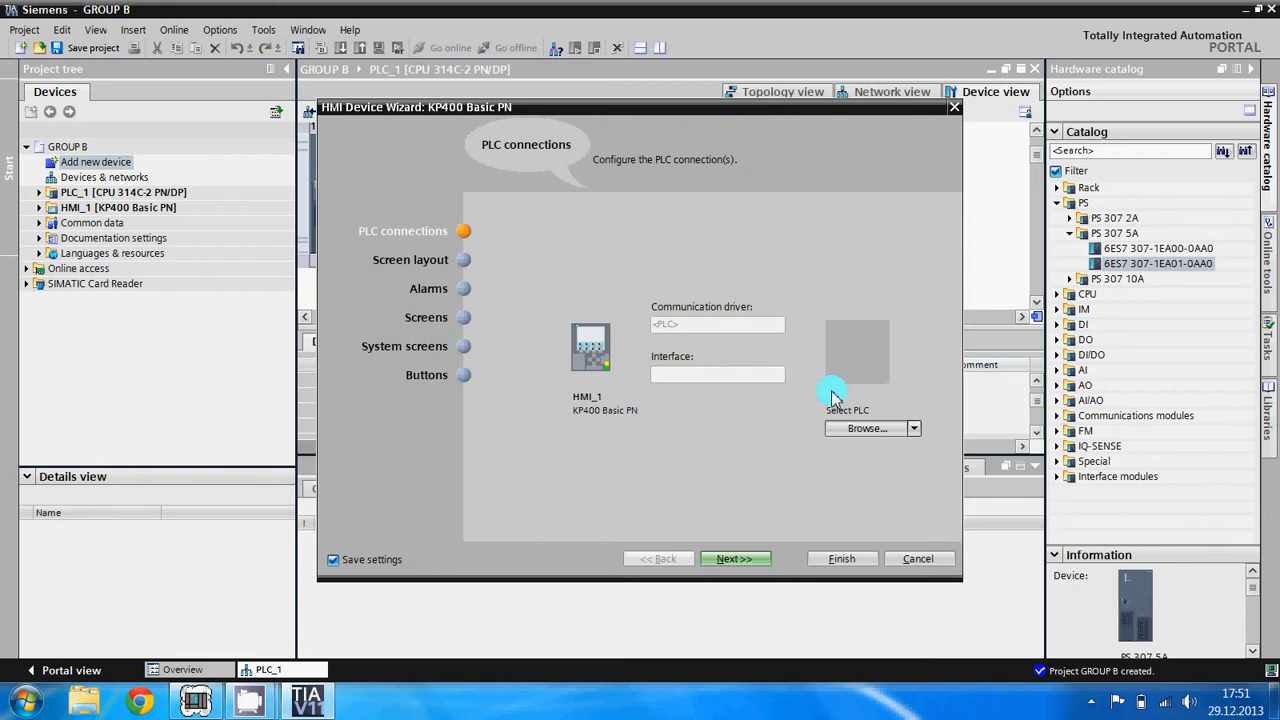
Step: Choose PLC_1 as the connection partner for the HMI panel in the device wizard
{"action": "left_click", "coordinate": [885, 429]}
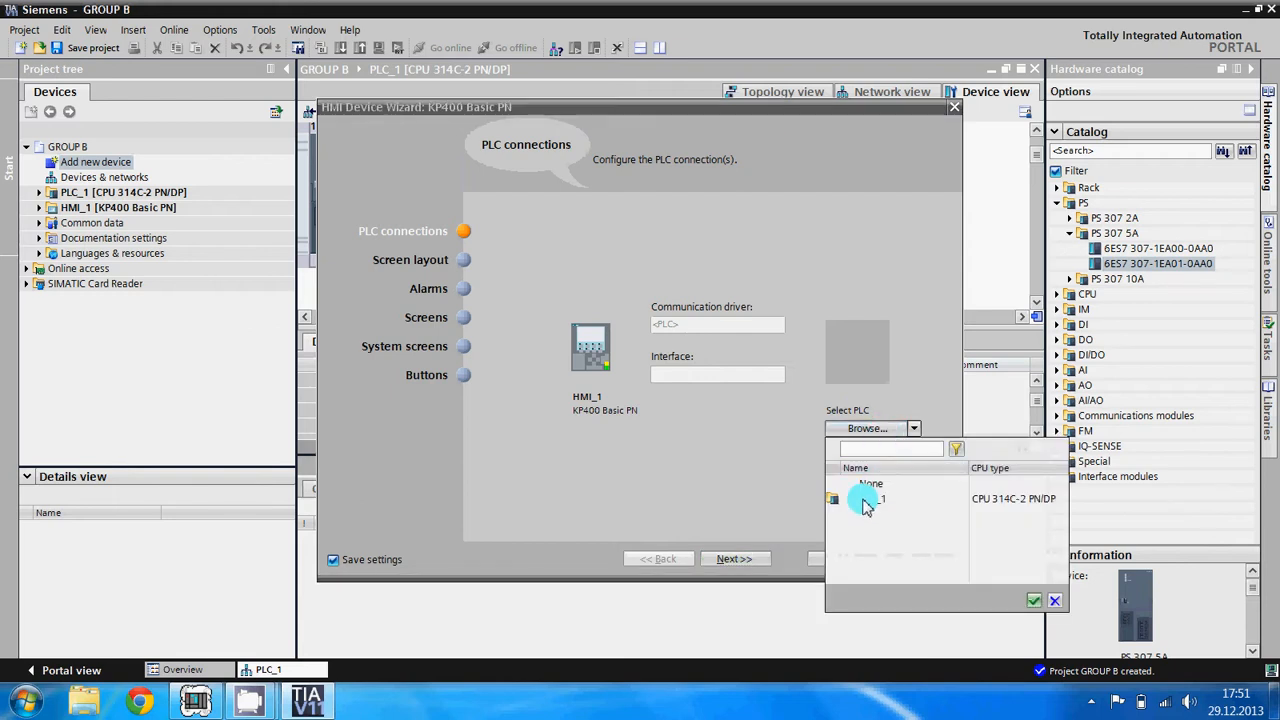
{"action": "left_click", "coordinate": [866, 499]}
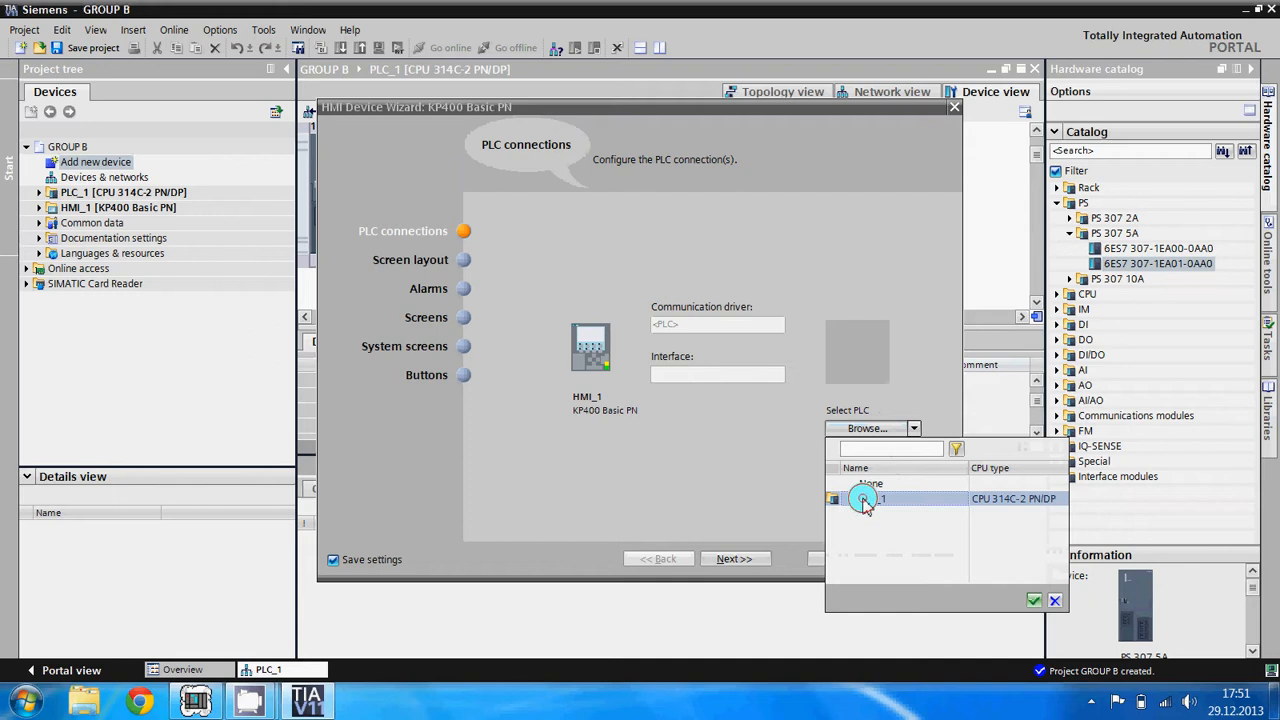
{"action": "double_click", "coordinate": [866, 499]}
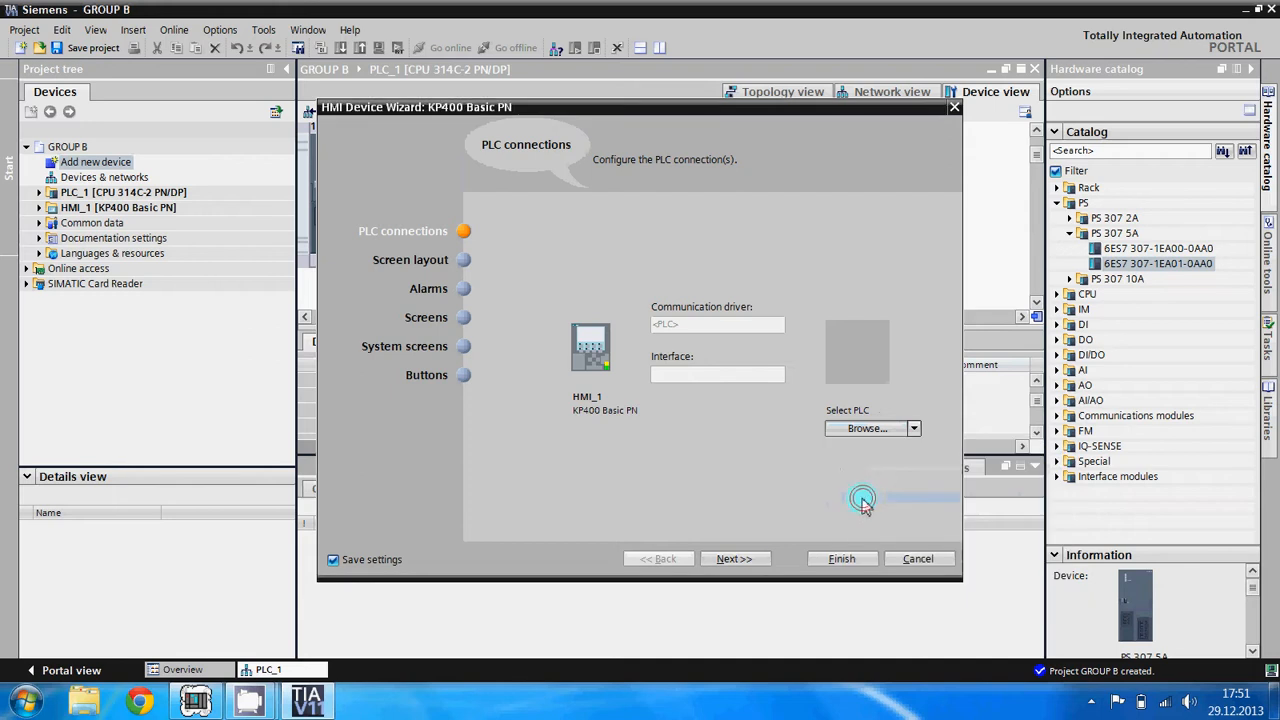
Step: Finish the HMI device wizard with the remaining pages at their defaults and open the project's devices and networks
{"action": "left_click", "coordinate": [840, 559]}
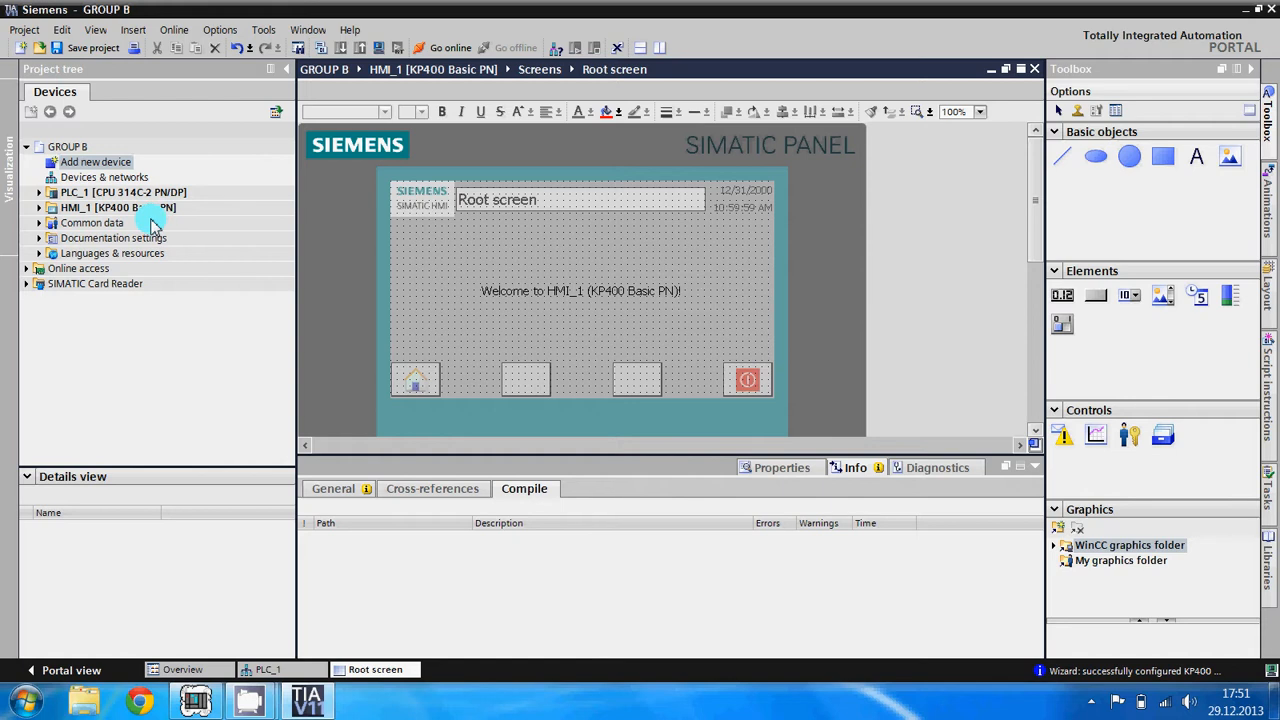
{"action": "double_click", "coordinate": [117, 178]}
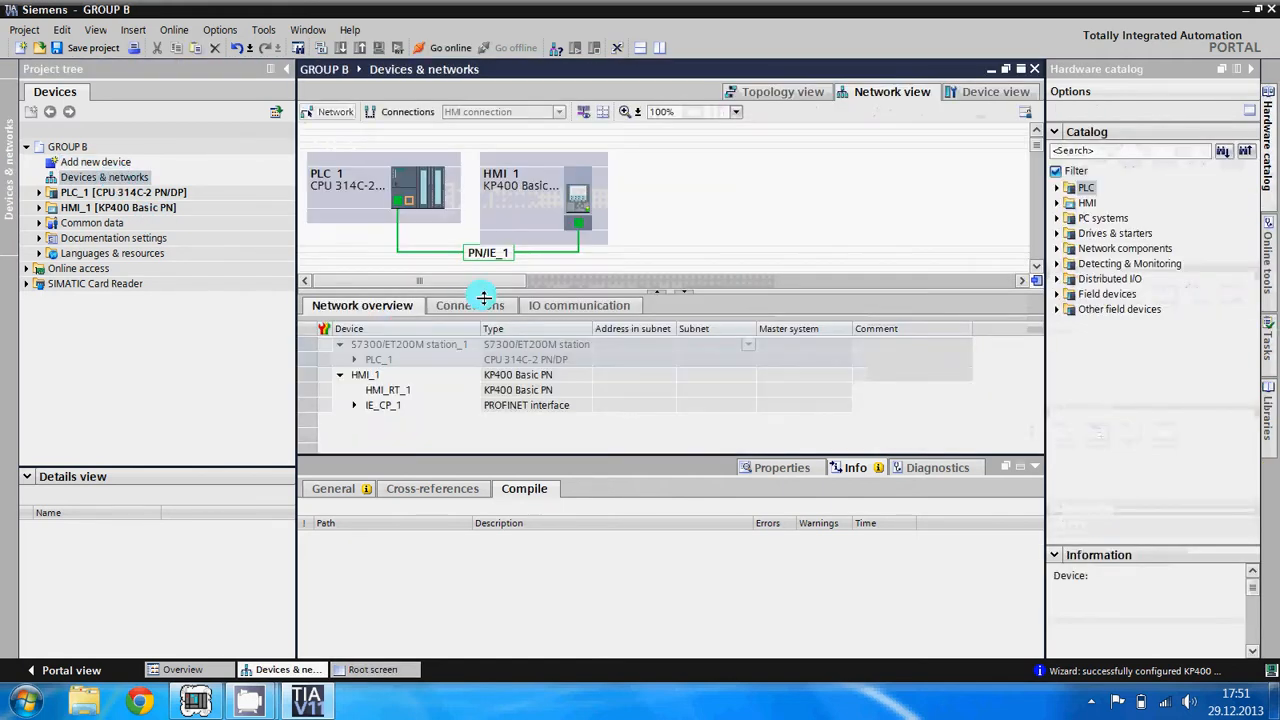
Step: Compare the topology, network and device views of the project, ending in the network view
{"action": "left_click", "coordinate": [549, 220]}
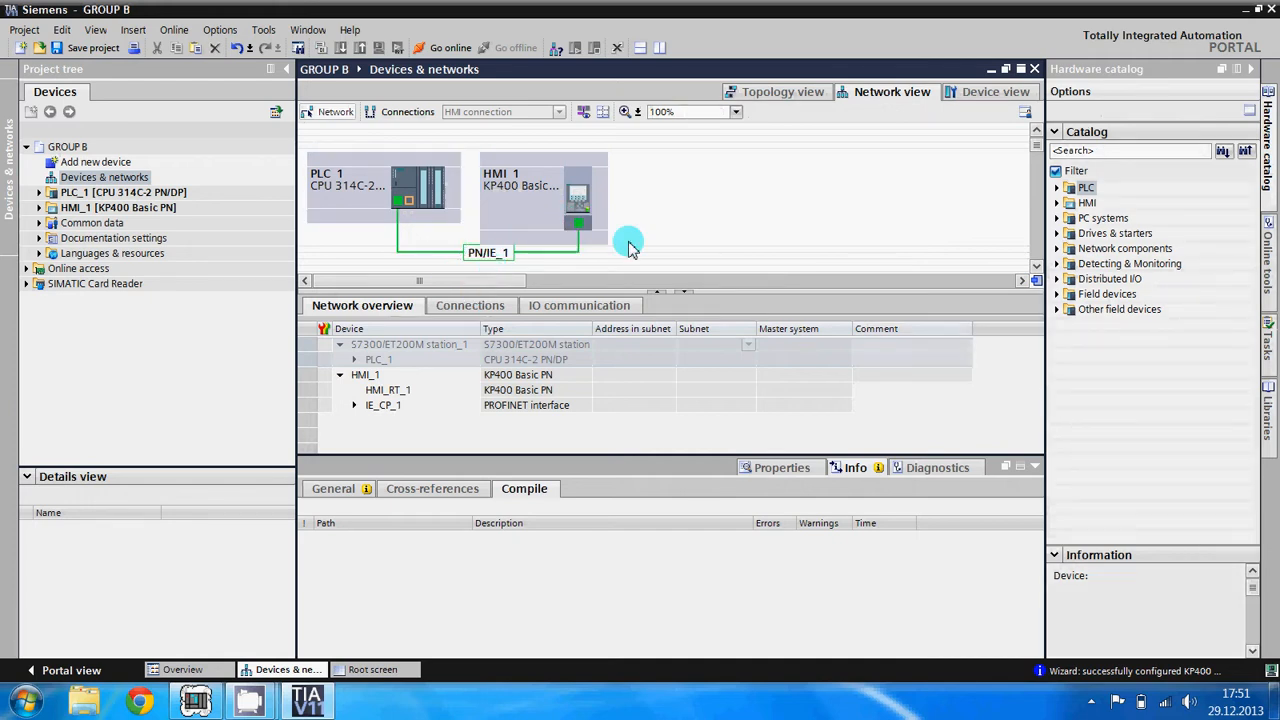
{"action": "left_click", "coordinate": [782, 97]}
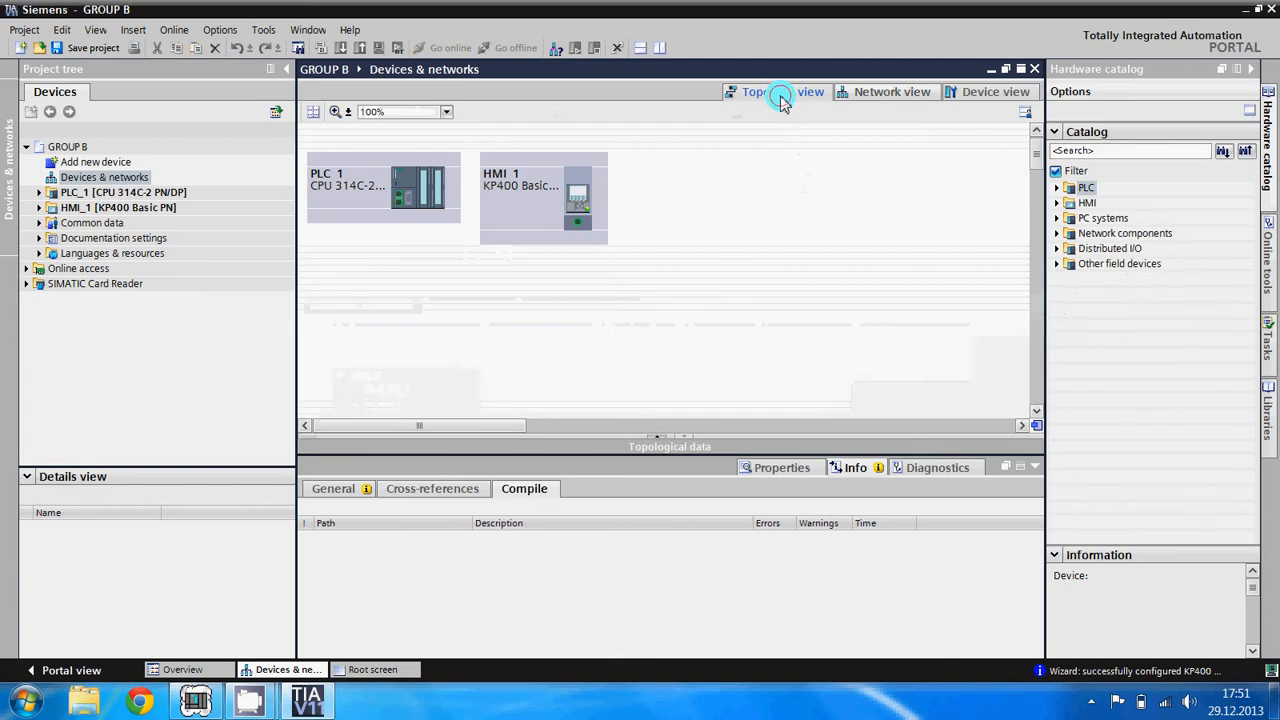
{"action": "left_click", "coordinate": [889, 98]}
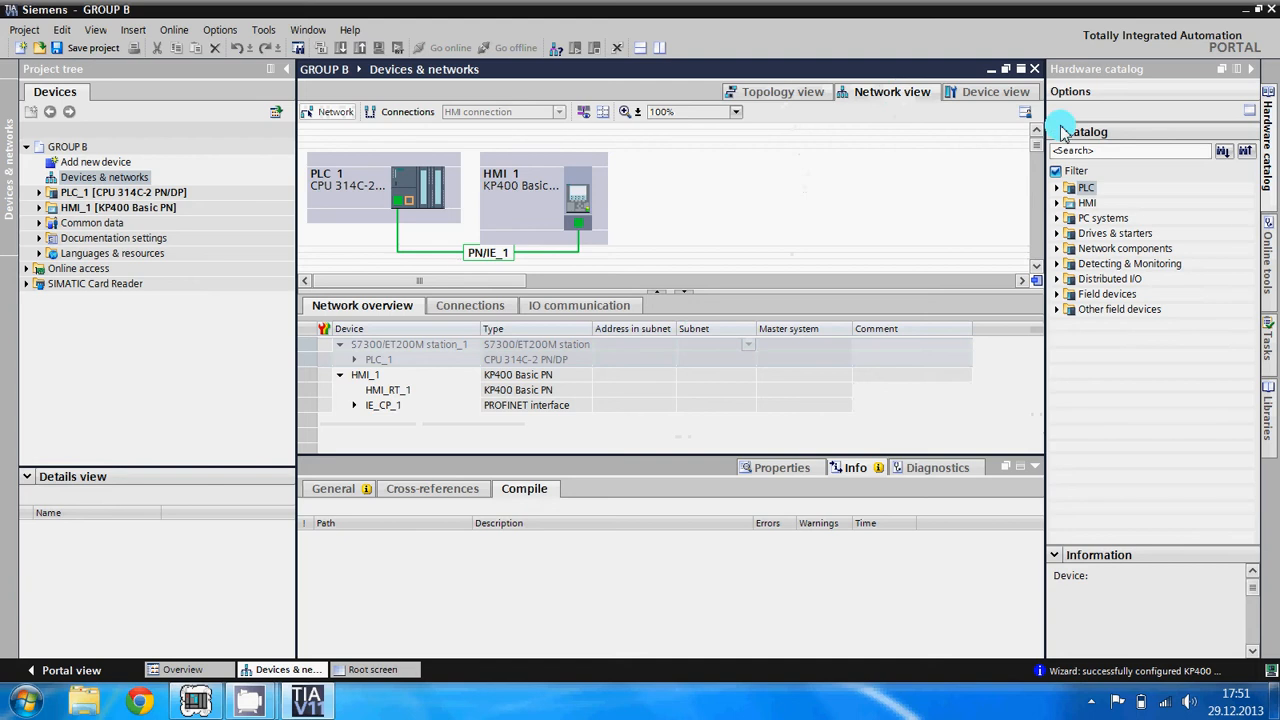
{"action": "left_click", "coordinate": [996, 92]}
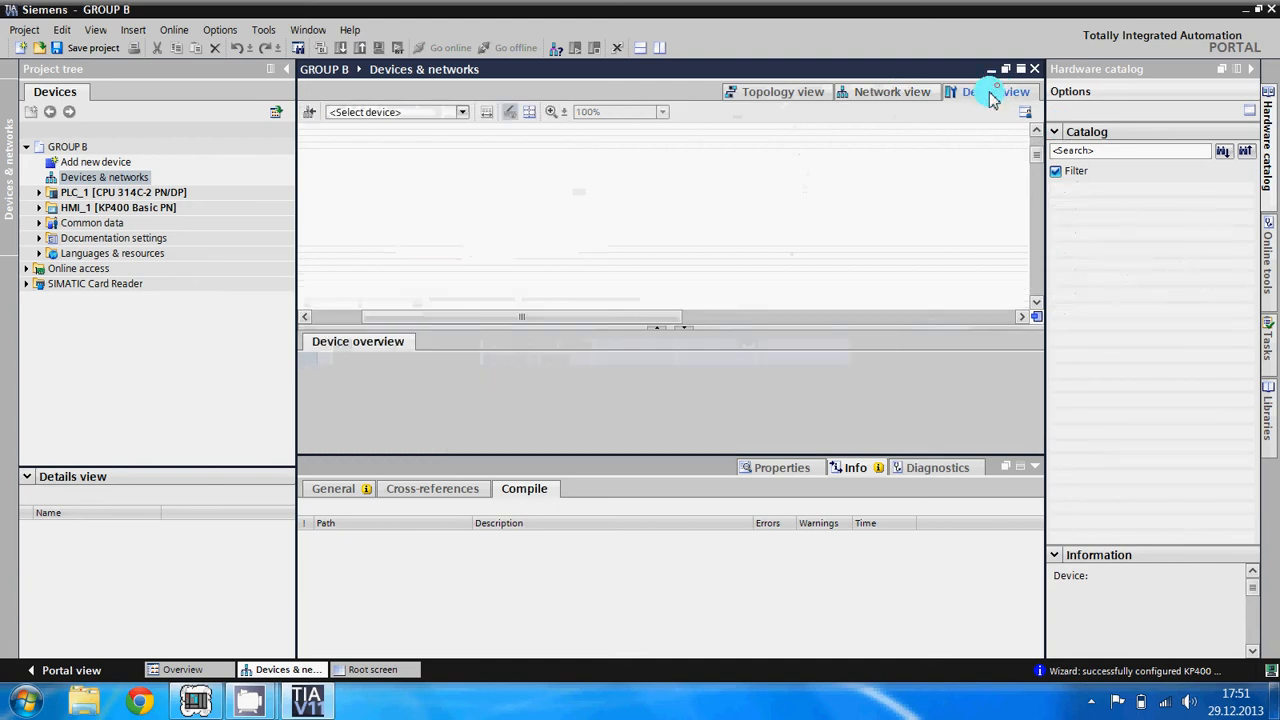
{"action": "left_click", "coordinate": [875, 98]}
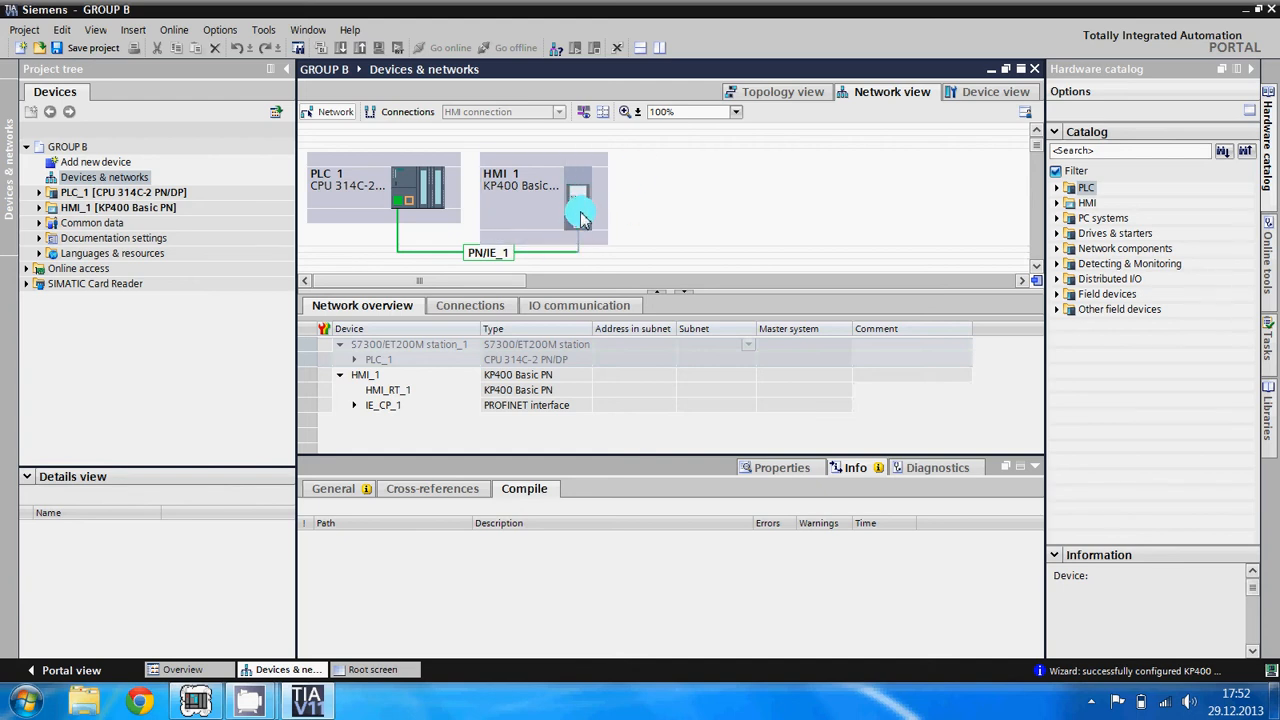
Step: Examine the PN/IE_1 connection between PLC_1 and HMI_1 and the HMI interface's Ethernet address properties
{"action": "left_click", "coordinate": [507, 220]}
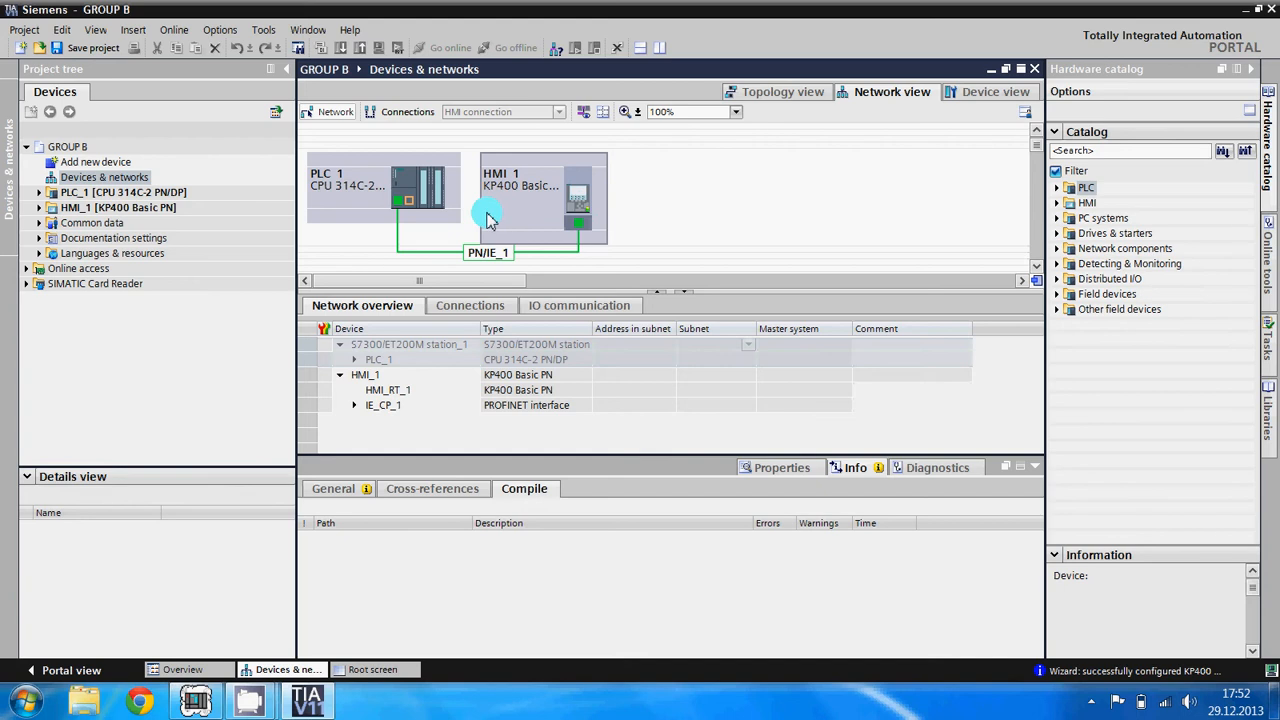
{"action": "left_click", "coordinate": [410, 205]}
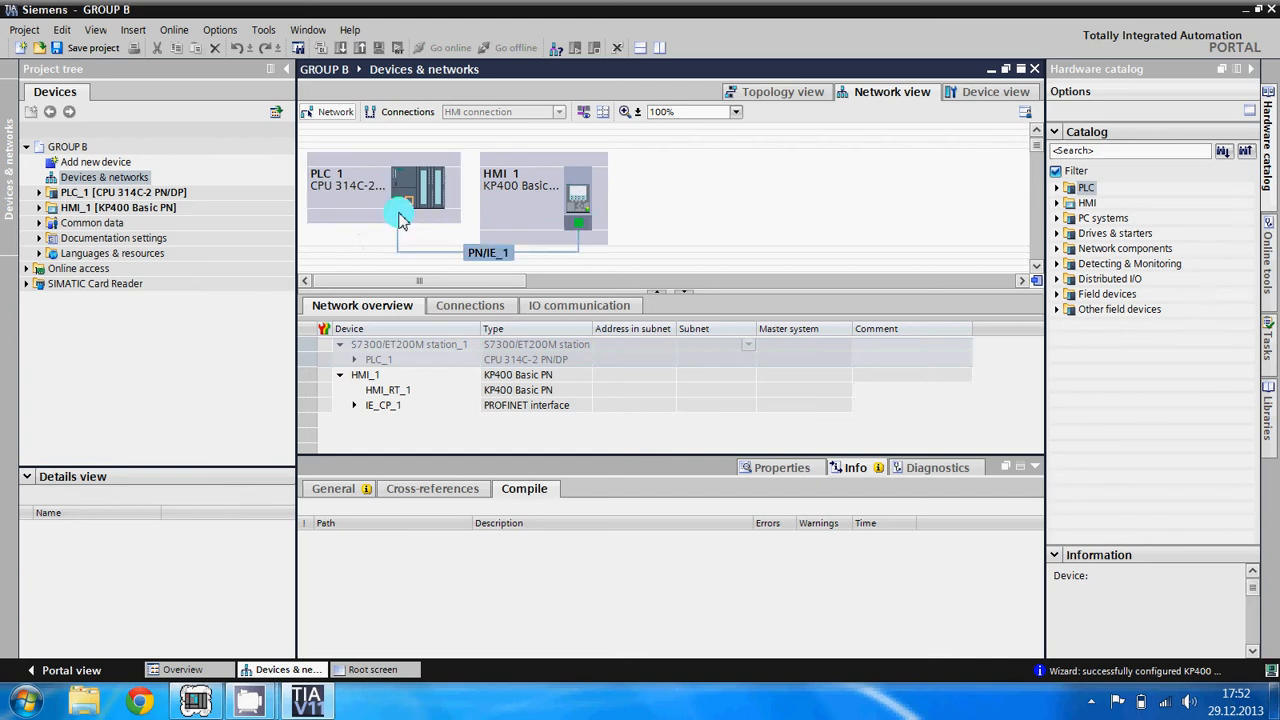
{"action": "left_click", "coordinate": [368, 204]}
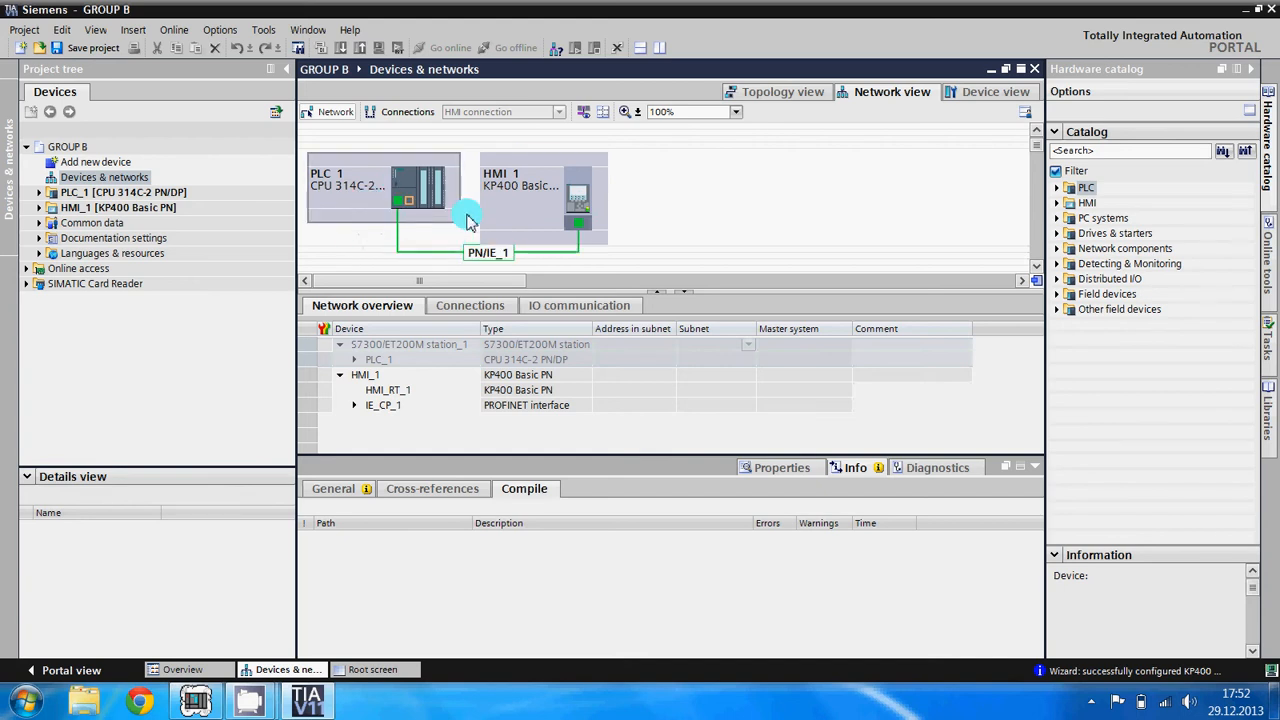
{"action": "left_click", "coordinate": [515, 223]}
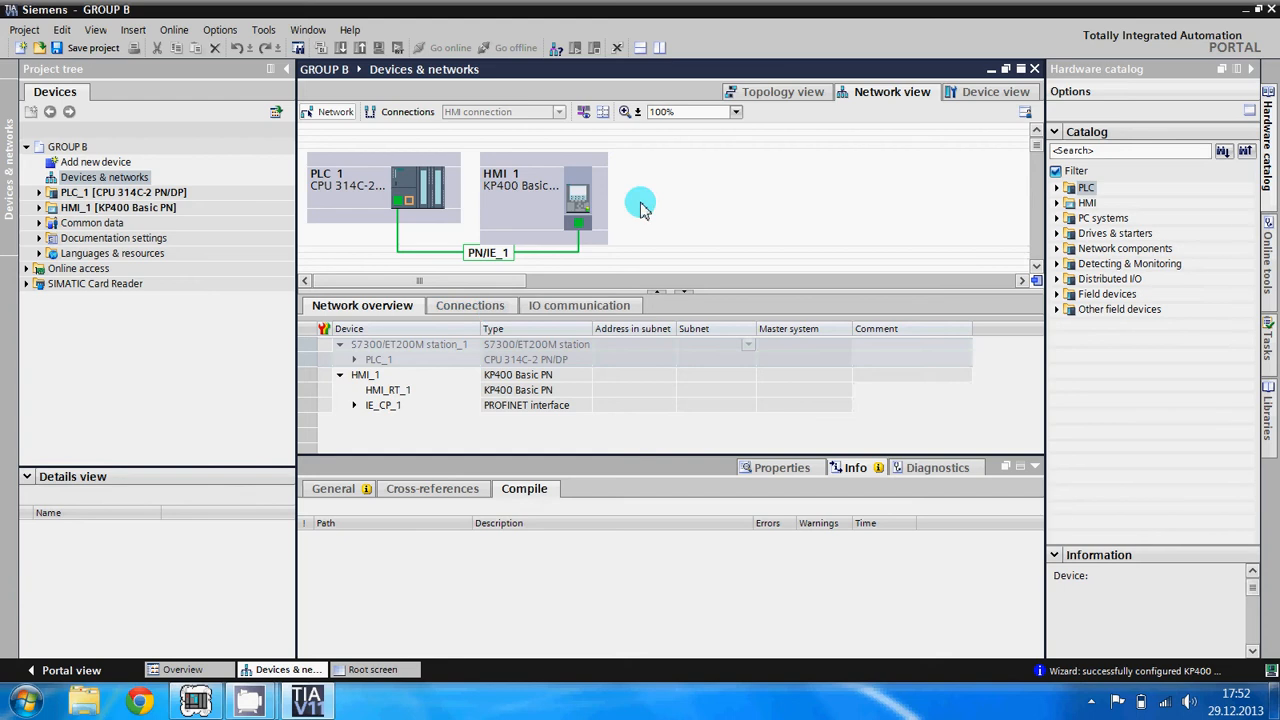
{"action": "left_click", "coordinate": [573, 226]}
{"action": "left_click_drag", "start_coordinate": [575, 230], "coordinate": [581, 205]}
{"action": "left_click", "coordinate": [579, 200]}
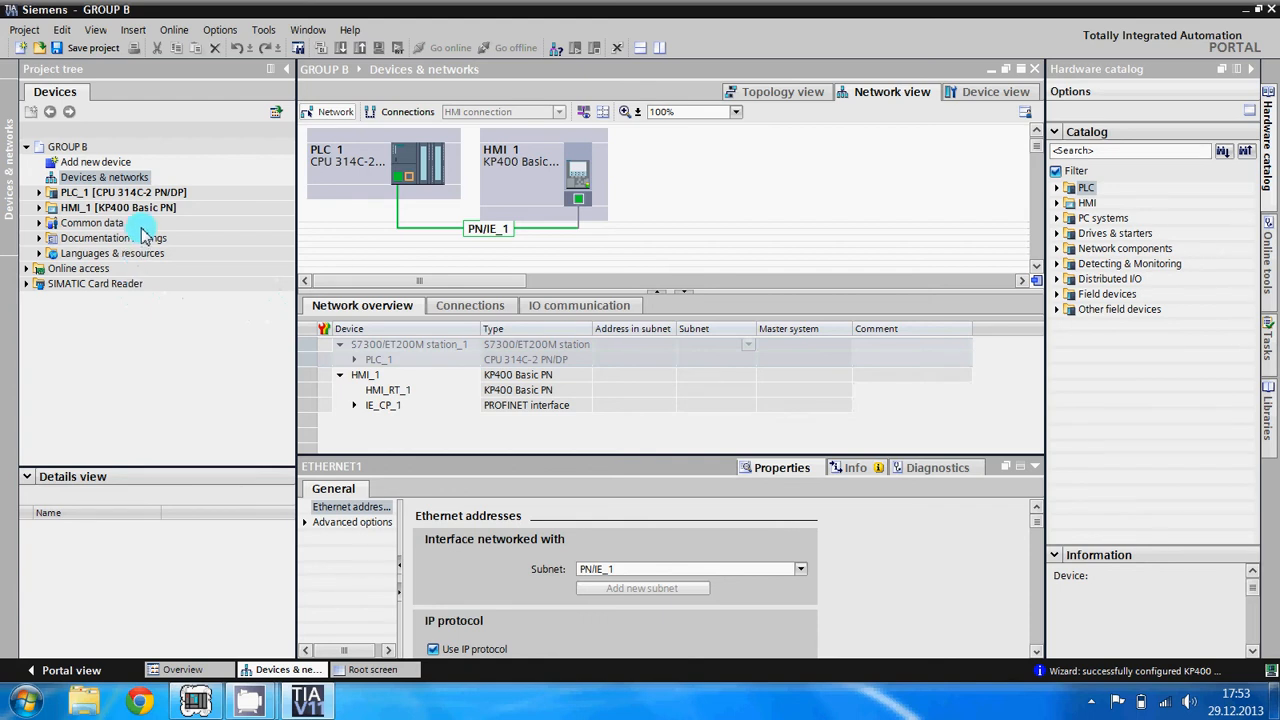
Step: Expand PLC_1 and its program blocks in the project and open the Main [OB1] block for programming
{"action": "left_click", "coordinate": [39, 192]}
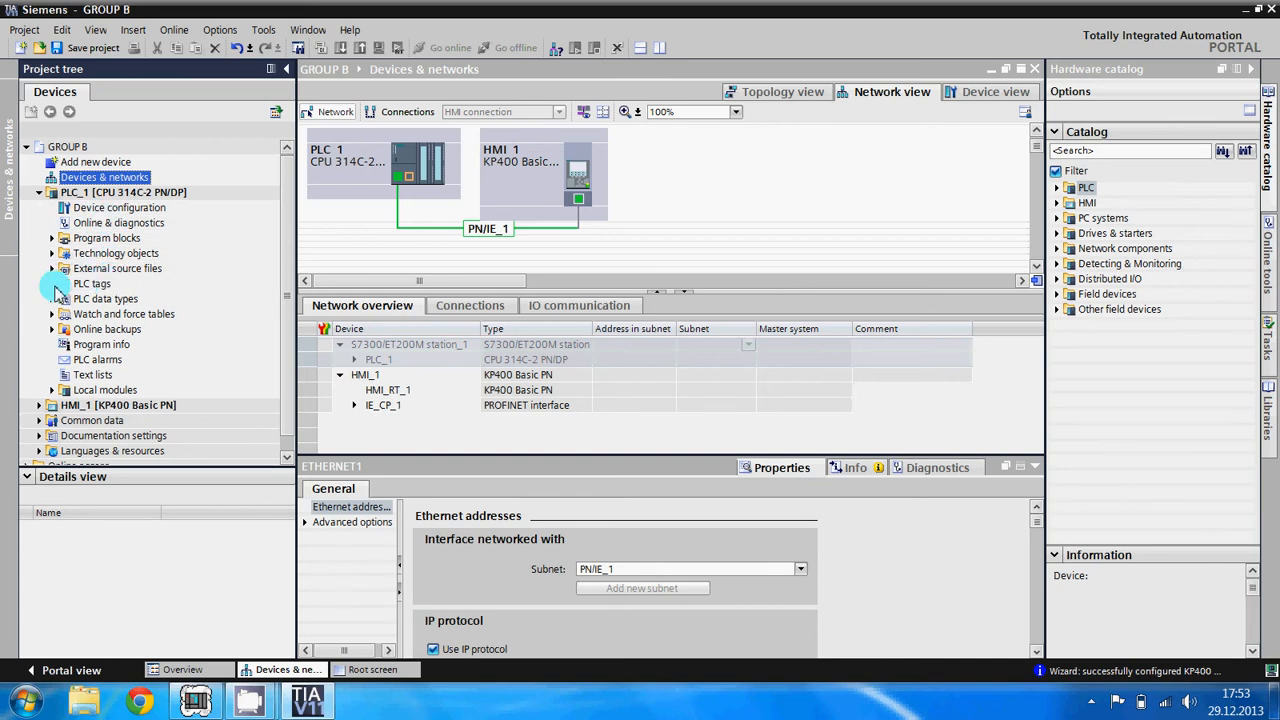
{"action": "left_click", "coordinate": [53, 285]}
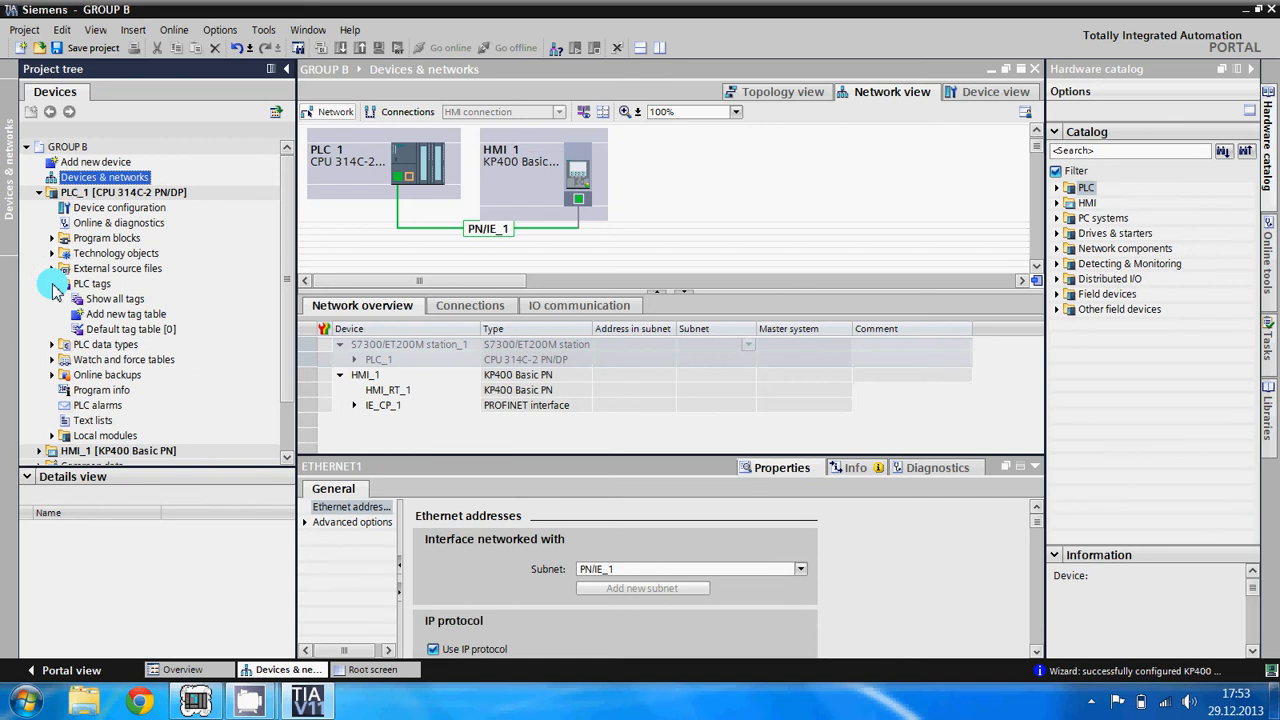
{"action": "left_click", "coordinate": [52, 284]}
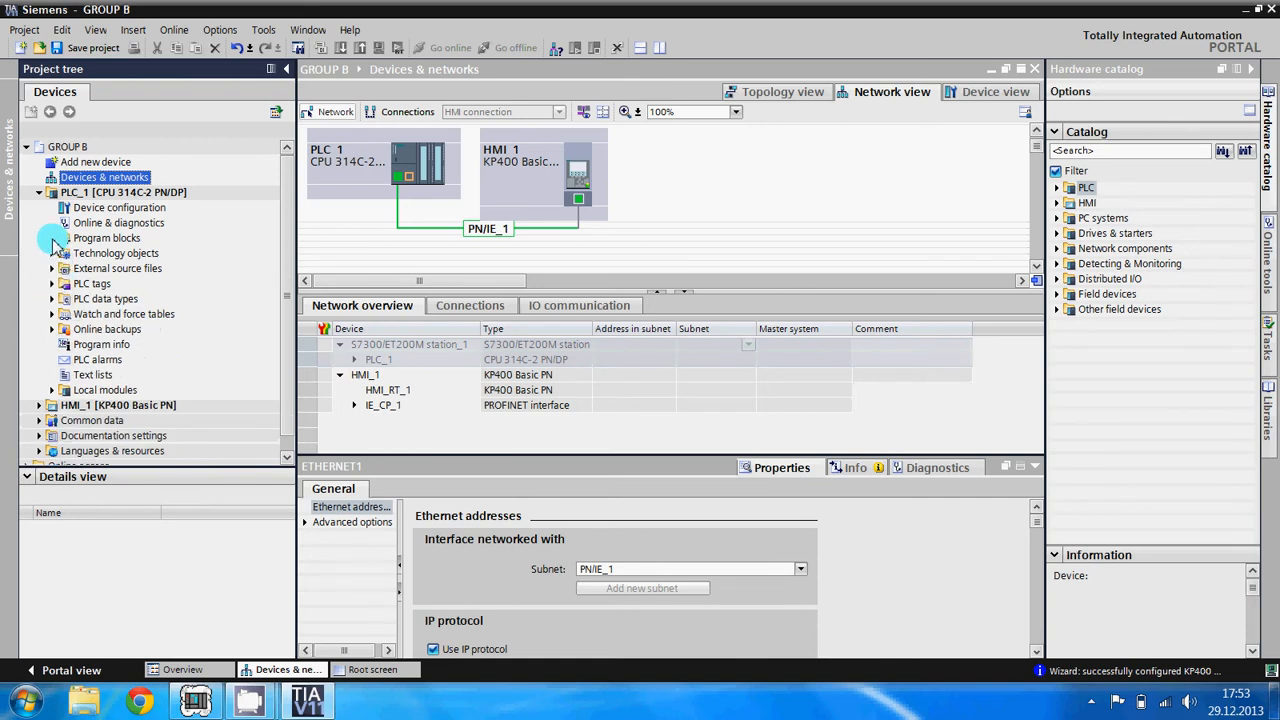
{"action": "left_click", "coordinate": [52, 238]}
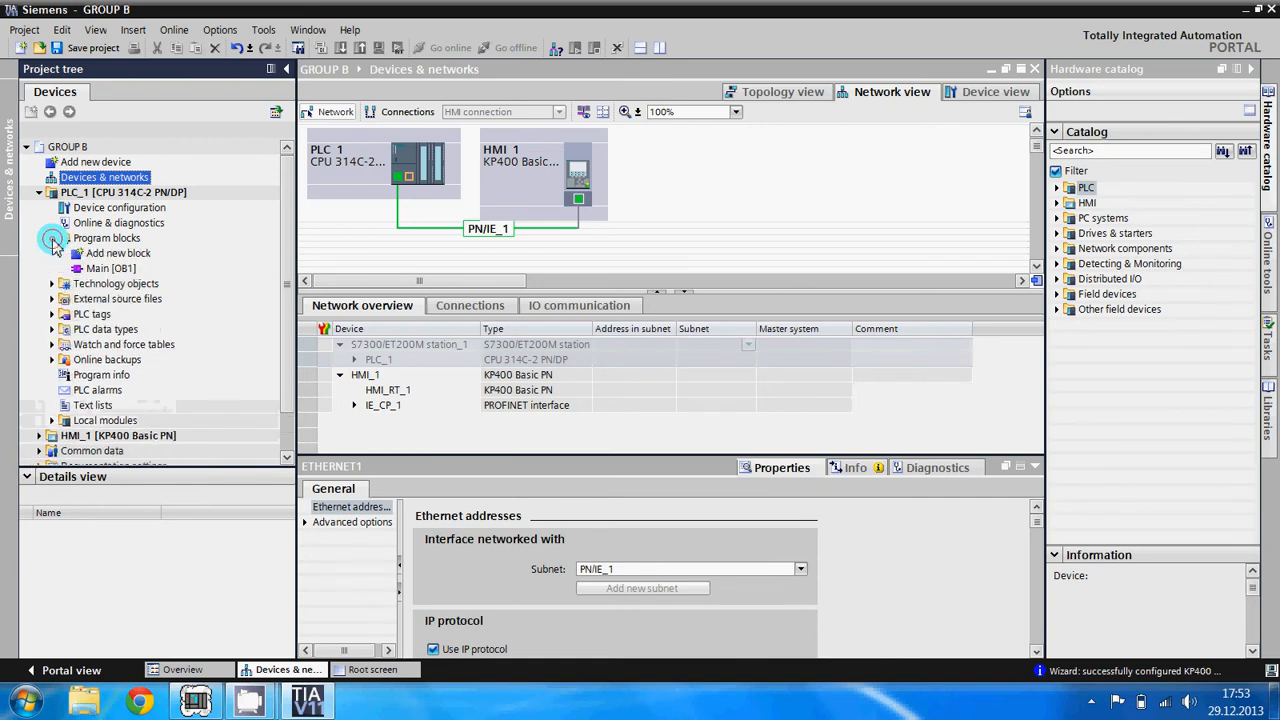
{"action": "left_click", "coordinate": [110, 270]}
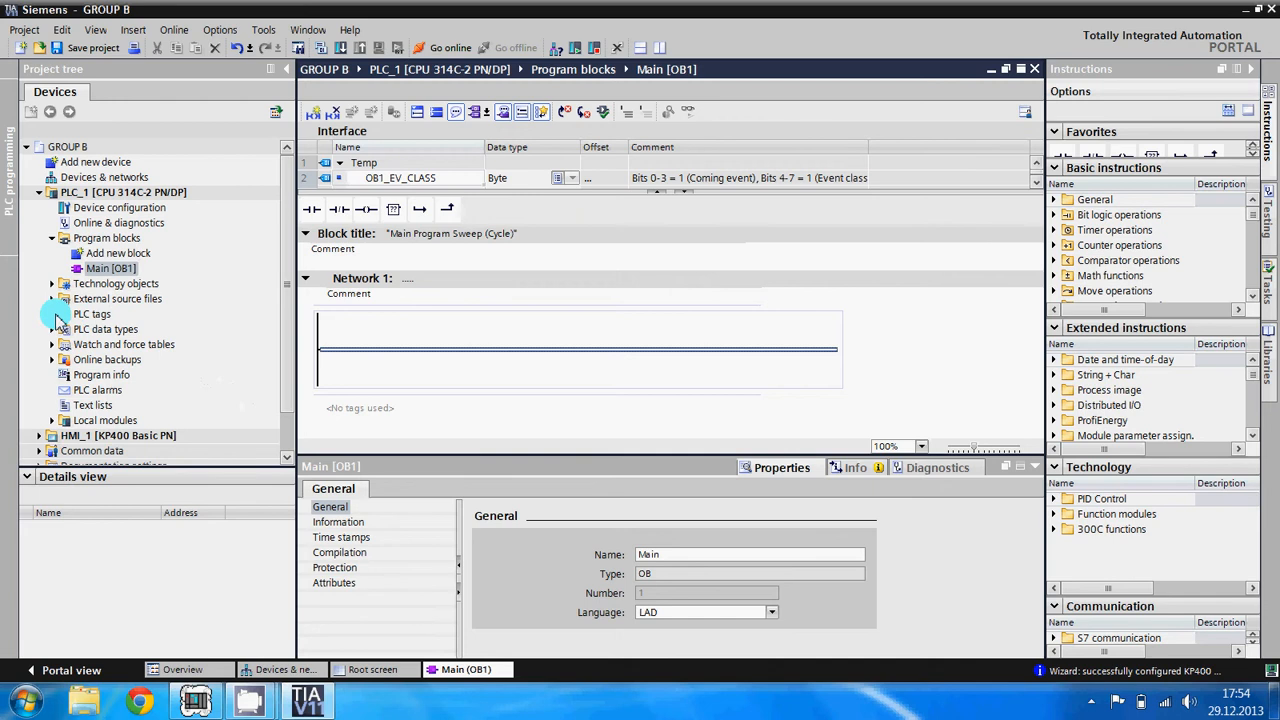
Step: Add two new tag tables to the PLC tags of PLC_1
{"action": "double_click", "coordinate": [99, 316]}
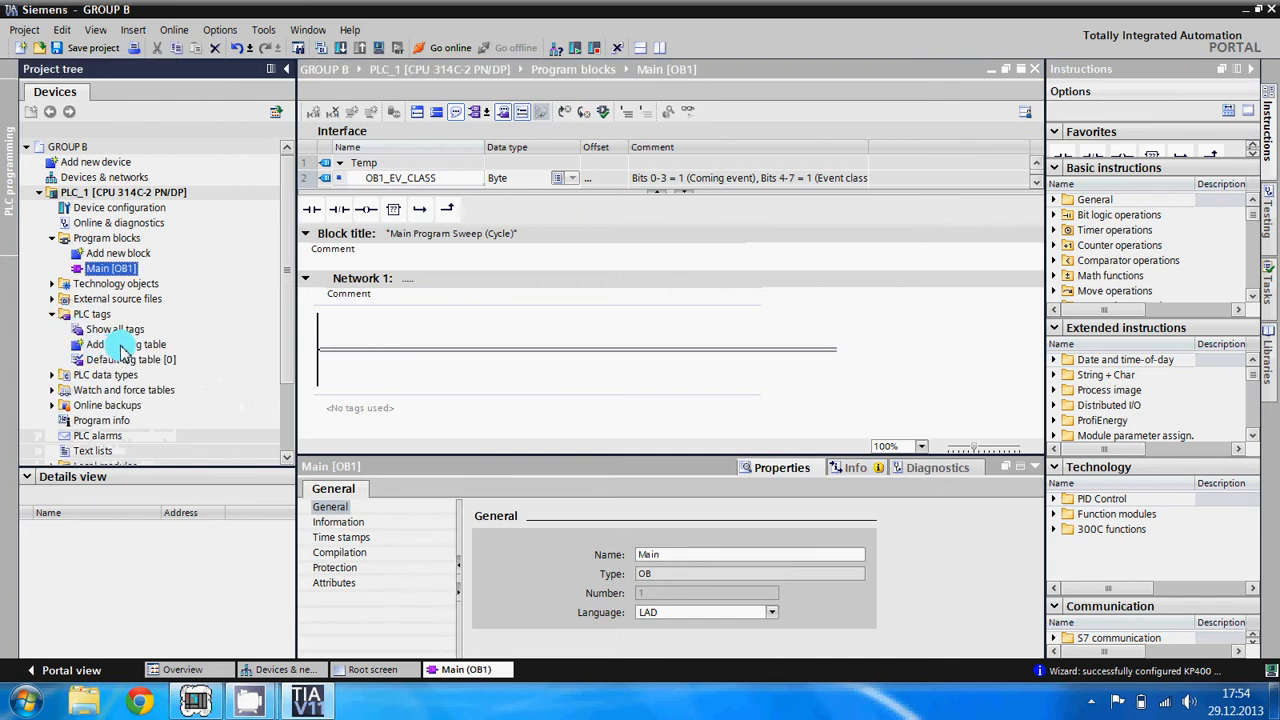
{"action": "left_click", "coordinate": [120, 344]}
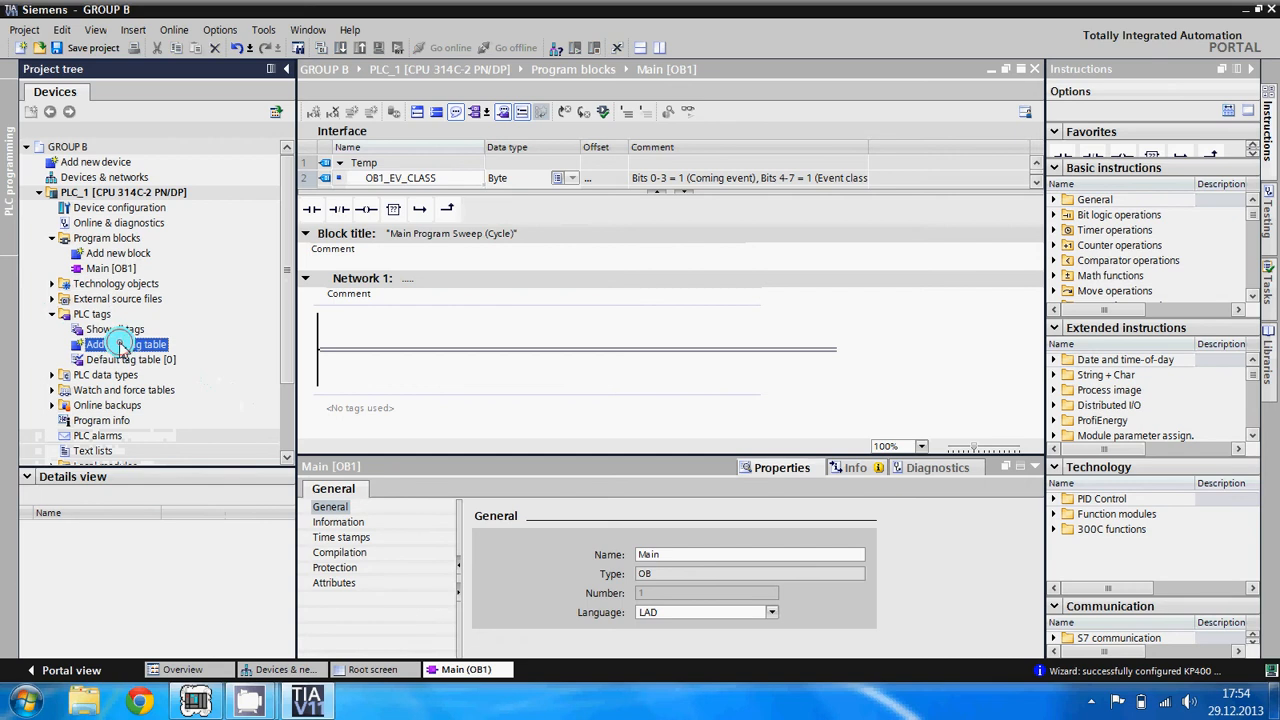
{"action": "double_click", "coordinate": [121, 344]}
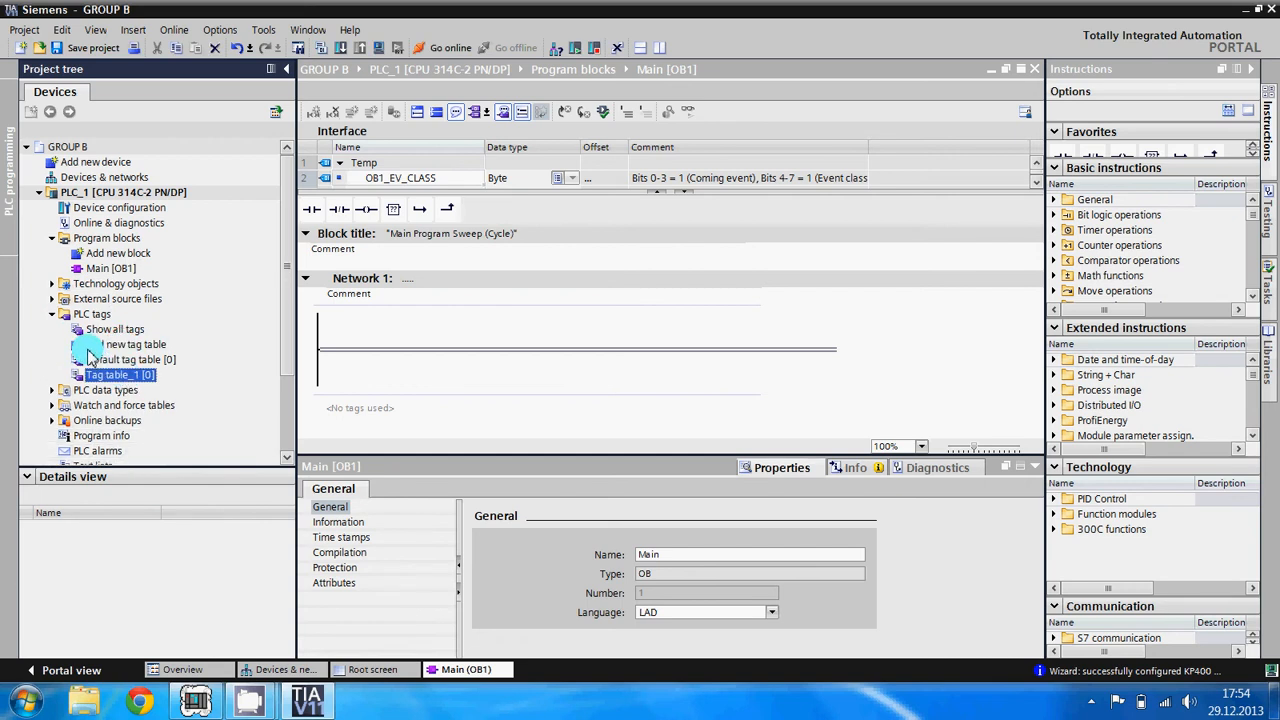
{"action": "double_click", "coordinate": [90, 346]}
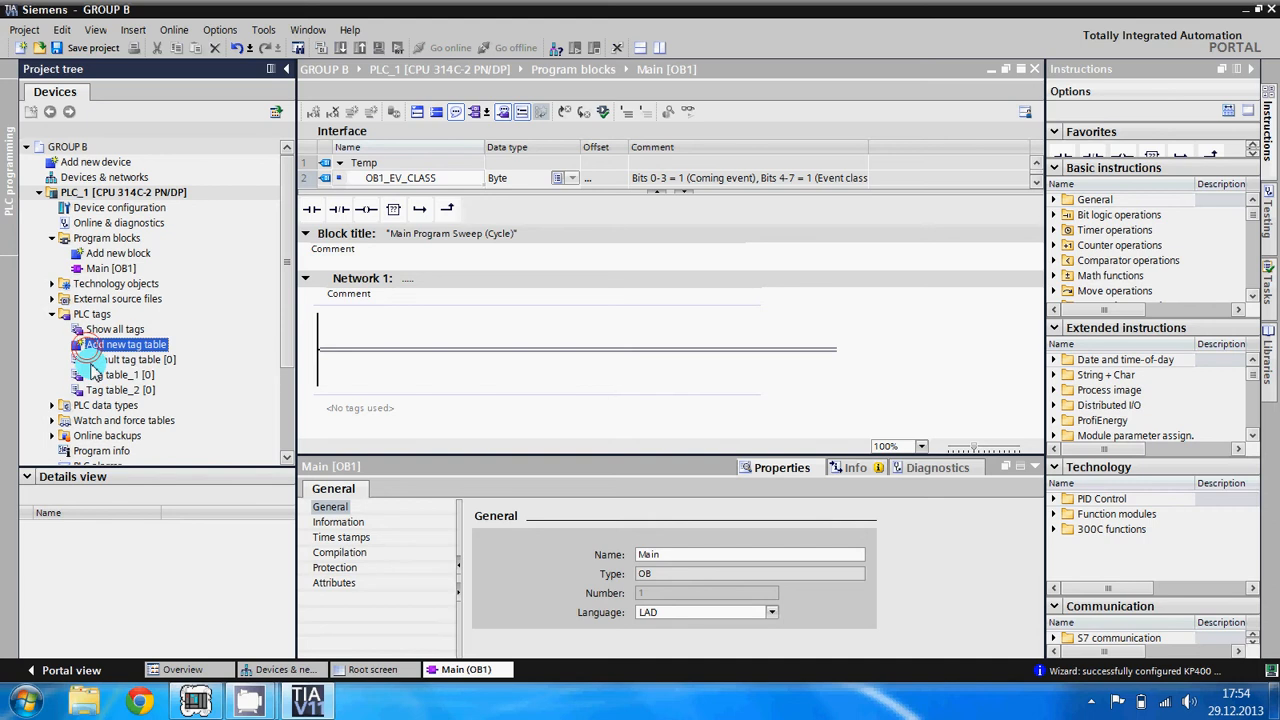
Step: Open the default tag table and delete the extra tables Tag table_1 and Tag table_2
{"action": "double_click", "coordinate": [100, 360]}
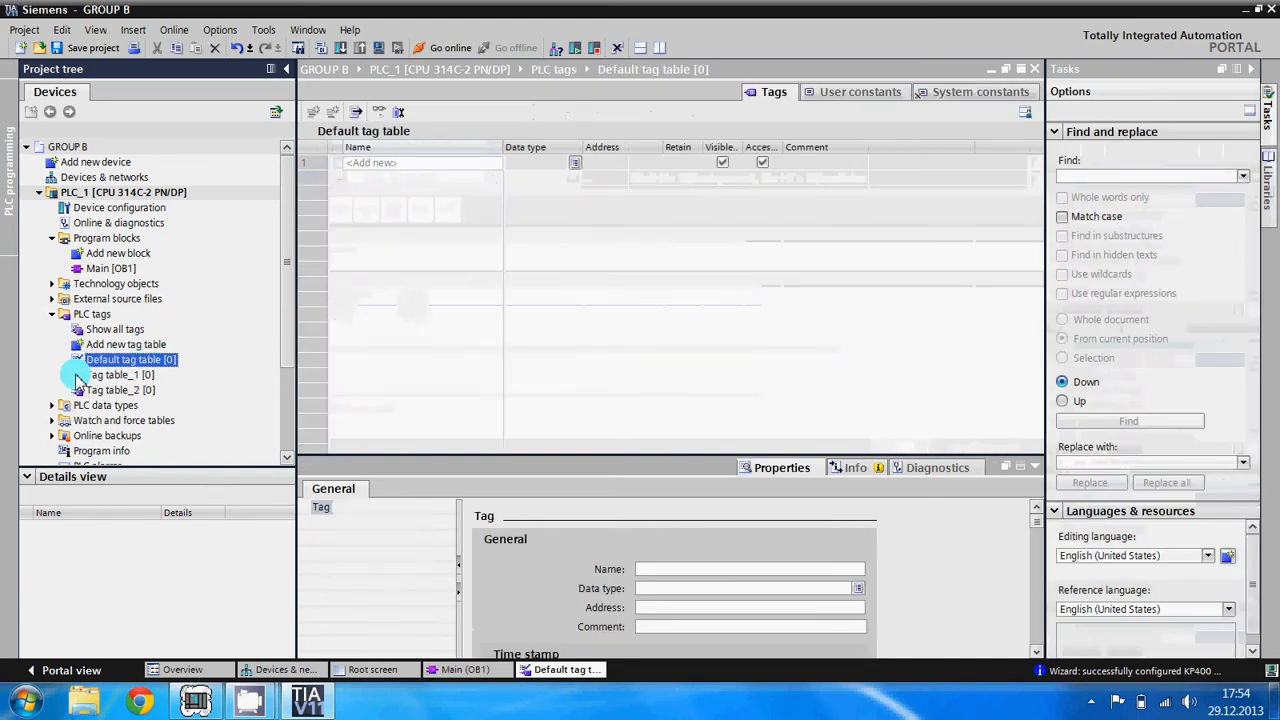
{"action": "left_click", "coordinate": [88, 376]}
{"action": "right_click", "coordinate": [123, 375]}
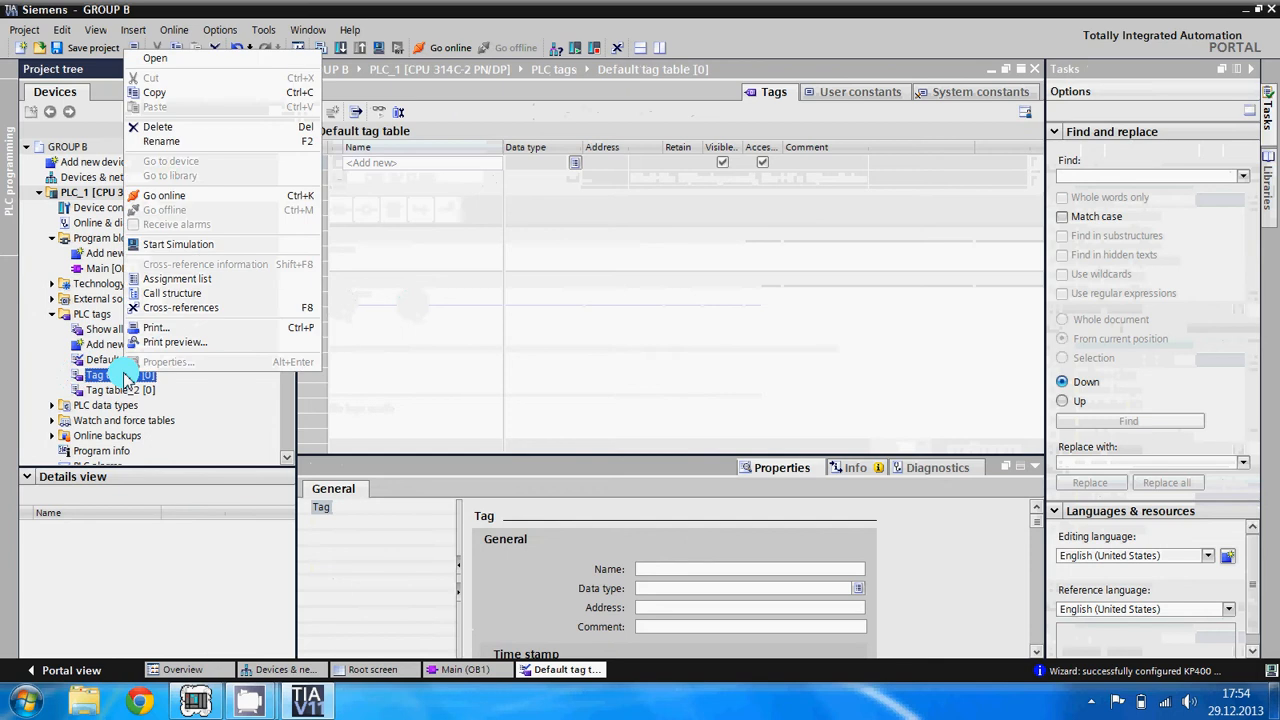
{"action": "left_click", "coordinate": [194, 128]}
{"action": "left_click", "coordinate": [658, 397]}
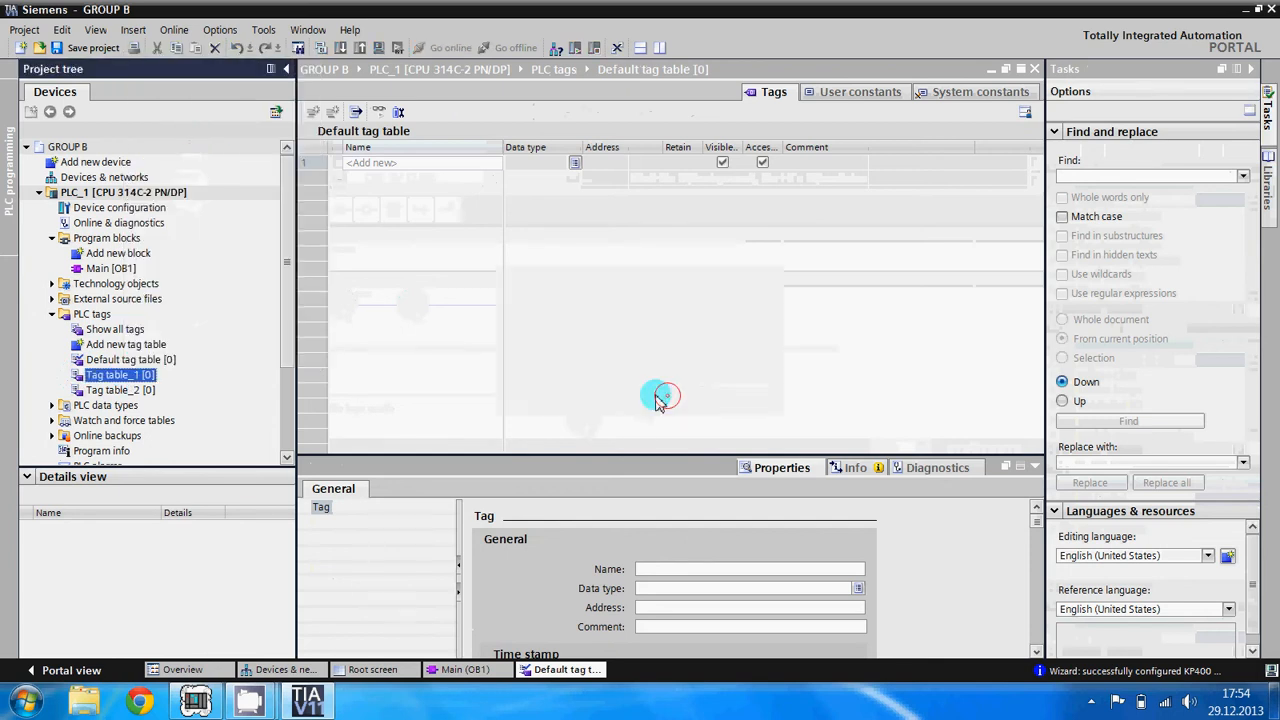
{"action": "right_click", "coordinate": [120, 378]}
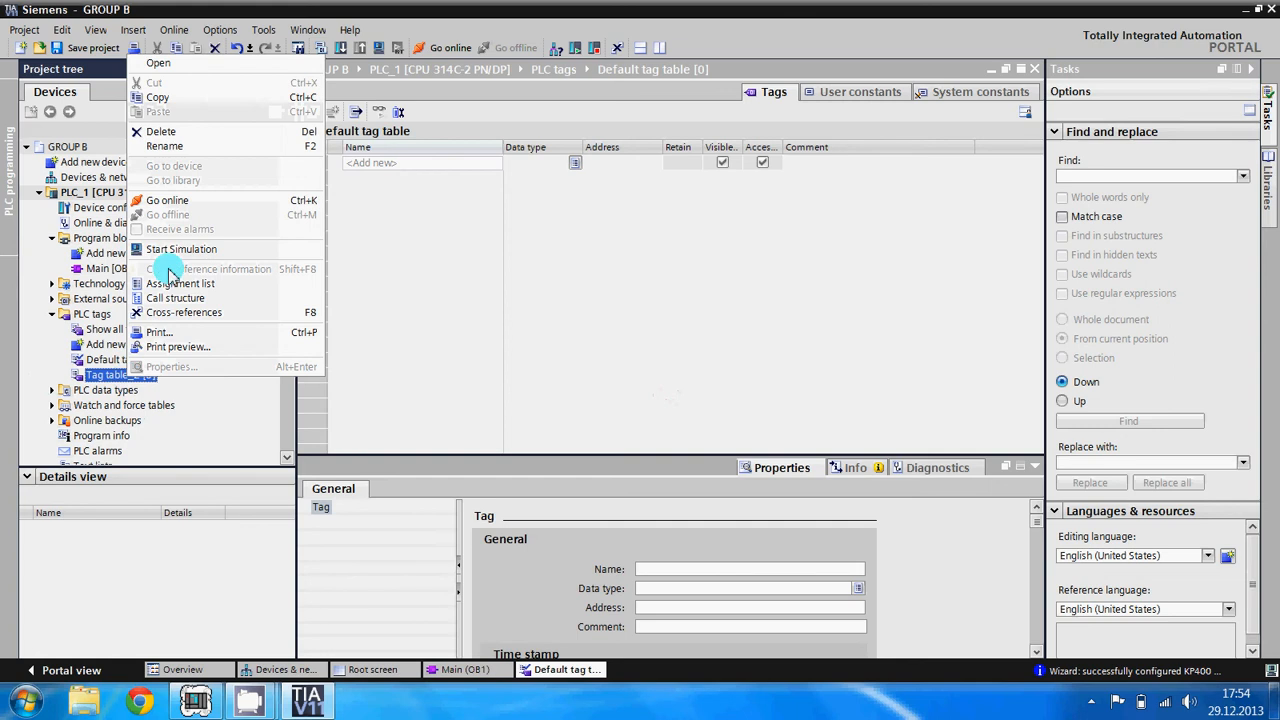
{"action": "left_click", "coordinate": [184, 133]}
{"action": "left_click", "coordinate": [702, 397]}
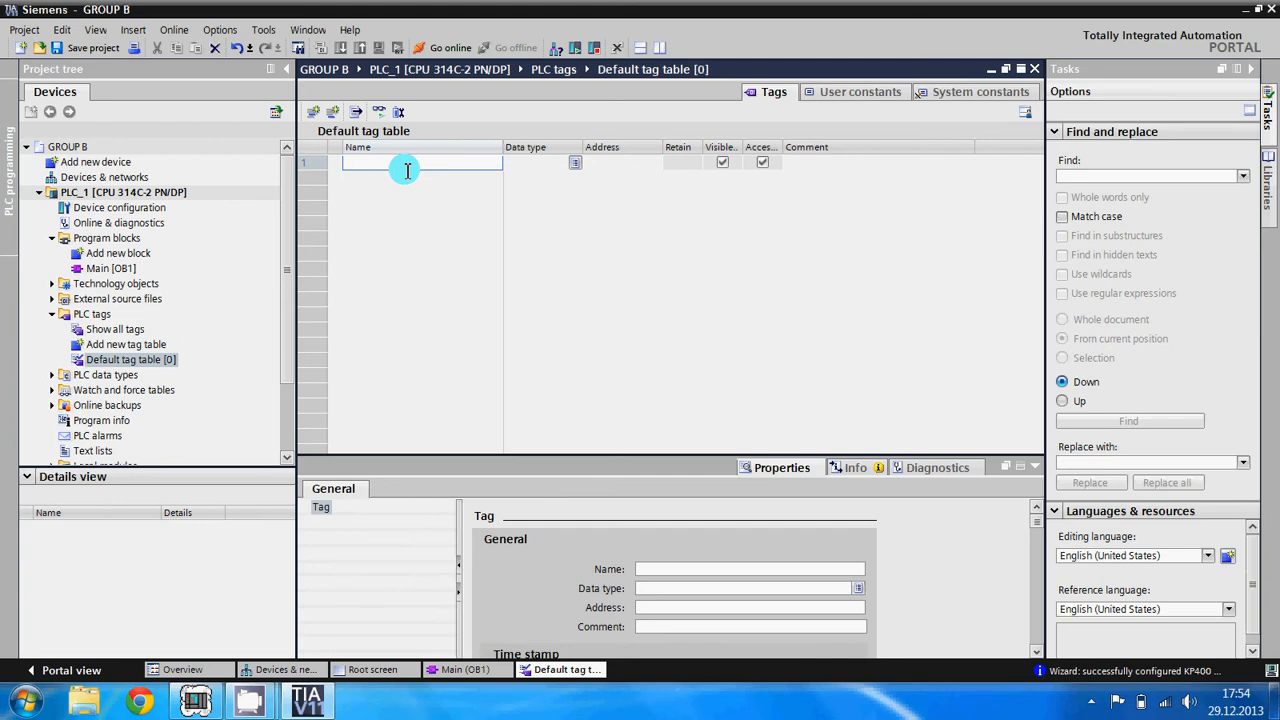
{"action": "left_click", "coordinate": [535, 168]}
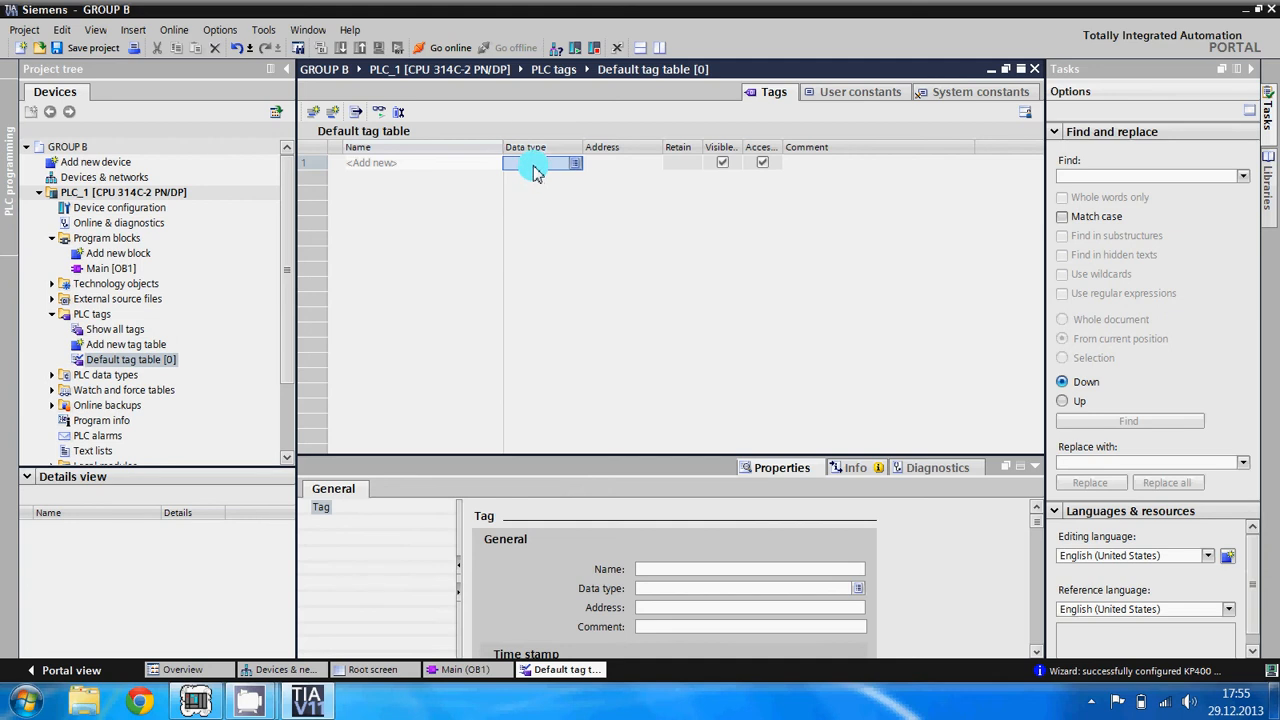
{"action": "left_click", "coordinate": [535, 170]}
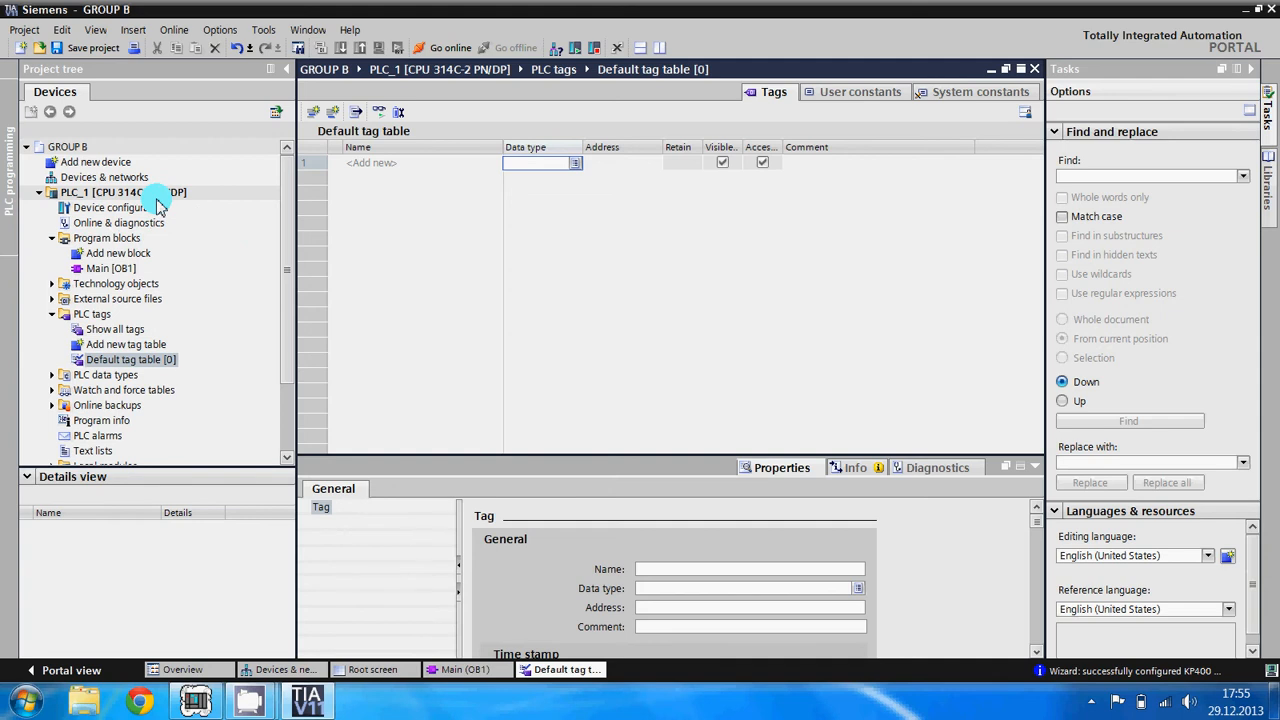
Step: Open PLC_1's device configuration and examine the integrated modules' input and output addresses in the device overview
{"action": "left_click", "coordinate": [105, 177]}
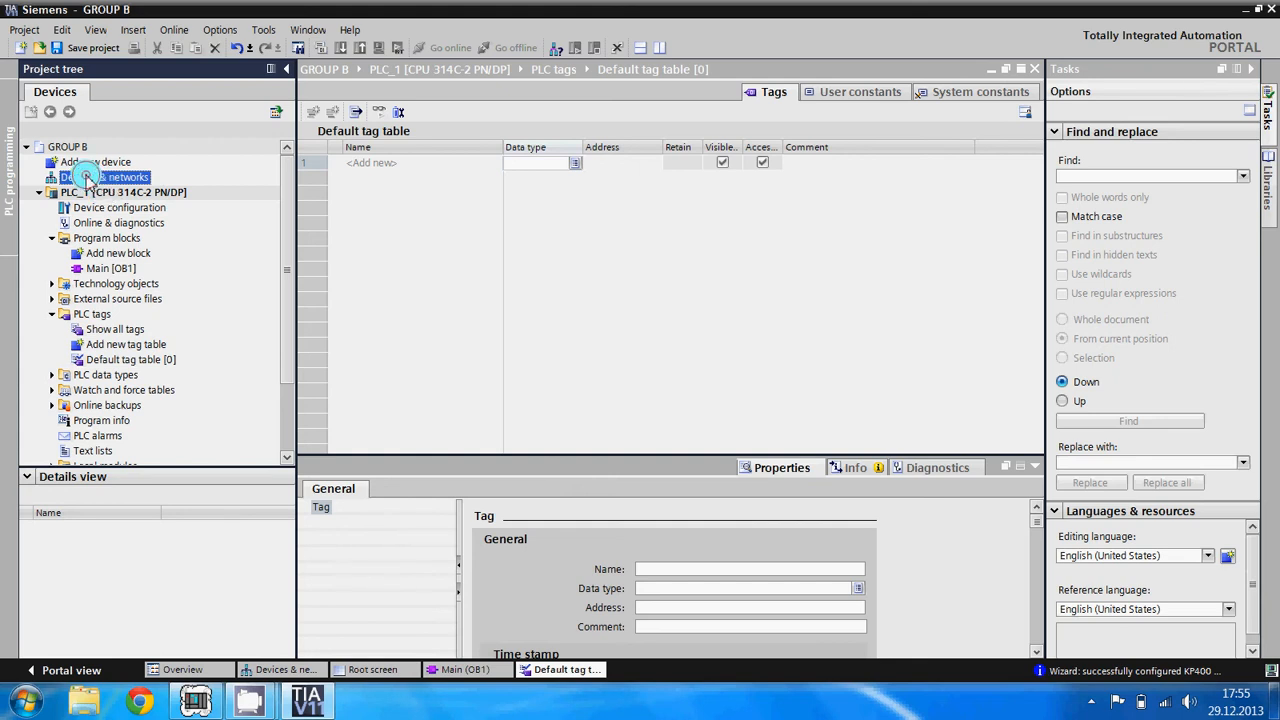
{"action": "double_click", "coordinate": [88, 177]}
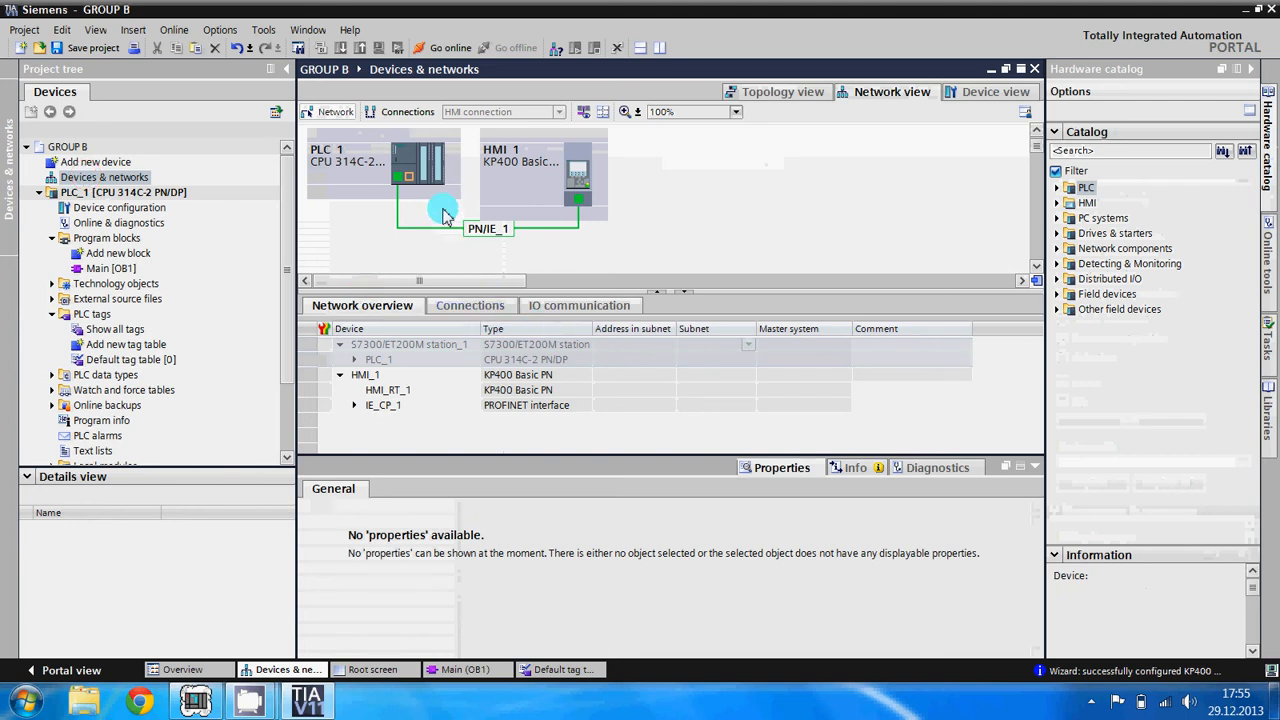
{"action": "left_click", "coordinate": [103, 177]}
{"action": "left_click", "coordinate": [130, 210]}
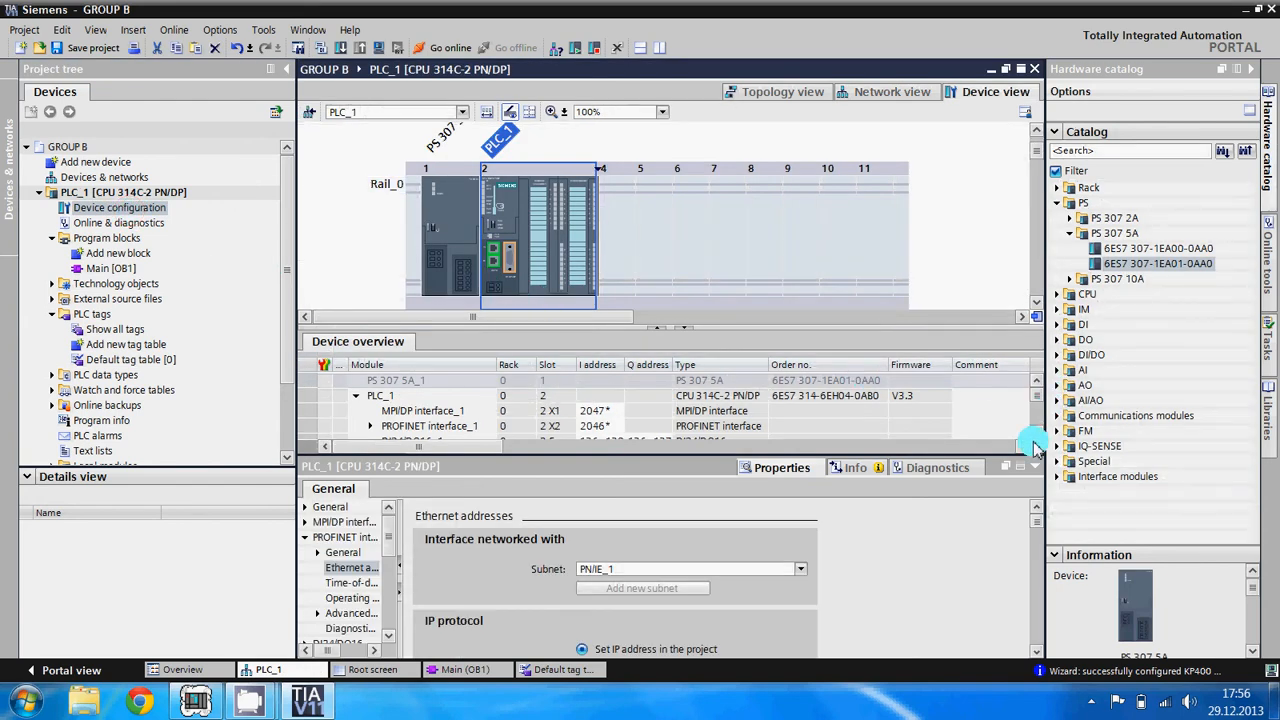
{"action": "left_click", "coordinate": [1037, 432]}
{"action": "left_click", "coordinate": [1038, 436]}
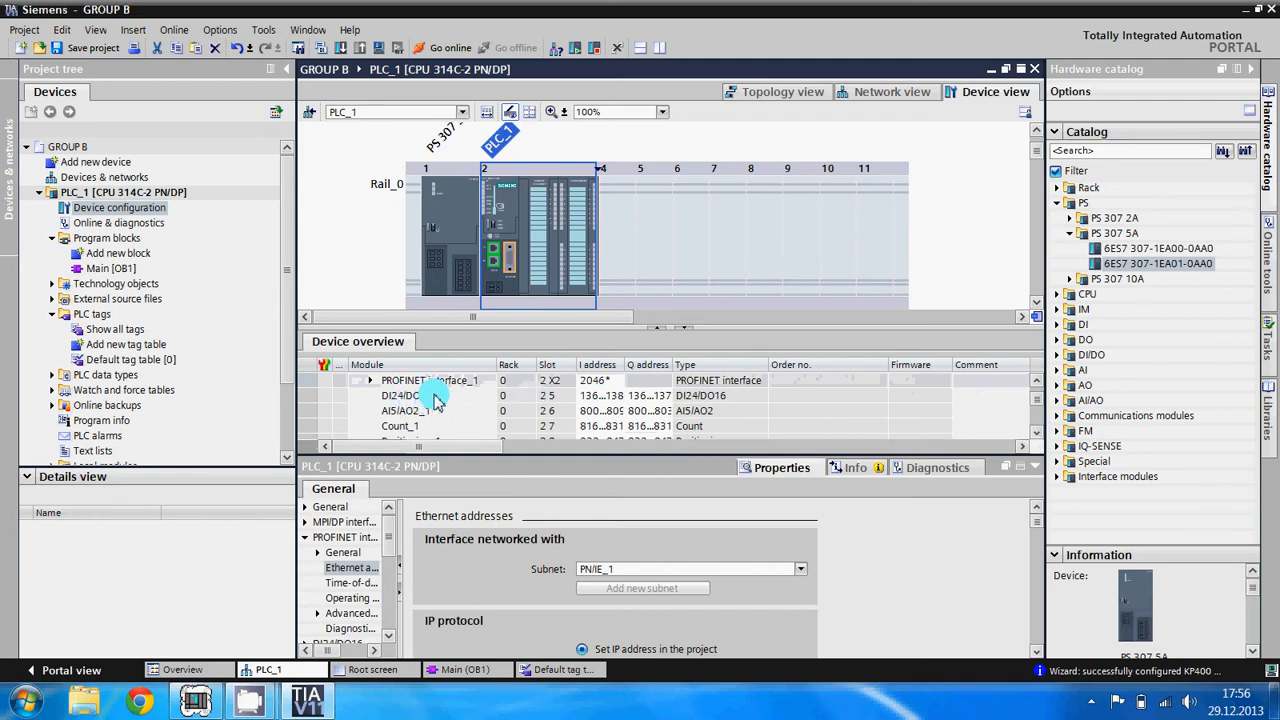
{"action": "double_click", "coordinate": [623, 368]}
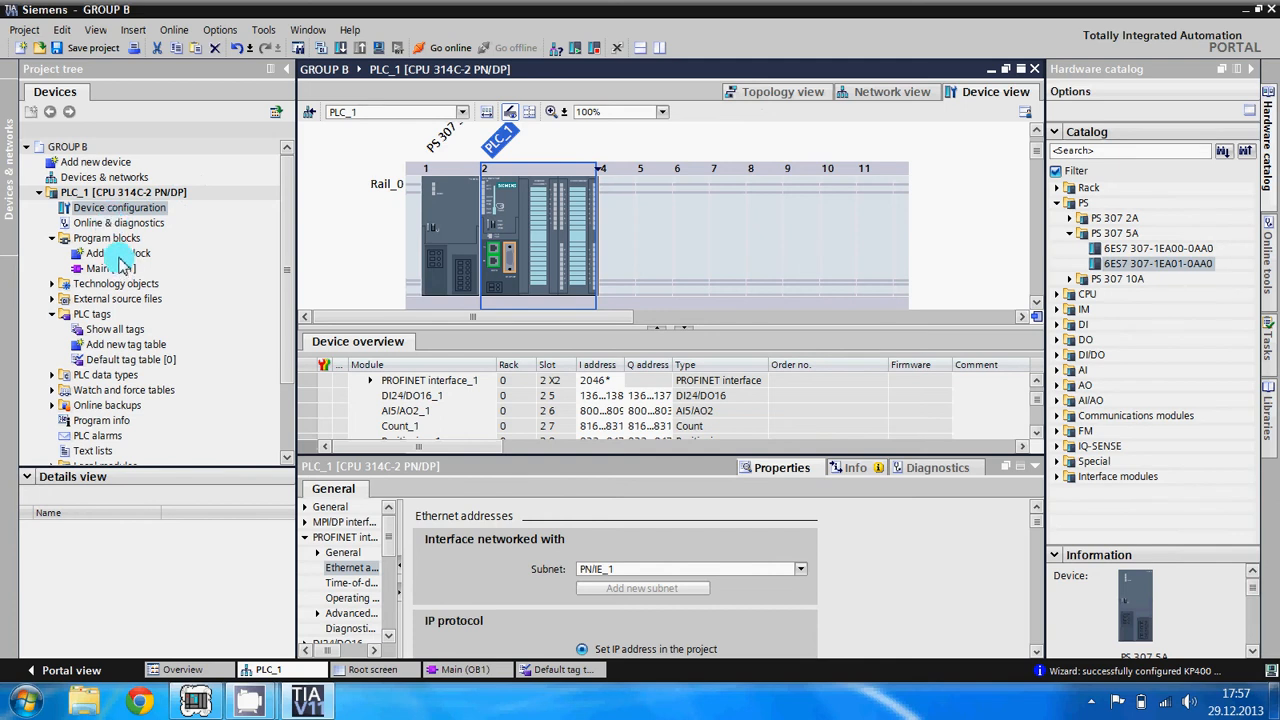
Step: Open the list of all PLC tags and add a Bool tag named "digital mode" with address M0.1
{"action": "double_click", "coordinate": [122, 330]}
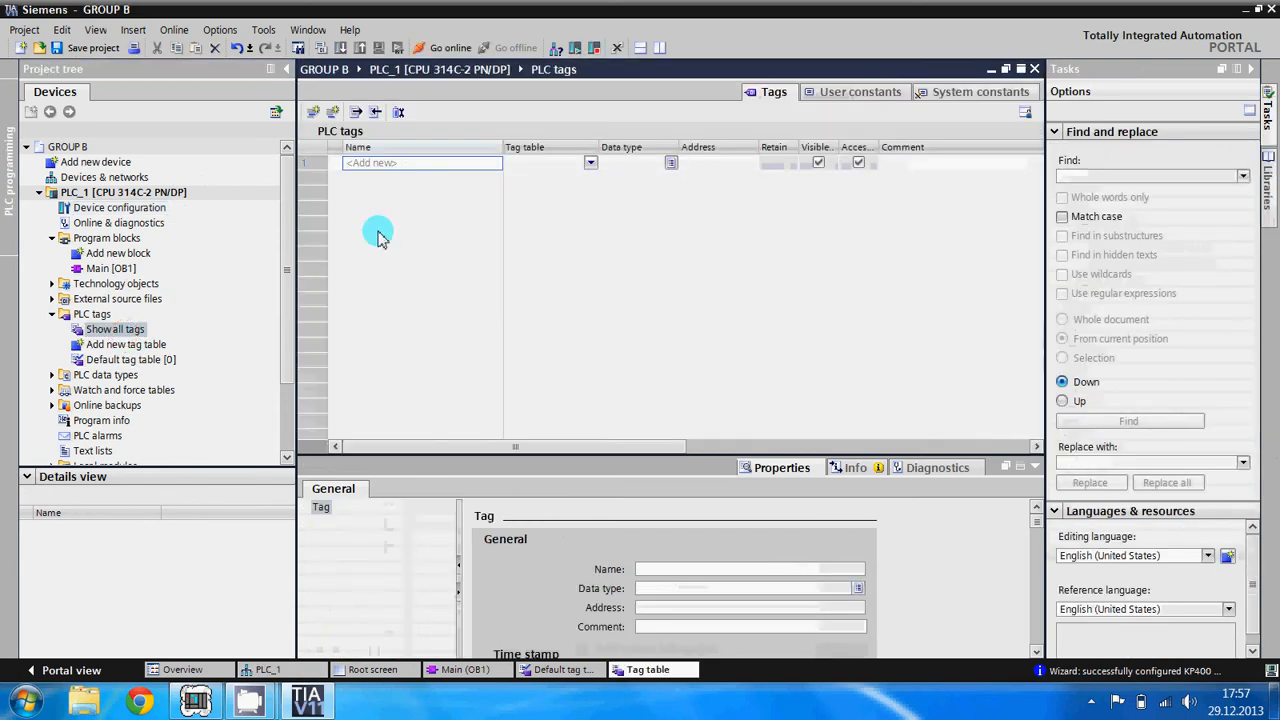
{"action": "left_click", "coordinate": [393, 166]}
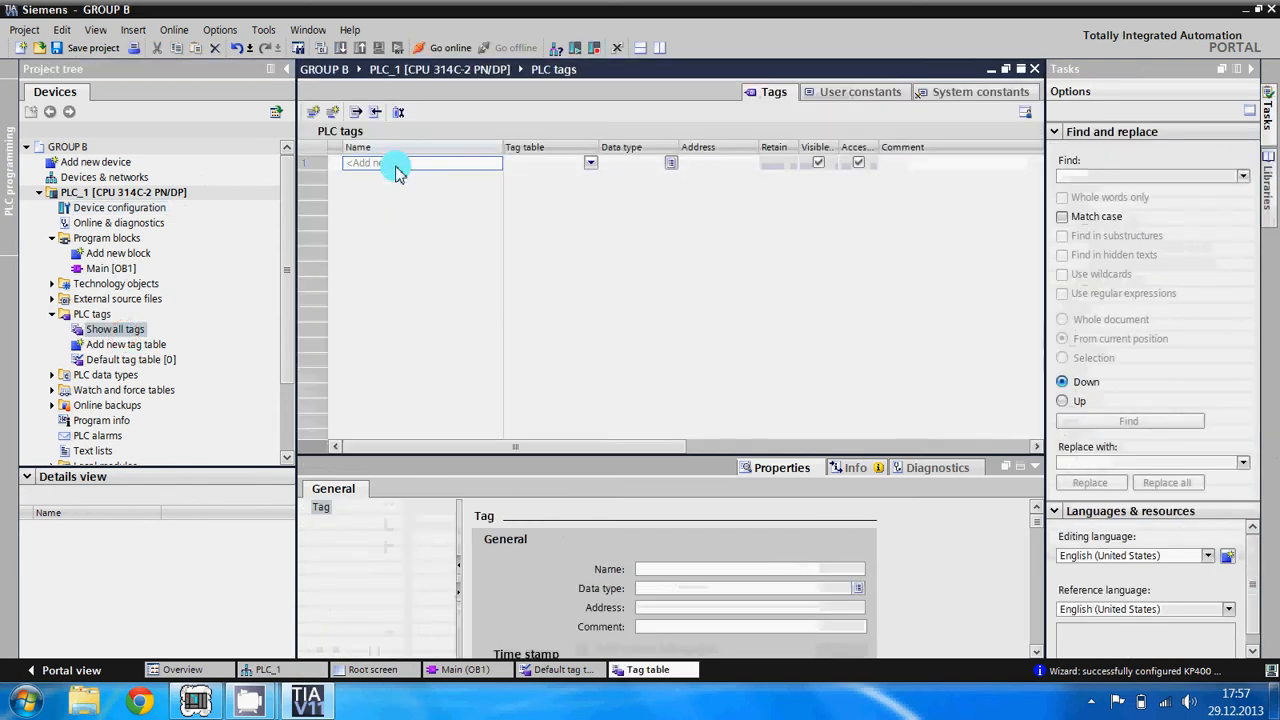
{"action": "left_click", "coordinate": [394, 166]}
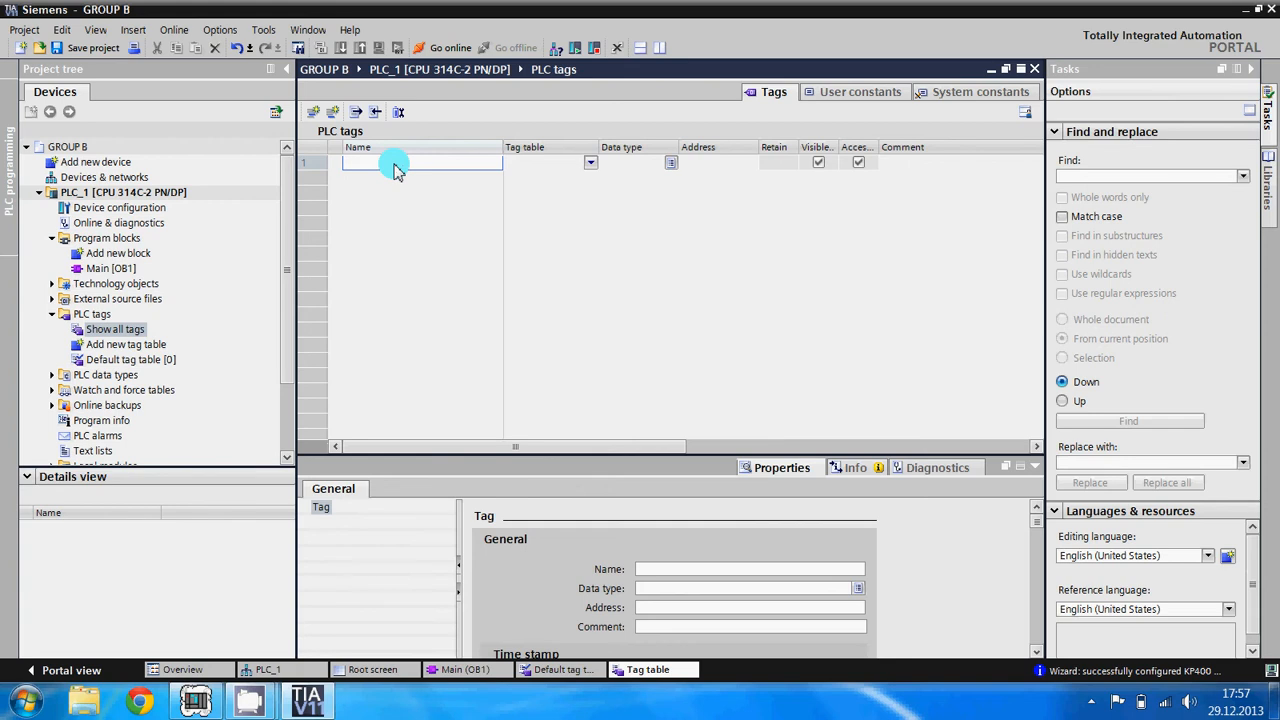
{"action": "type", "text": "digital mode"}
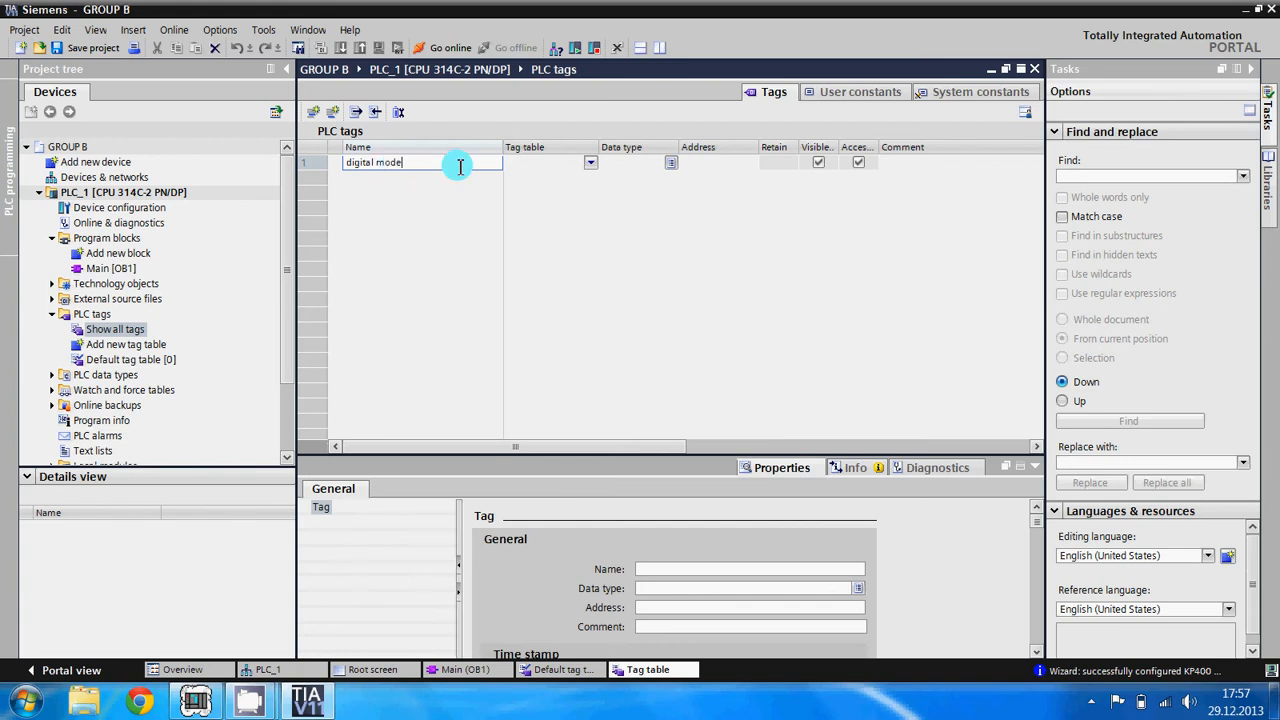
{"action": "left_click", "coordinate": [560, 165]}
{"action": "left_click", "coordinate": [700, 165]}
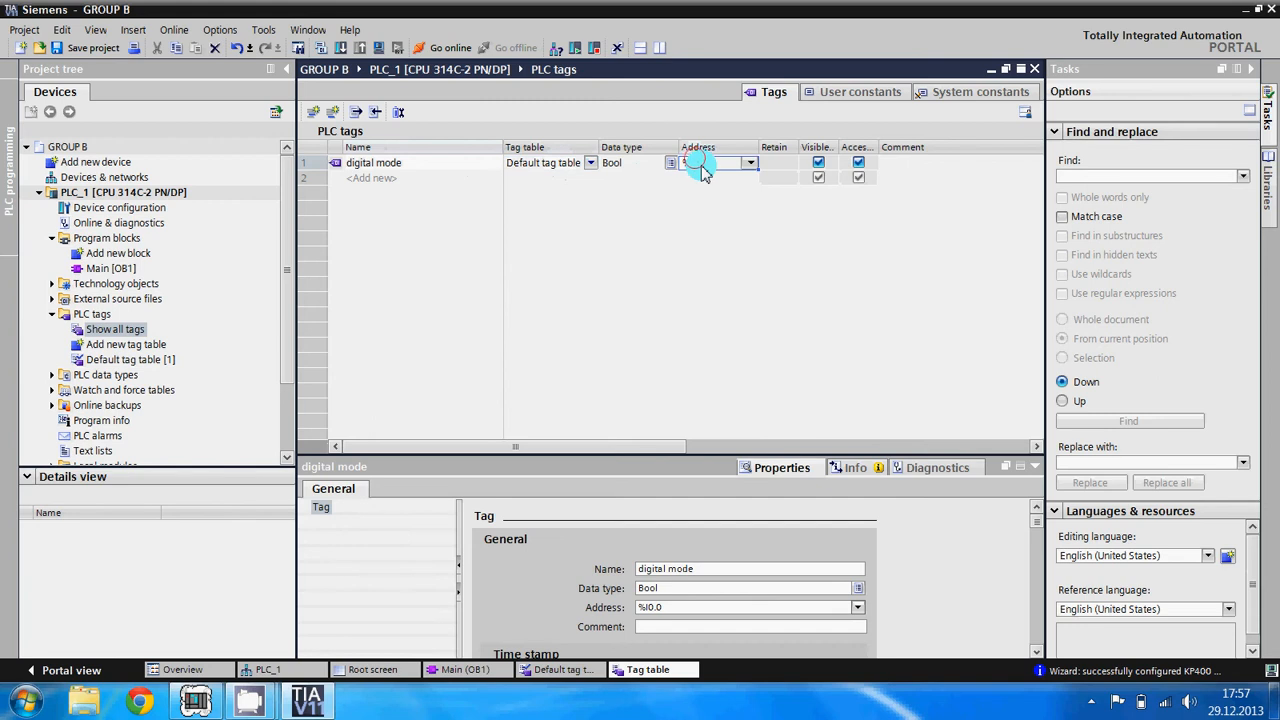
{"action": "type", "text": "I"}
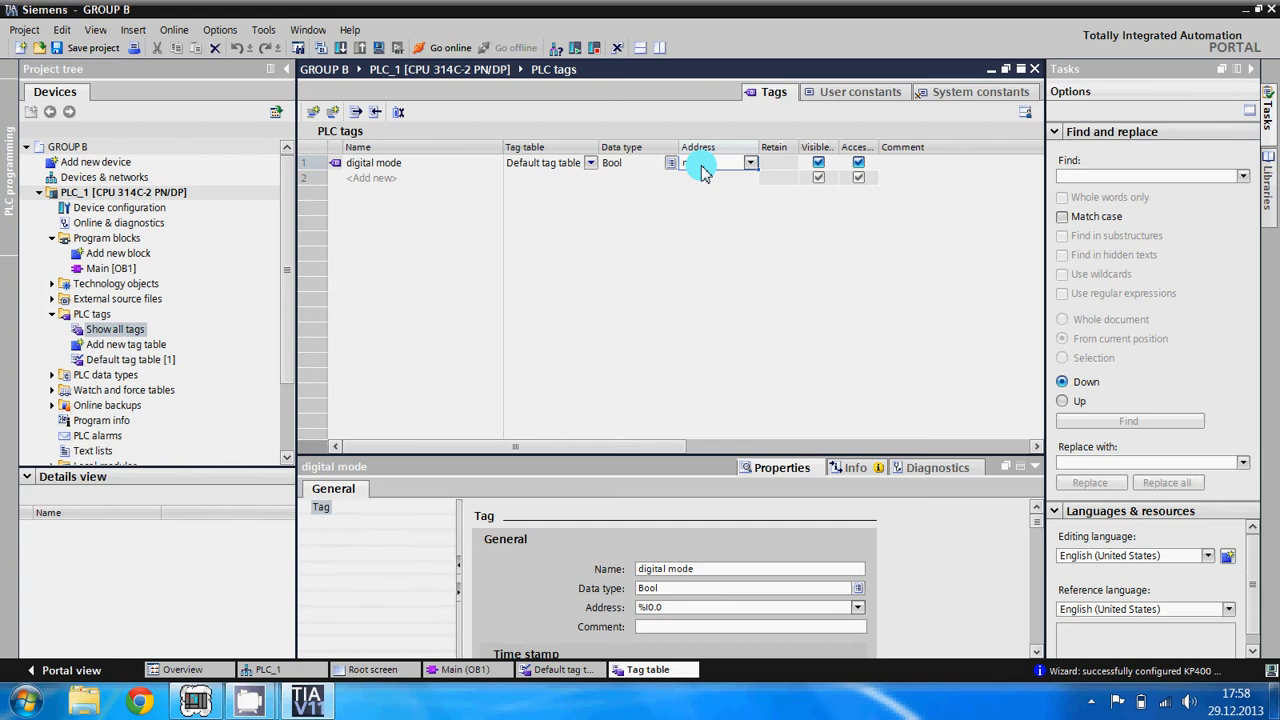
{"action": "type", "text": "0.1"}
Step: Add three more Bool tags named "digtal set", "analogue mode" and "analogue set" below the digital mode tag
{"action": "left_click", "coordinate": [405, 177]}
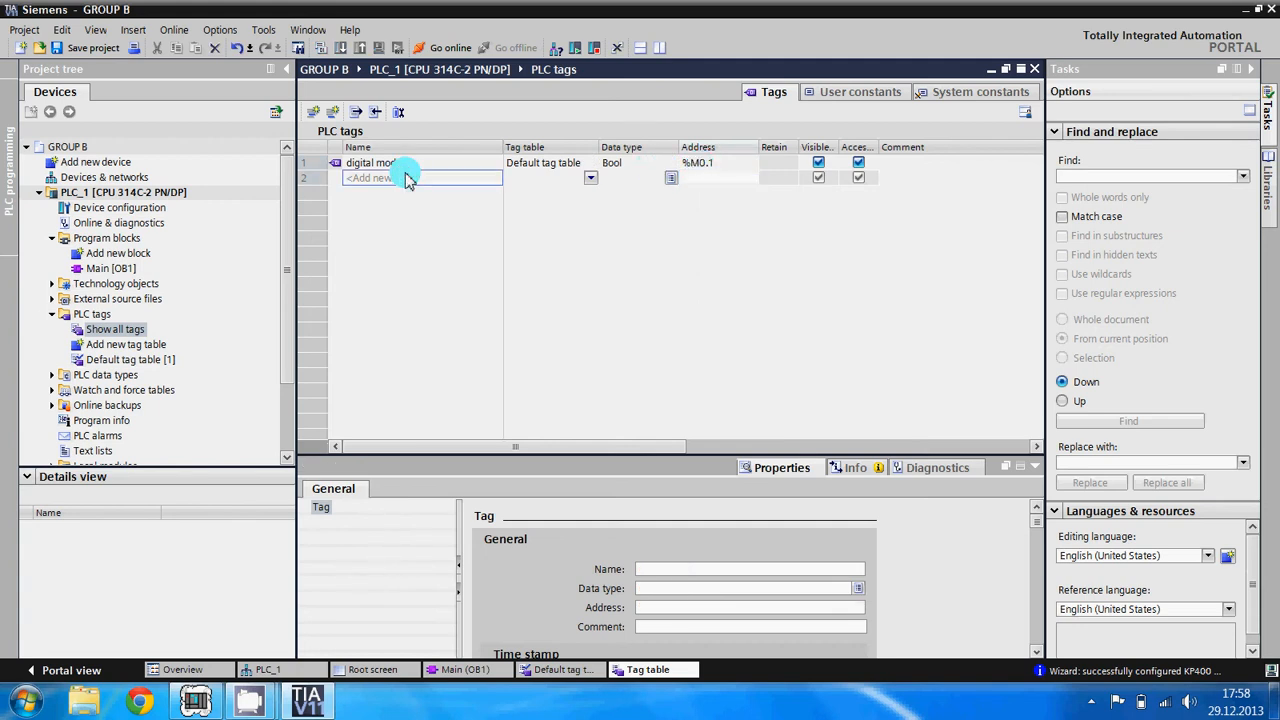
{"action": "type", "text": "digtal set"}
{"action": "key", "text": "Return"}
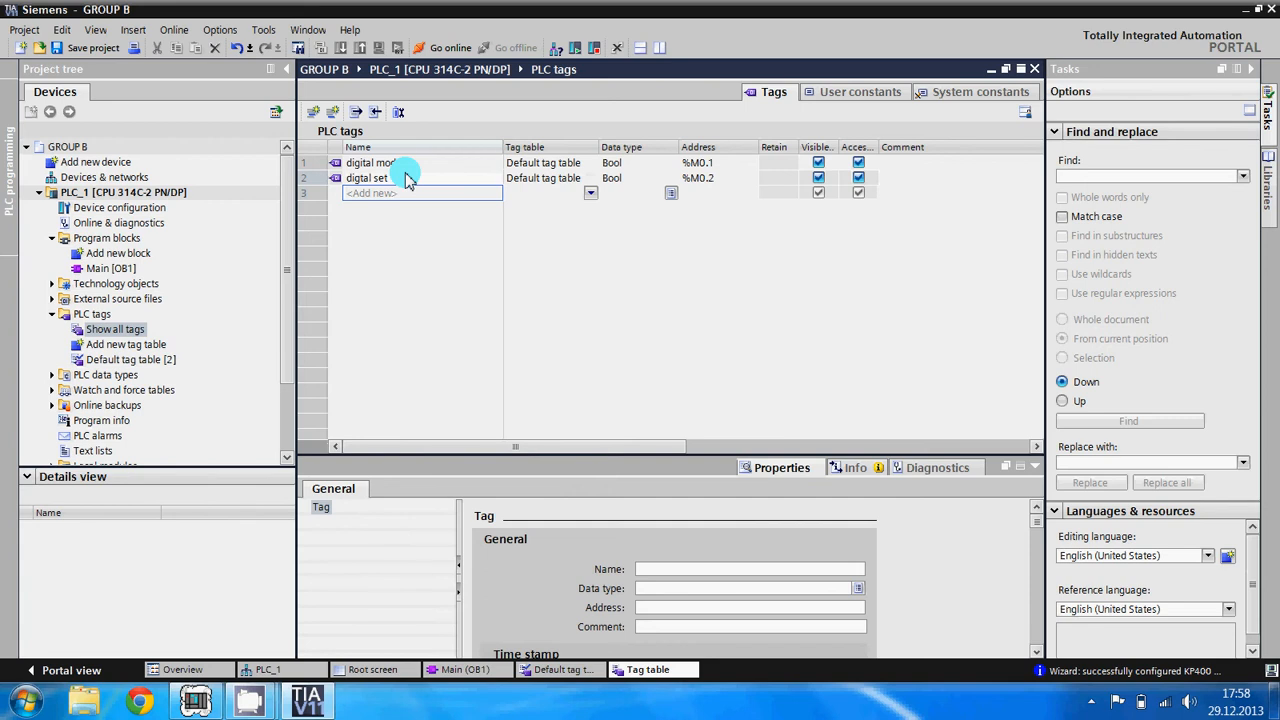
{"action": "type", "text": "analogue mode"}
{"action": "key", "text": "Return"}
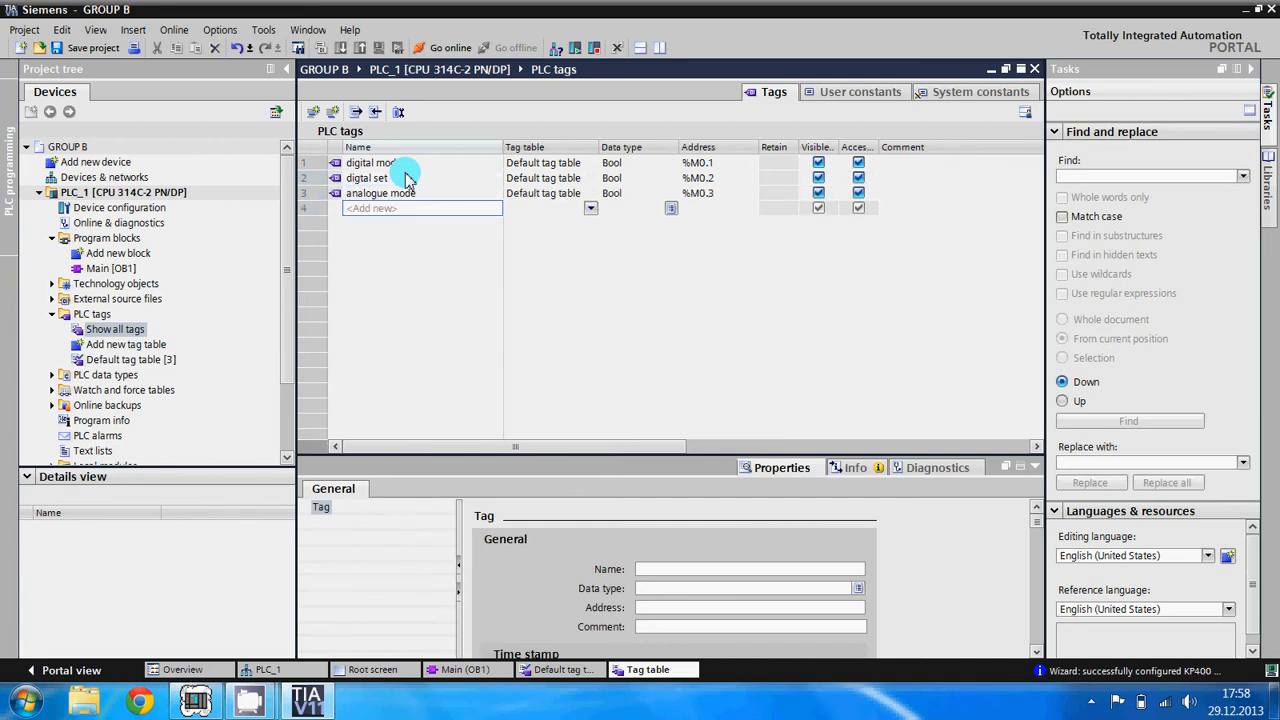
{"action": "type", "text": "analogue set"}
{"action": "key", "text": "Return"}
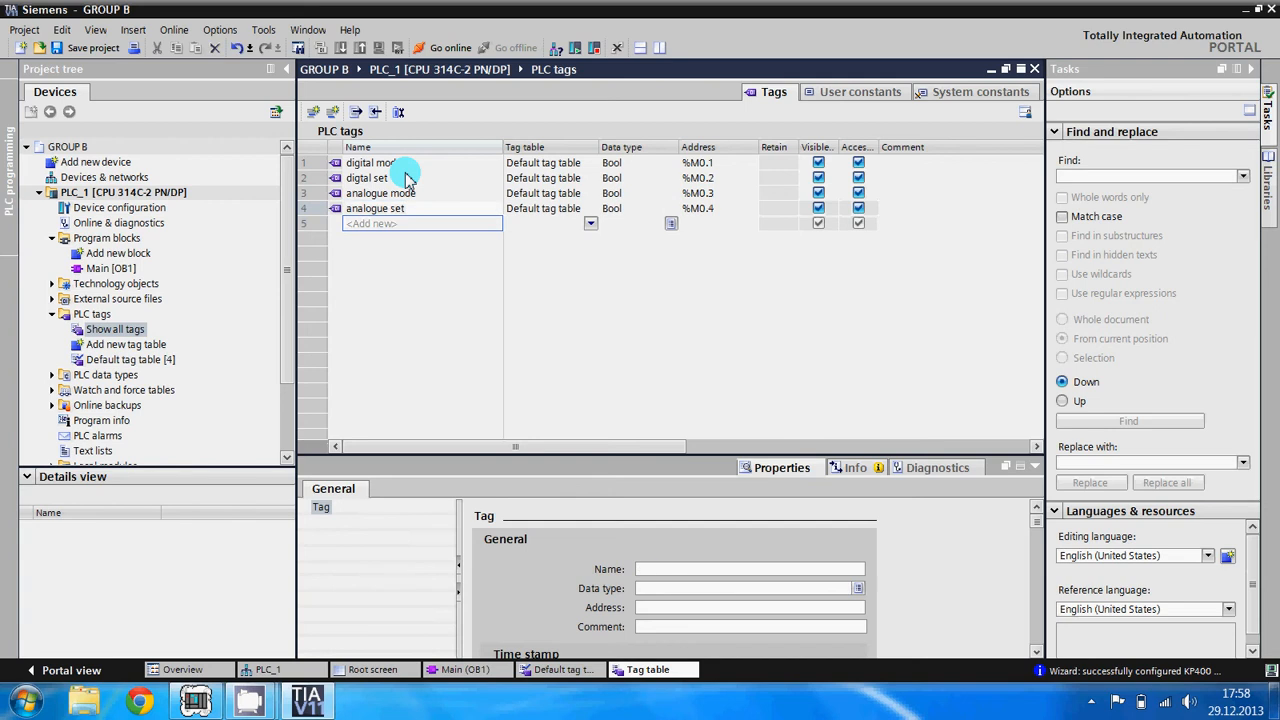
Step: Add the Bool tags "start", "stop" and "farward" below the analogue set tag
{"action": "type", "text": "stat"}
{"action": "key", "text": "BackSpace"}
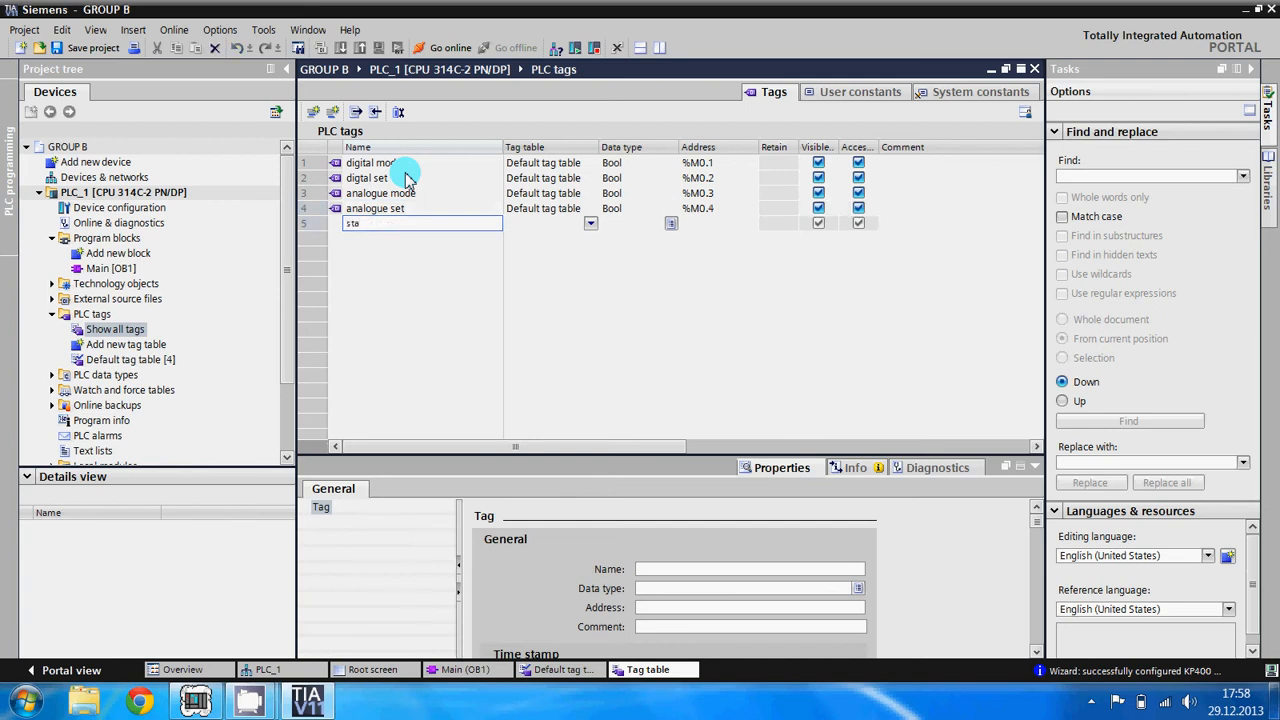
{"action": "type", "text": "rt"}
{"action": "key", "text": "Return"}
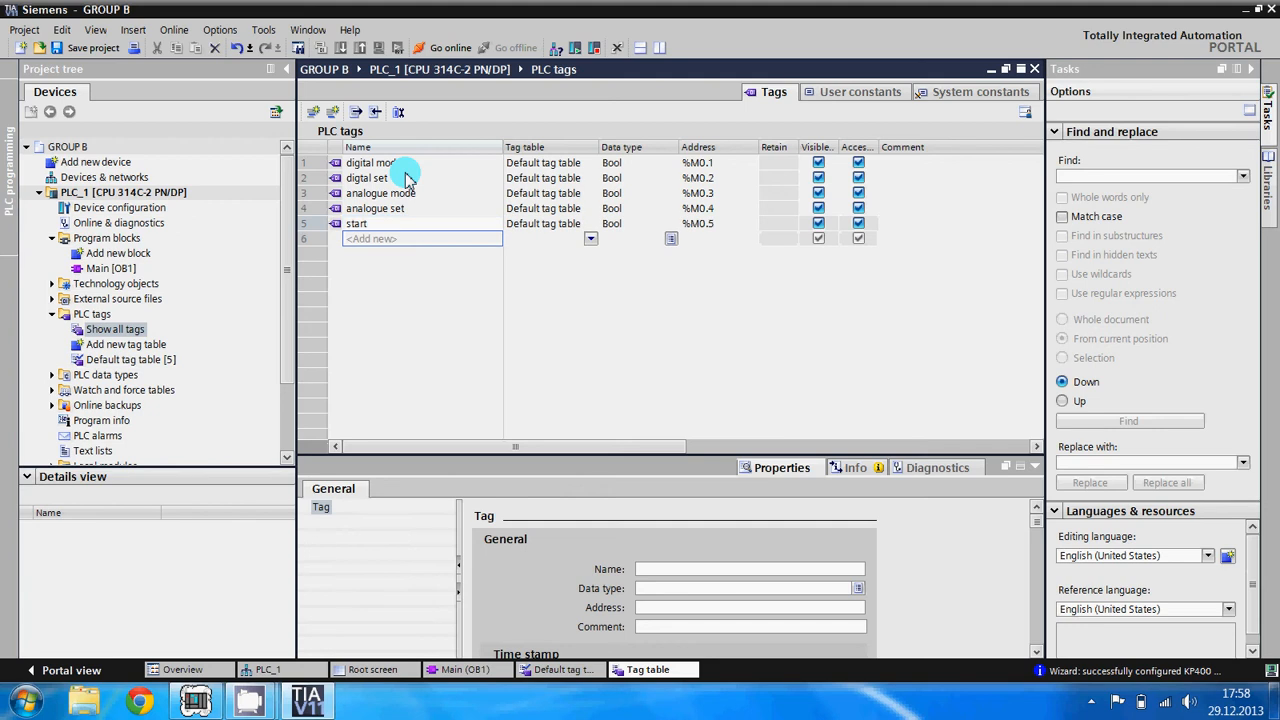
{"action": "type", "text": "stop"}
{"action": "key", "text": "Return"}
{"action": "type", "text": "f"}
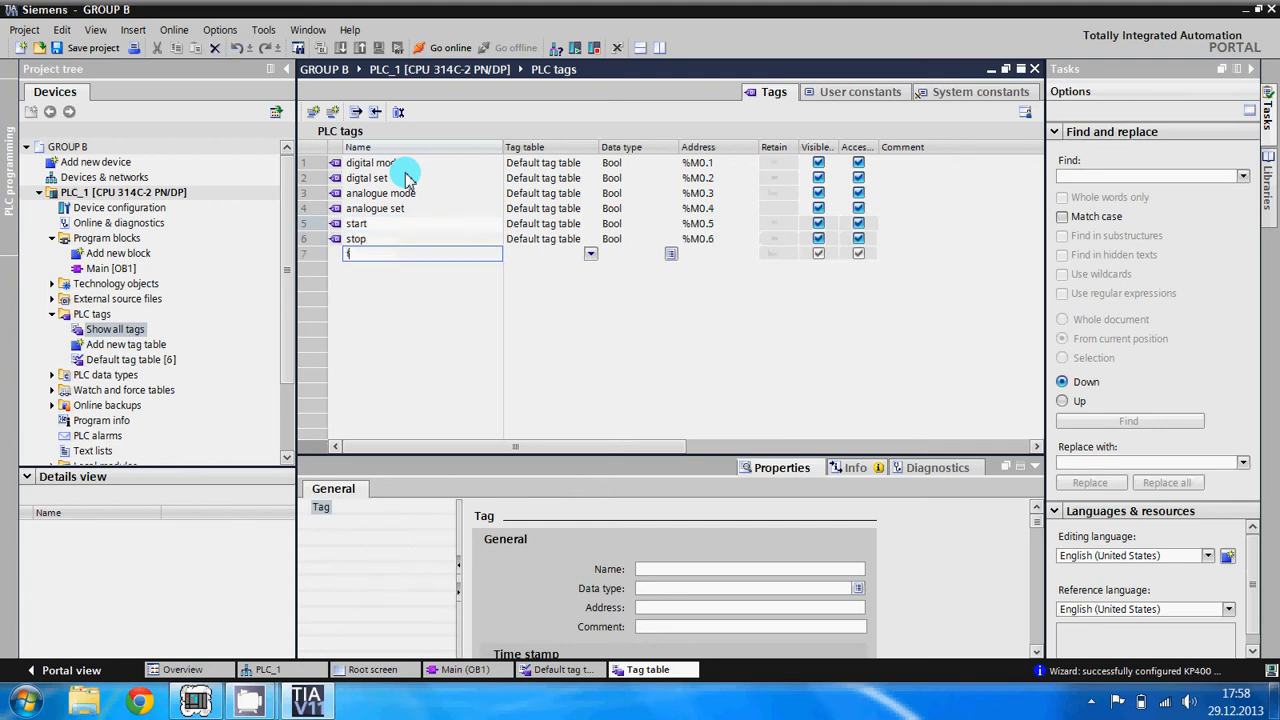
{"action": "type", "text": "orward"}
{"action": "key", "text": "Return"}
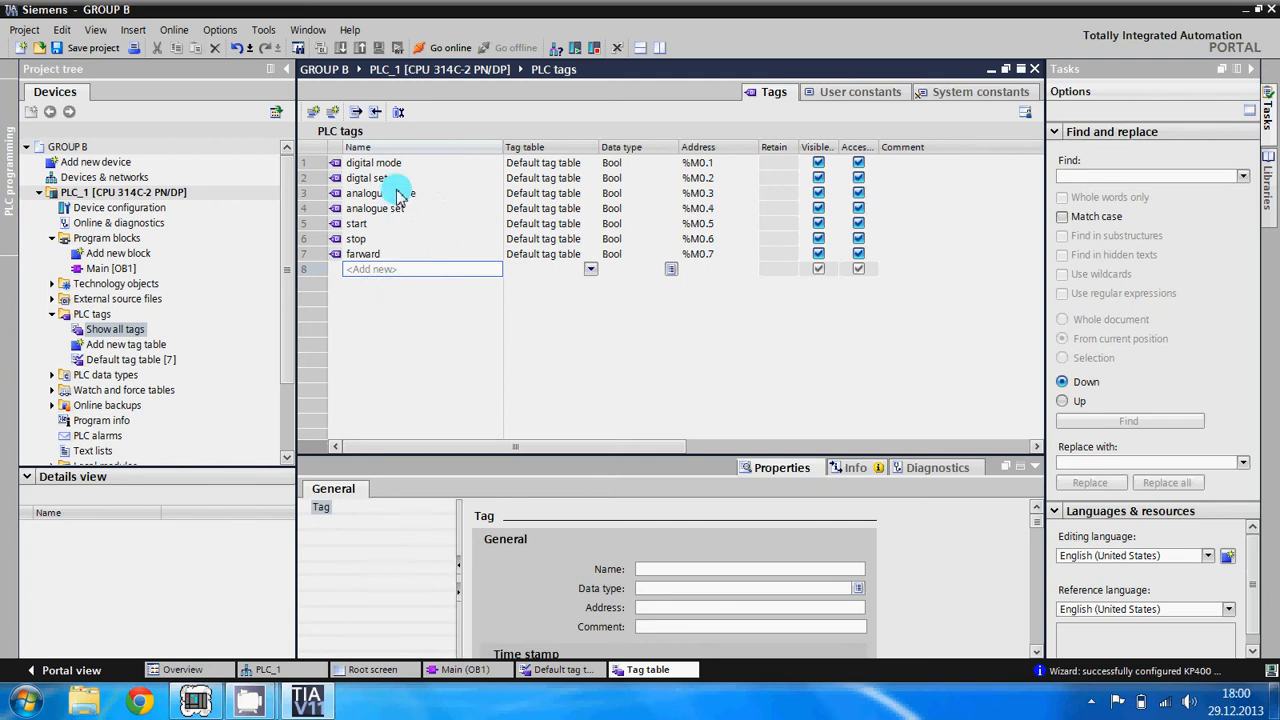
Step: Add a Bool tag named "reverse" below the farward tag
{"action": "left_click", "coordinate": [381, 256]}
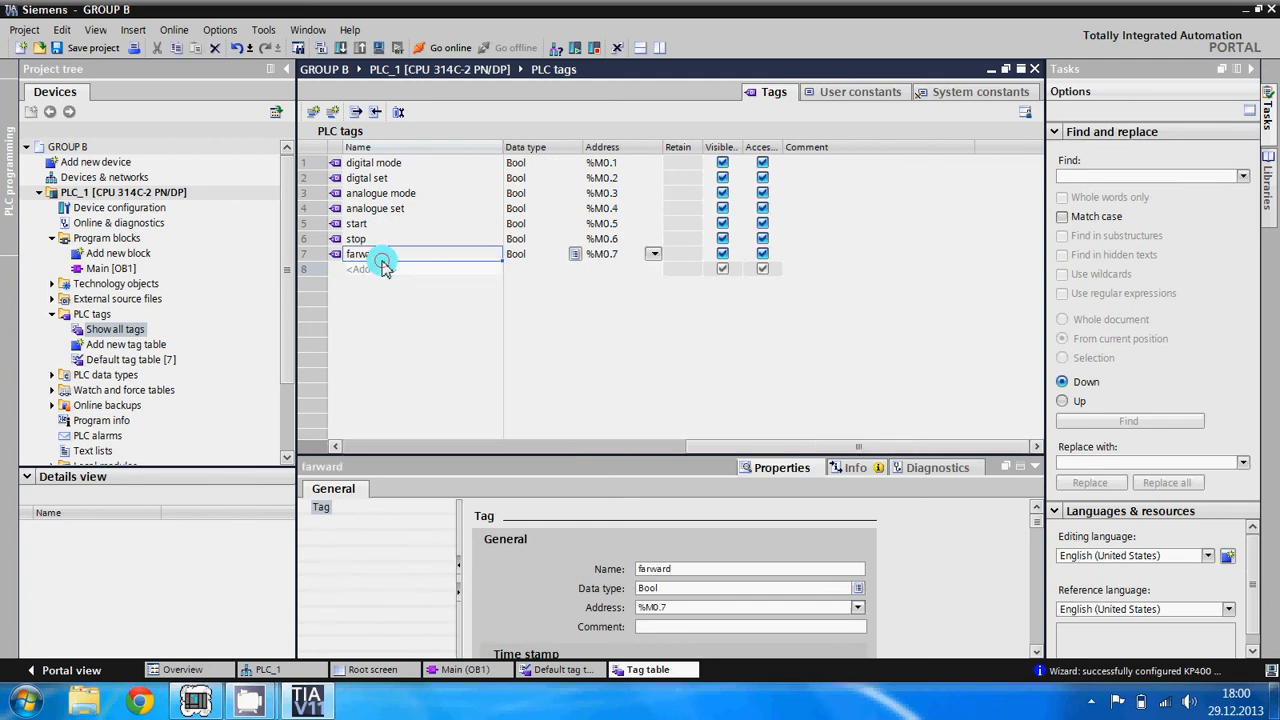
{"action": "left_click", "coordinate": [392, 270]}
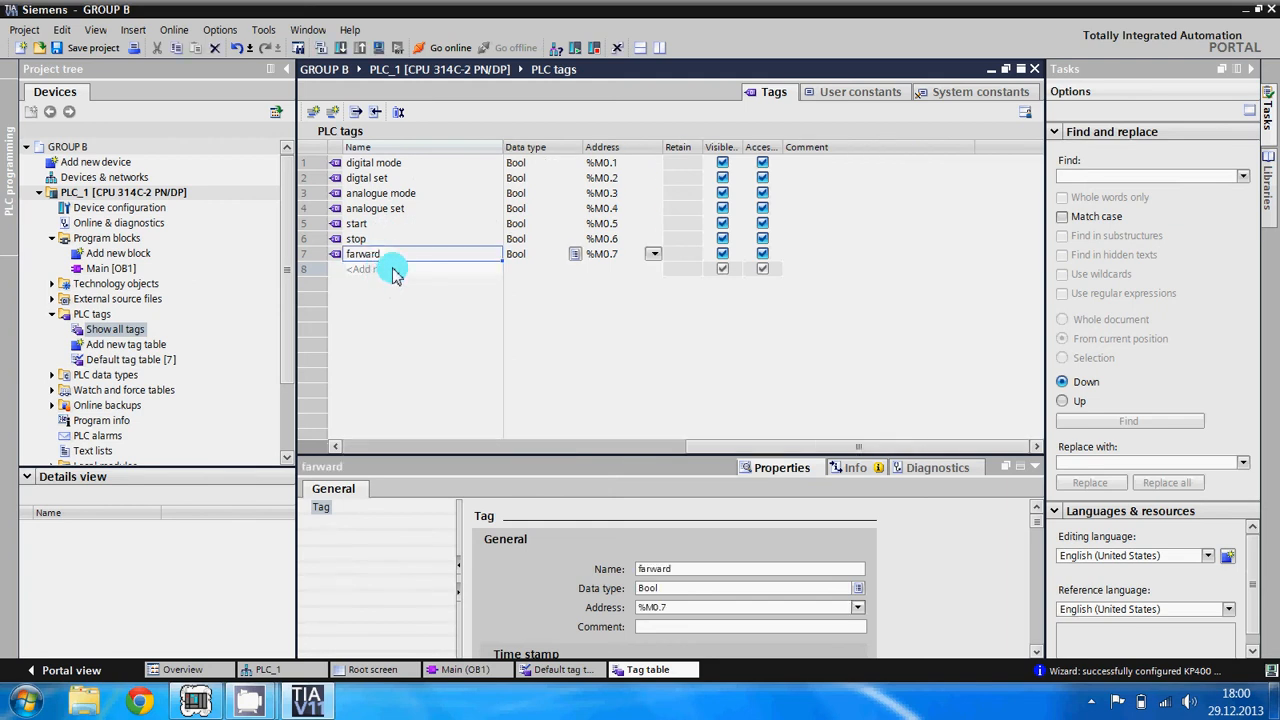
{"action": "type", "text": "re"}
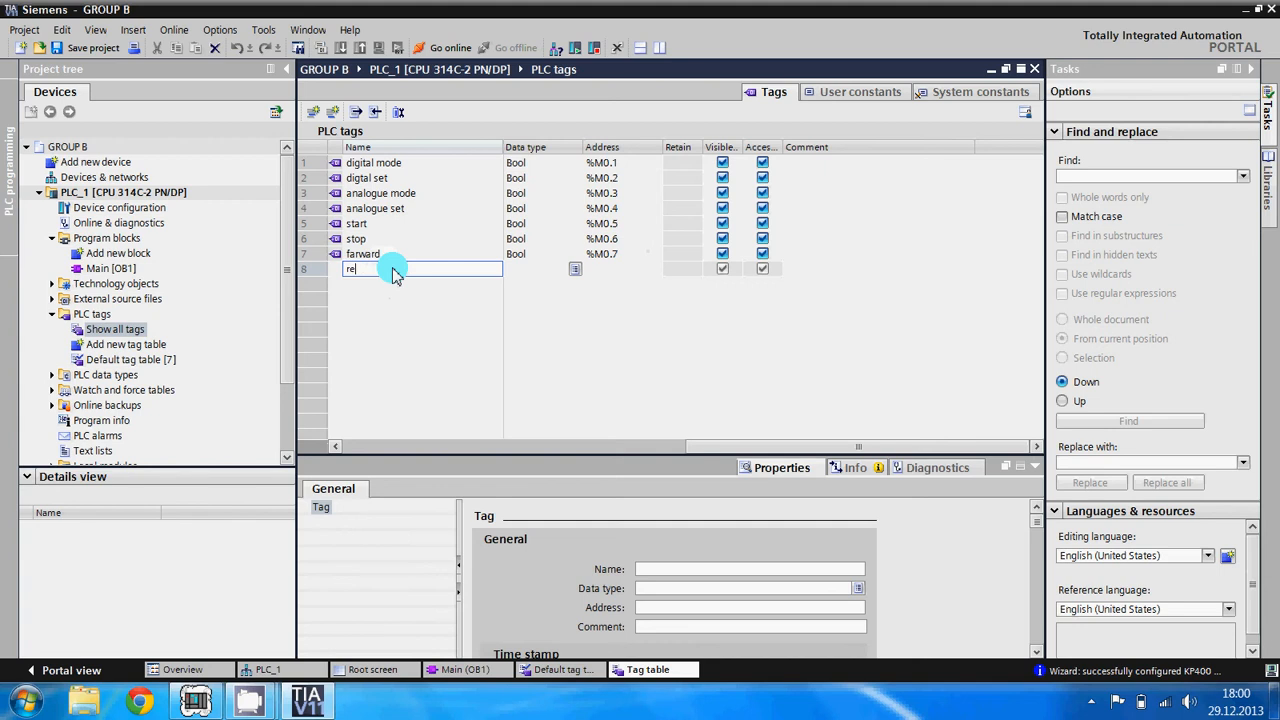
{"action": "type", "text": "verse"}
{"action": "key", "text": "Return"}
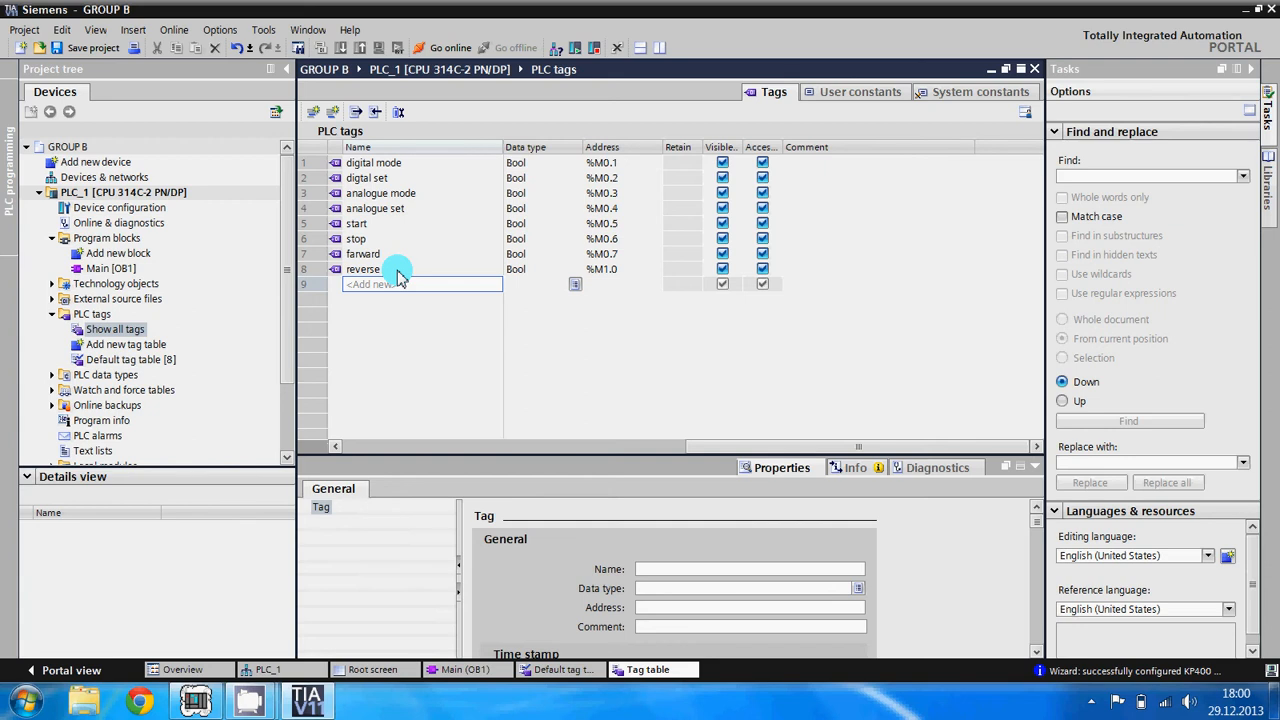
{"action": "mouse_move", "coordinate": [325, 705]}
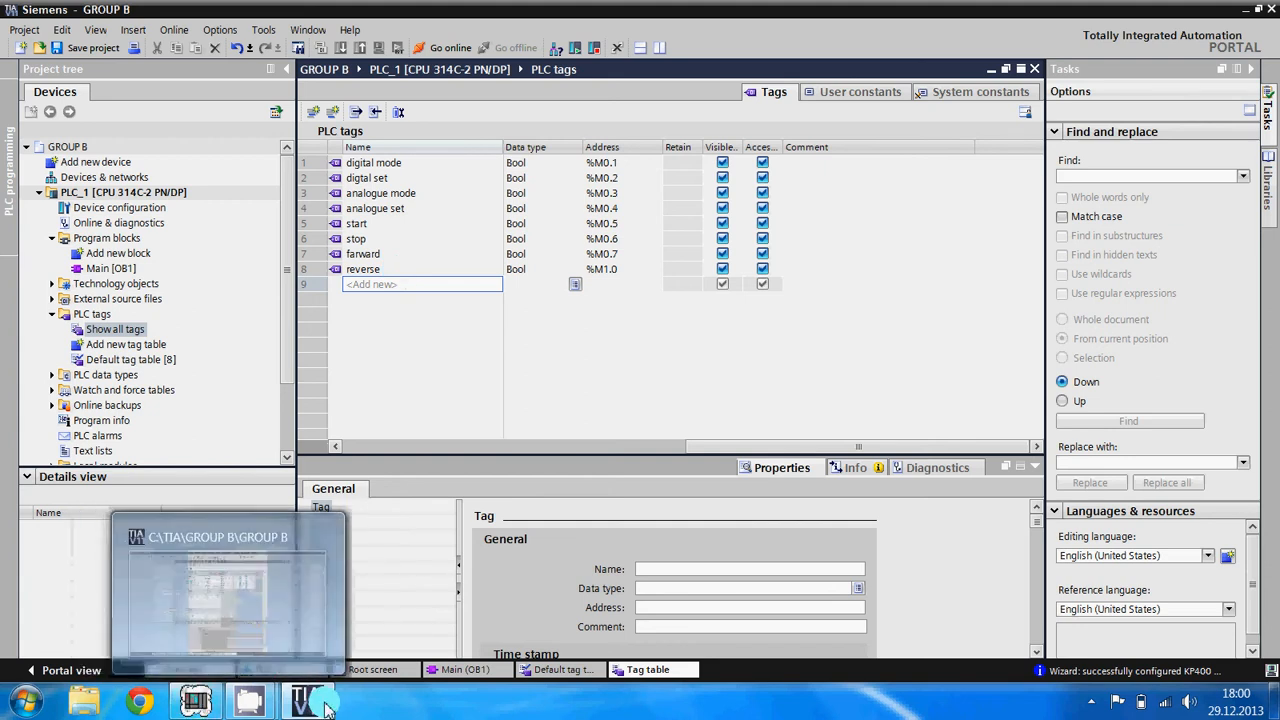
{"action": "left_click", "coordinate": [1248, 12]}
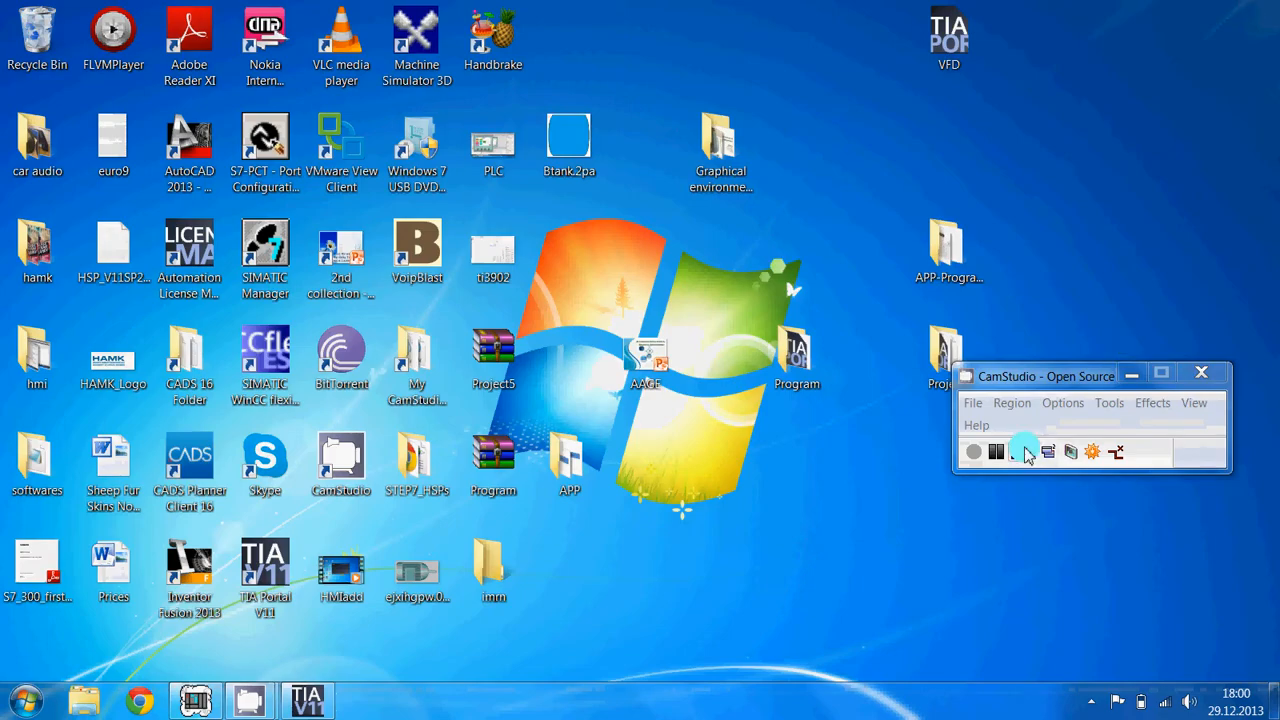
{"action": "left_click", "coordinate": [996, 451]}
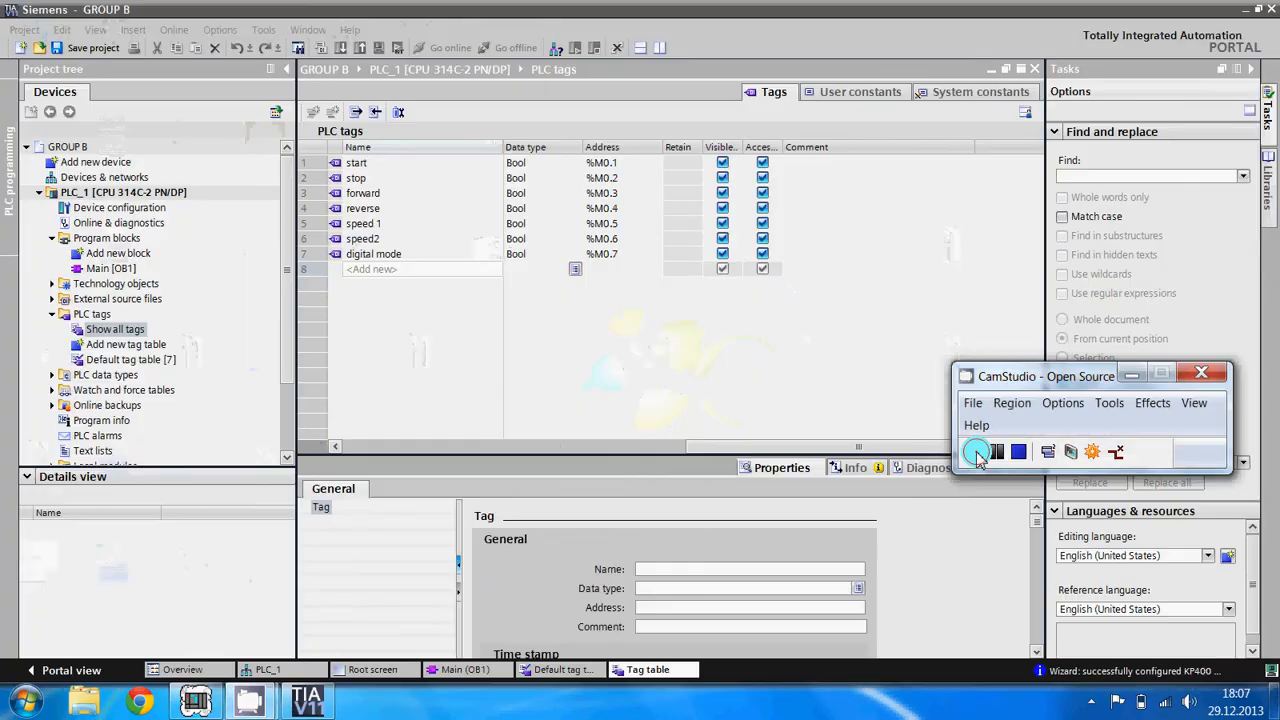
{"action": "left_click", "coordinate": [973, 451]}
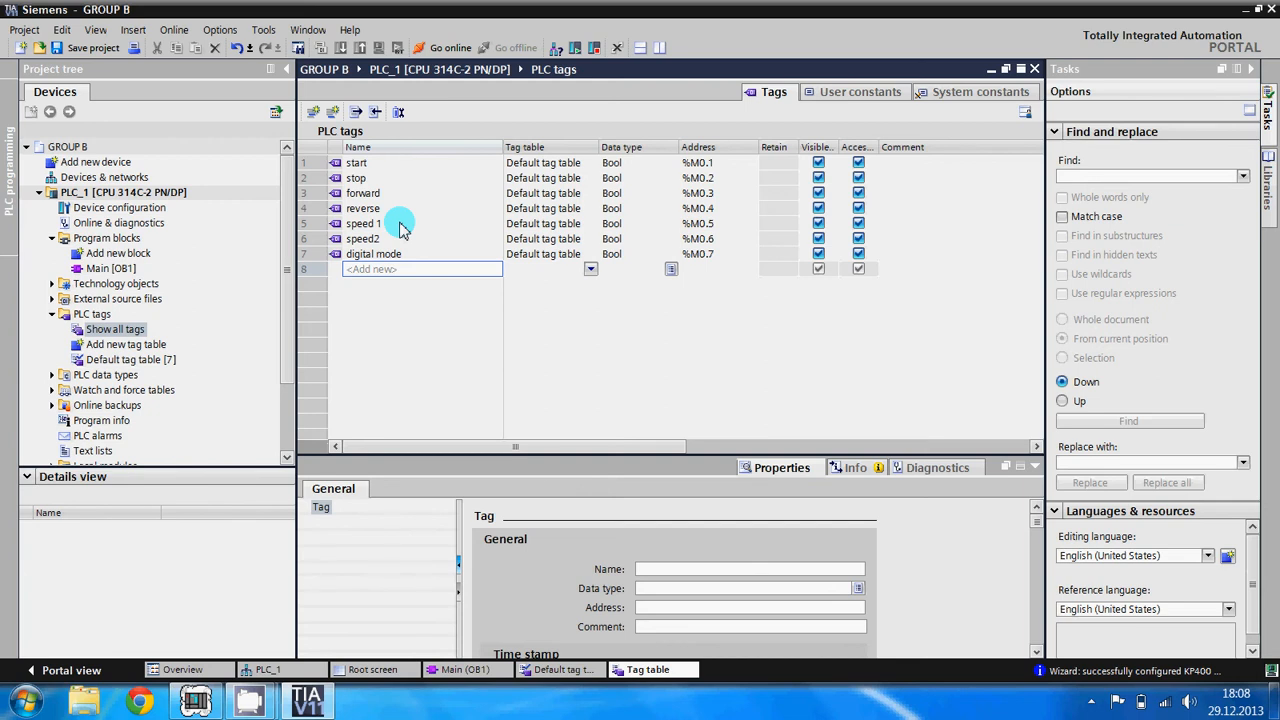
Step: Add a Bool tag named "mwstart" below digital mode and set its address to Q136.1
{"action": "type", "text": "mwstrt"}
{"action": "key", "text": "BackSpace"}
{"action": "key", "text": "BackSpace"}
{"action": "type", "text": "art"}
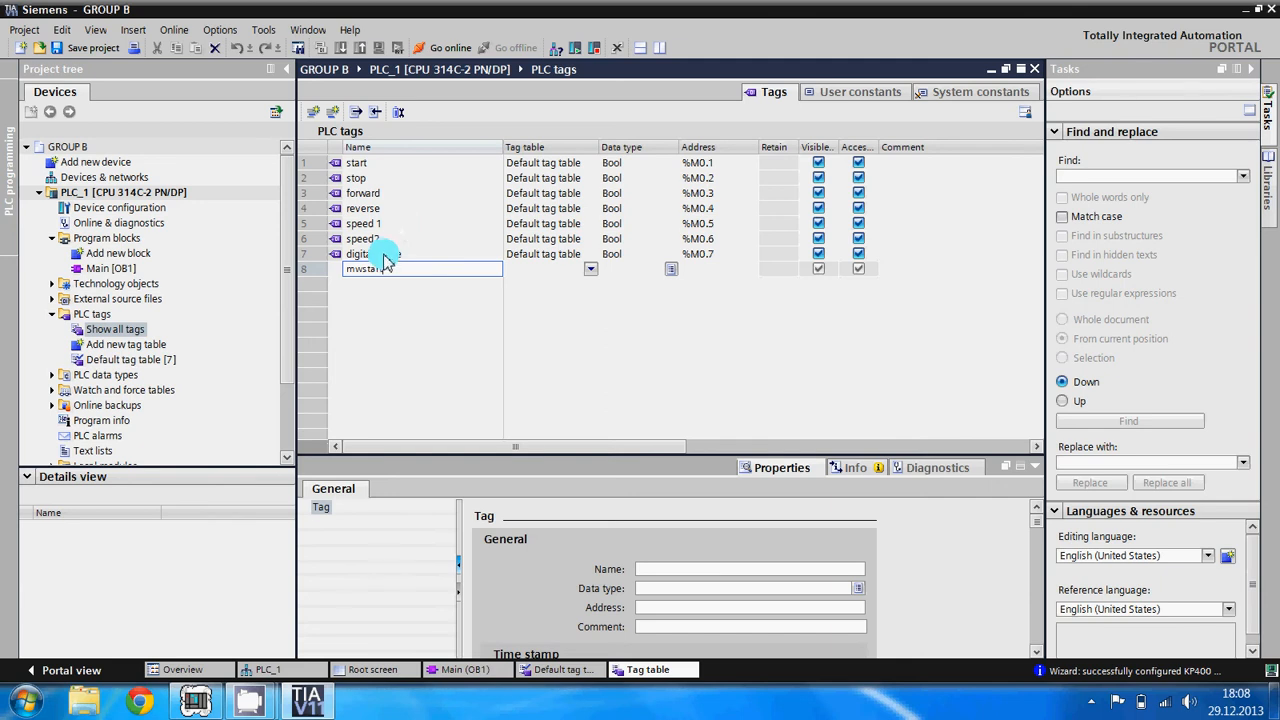
{"action": "left_click", "coordinate": [400, 268]}
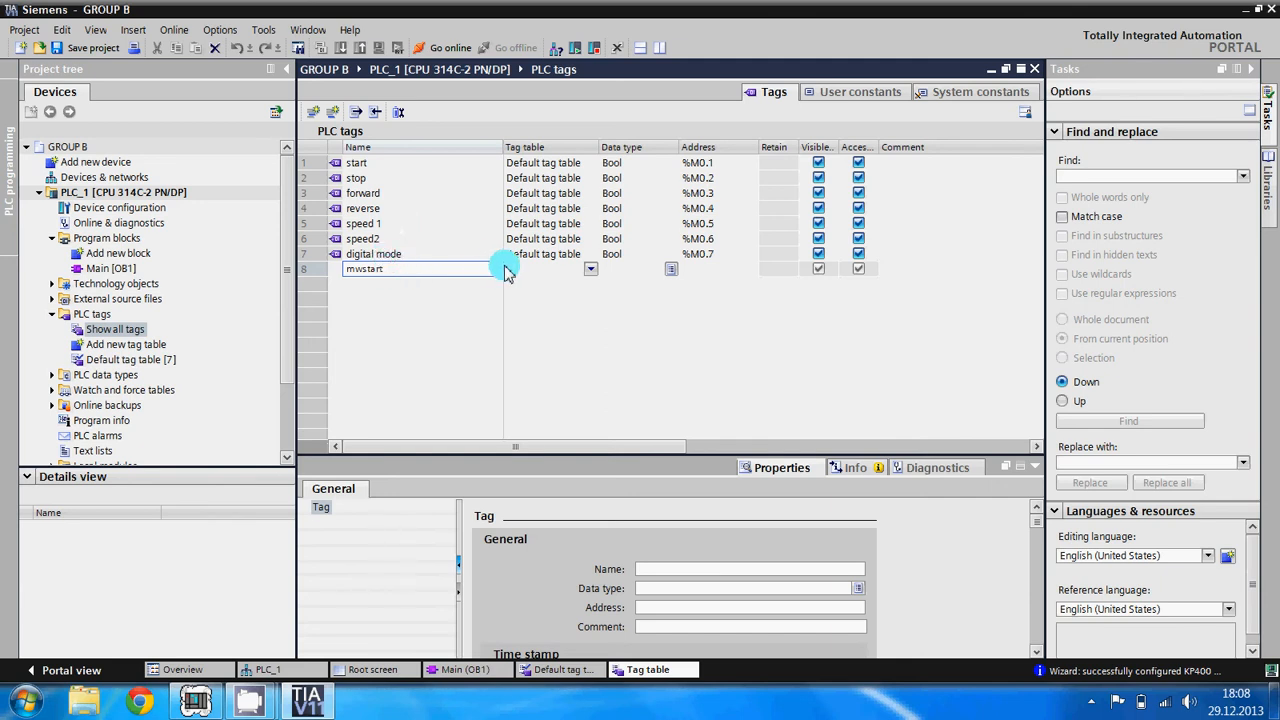
{"action": "left_click", "coordinate": [522, 272]}
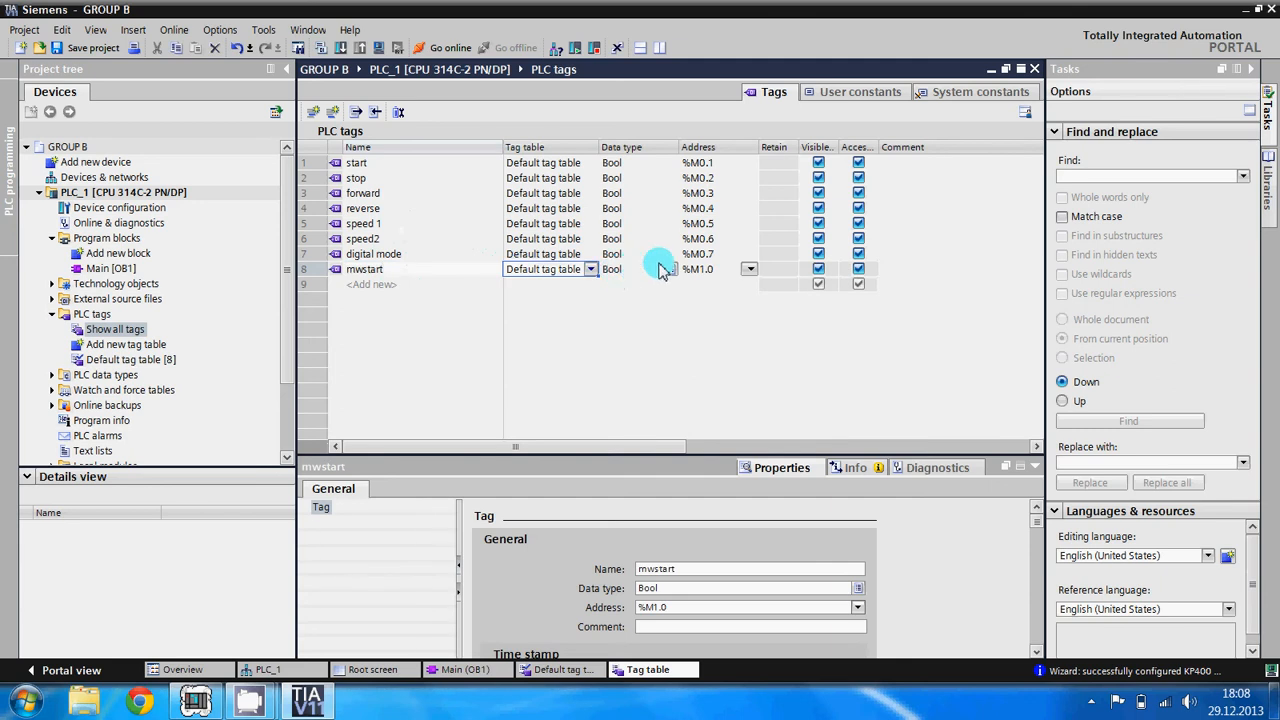
{"action": "left_click", "coordinate": [708, 270]}
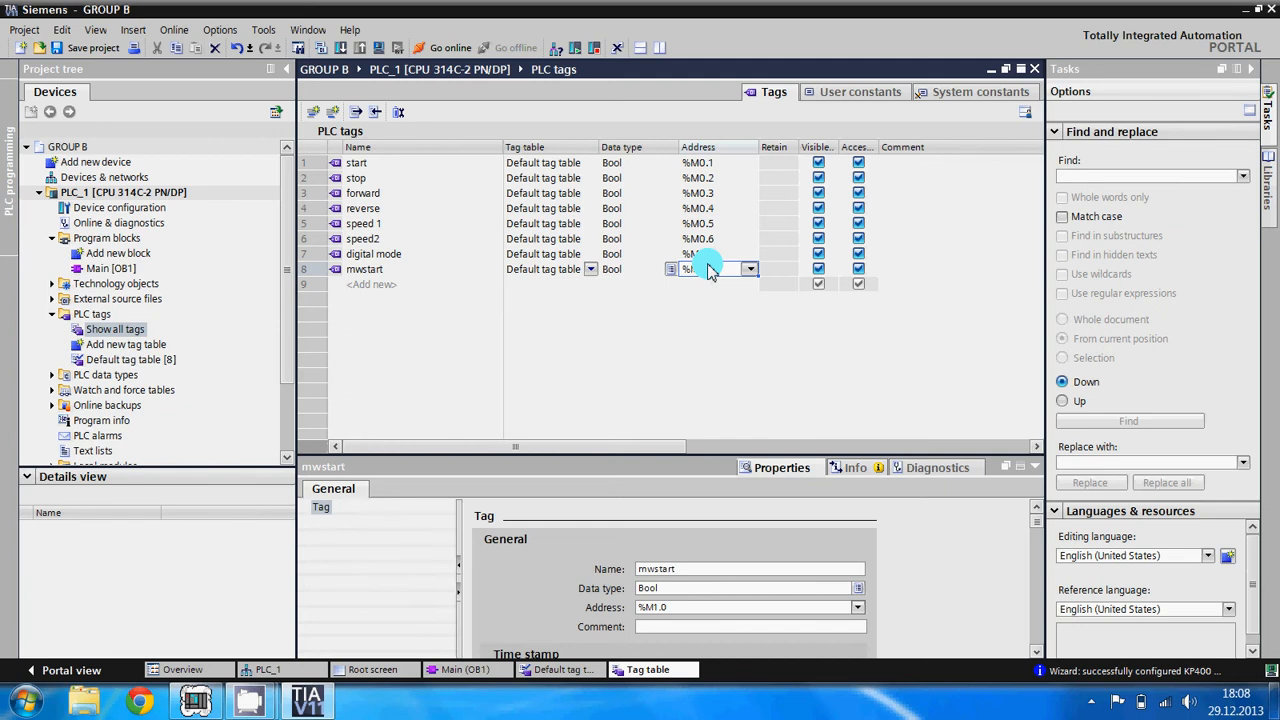
{"action": "type", "text": "q136.1"}
{"action": "key", "text": "Return"}
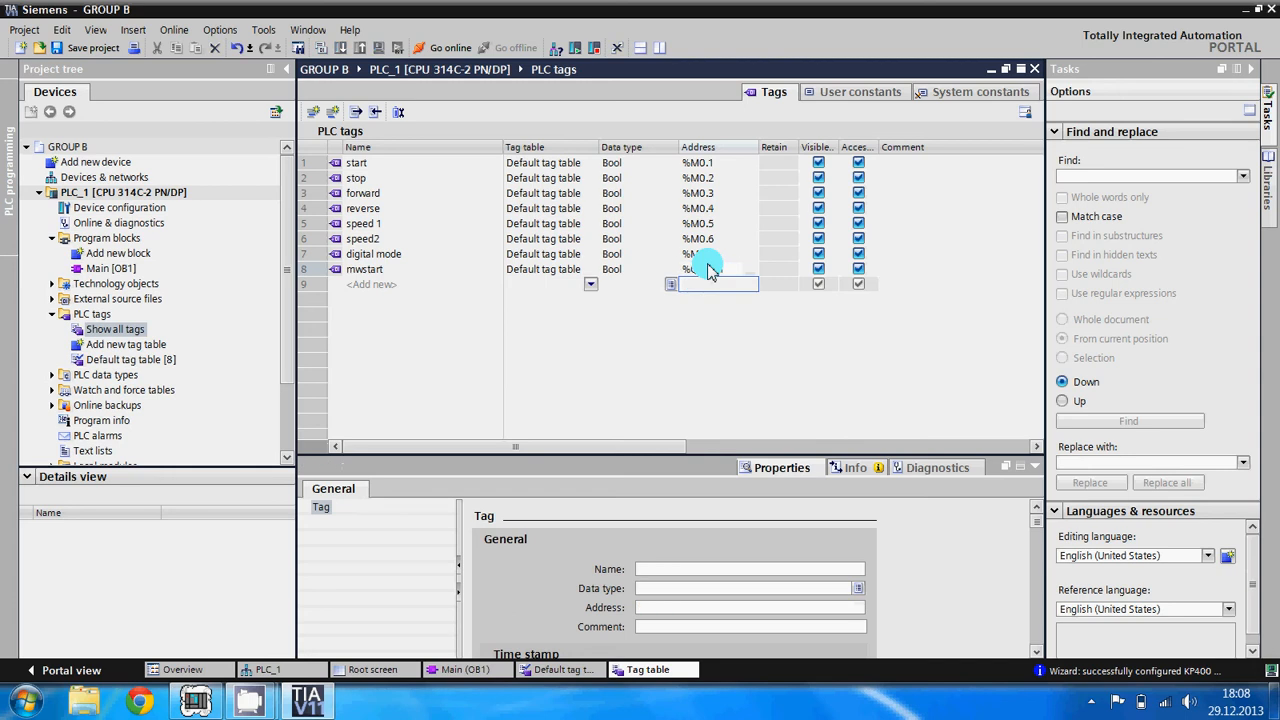
Step: Add a Bool tag named "mstart" below mwstart and select its address
{"action": "left_click", "coordinate": [430, 285]}
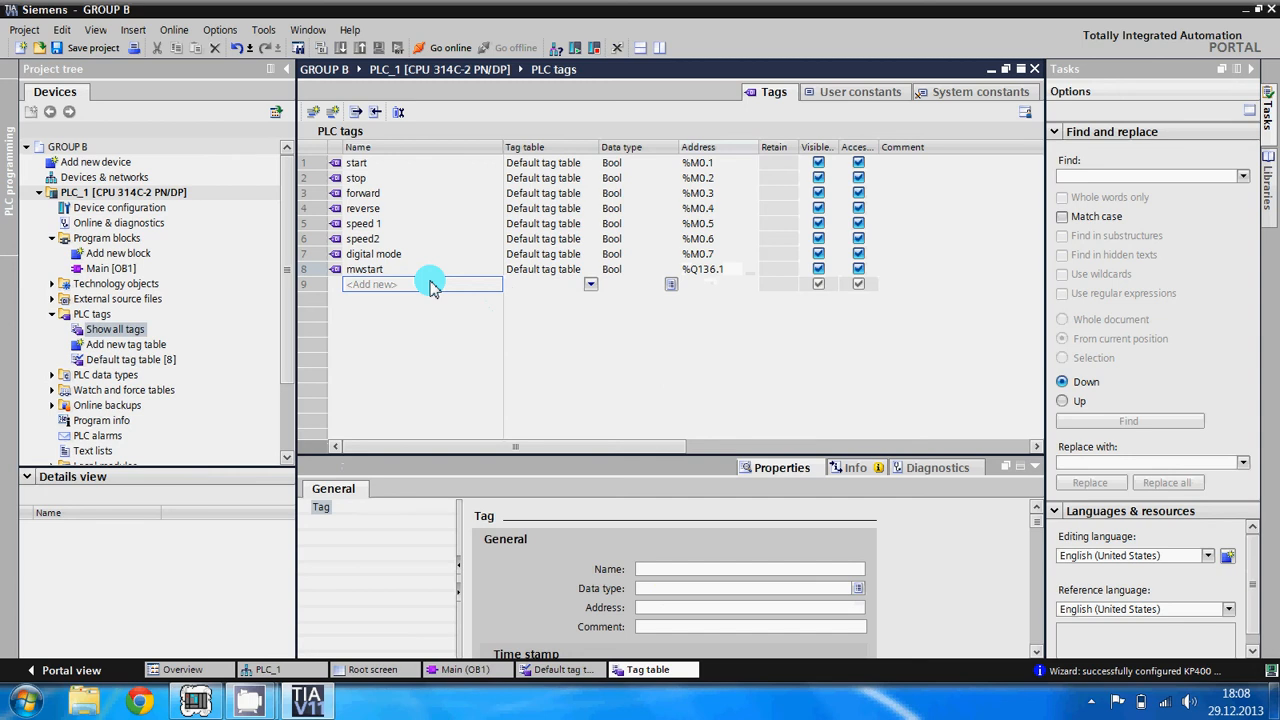
{"action": "type", "text": "mst"}
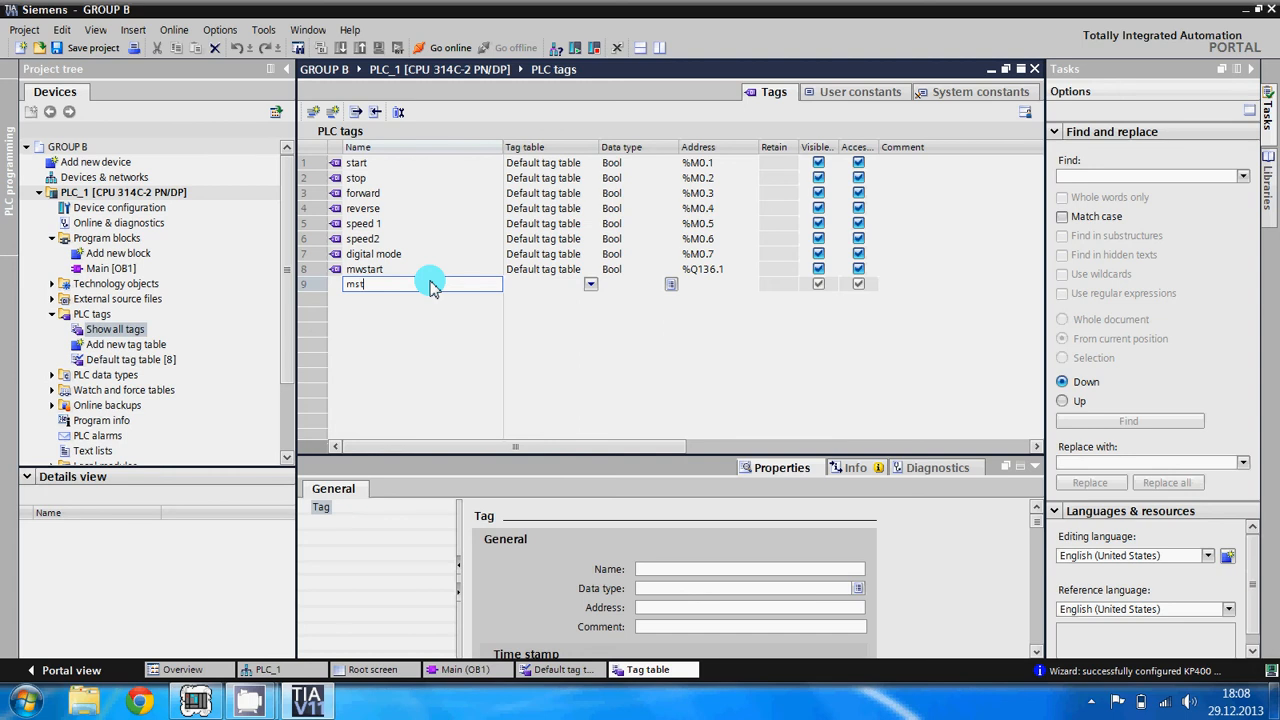
{"action": "type", "text": "art"}
{"action": "left_click", "coordinate": [523, 280]}
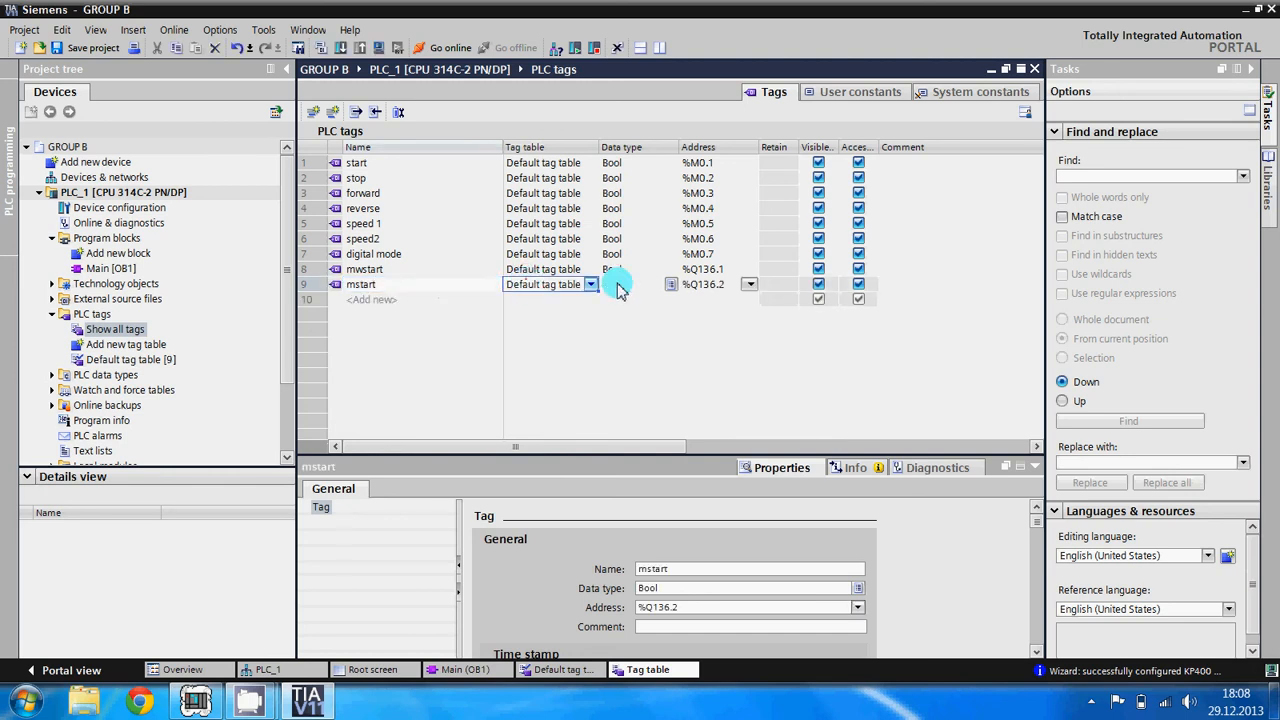
{"action": "left_click", "coordinate": [712, 285]}
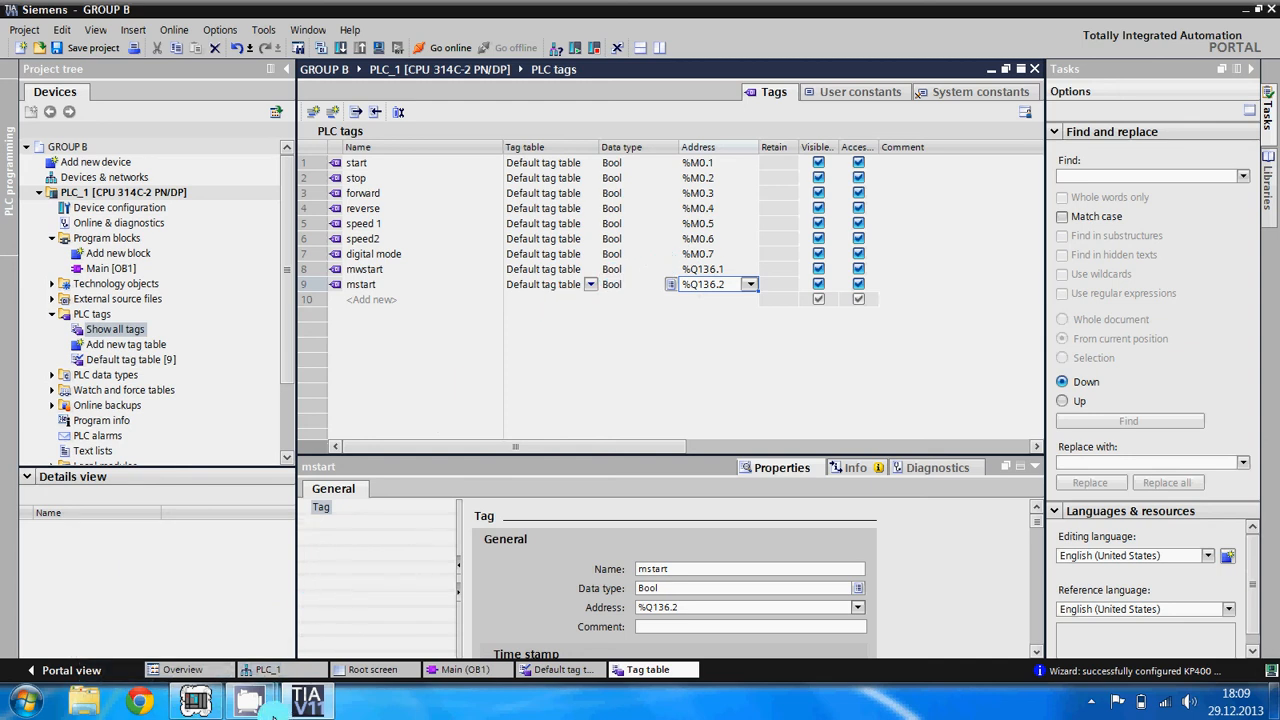
{"action": "mouse_move", "coordinate": [268, 708]}
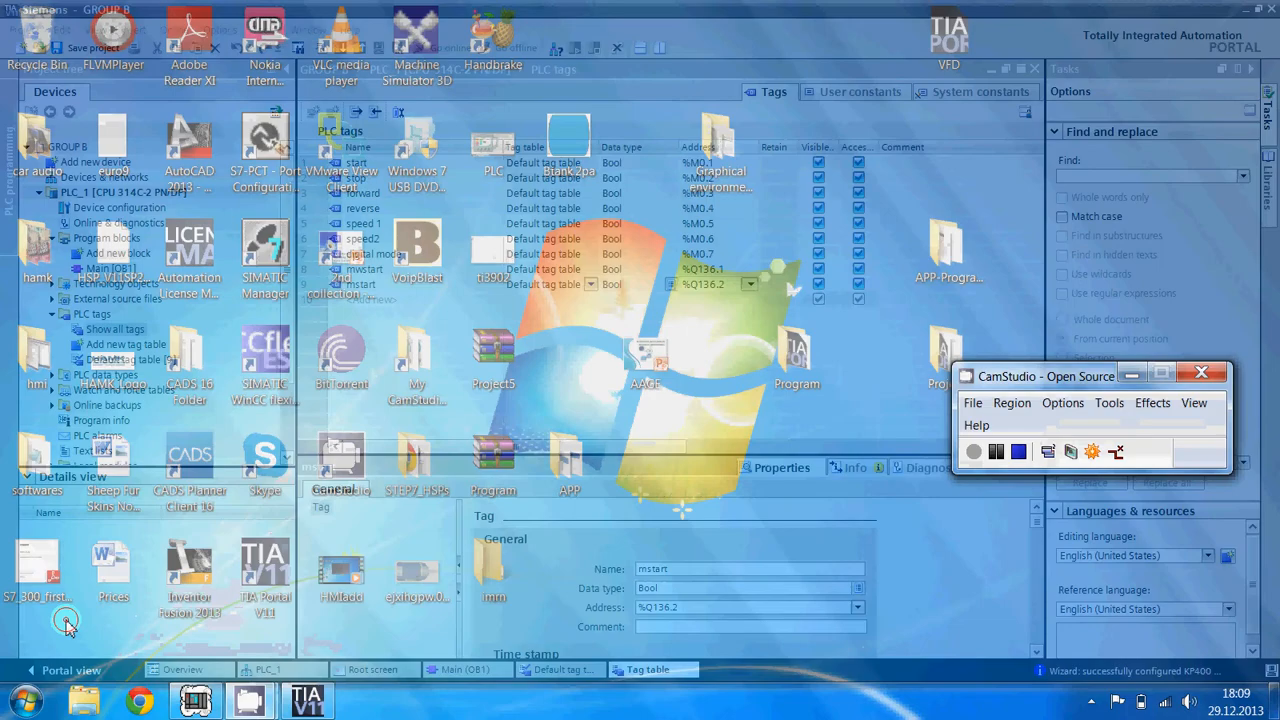
{"action": "left_click", "coordinate": [295, 616]}
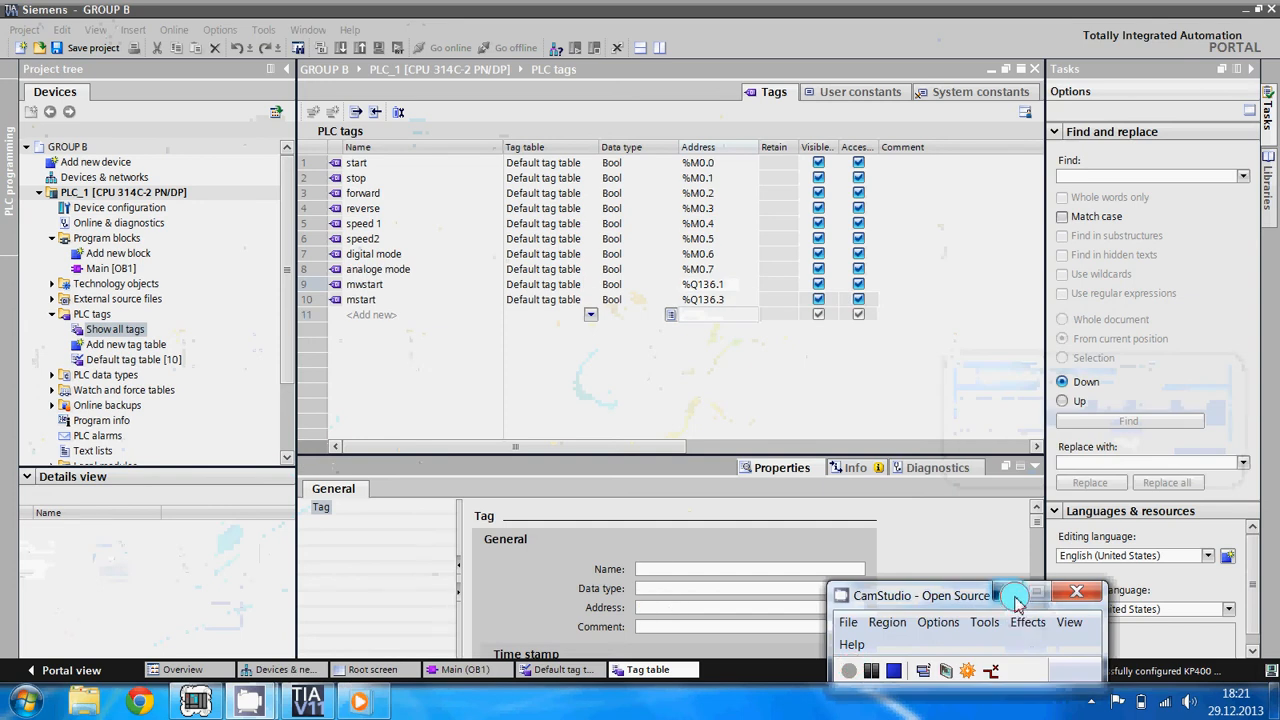
{"action": "left_click", "coordinate": [1005, 594]}
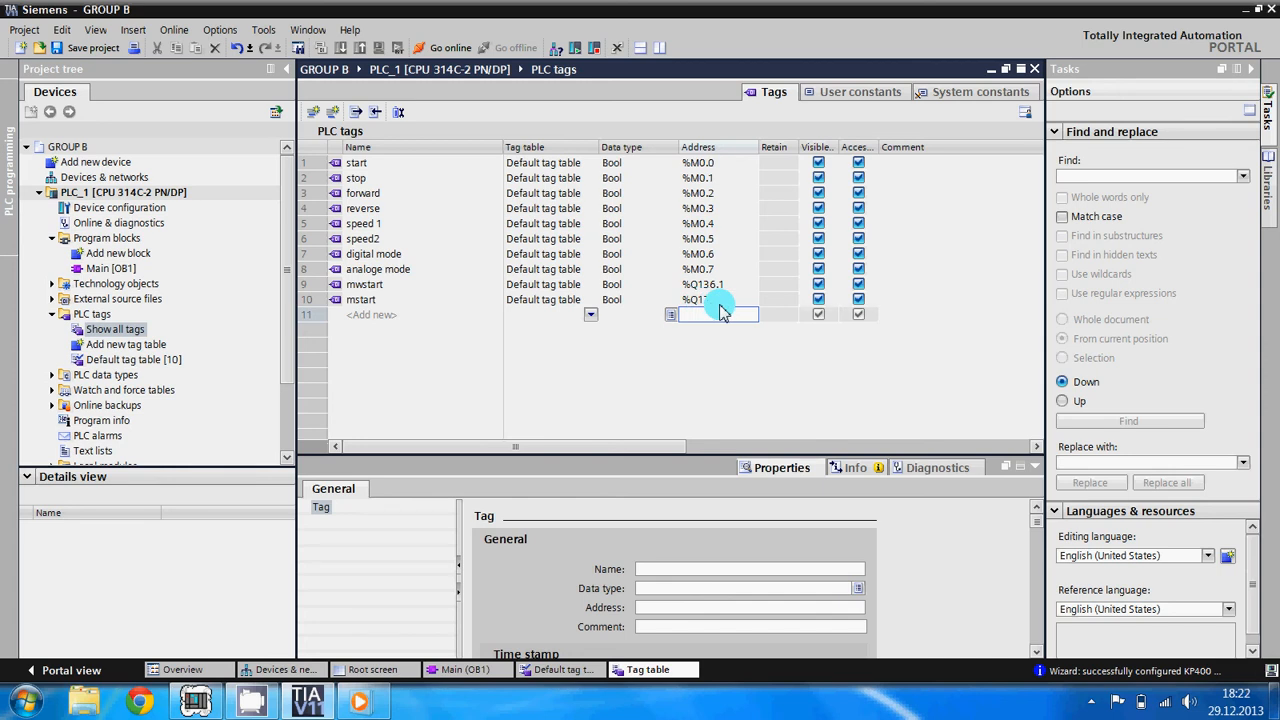
Step: Add a Bool tag named "mforward" below mstart and set its address to Q136.2
{"action": "left_click", "coordinate": [388, 316]}
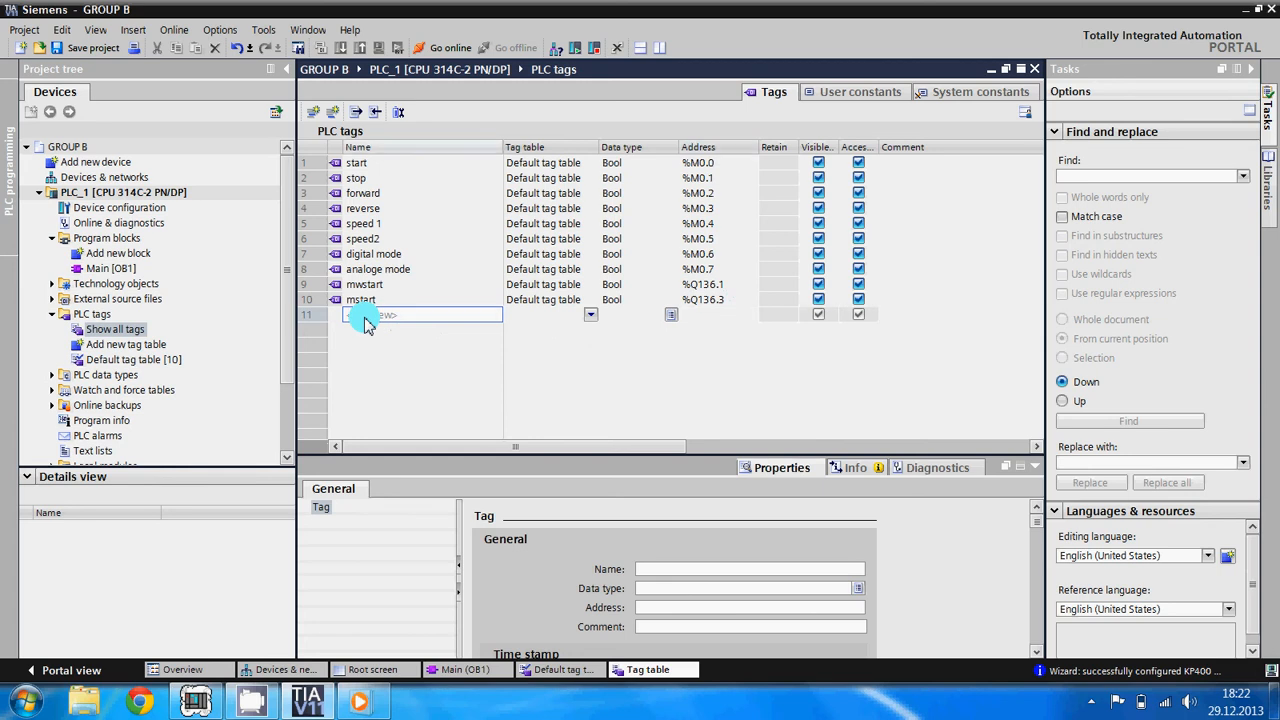
{"action": "type", "text": "r"}
{"action": "type", "text": "for"}
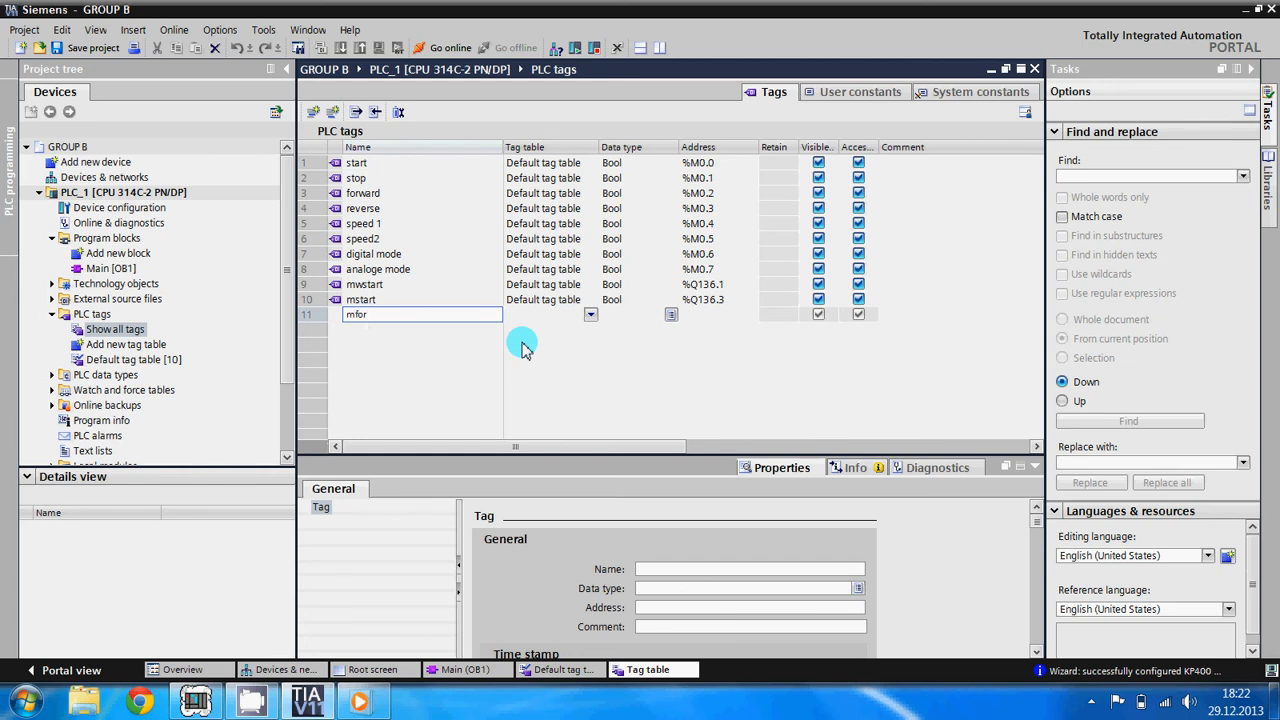
{"action": "type", "text": "ward"}
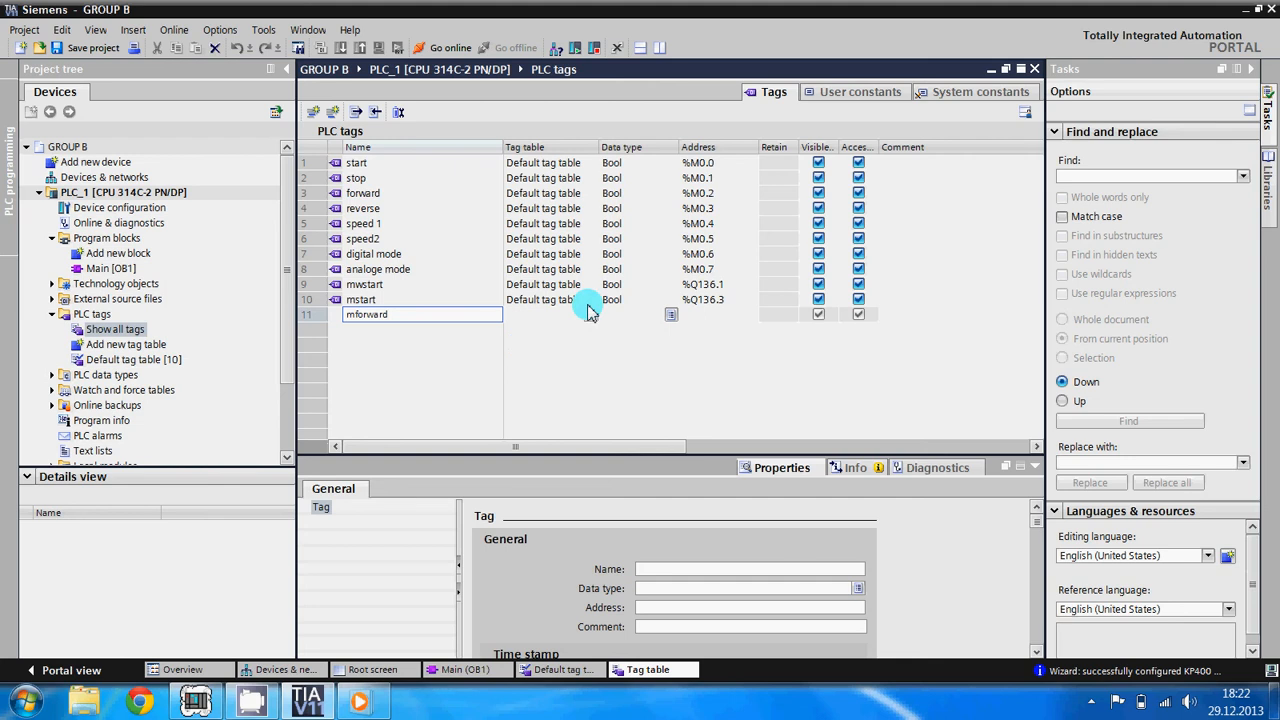
{"action": "left_click", "coordinate": [540, 315]}
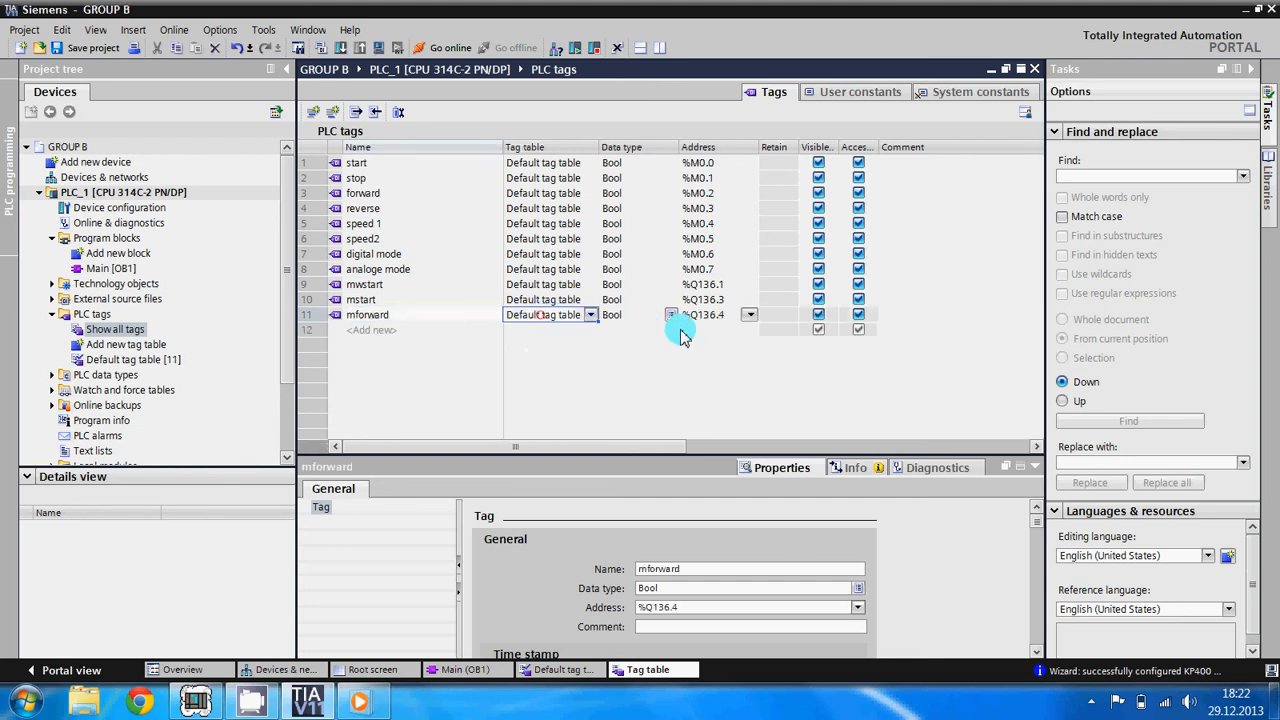
{"action": "left_click", "coordinate": [730, 315]}
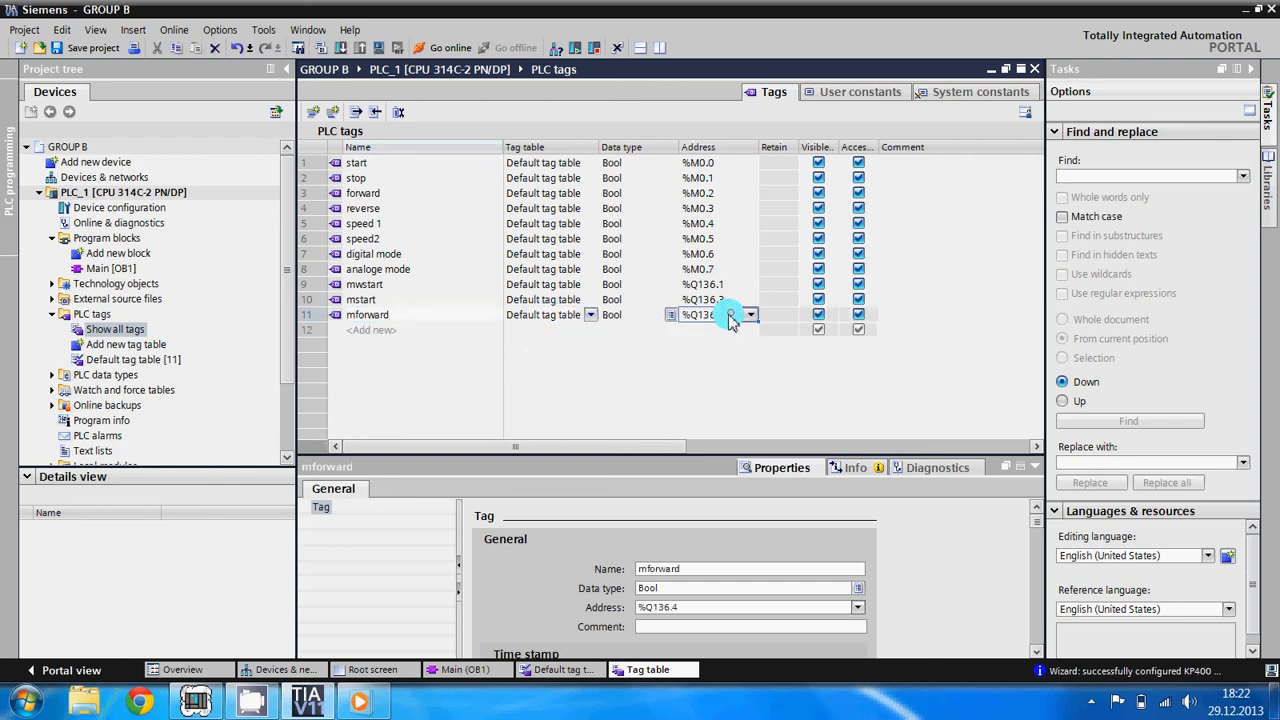
{"action": "left_click", "coordinate": [730, 315]}
{"action": "left_click", "coordinate": [725, 314]}
{"action": "type", "text": "6.2"}
{"action": "key", "text": "Return"}
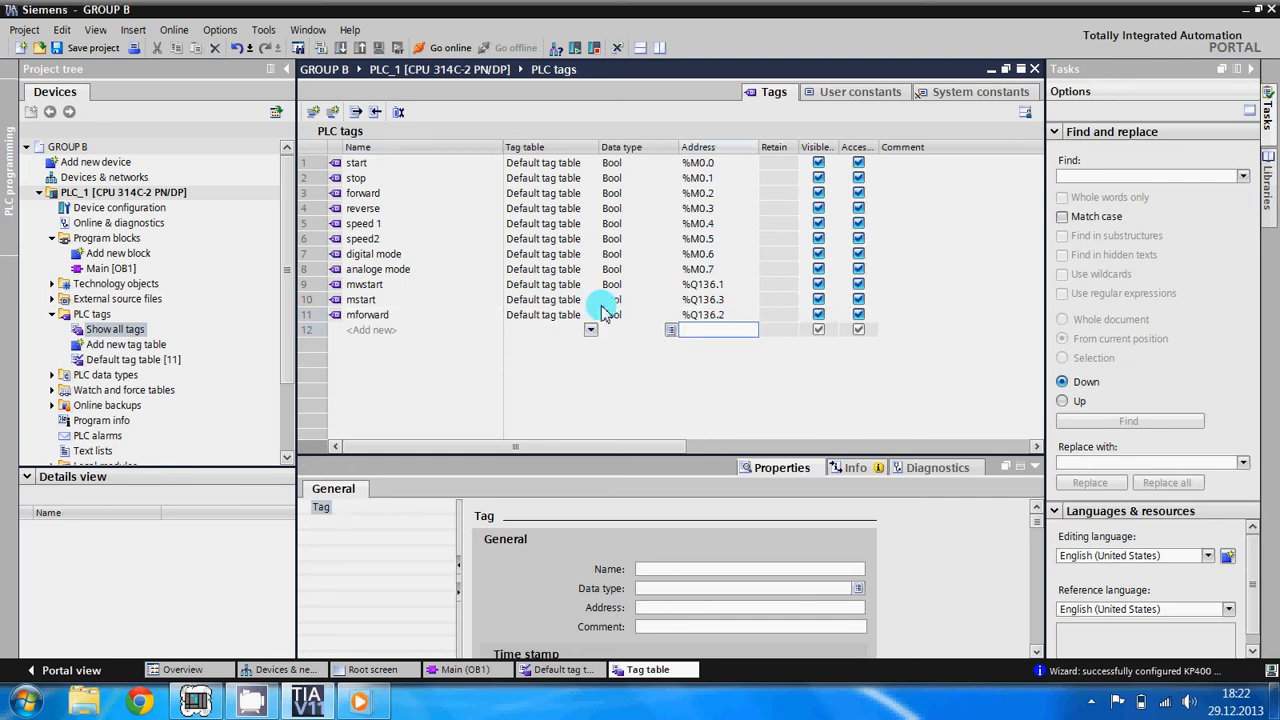
Step: Add a Bool tag named "mspeed1" below mforward, keeping the suggested output address
{"action": "left_click", "coordinate": [349, 335]}
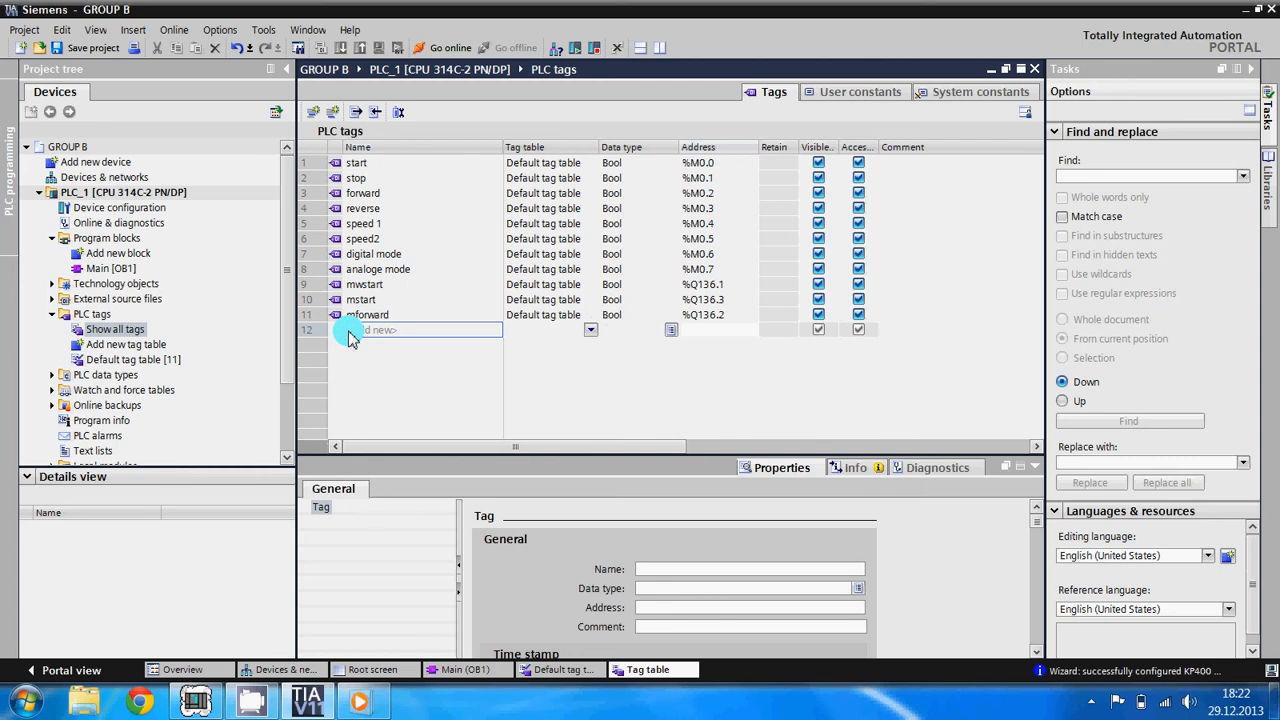
{"action": "left_click", "coordinate": [349, 335]}
{"action": "type", "text": "speed1"}
{"action": "left_click", "coordinate": [695, 330]}
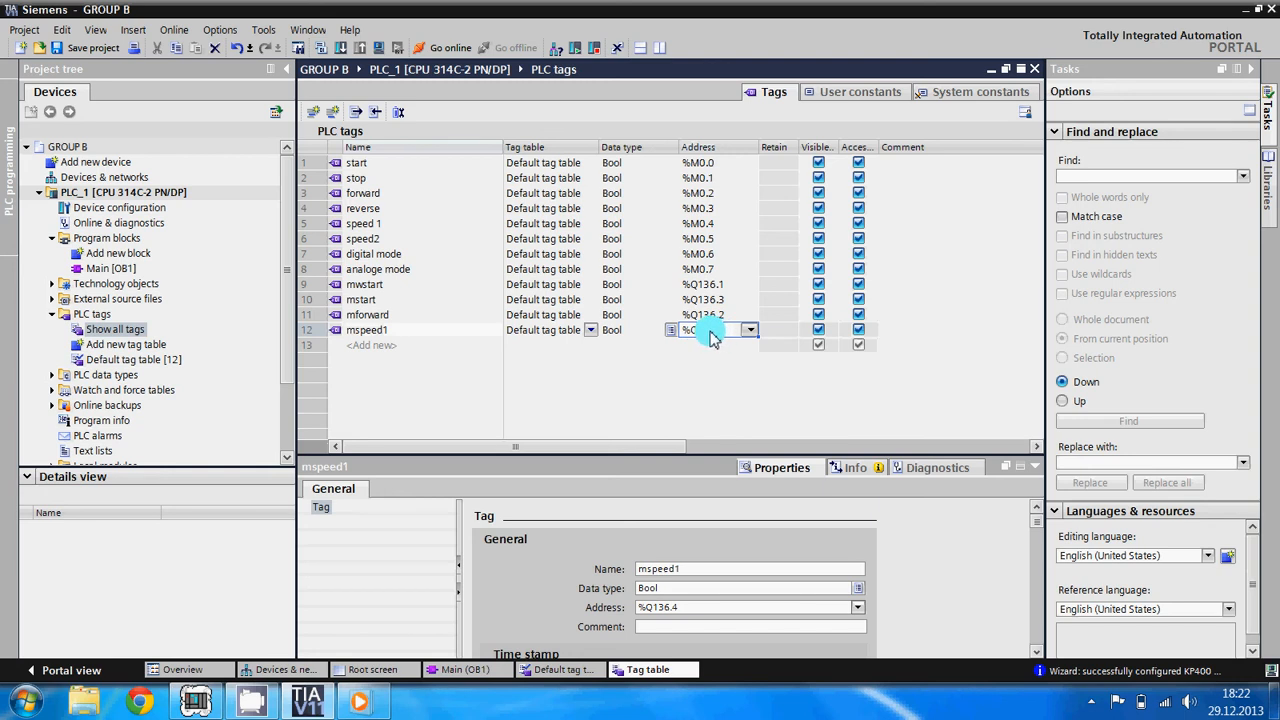
Step: Add a Bool tag named "digital set" below mspeed1 and set its address to M2.0
{"action": "left_click", "coordinate": [375, 347]}
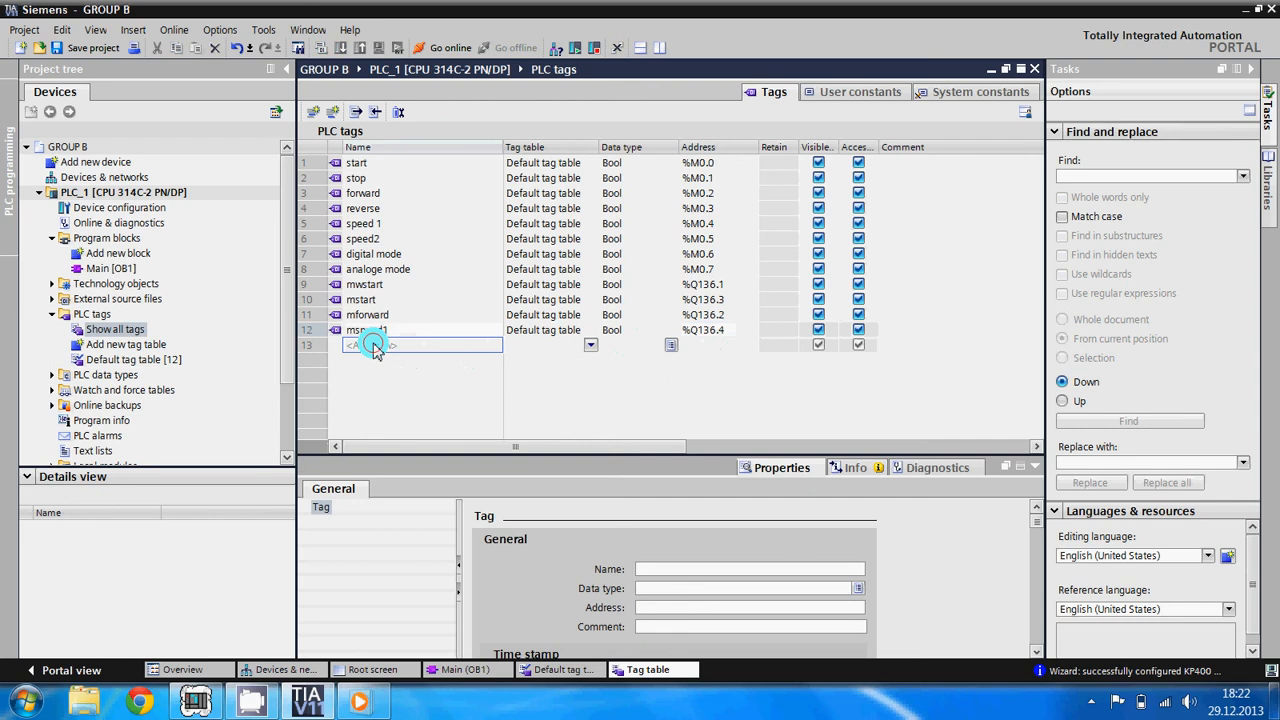
{"action": "type", "text": "dig"}
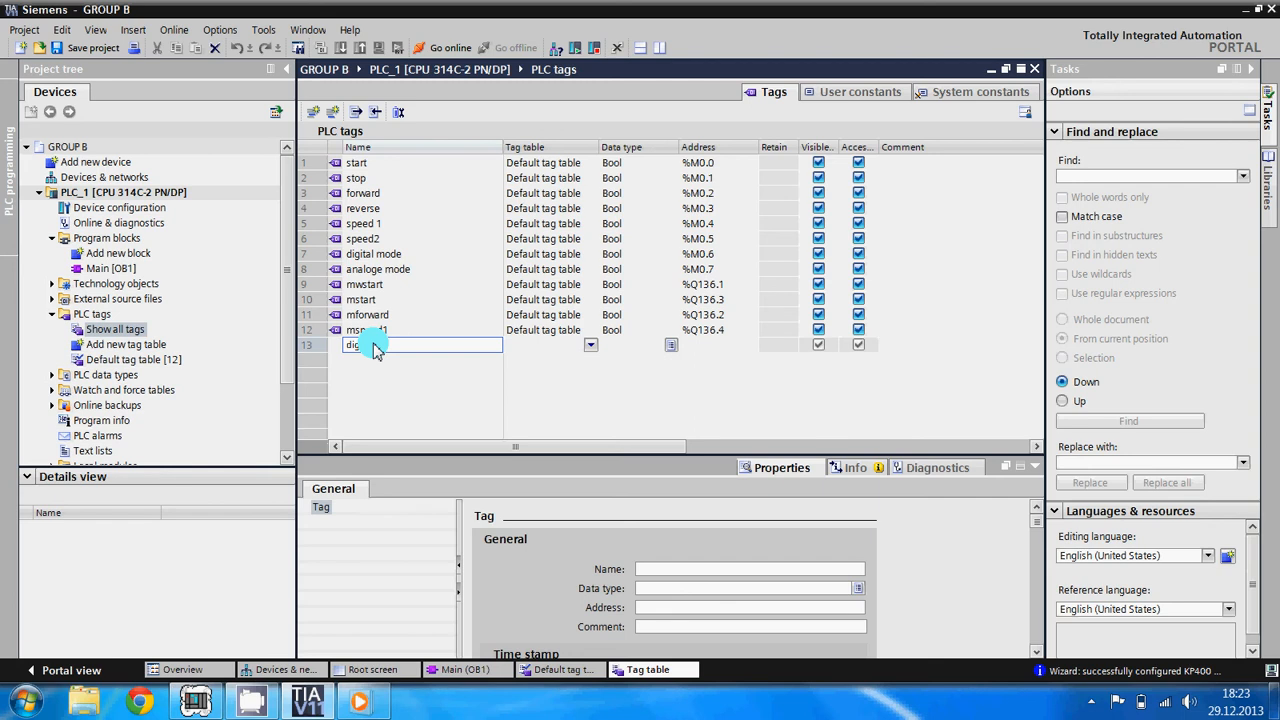
{"action": "type", "text": "d"}
{"action": "left_click", "coordinate": [635, 345]}
{"action": "left_click", "coordinate": [715, 345]}
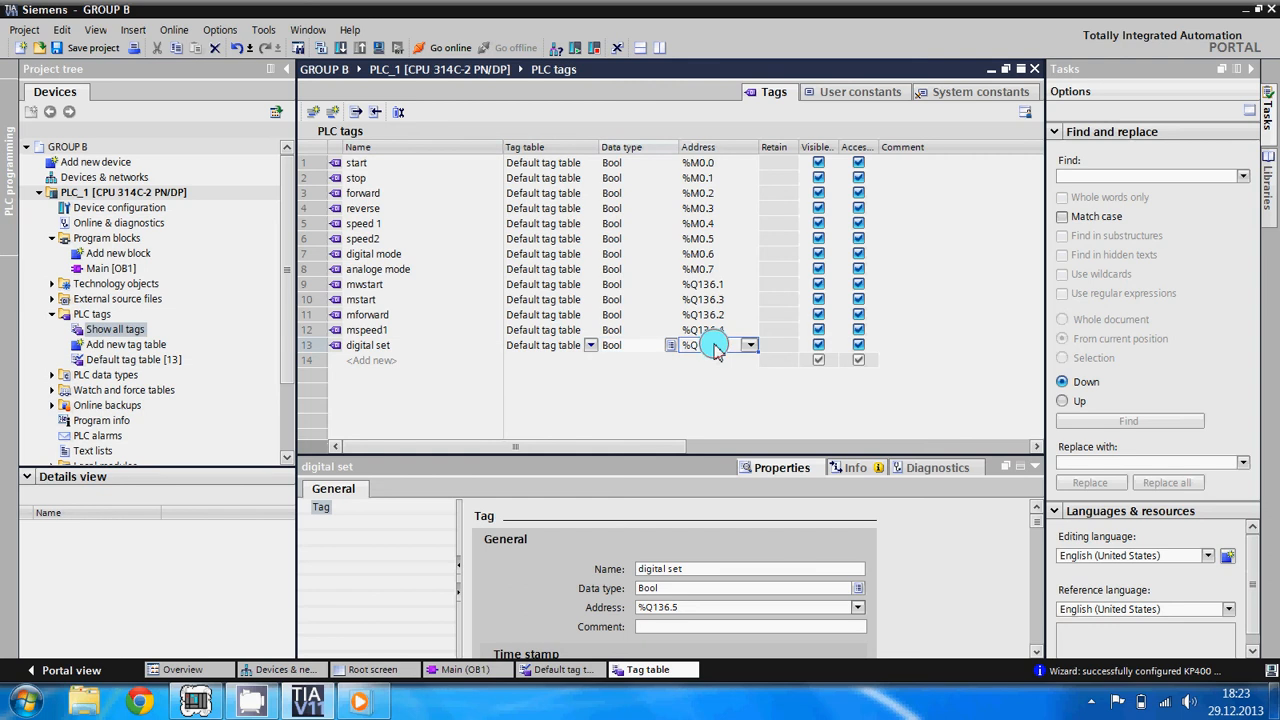
{"action": "key", "text": "BackSpace"}
{"action": "type", "text": "m2.0"}
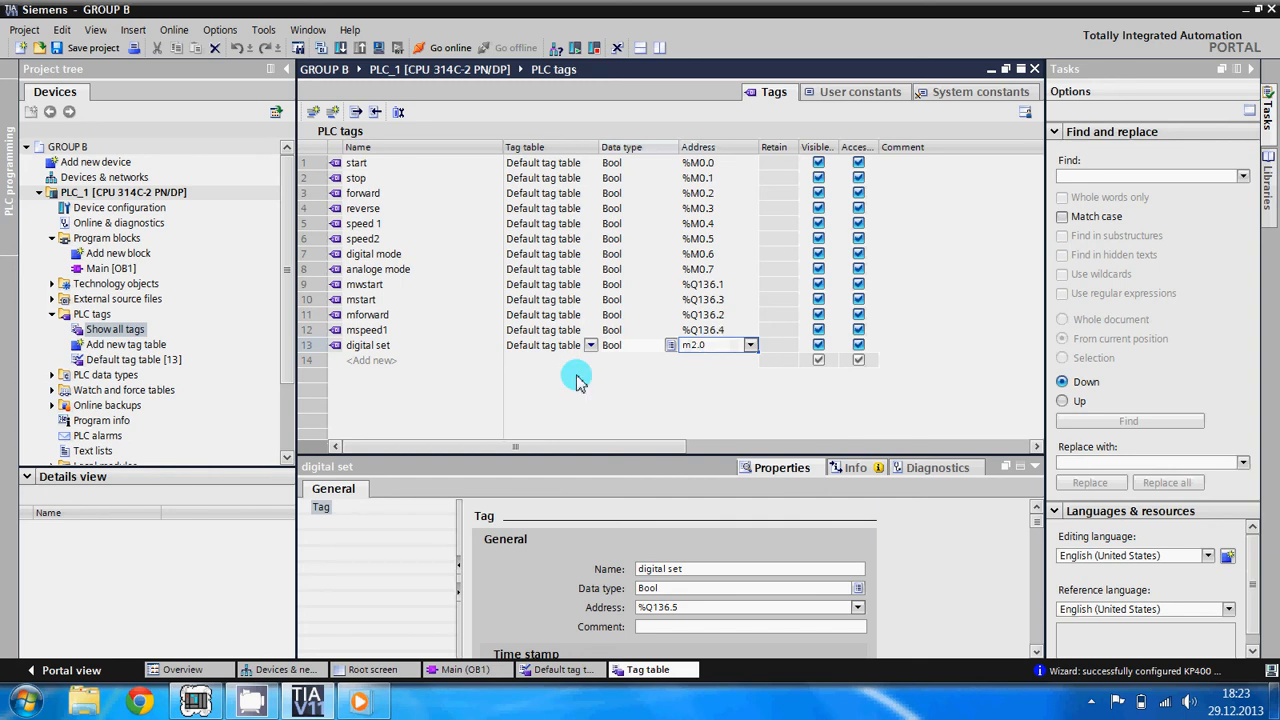
Step: Add a Bool tag named "analoge set" below digital set and save the project
{"action": "left_click", "coordinate": [417, 360]}
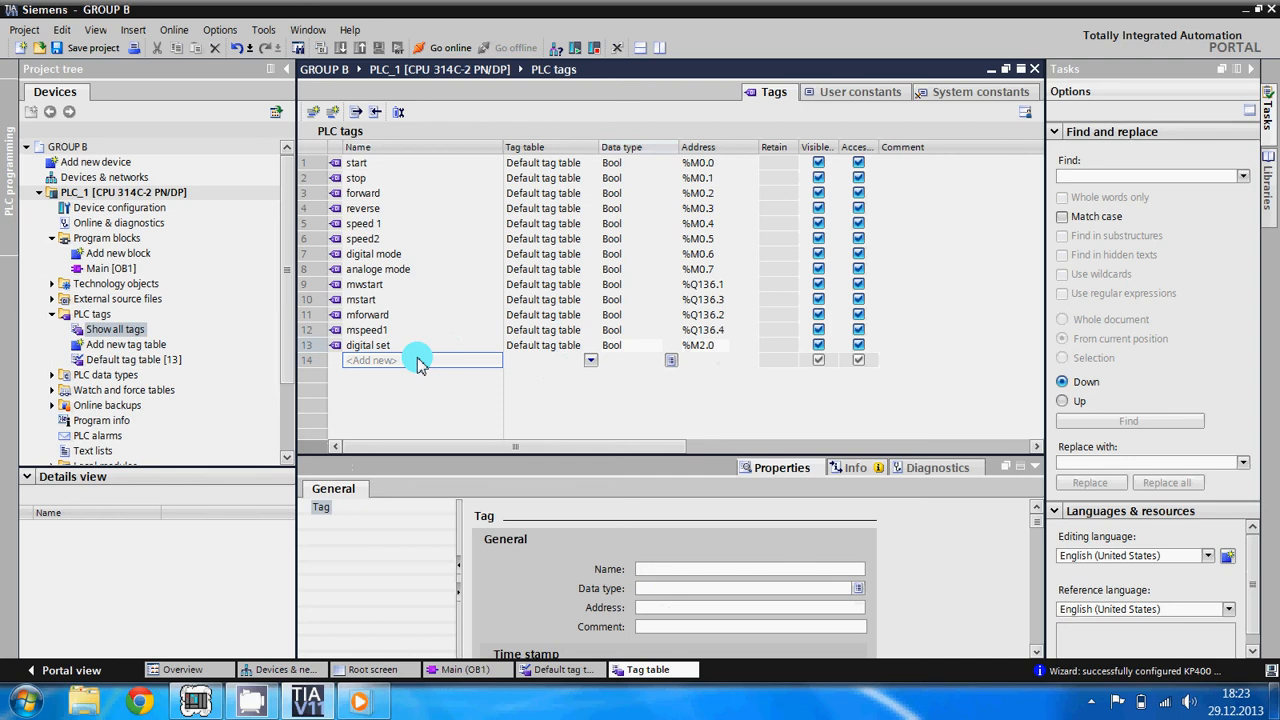
{"action": "type", "text": "ana"}
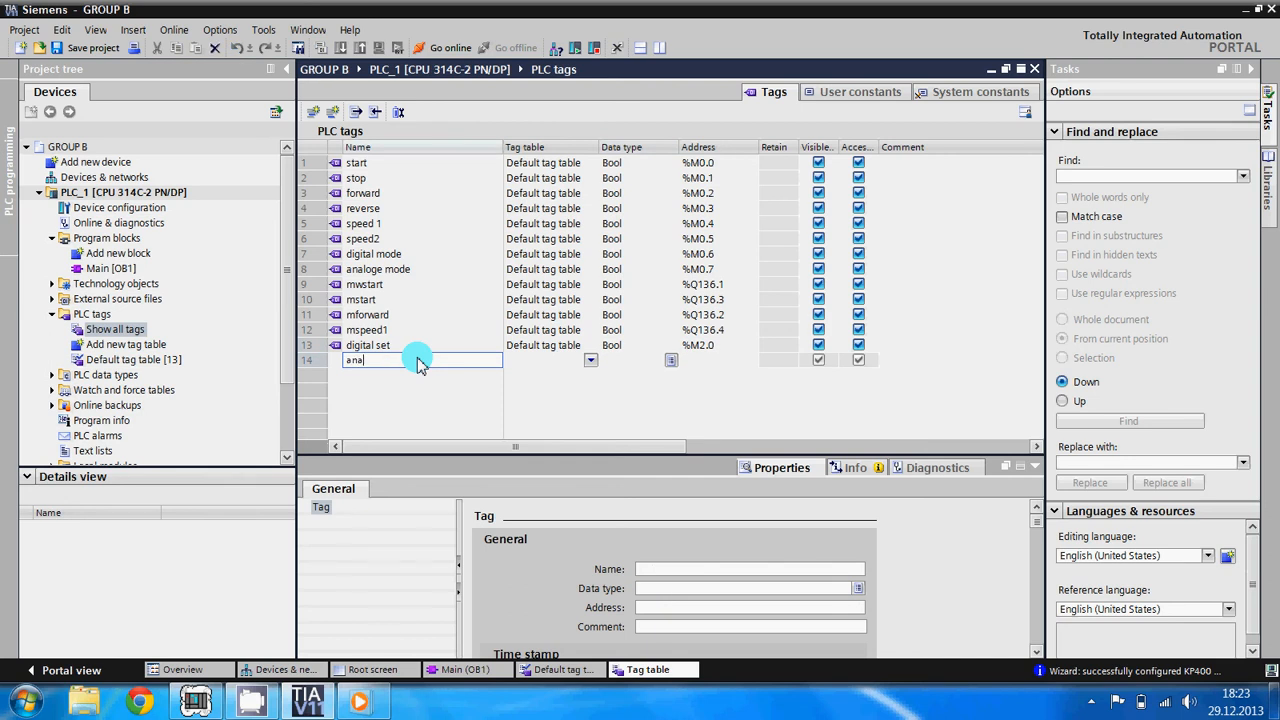
{"action": "type", "text": "loge set"}
{"action": "left_click", "coordinate": [708, 365]}
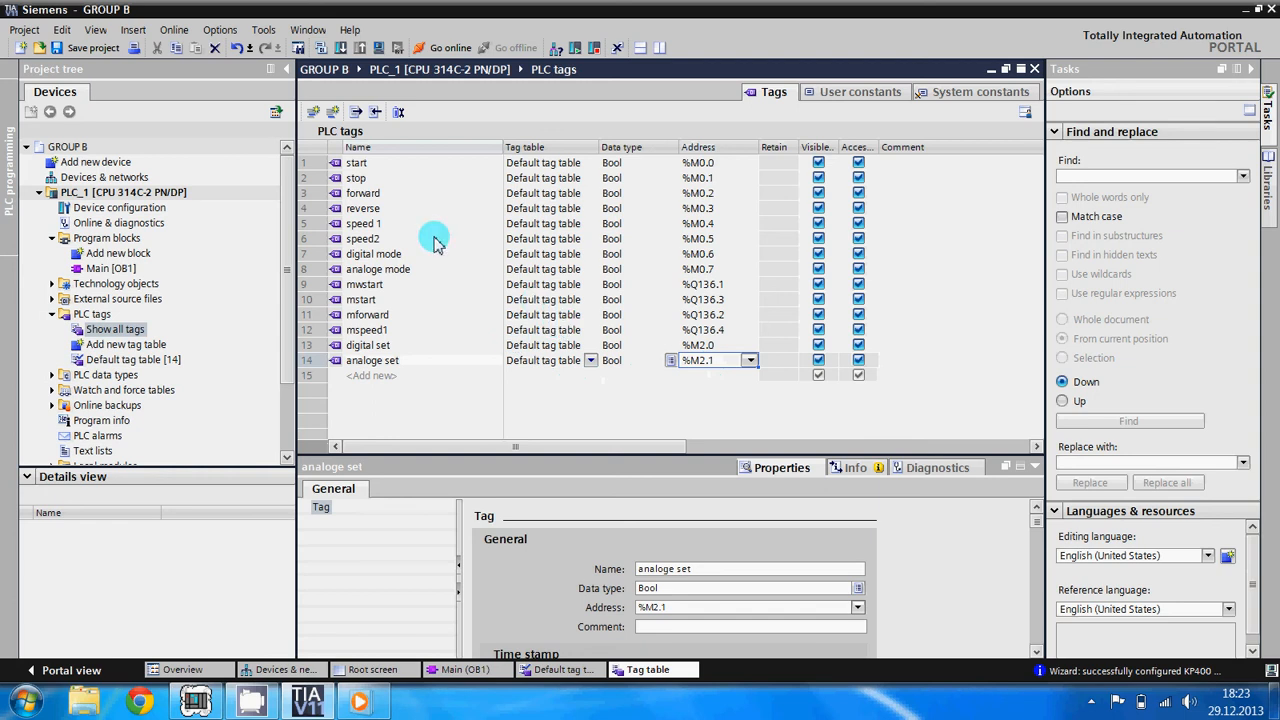
{"action": "left_click", "coordinate": [108, 54]}
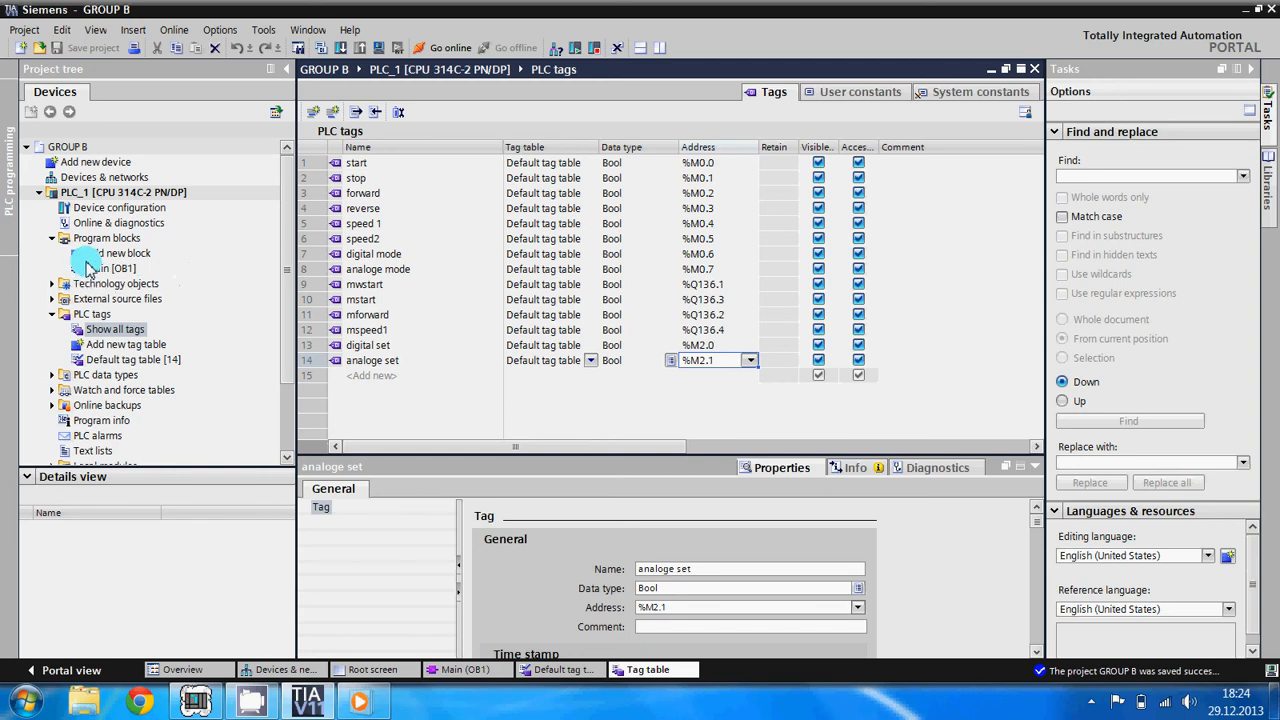
Step: Add a new Function (FC) block in LAD language to PLC_1's program blocks, keeping the default name and automatic numbering
{"action": "left_click", "coordinate": [55, 240]}
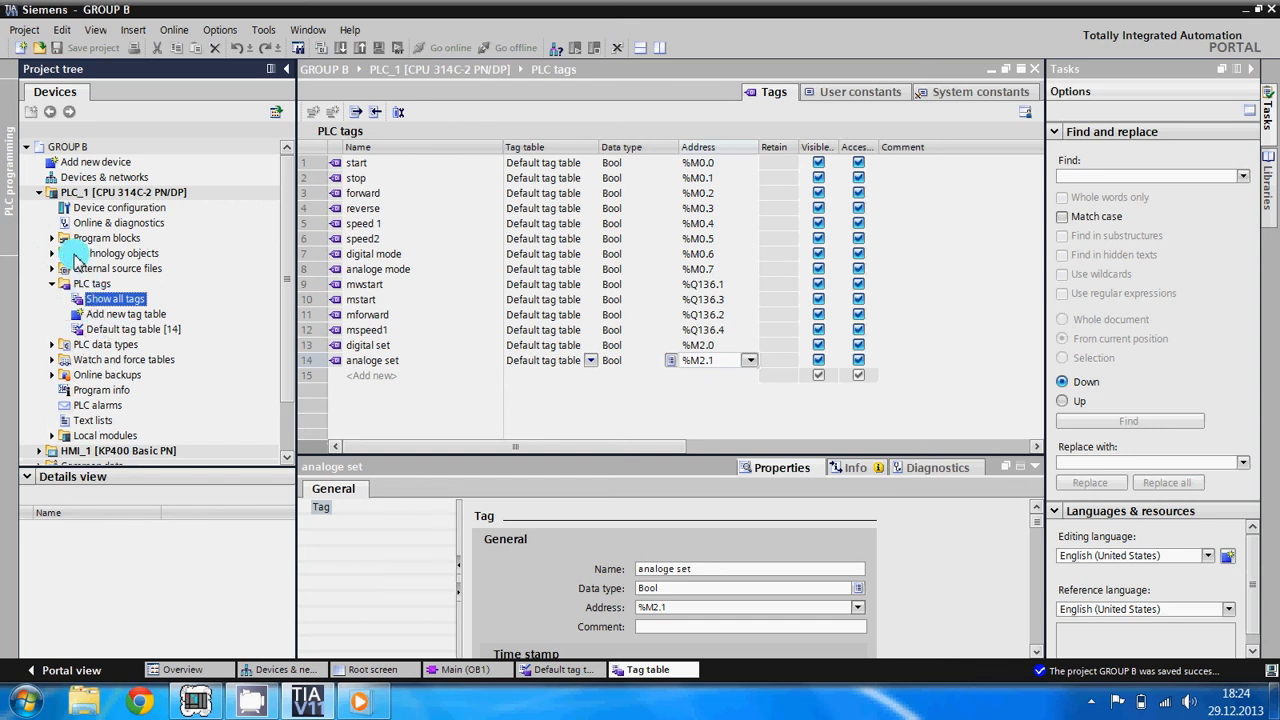
{"action": "left_click", "coordinate": [54, 239]}
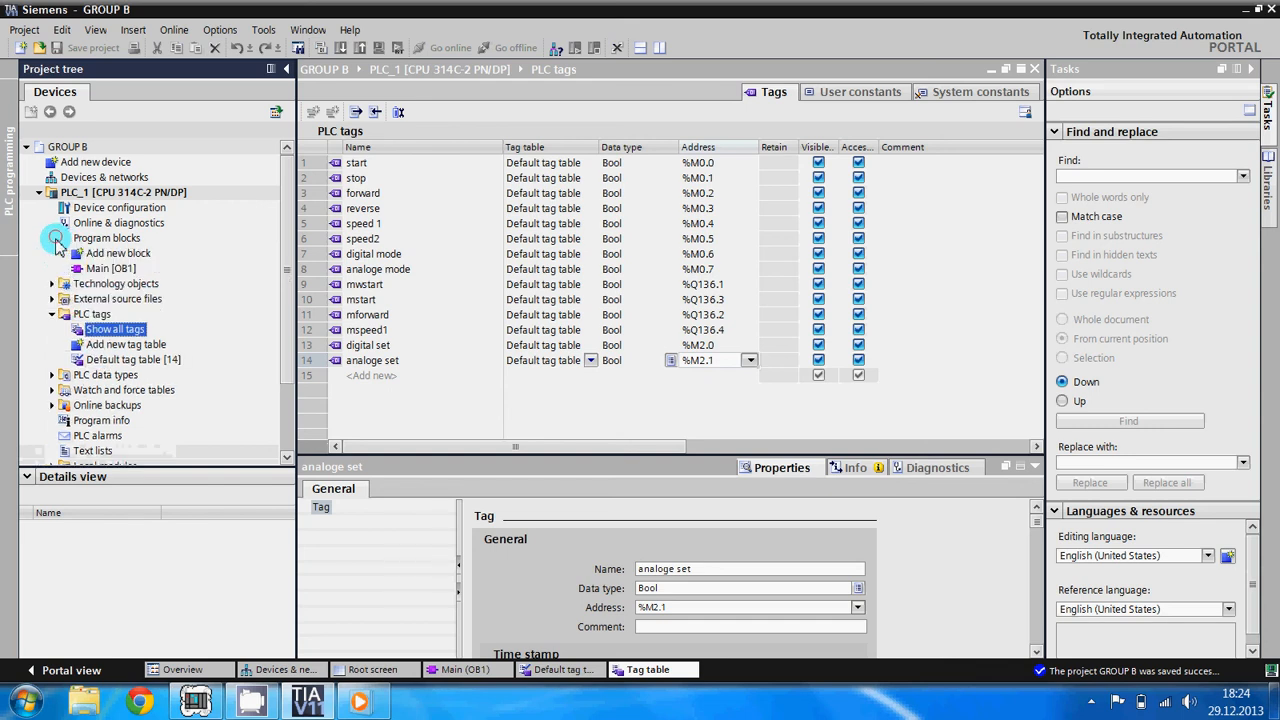
{"action": "left_click", "coordinate": [93, 256]}
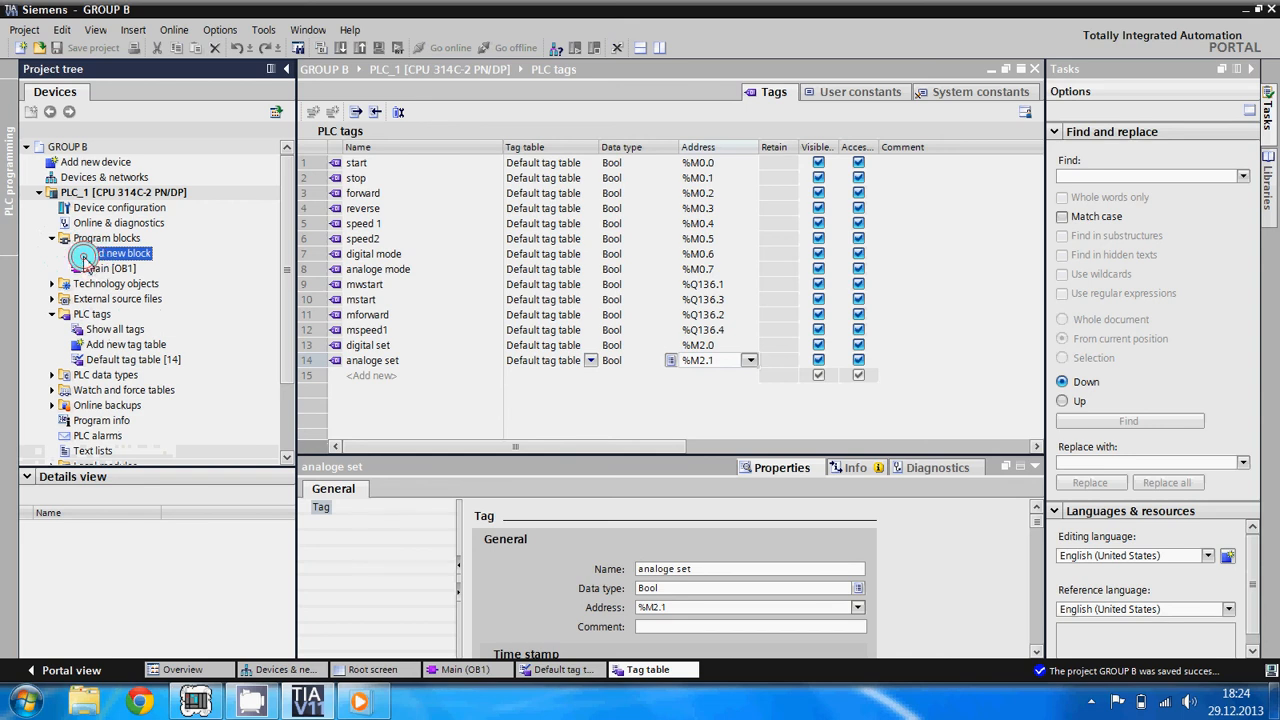
{"action": "double_click", "coordinate": [85, 257]}
{"action": "left_click", "coordinate": [440, 238]}
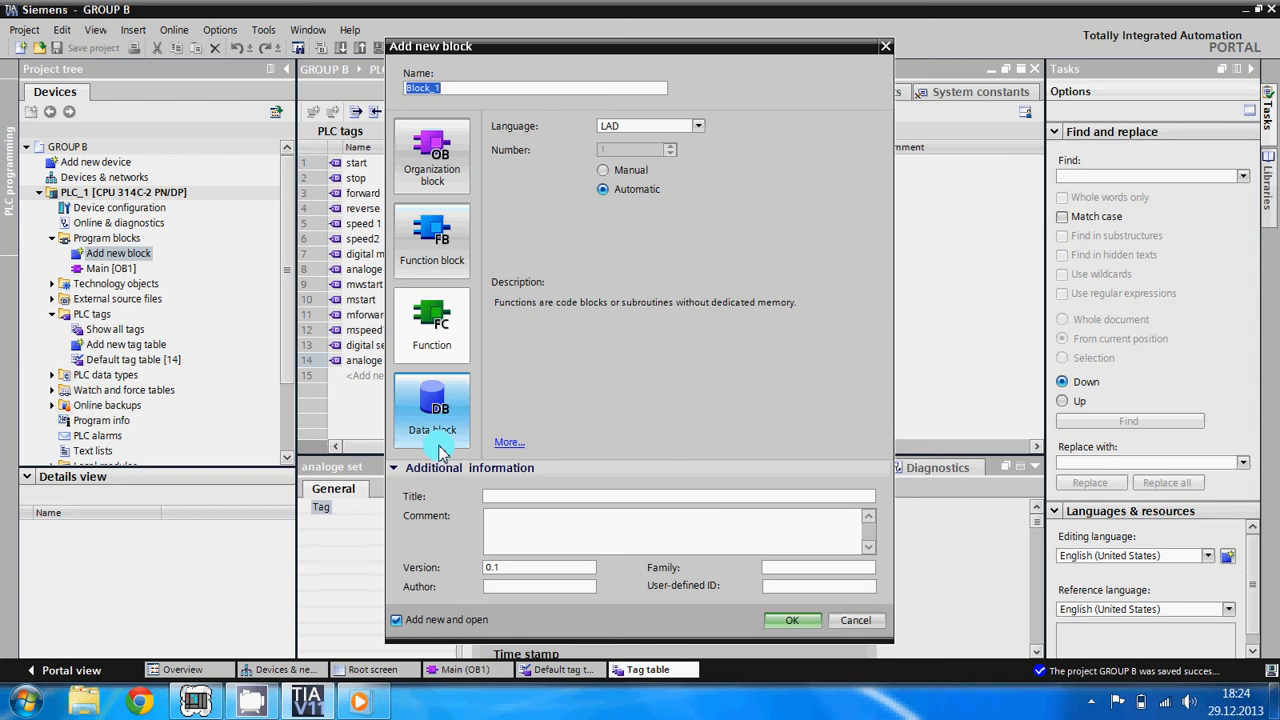
{"action": "left_click", "coordinate": [456, 352]}
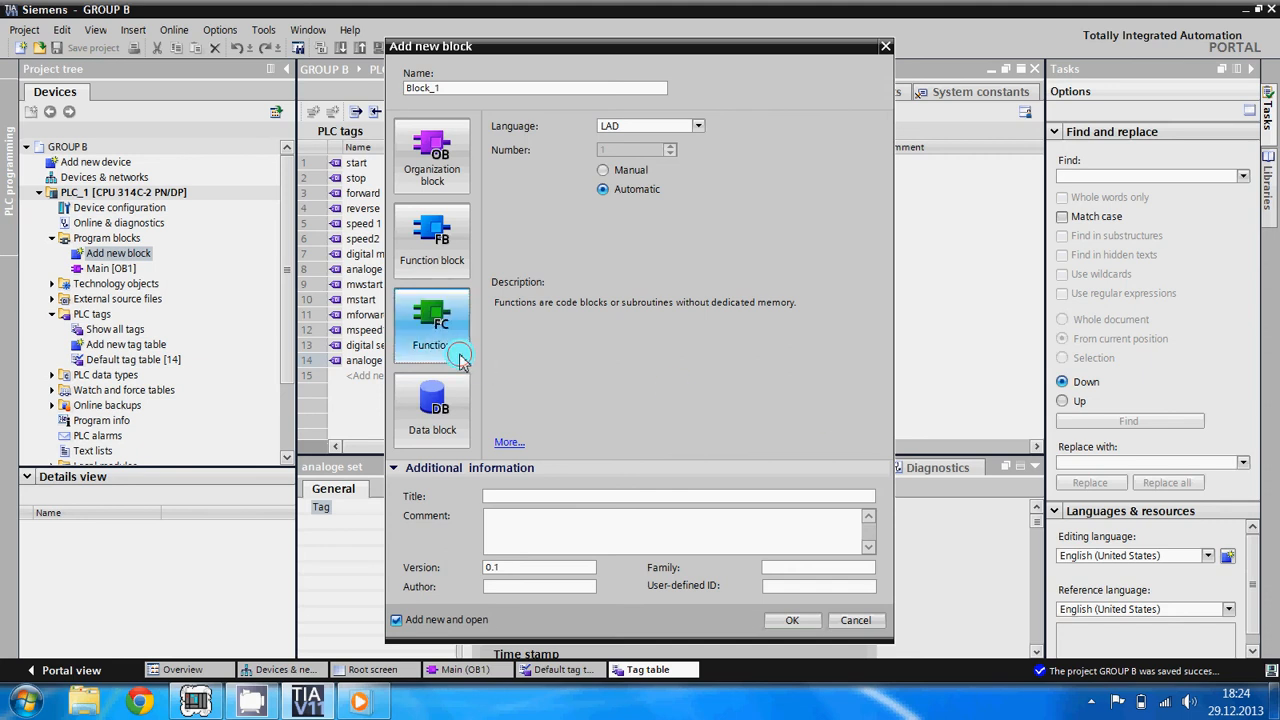
{"action": "left_click", "coordinate": [428, 310]}
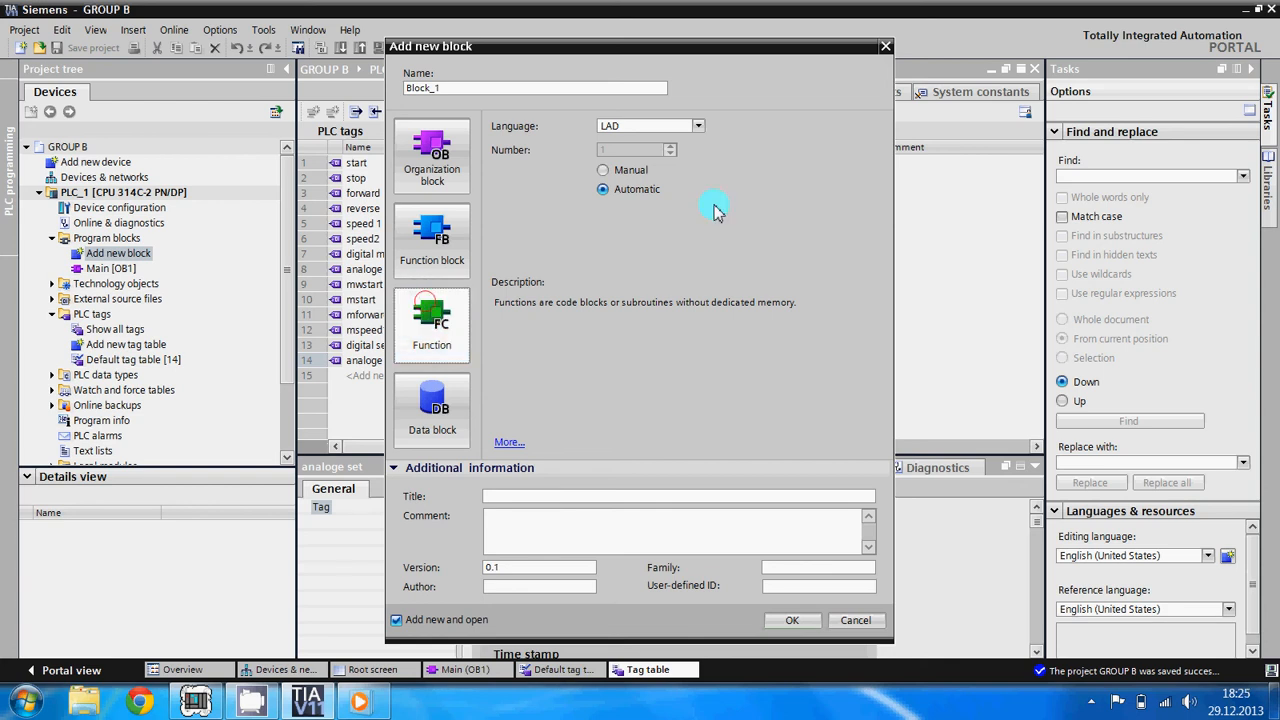
{"action": "left_click", "coordinate": [646, 134]}
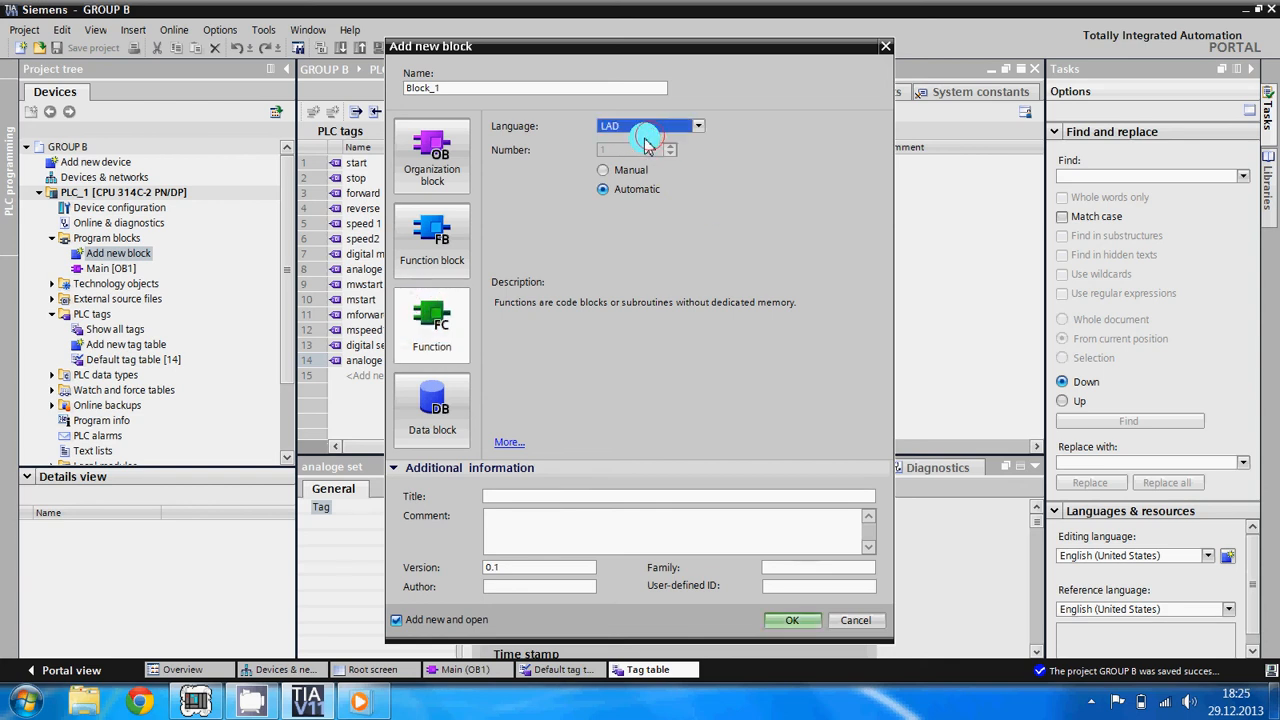
{"action": "left_click", "coordinate": [445, 341]}
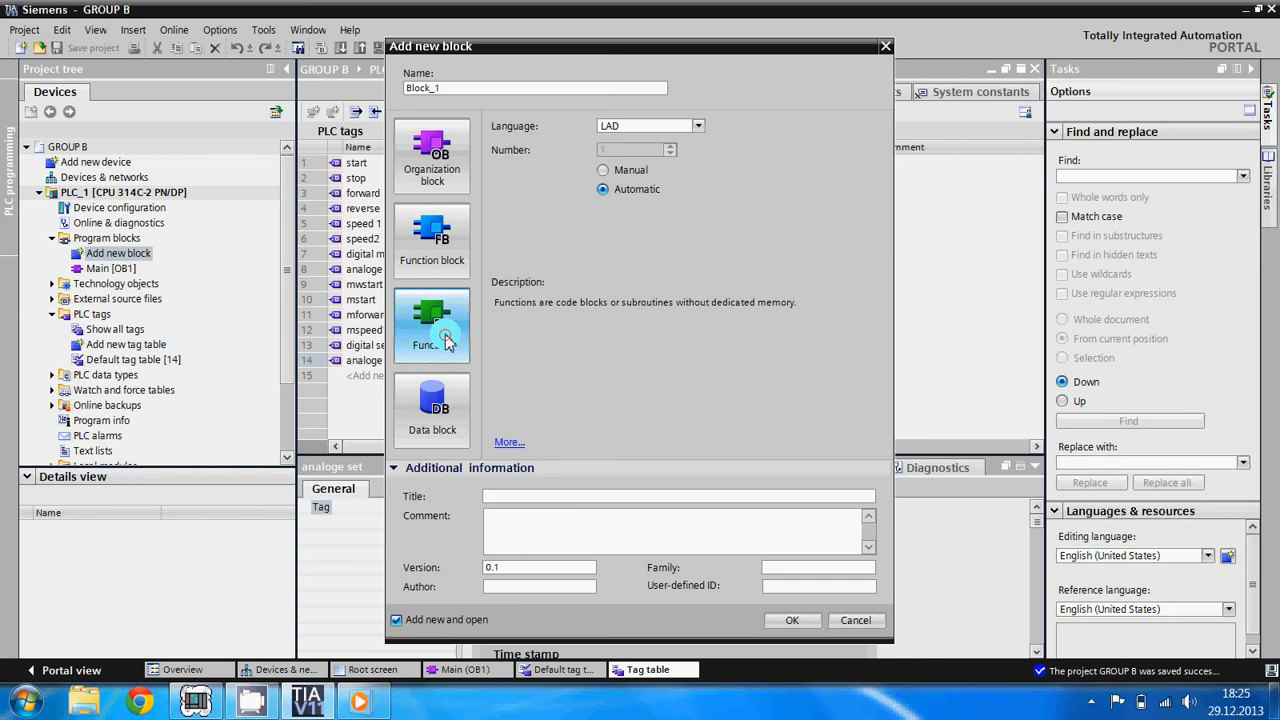
{"action": "left_click", "coordinate": [792, 620]}
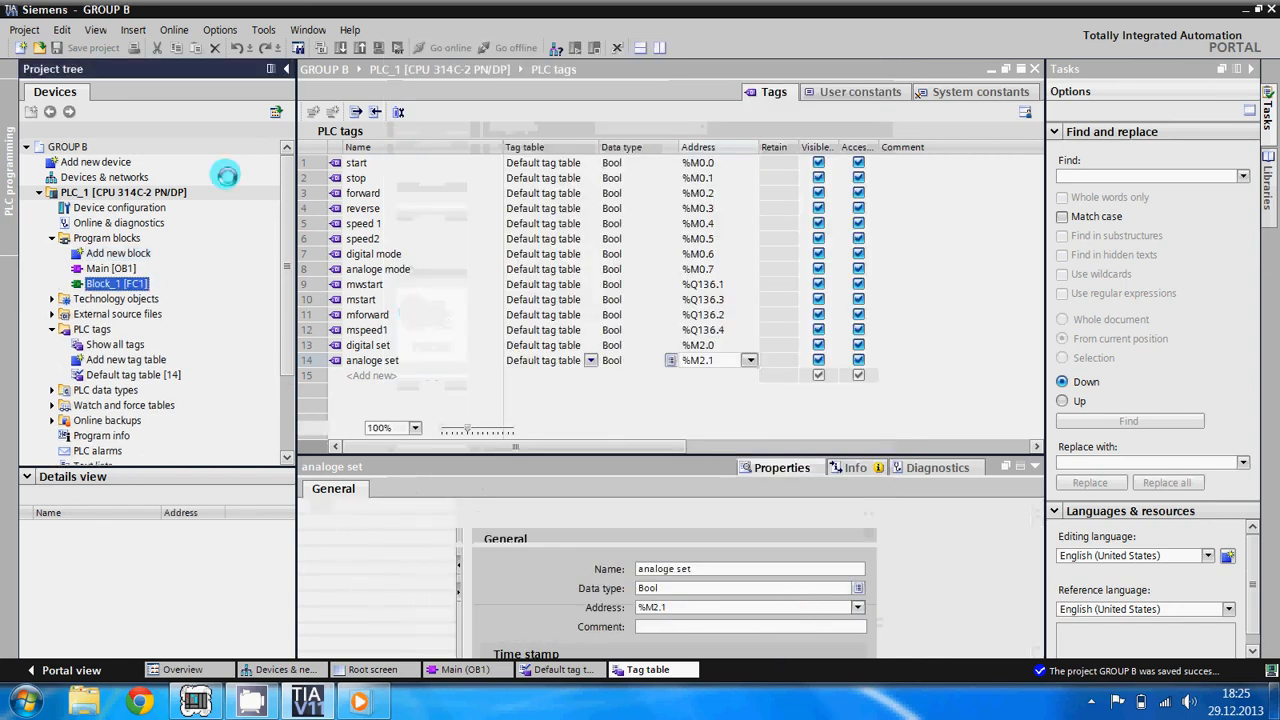
Step: Expand the Bit logic operations instructions for Block_1 and detach its editor into a floating window
{"action": "left_click", "coordinate": [140, 282]}
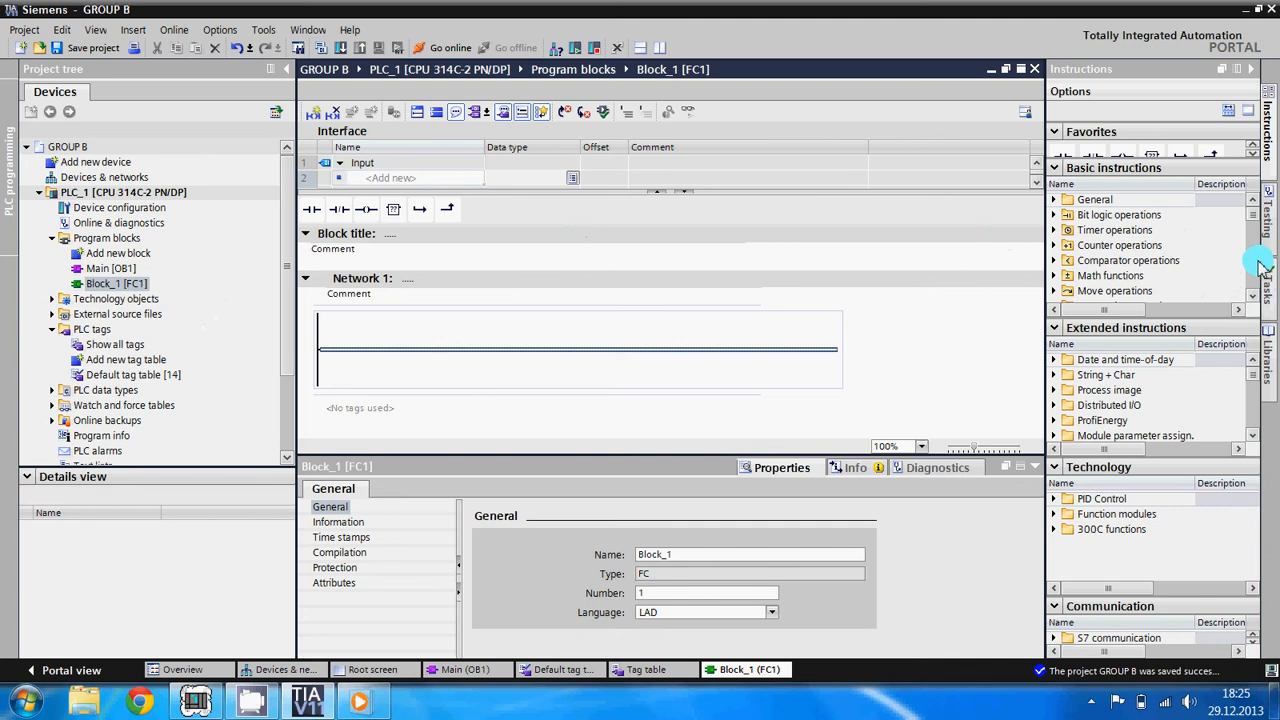
{"action": "left_click", "coordinate": [1053, 215]}
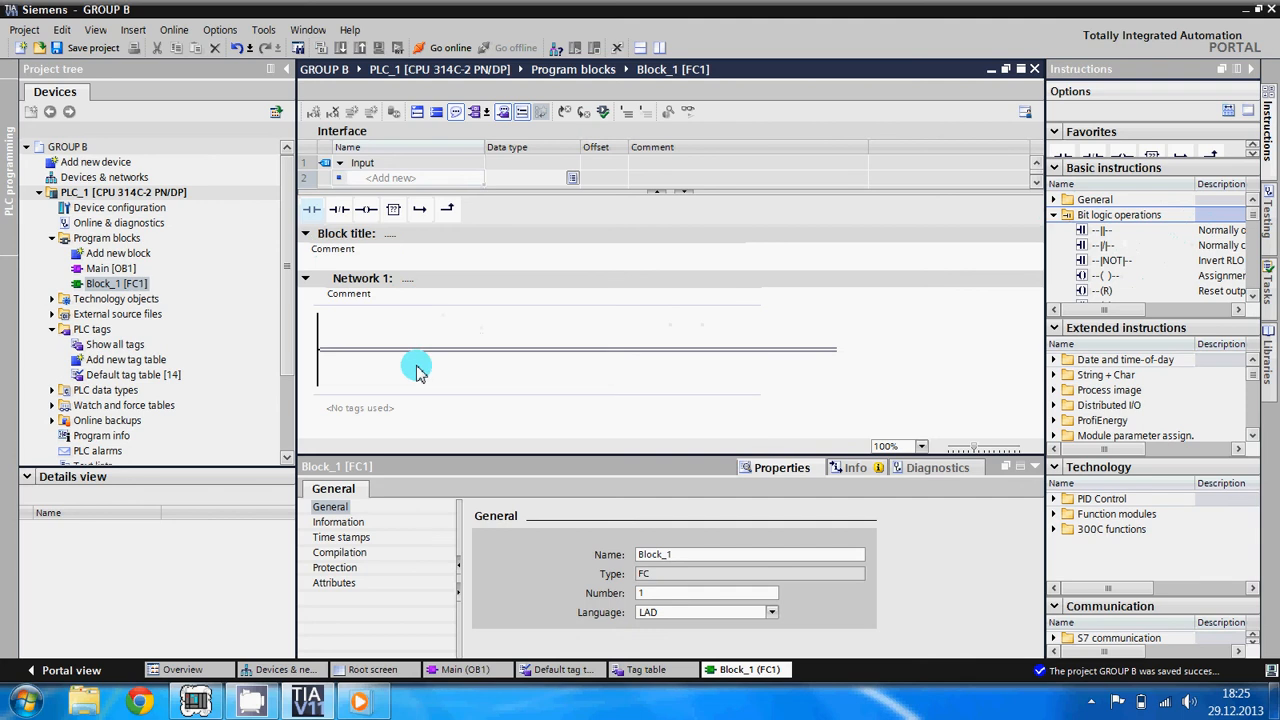
{"action": "left_click", "coordinate": [1006, 70]}
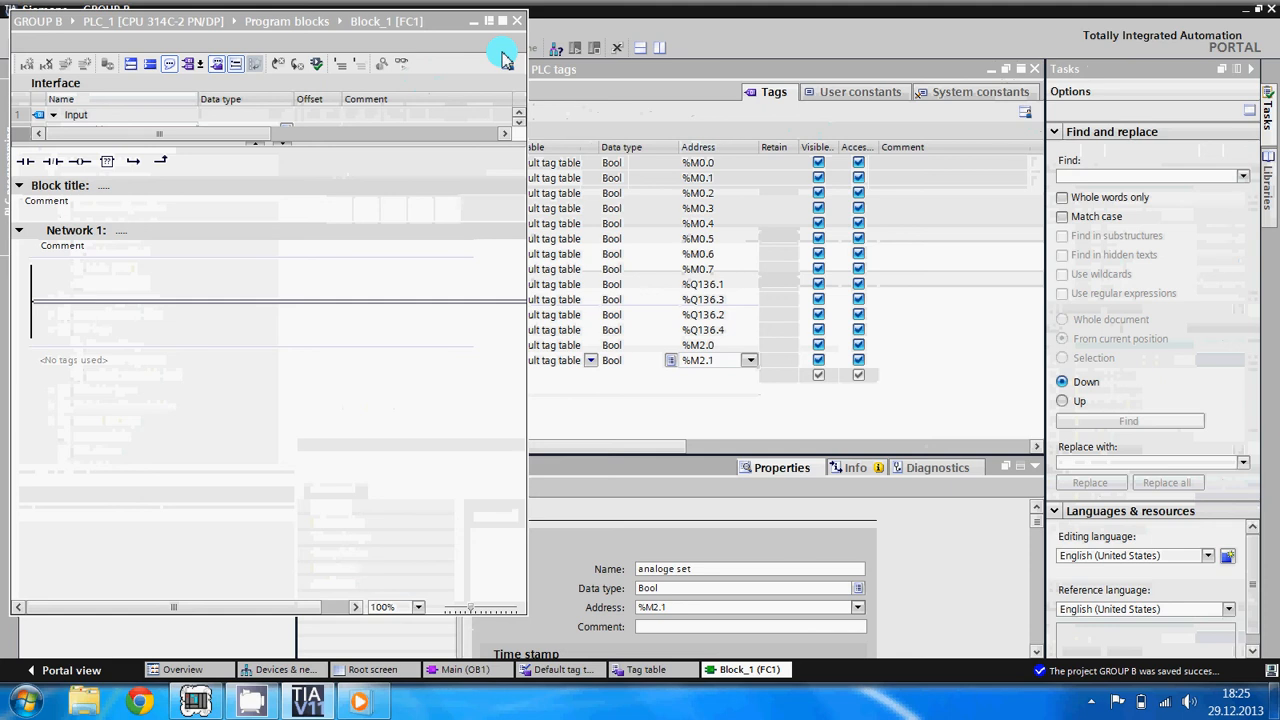
Step: Insert a normally open contact assigned to "digital mode" in Network 1 of Block_1 and maximize the block editor
{"action": "left_click", "coordinate": [91, 305]}
{"action": "left_click", "coordinate": [25, 161]}
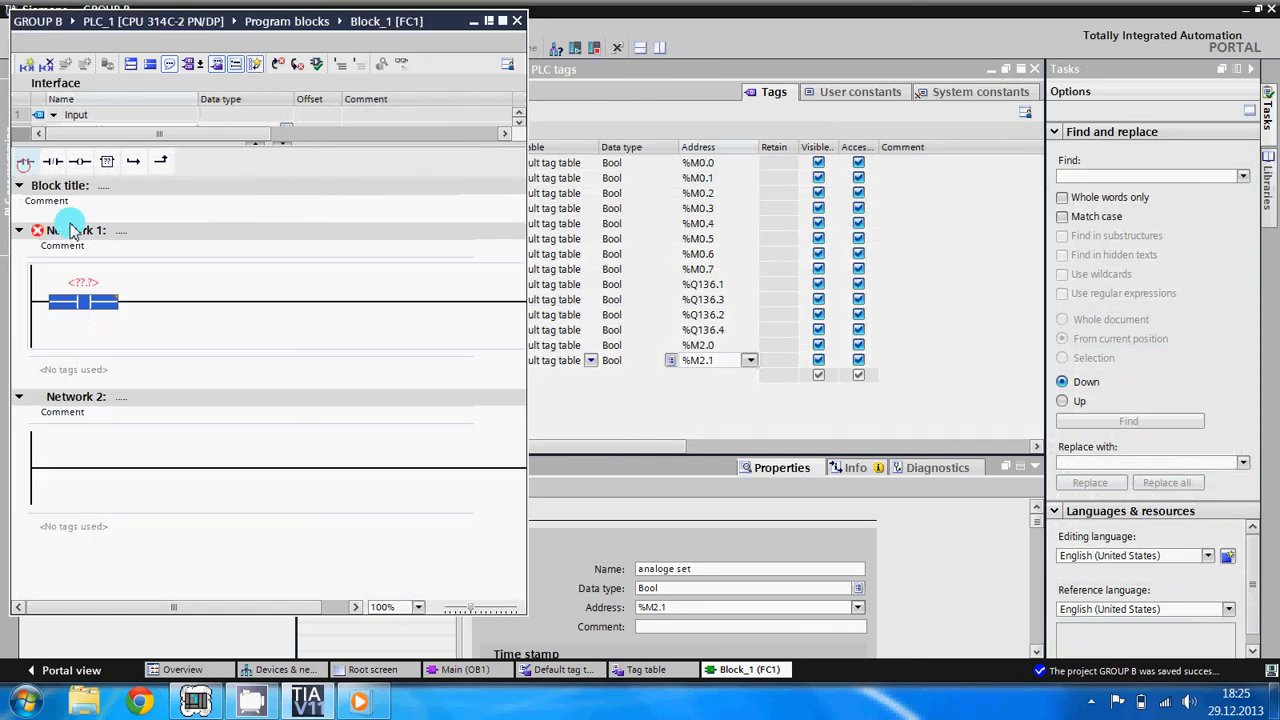
{"action": "left_click", "coordinate": [92, 290]}
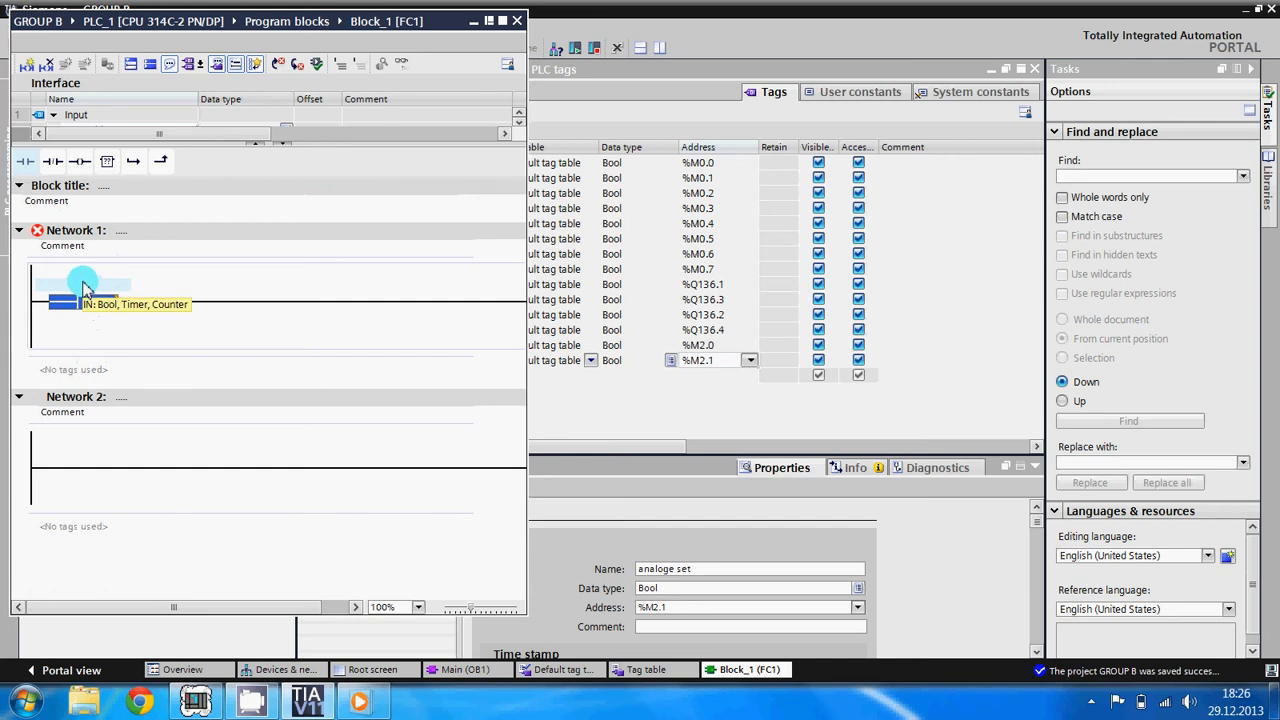
{"action": "key", "text": "Escape"}
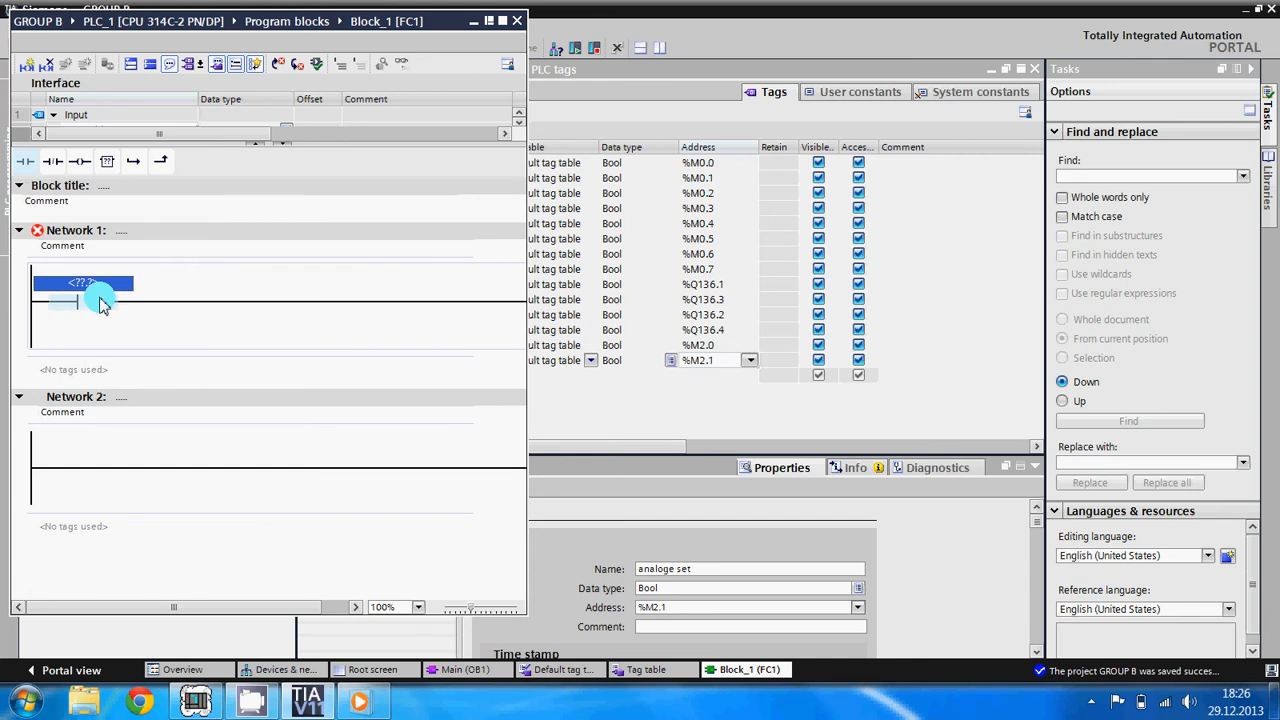
{"action": "type", "text": "did"}
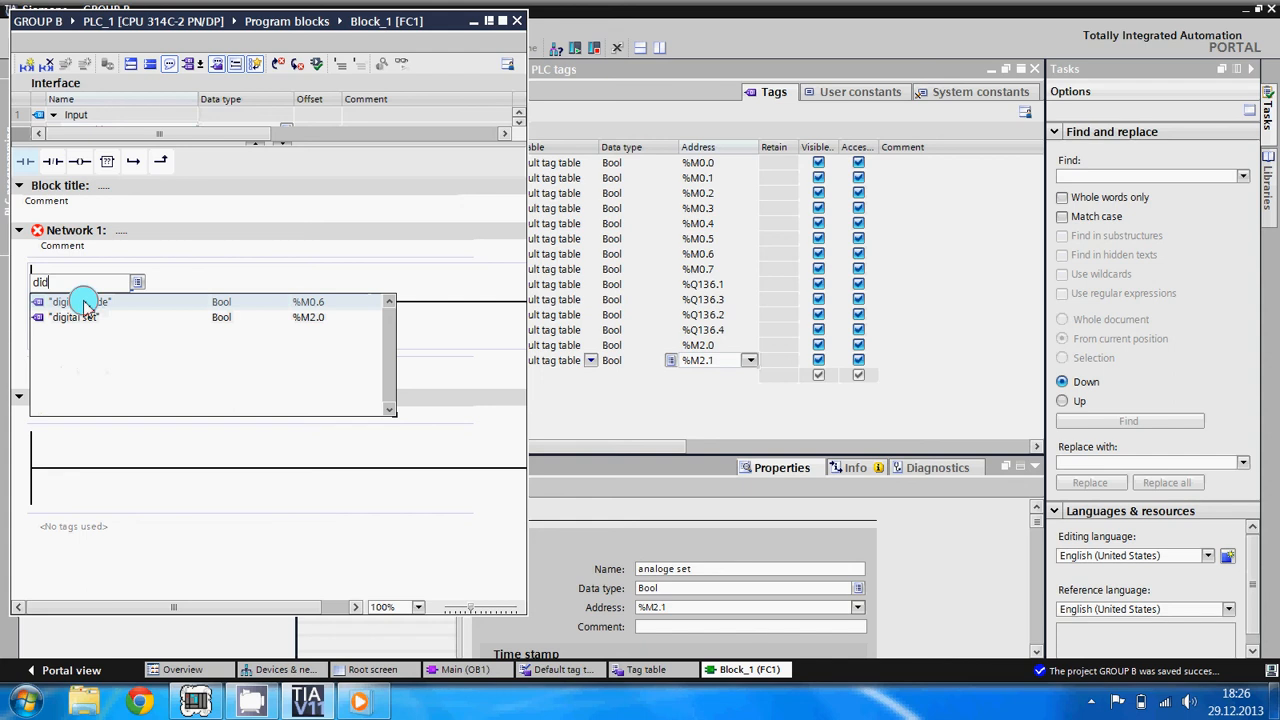
{"action": "left_click", "coordinate": [85, 303]}
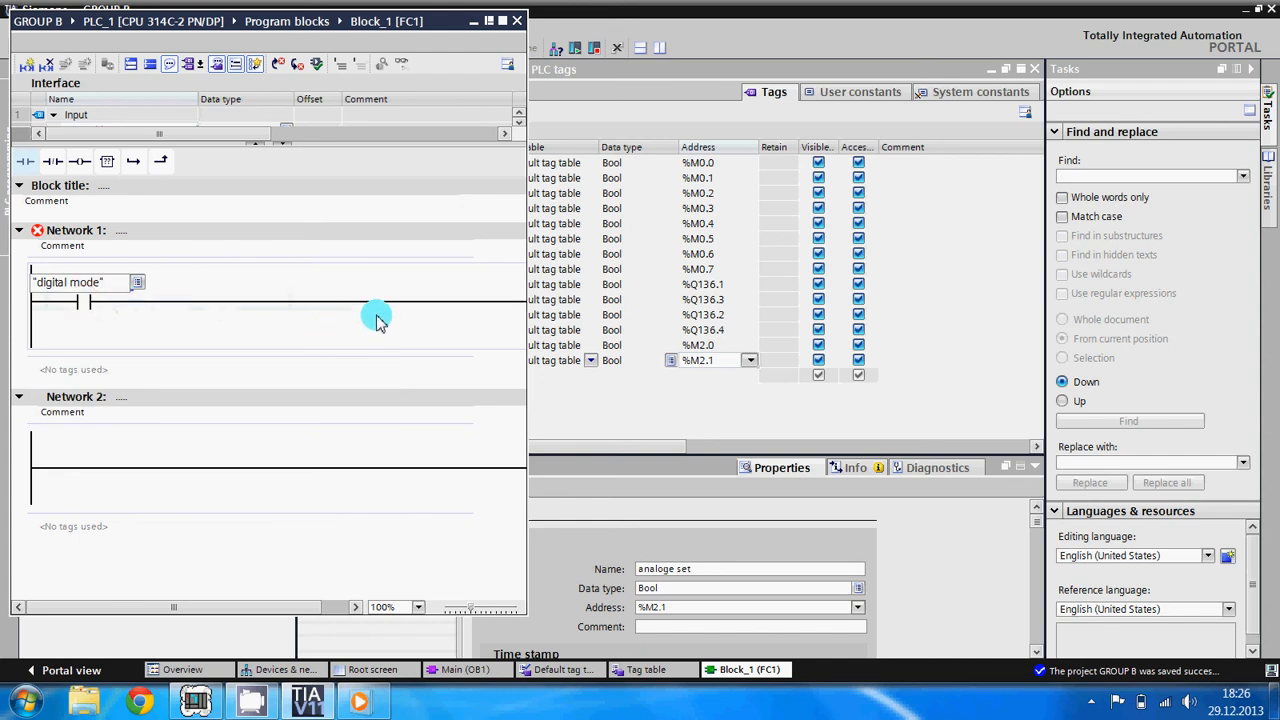
{"action": "left_click", "coordinate": [502, 21]}
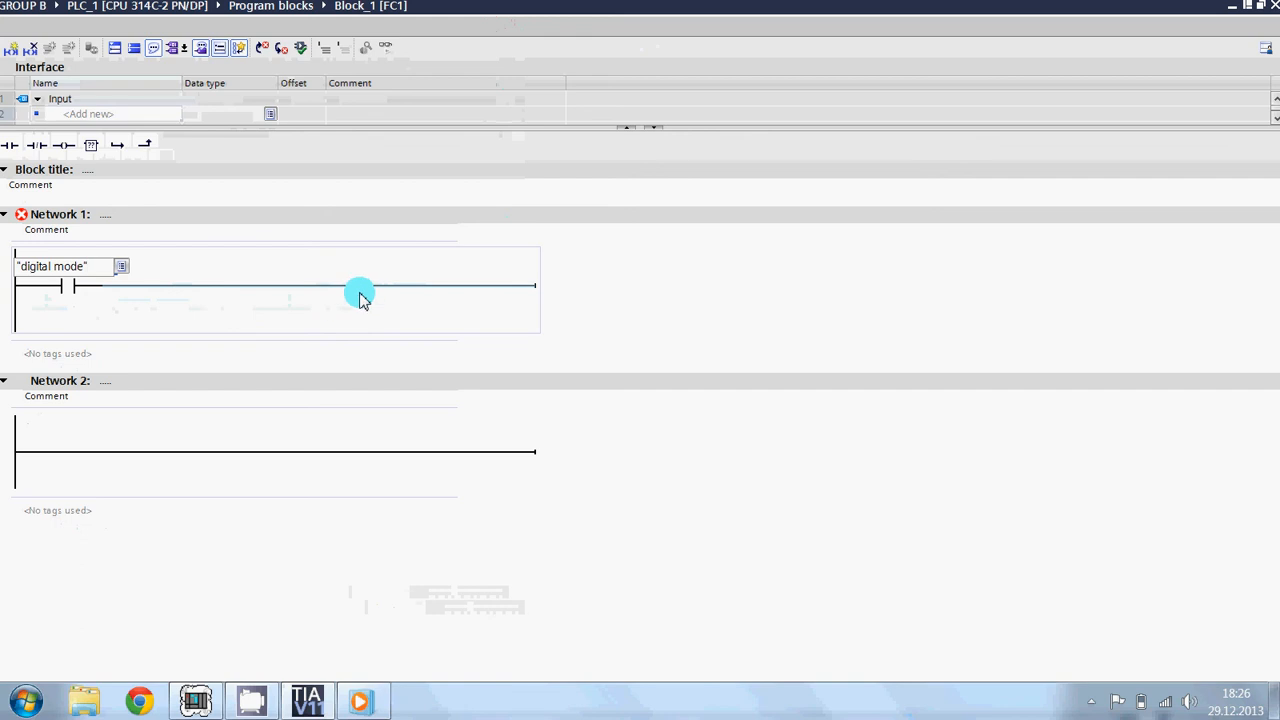
{"action": "left_click", "coordinate": [441, 288]}
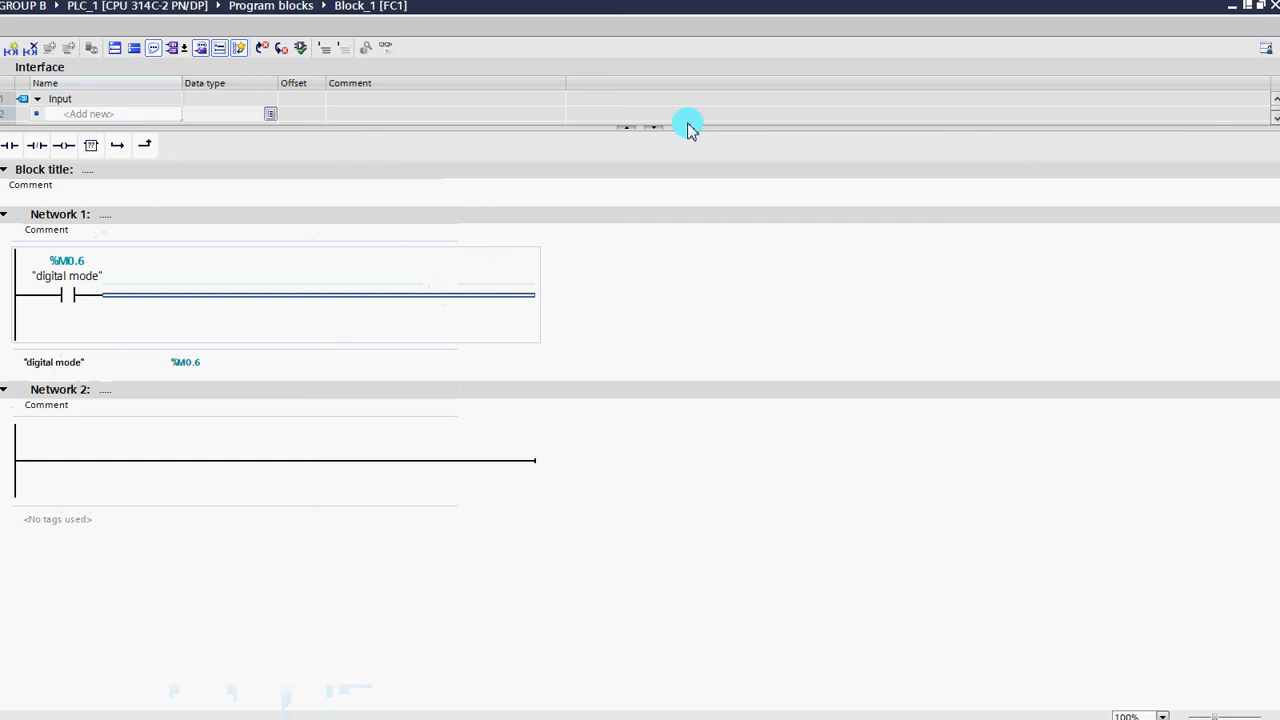
Step: Add an output coil at the end of Network 1 and assign it to the "mwstart" tag
{"action": "left_click", "coordinate": [499, 300]}
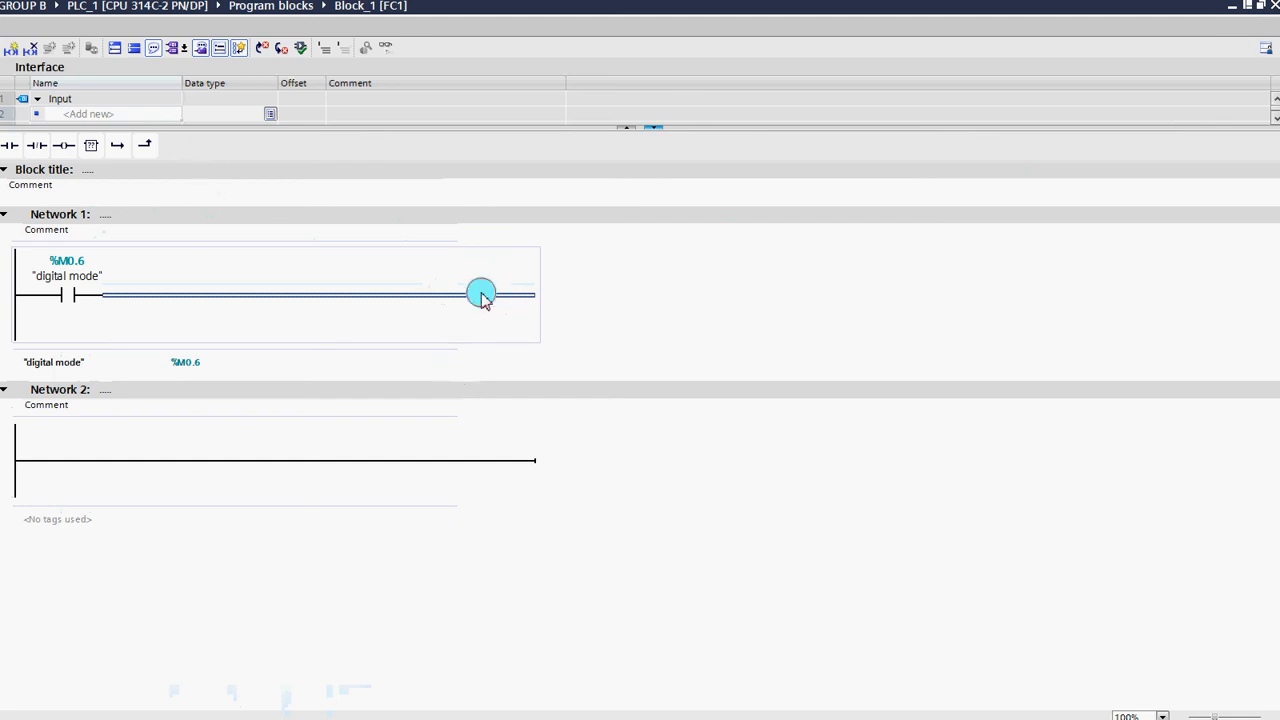
{"action": "right_click", "coordinate": [479, 298]}
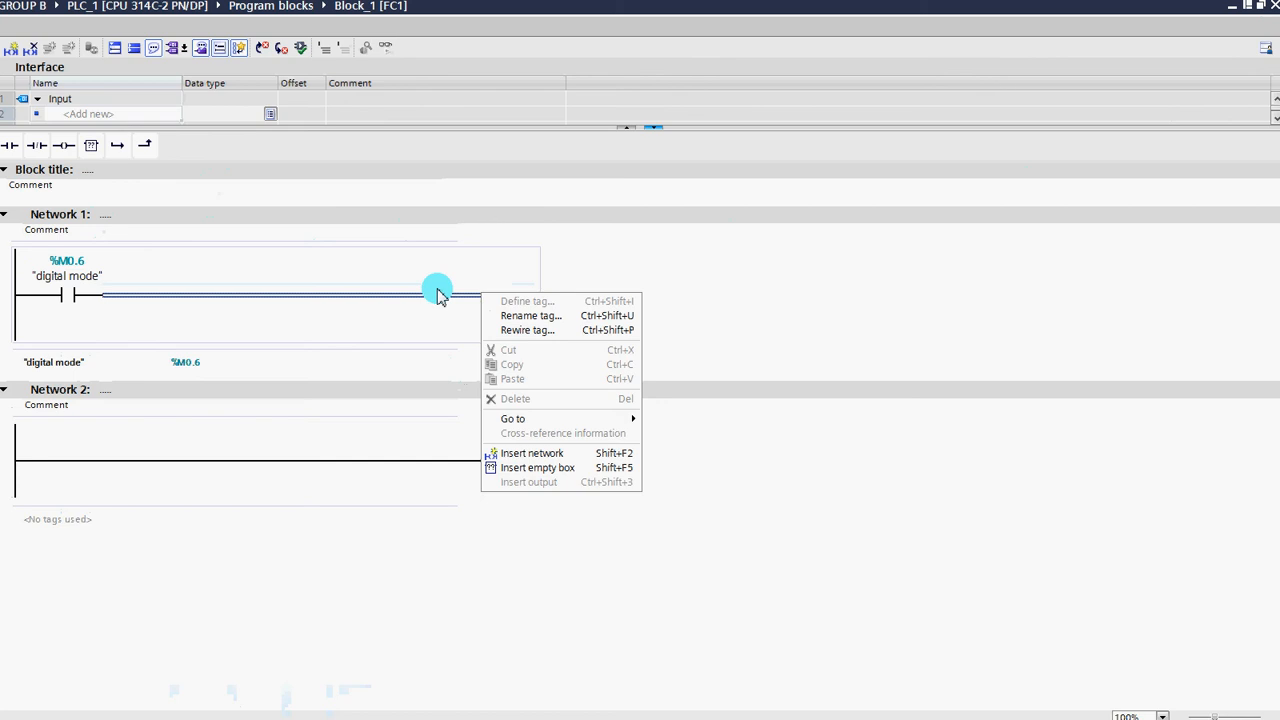
{"action": "left_click", "coordinate": [63, 145]}
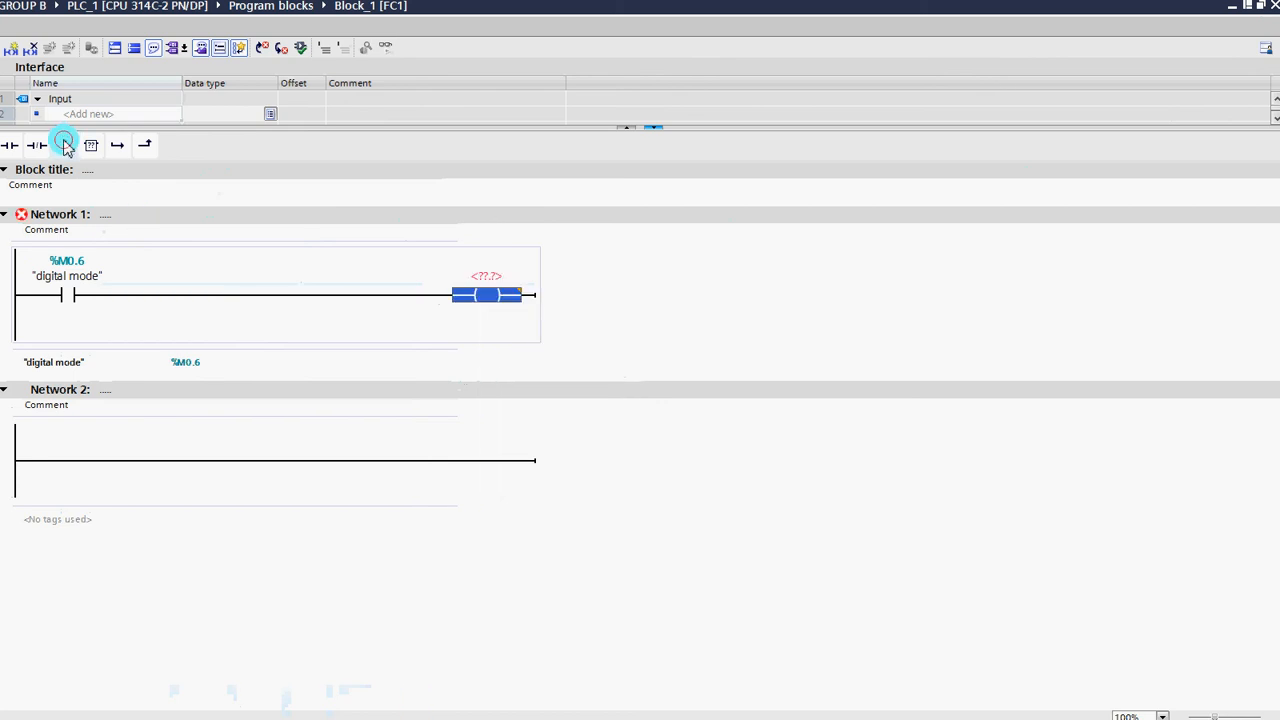
{"action": "double_click", "coordinate": [487, 292]}
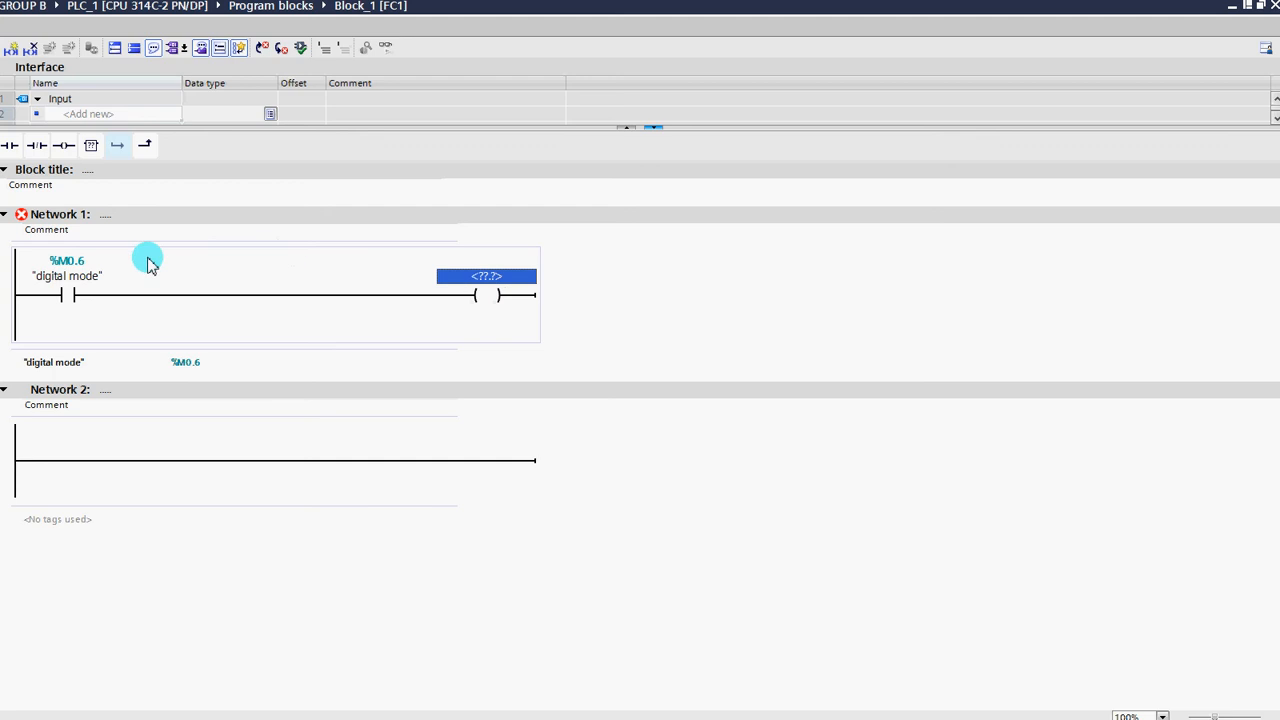
{"action": "left_click", "coordinate": [86, 272]}
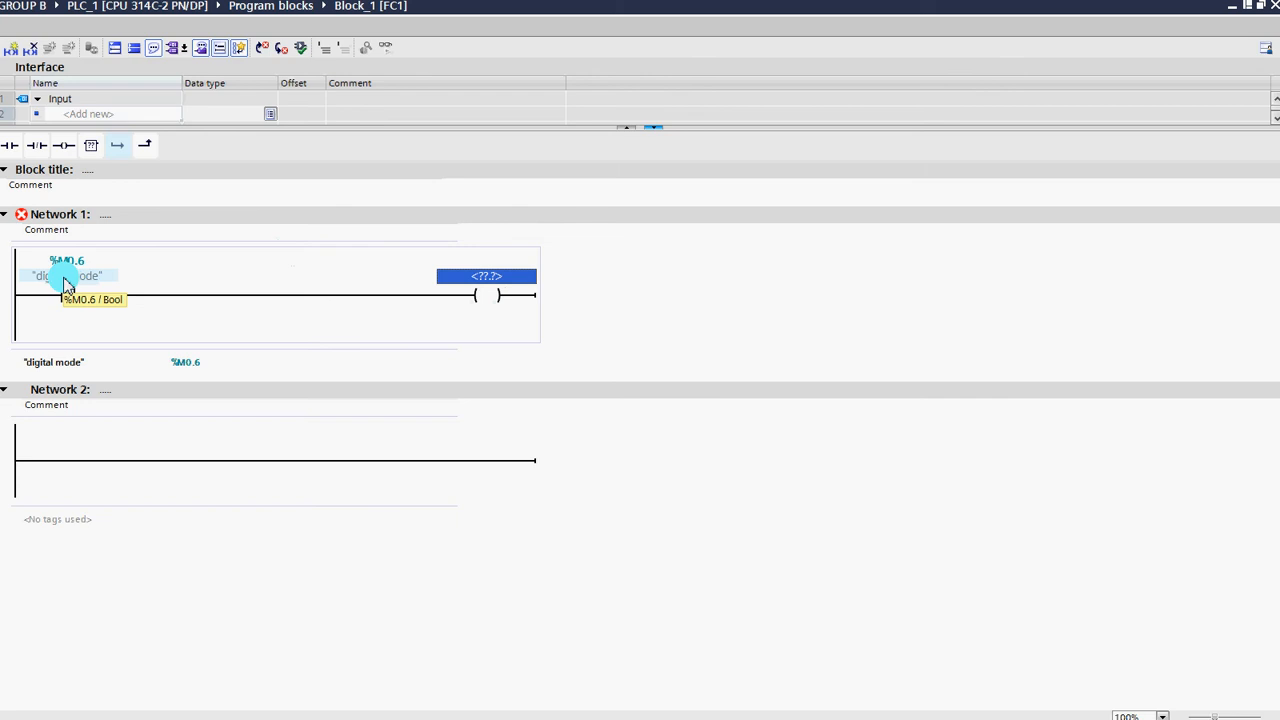
{"action": "left_click_drag", "start_coordinate": [66, 284], "coordinate": [483, 295]}
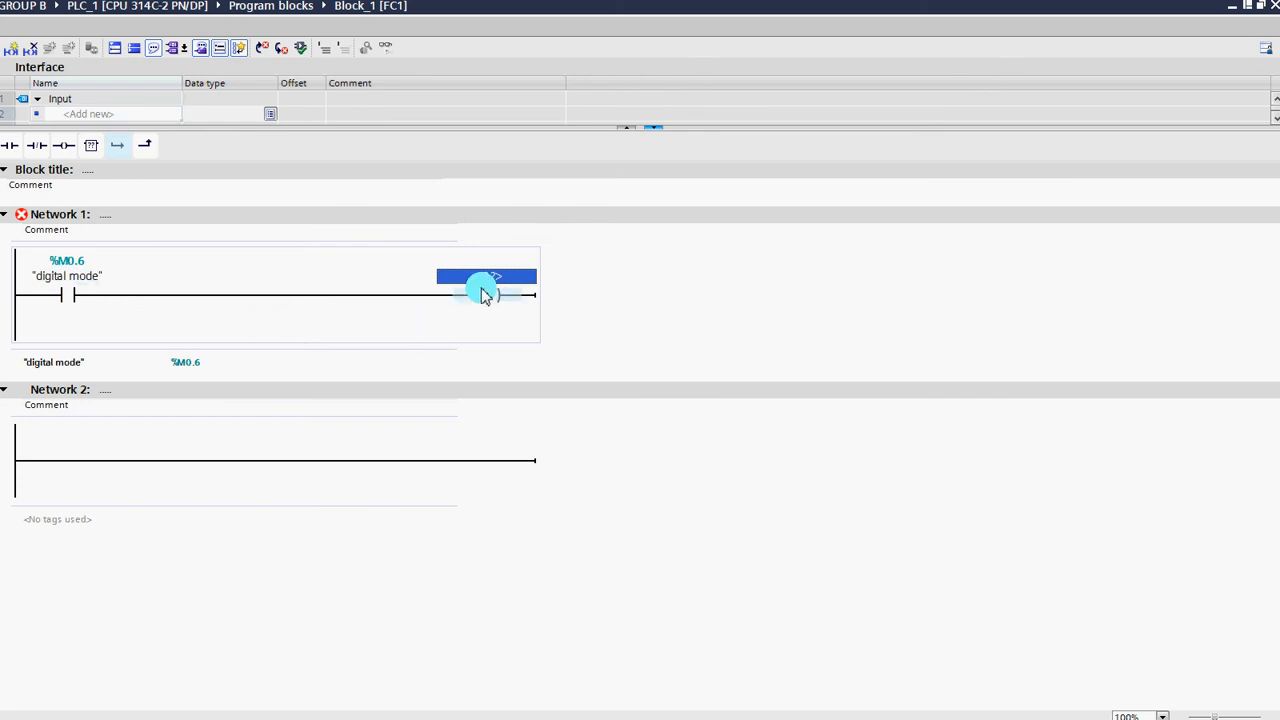
{"action": "type", "text": "m"}
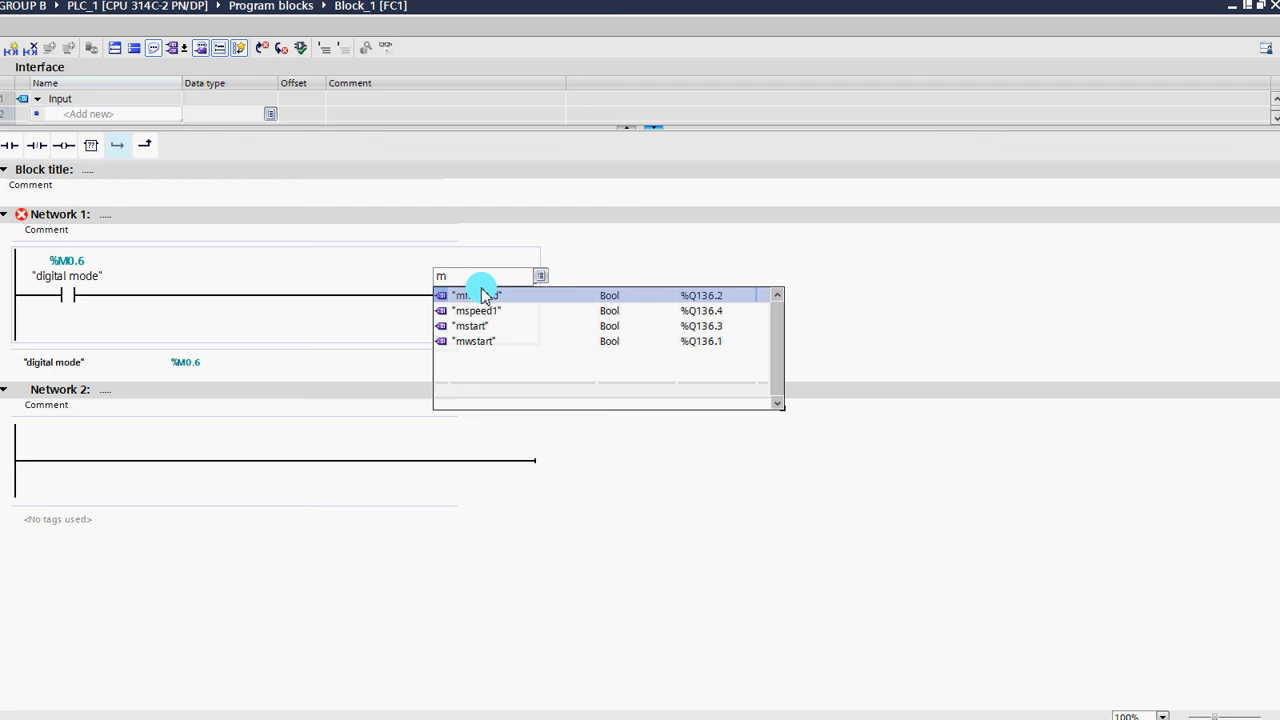
{"action": "left_click", "coordinate": [476, 340]}
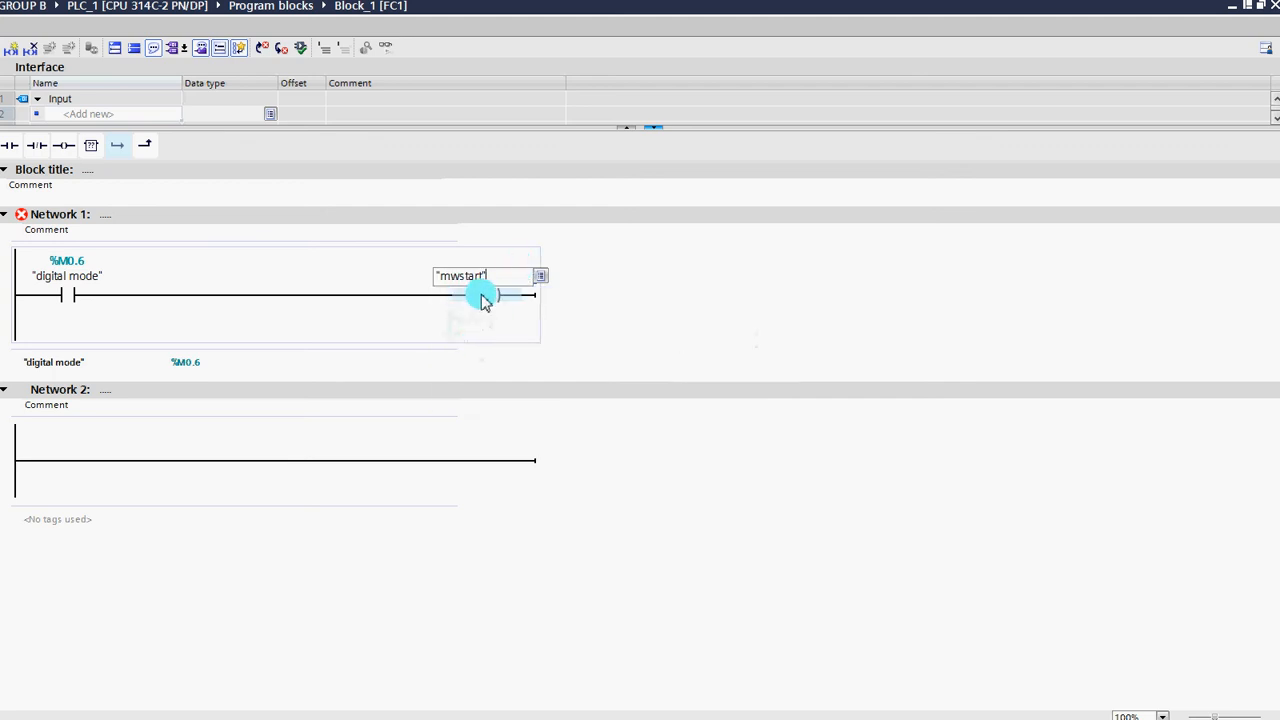
{"action": "left_click", "coordinate": [485, 302]}
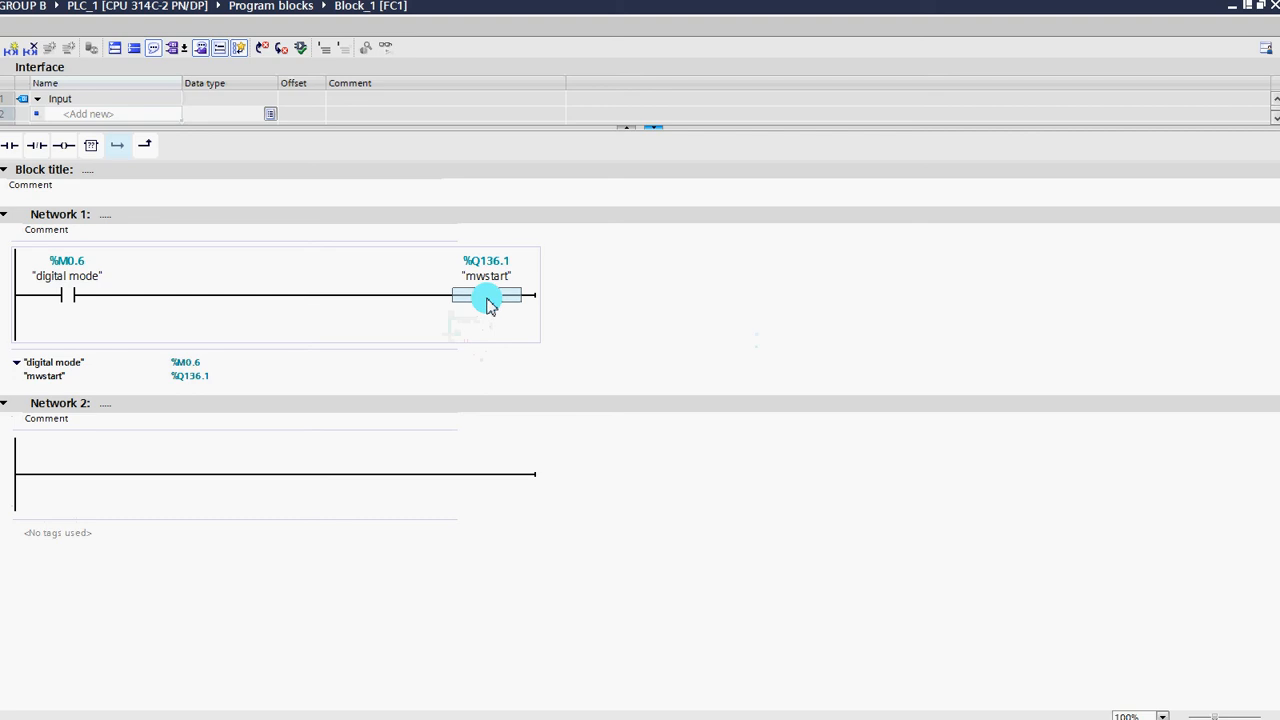
Step: Change the "mwstart" coil in Network 1 to a Set (S) coil
{"action": "right_click", "coordinate": [488, 303]}
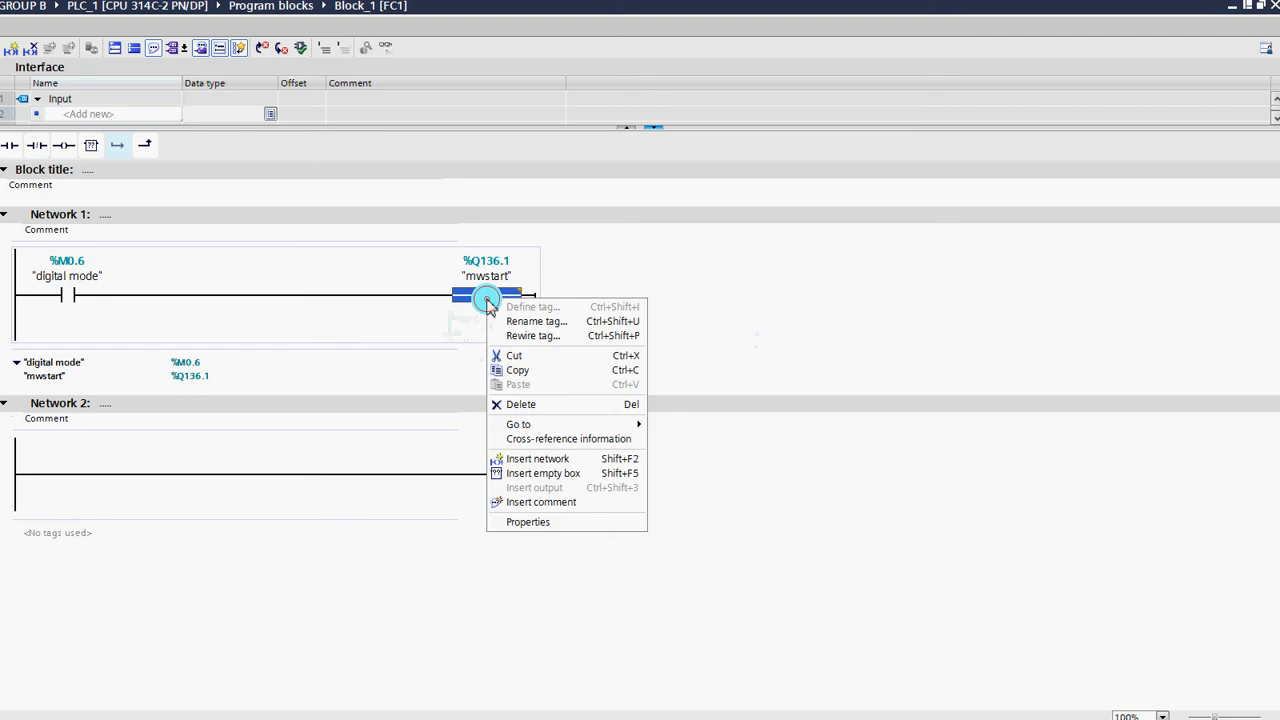
{"action": "left_click", "coordinate": [482, 299]}
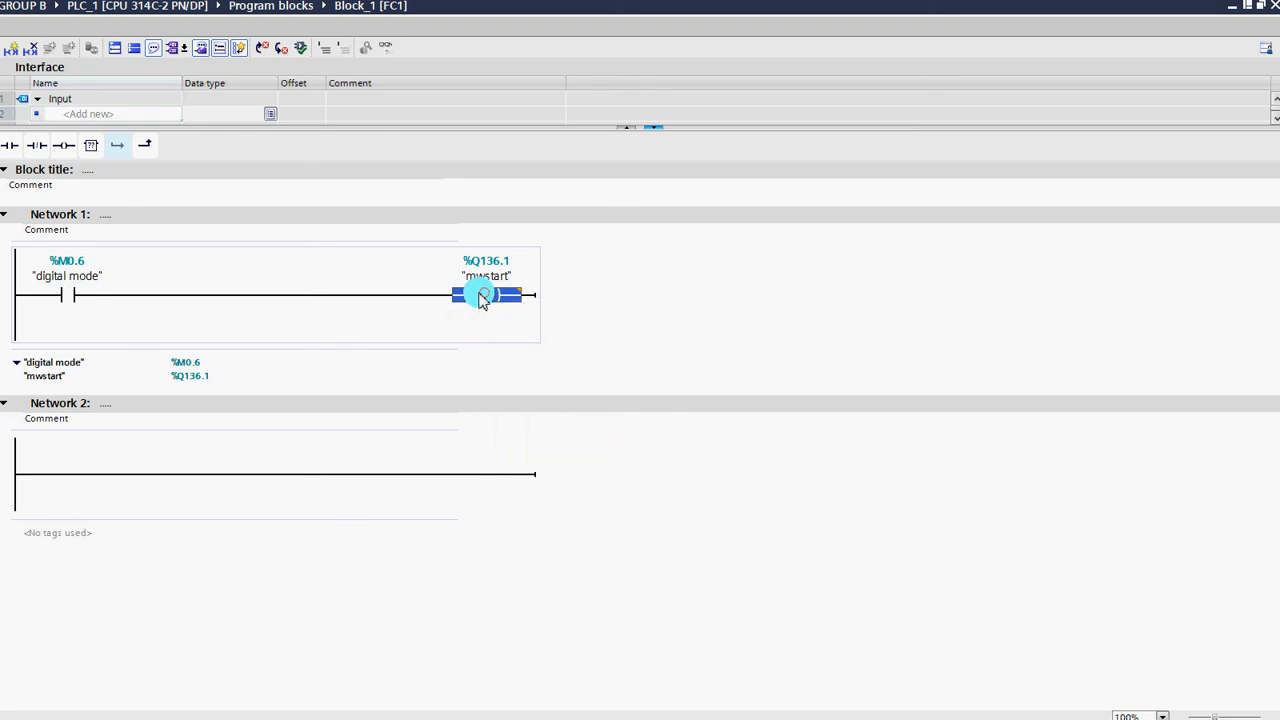
{"action": "left_click", "coordinate": [482, 297]}
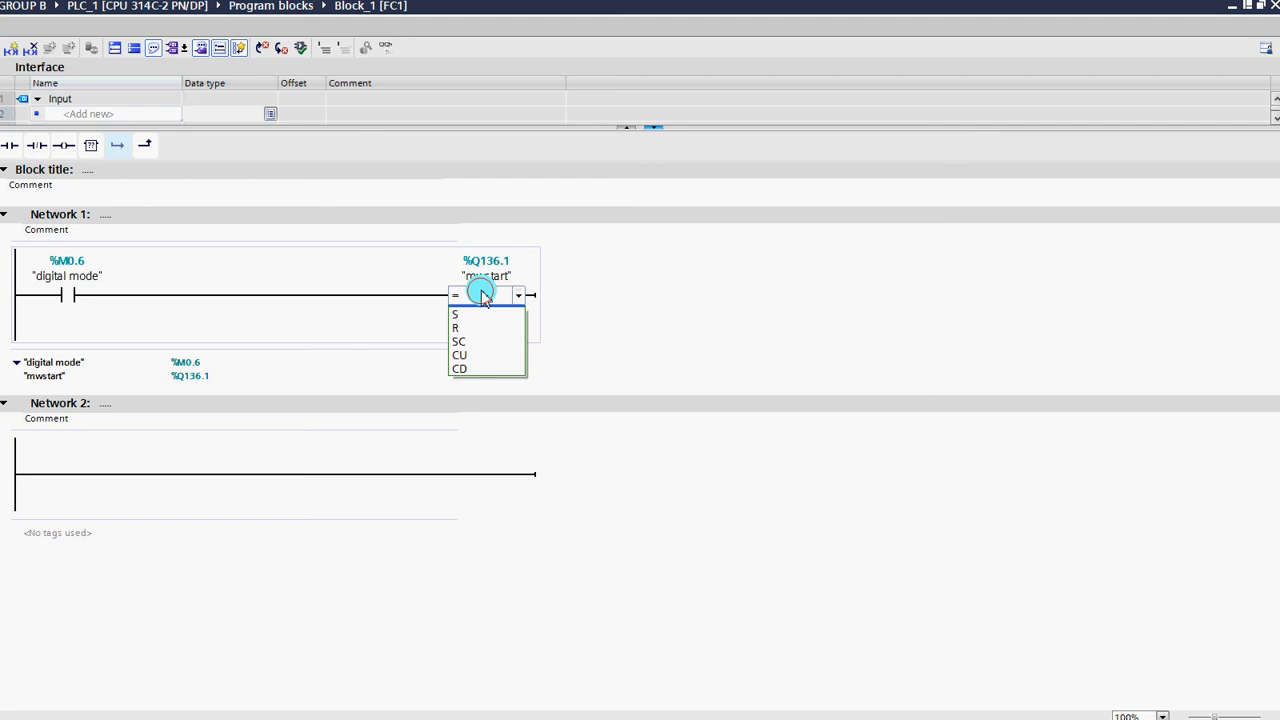
{"action": "left_click", "coordinate": [480, 316]}
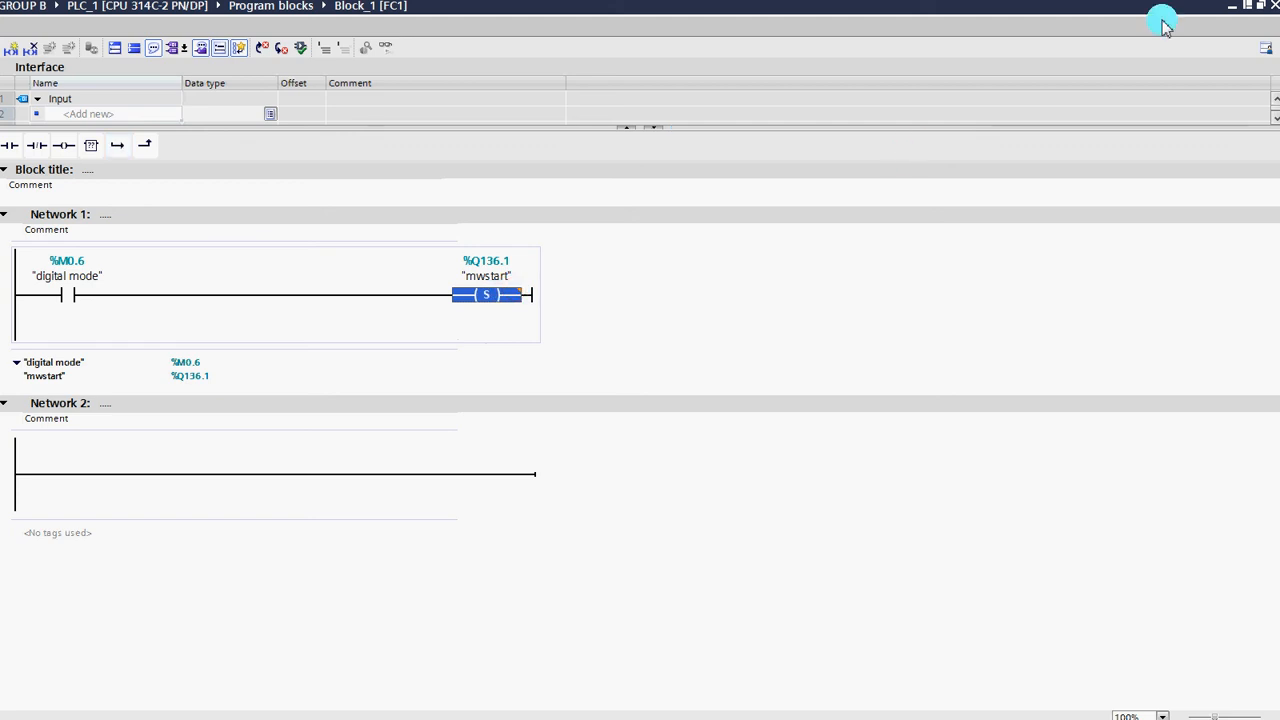
Step: Restore the Block_1 editor to a smaller floating window and move it clear of the project tree
{"action": "left_click", "coordinate": [1262, 12]}
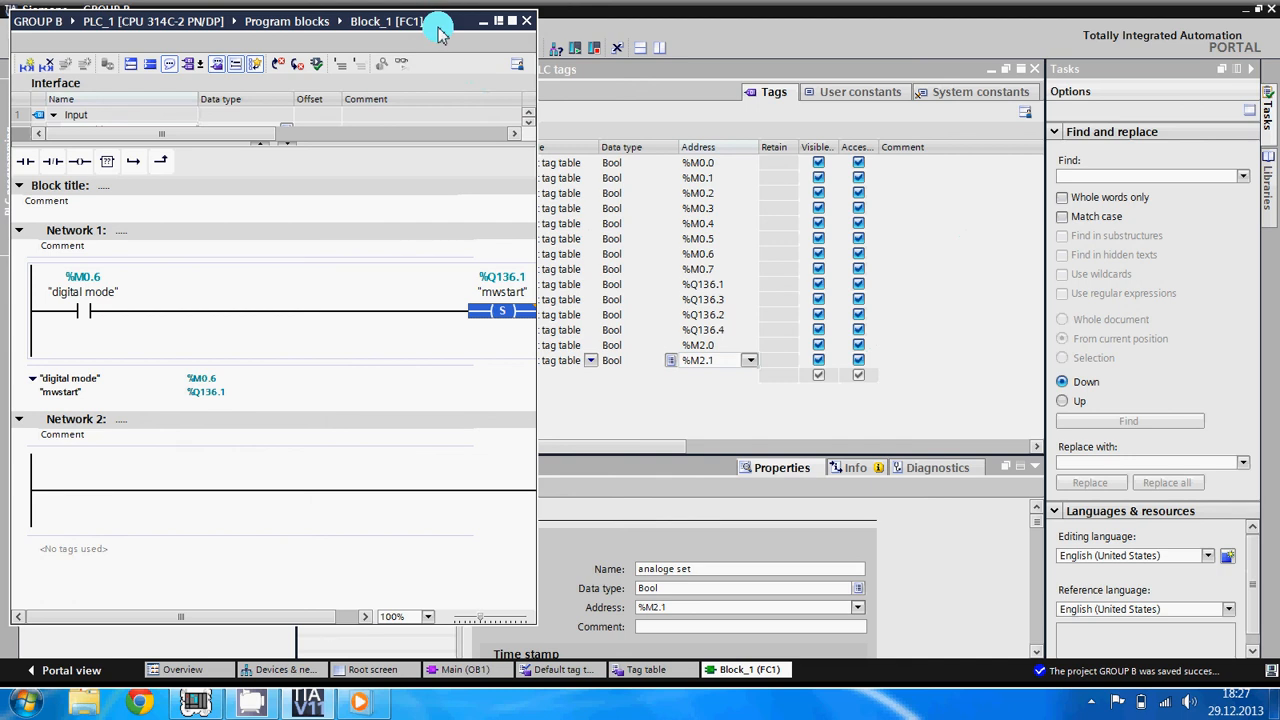
{"action": "left_click_drag", "start_coordinate": [442, 24], "coordinate": [725, 100]}
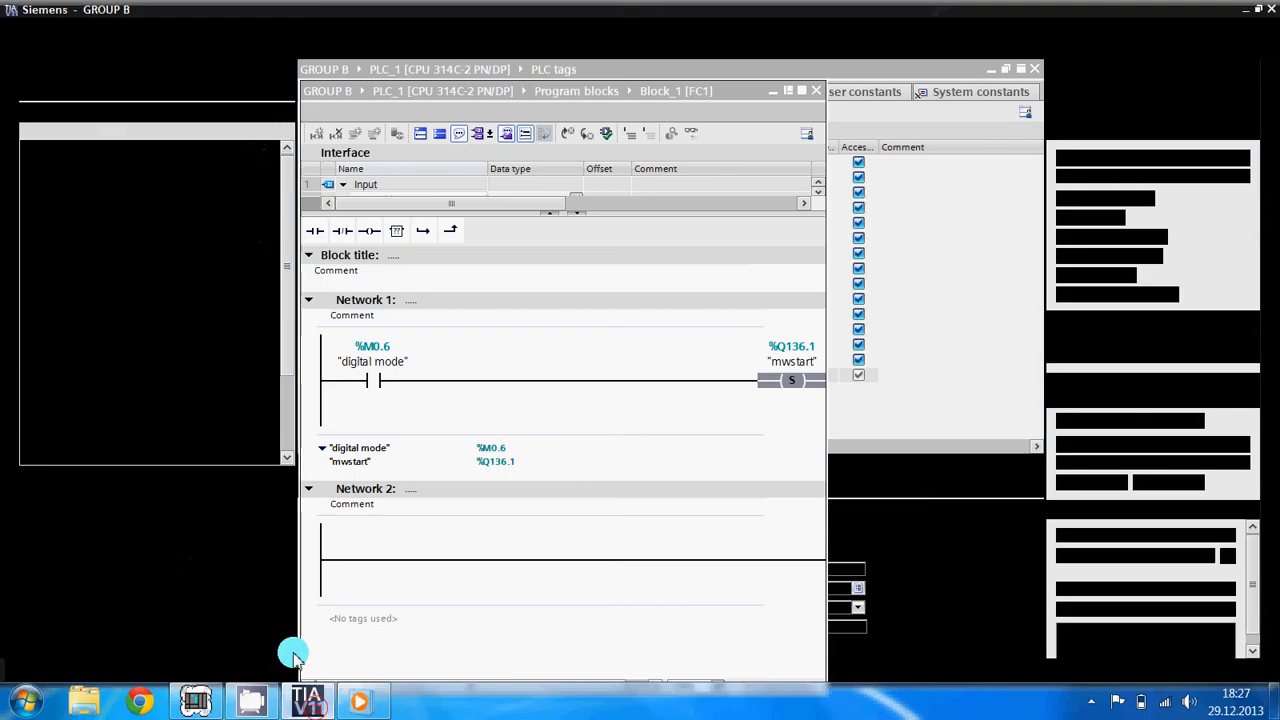
{"action": "left_click", "coordinate": [215, 530]}
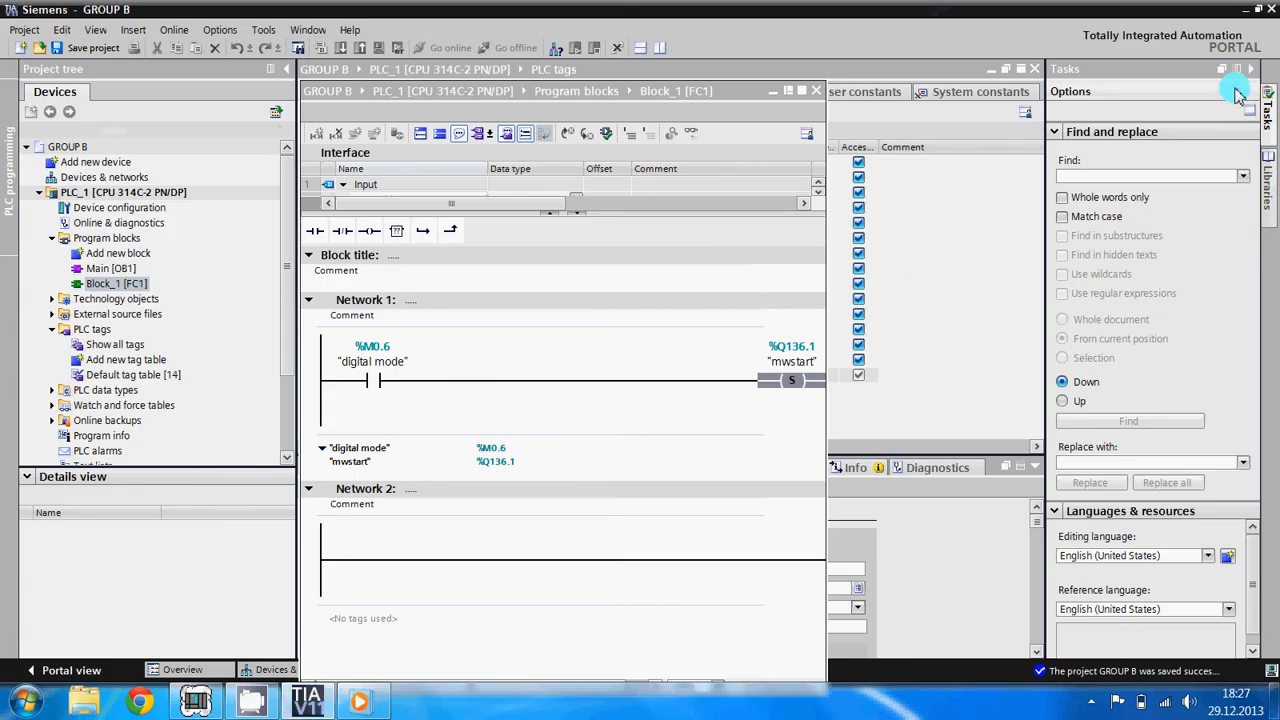
{"action": "left_click", "coordinate": [115, 284]}
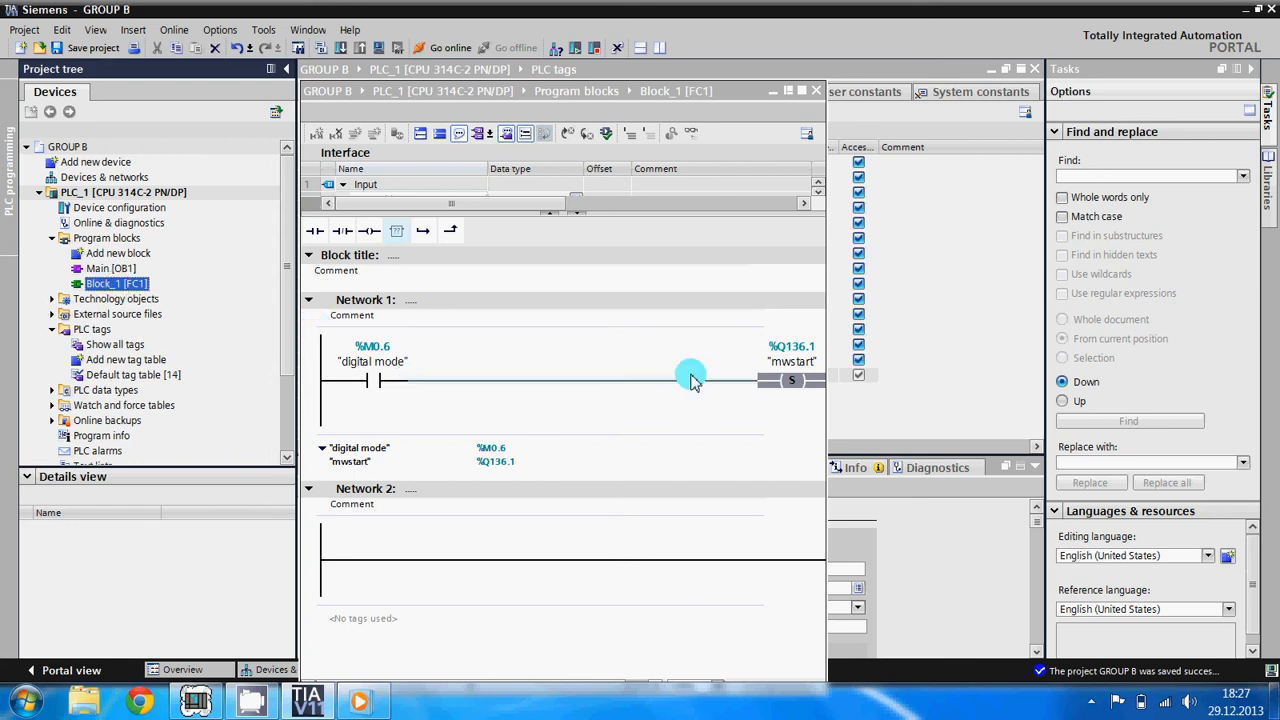
{"action": "left_click", "coordinate": [1020, 69]}
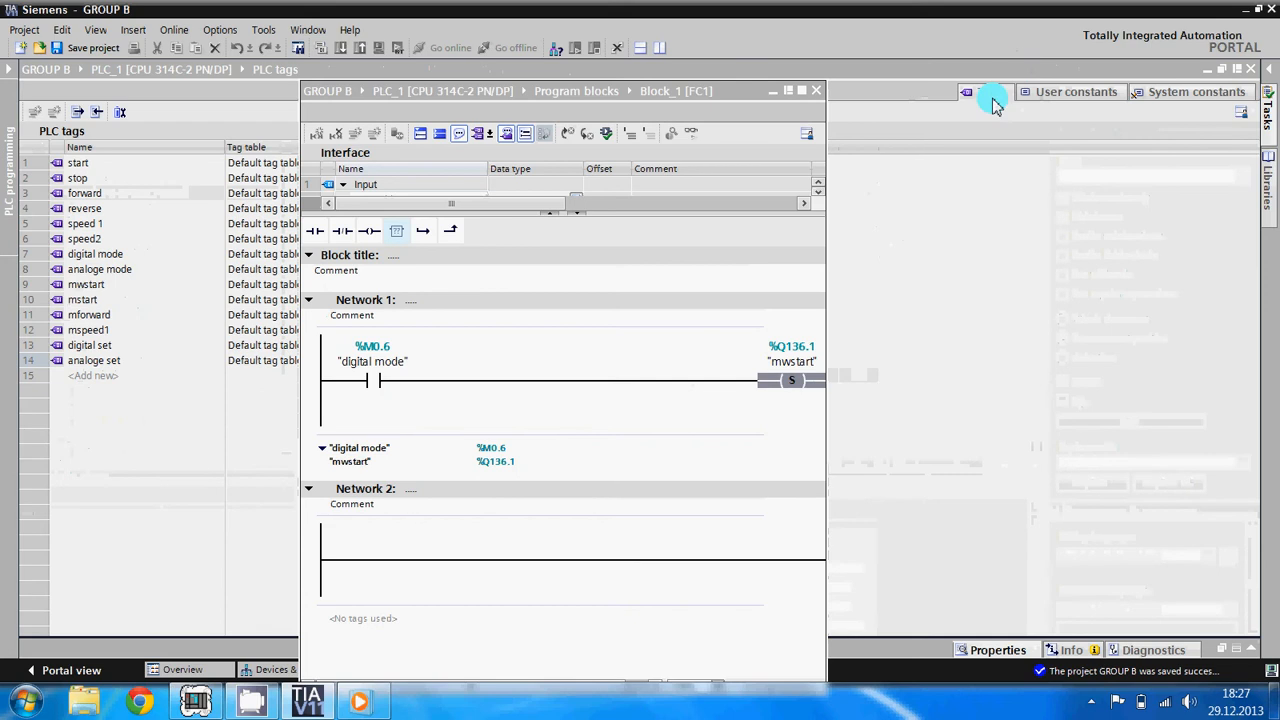
{"action": "left_click", "coordinate": [1239, 72]}
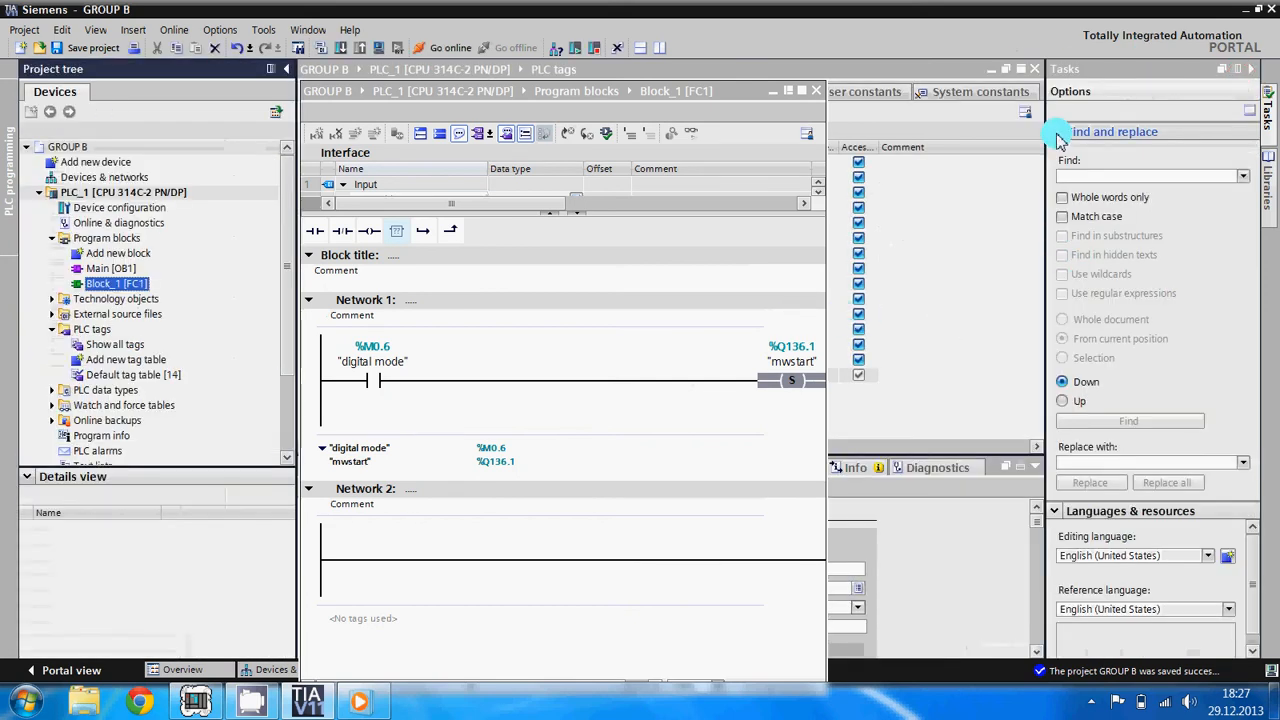
{"action": "left_click", "coordinate": [1056, 132]}
{"action": "left_click", "coordinate": [1056, 132]}
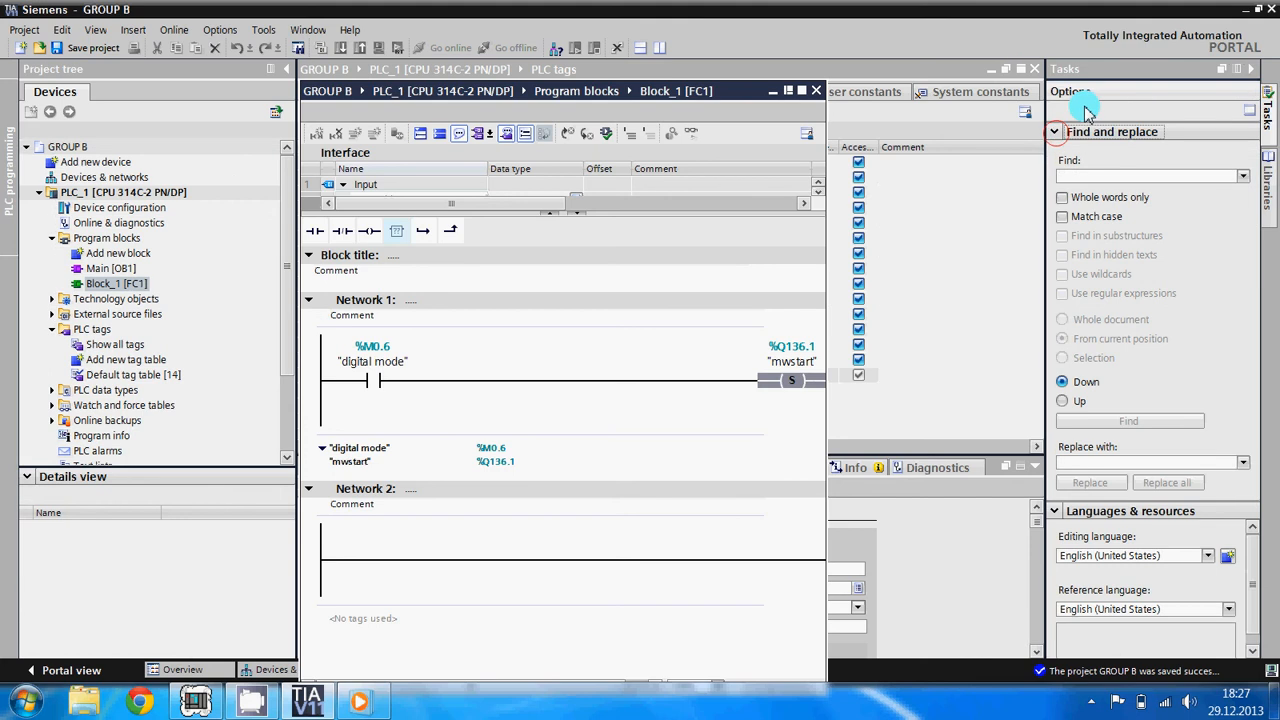
{"action": "left_click", "coordinate": [1077, 97]}
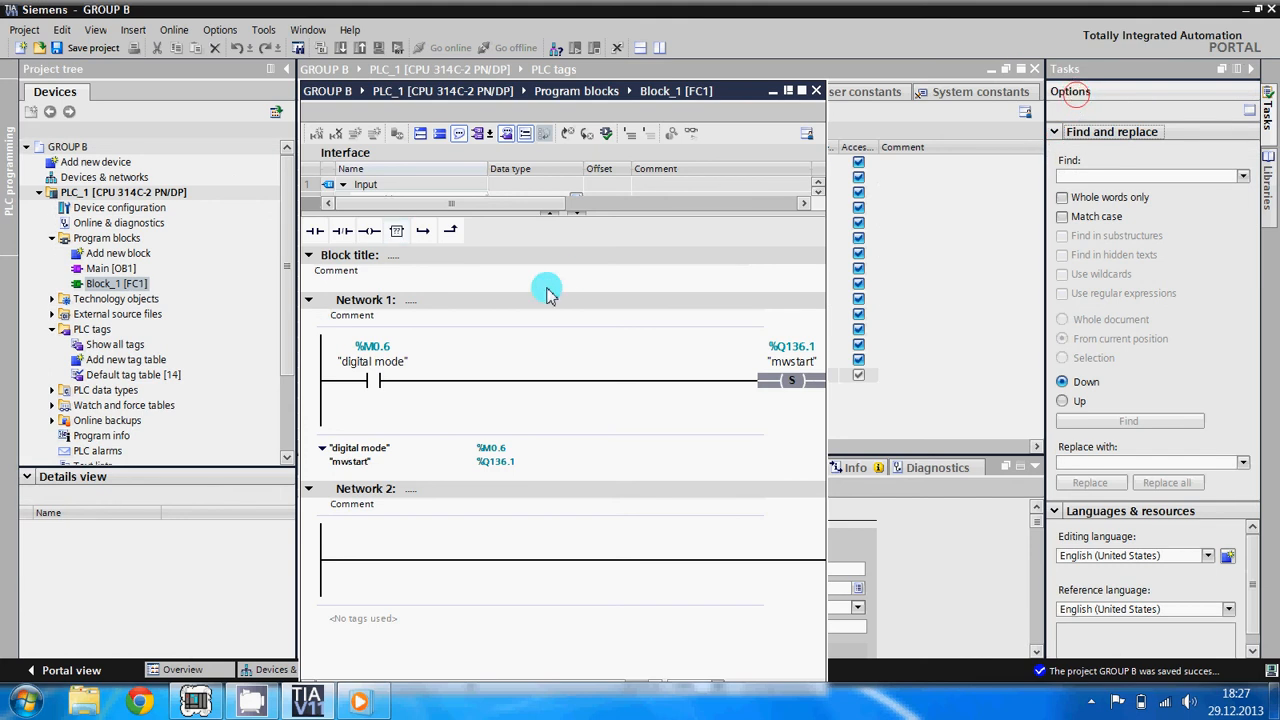
{"action": "left_click", "coordinate": [755, 388]}
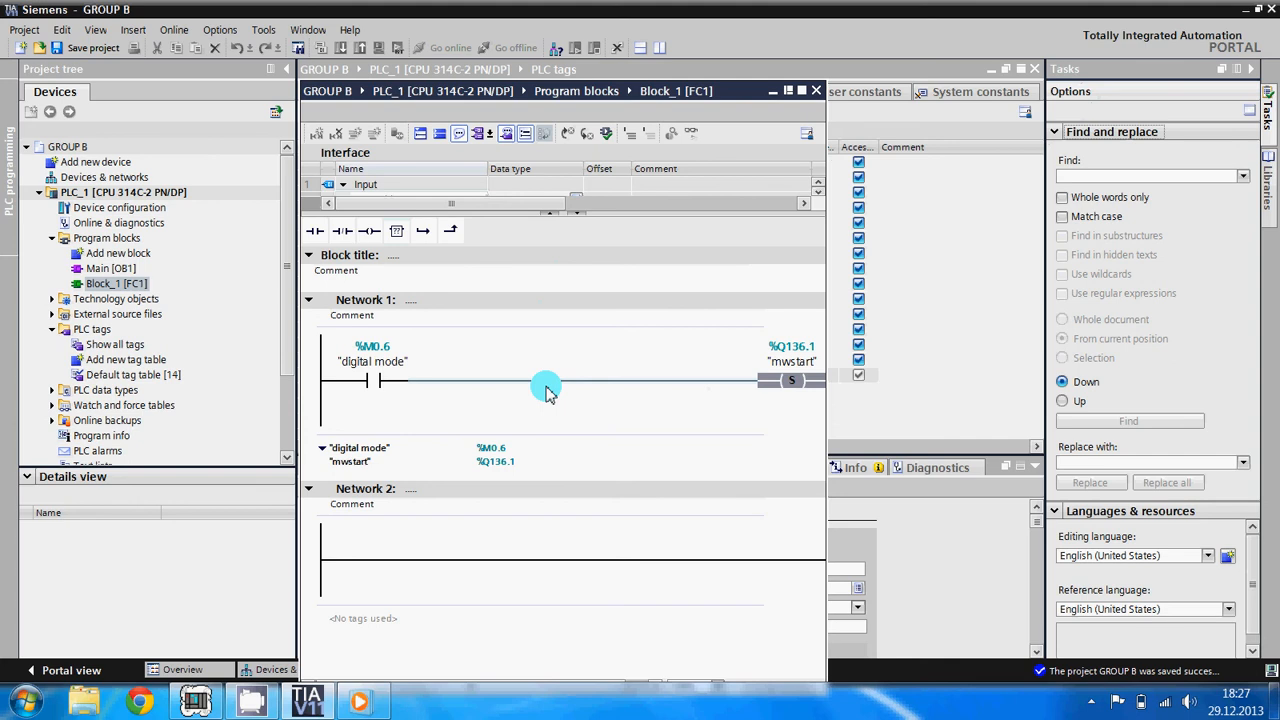
Step: Open a branch after the "digital mode" contact in Network 1 and add an output coil assigned to "digital mode" on it
{"action": "left_click", "coordinate": [501, 381]}
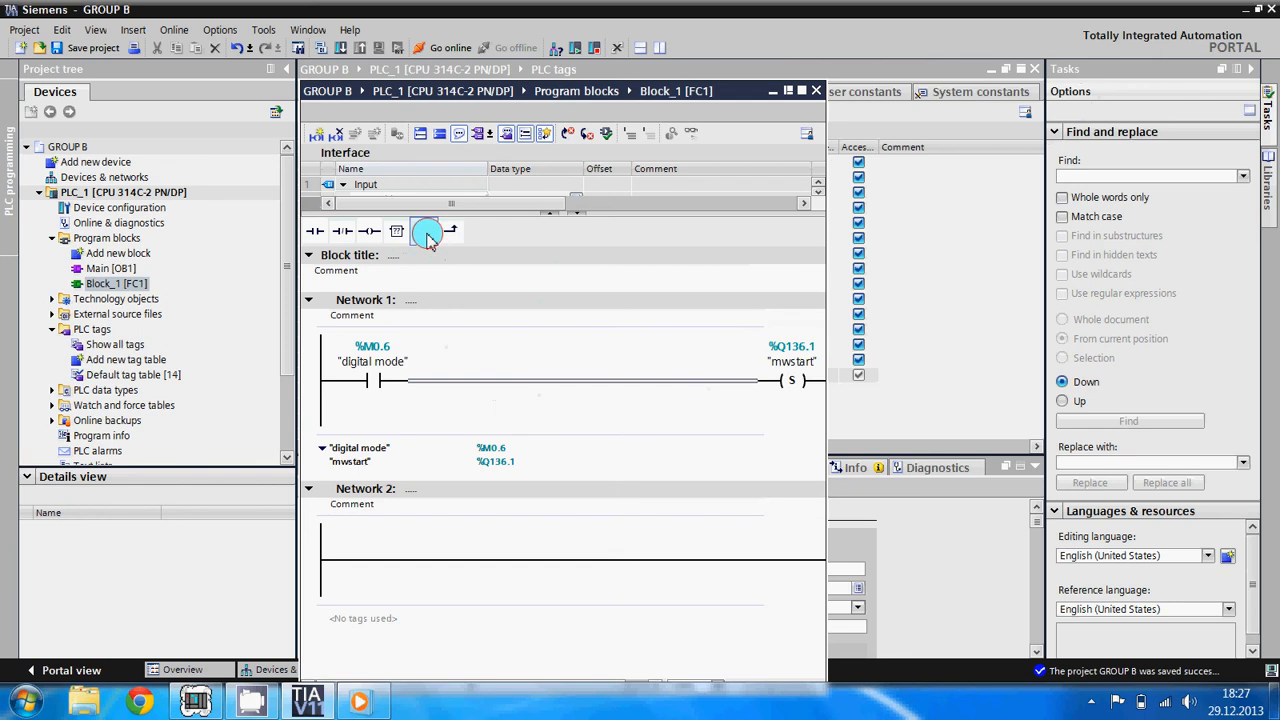
{"action": "left_click_drag", "start_coordinate": [429, 231], "coordinate": [447, 388]}
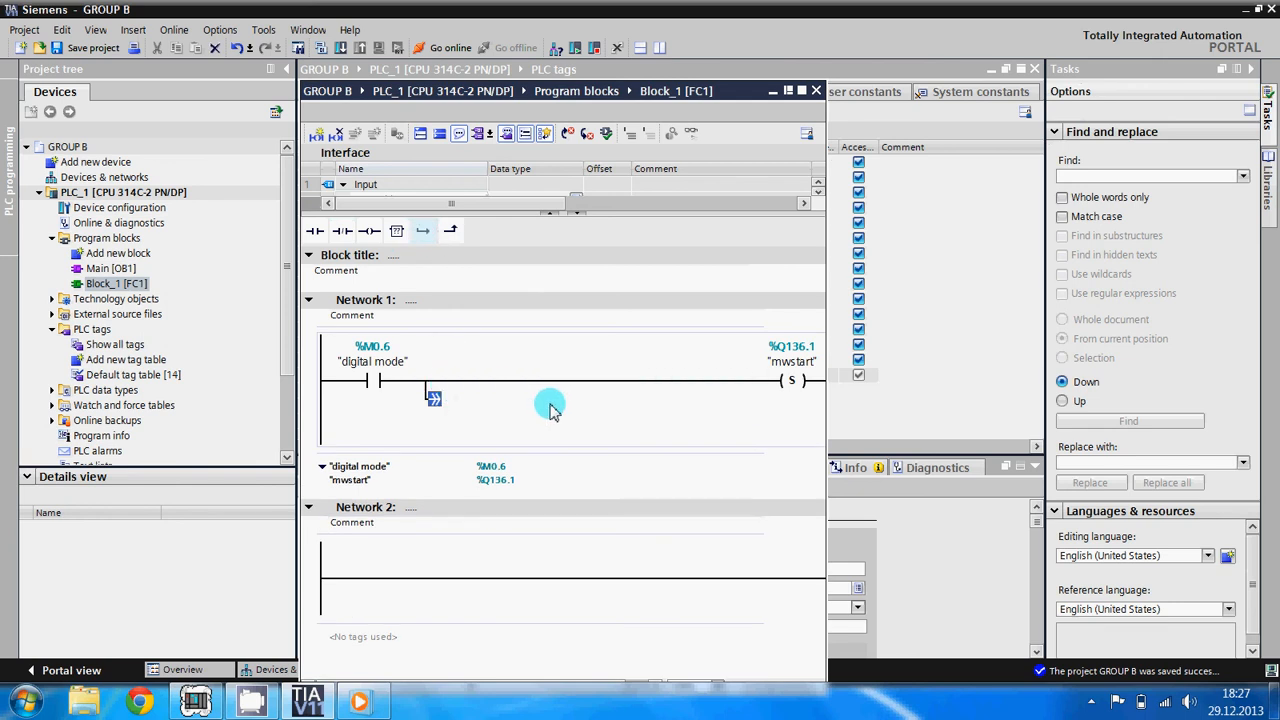
{"action": "left_click", "coordinate": [371, 232]}
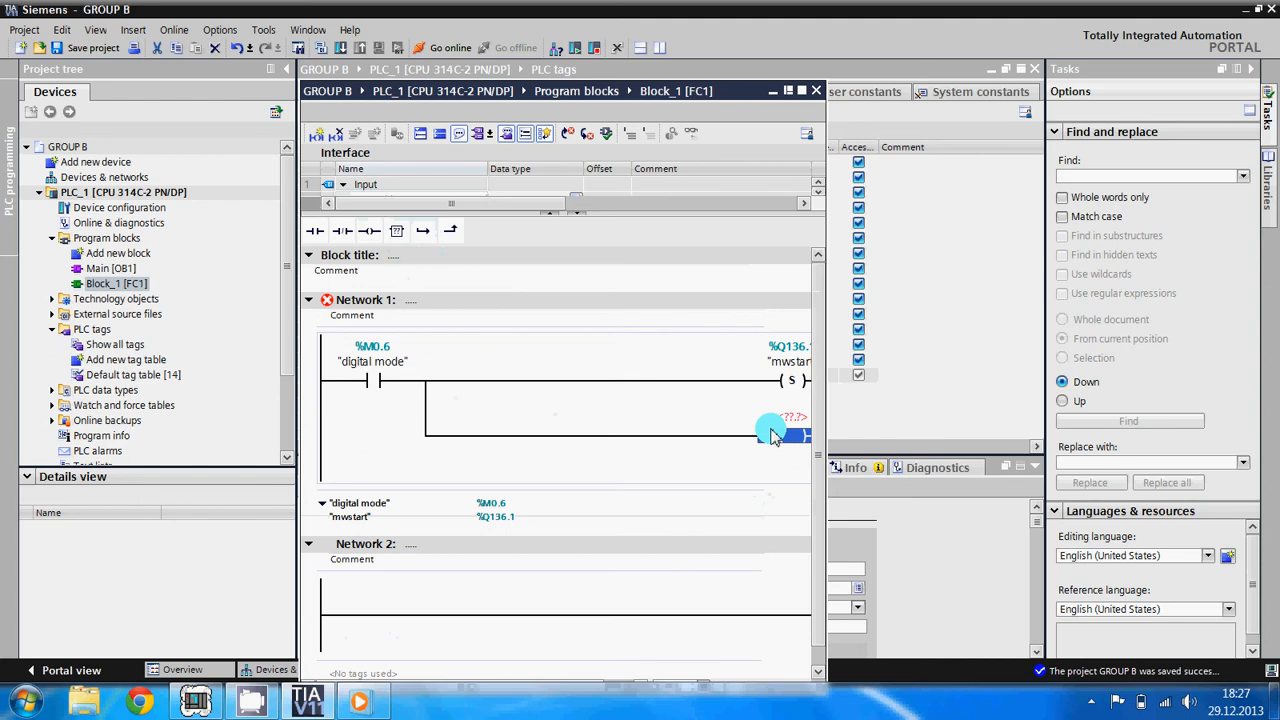
{"action": "left_click", "coordinate": [771, 430]}
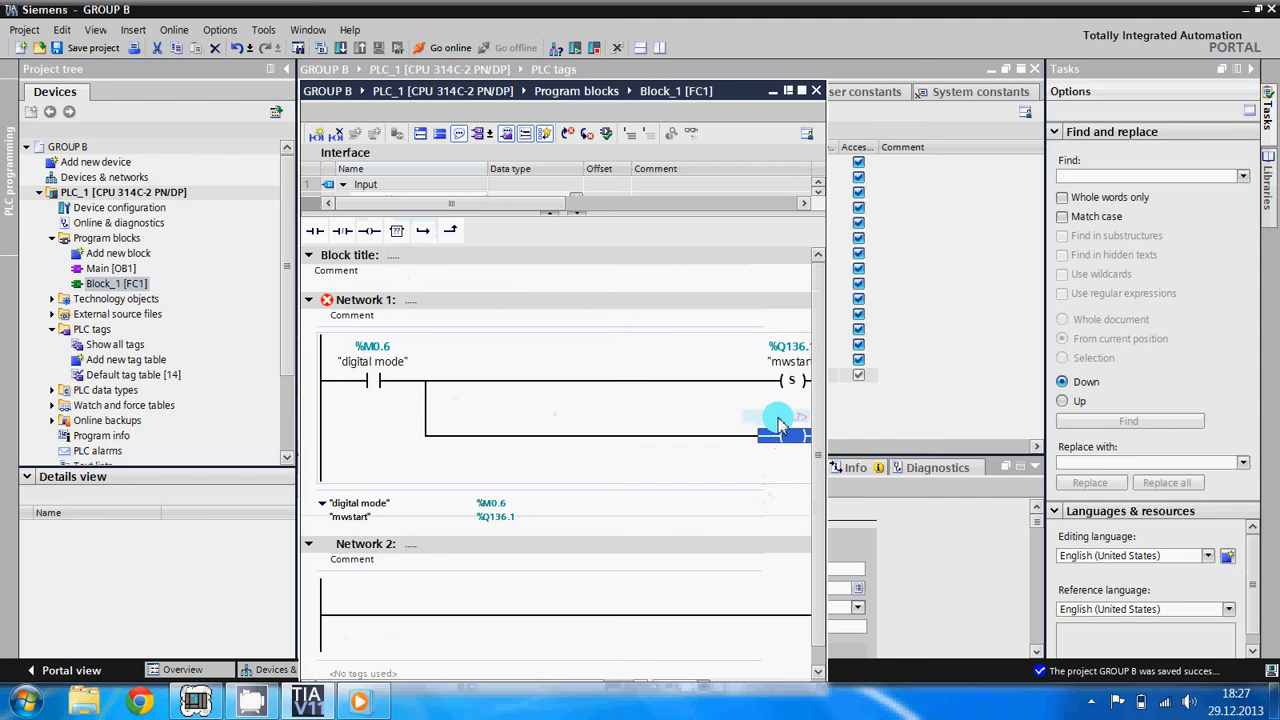
{"action": "left_click", "coordinate": [779, 417]}
{"action": "type", "text": "di"}
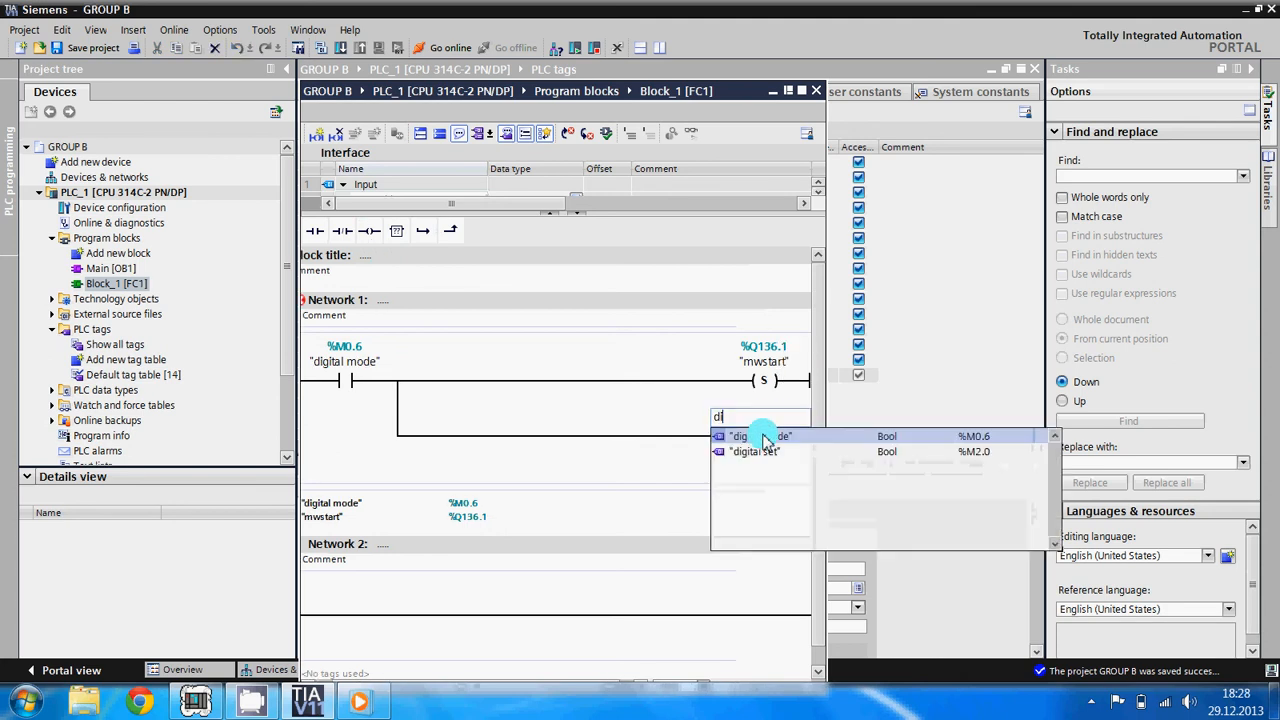
{"action": "left_click", "coordinate": [763, 440]}
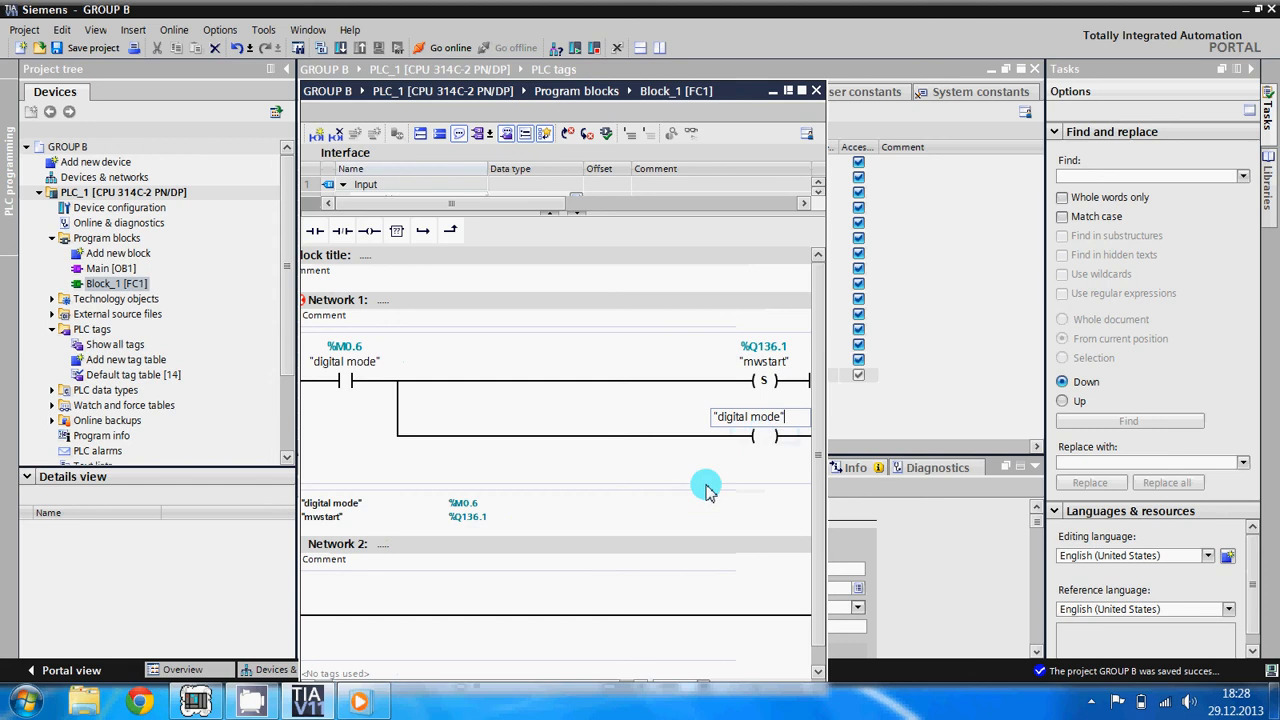
{"action": "key", "text": "Return"}
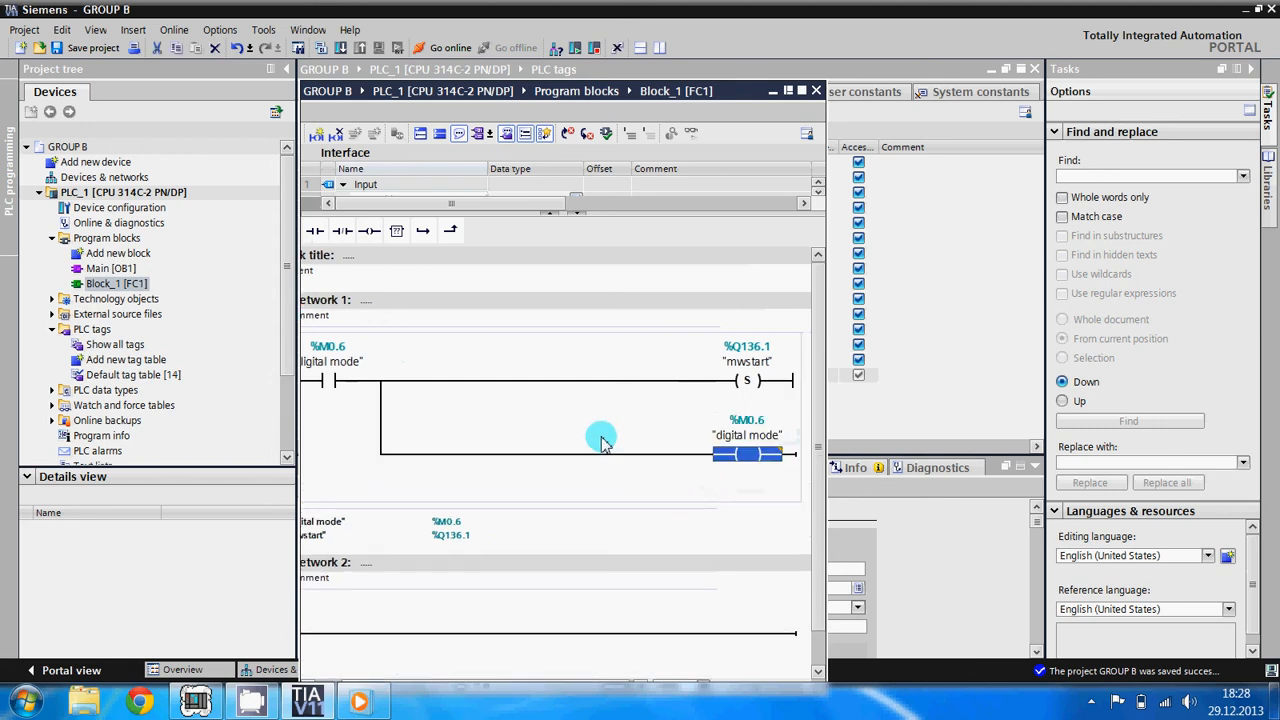
Step: Open another branch below the "digital mode" coil, starting from the existing branch line in Network 1
{"action": "left_click", "coordinate": [380, 452]}
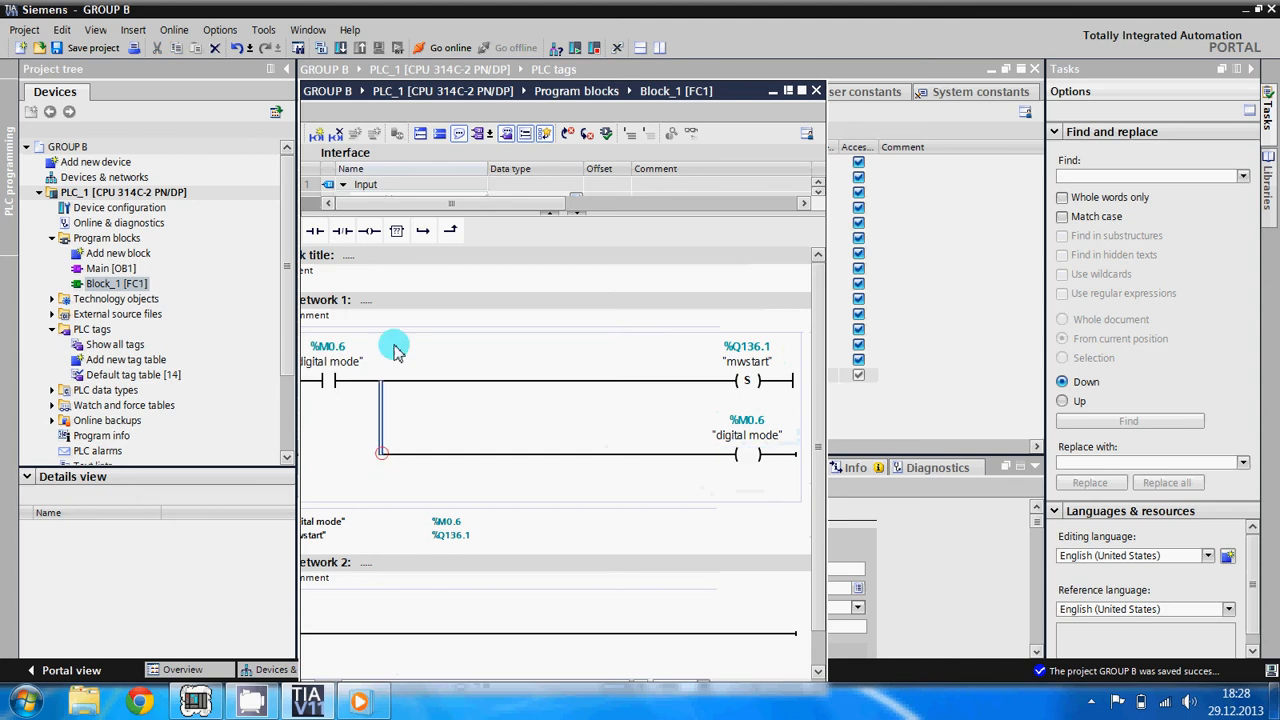
{"action": "left_click", "coordinate": [425, 231]}
{"action": "right_click", "coordinate": [563, 424]}
{"action": "mouse_move", "coordinate": [660, 553]}
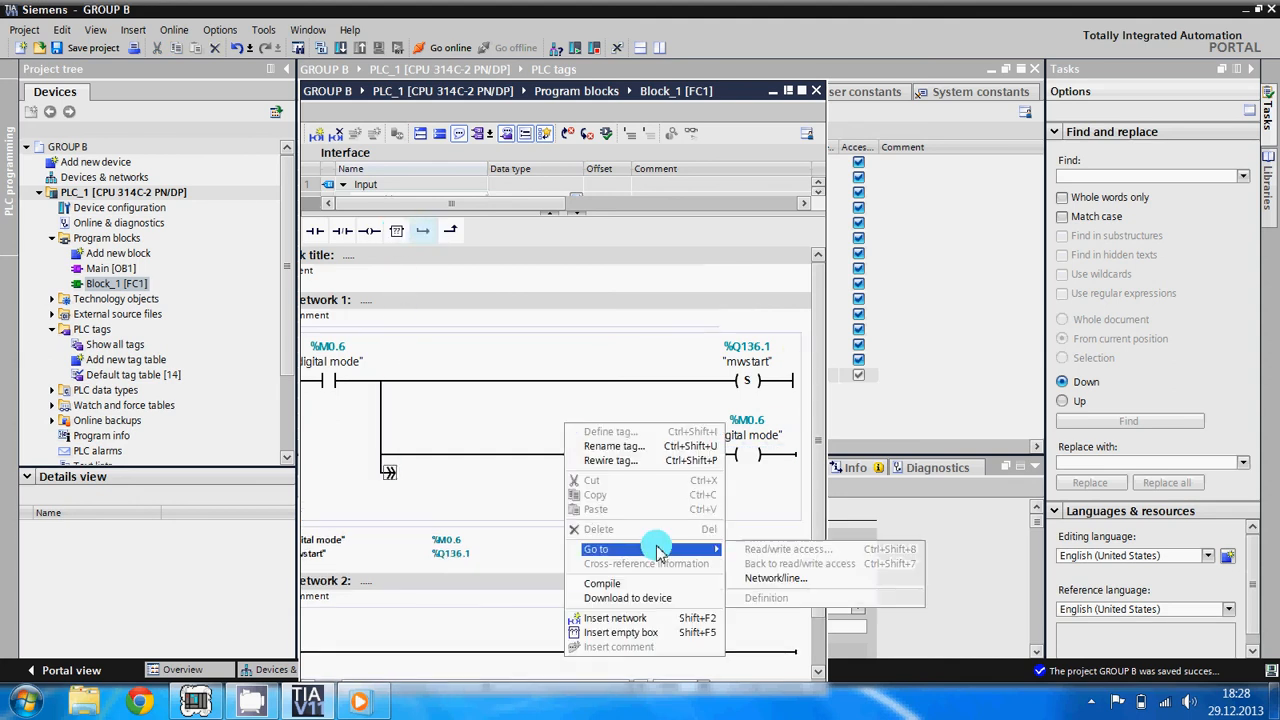
{"action": "left_click", "coordinate": [367, 233]}
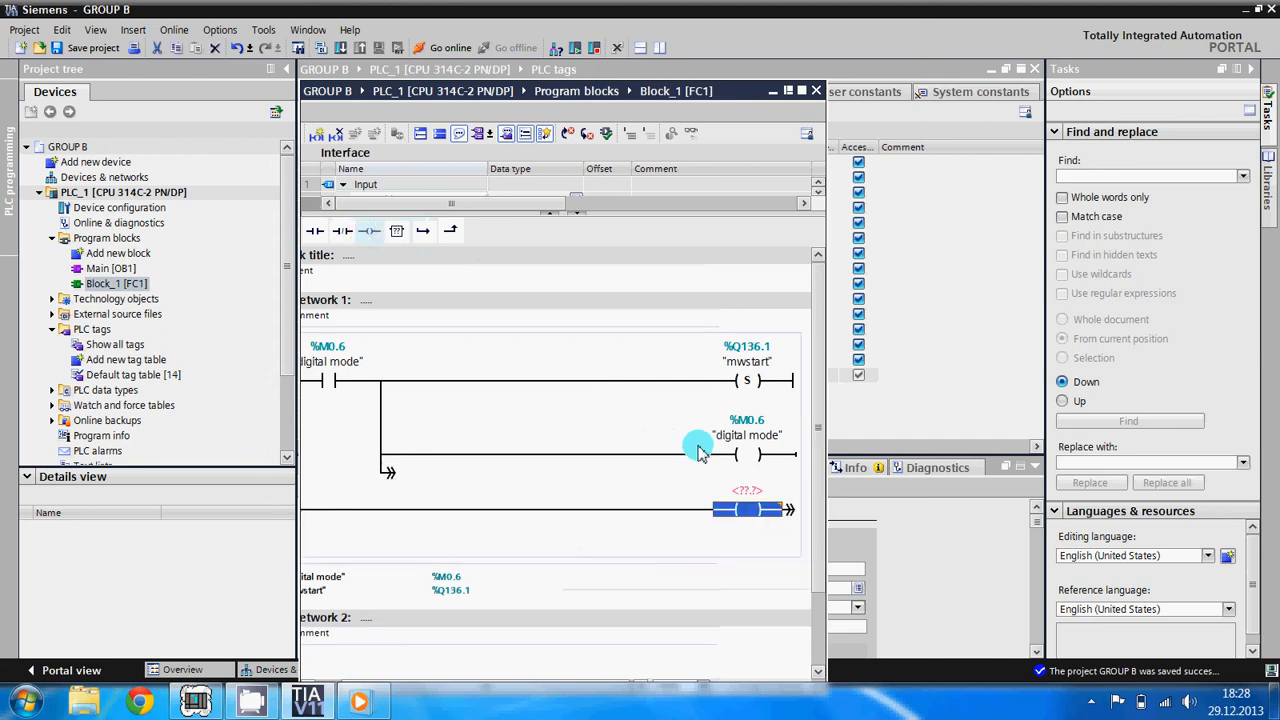
{"action": "left_click_drag", "start_coordinate": [492, 458], "coordinate": [748, 505]}
{"action": "right_click", "coordinate": [748, 505]}
{"action": "left_click", "coordinate": [747, 508]}
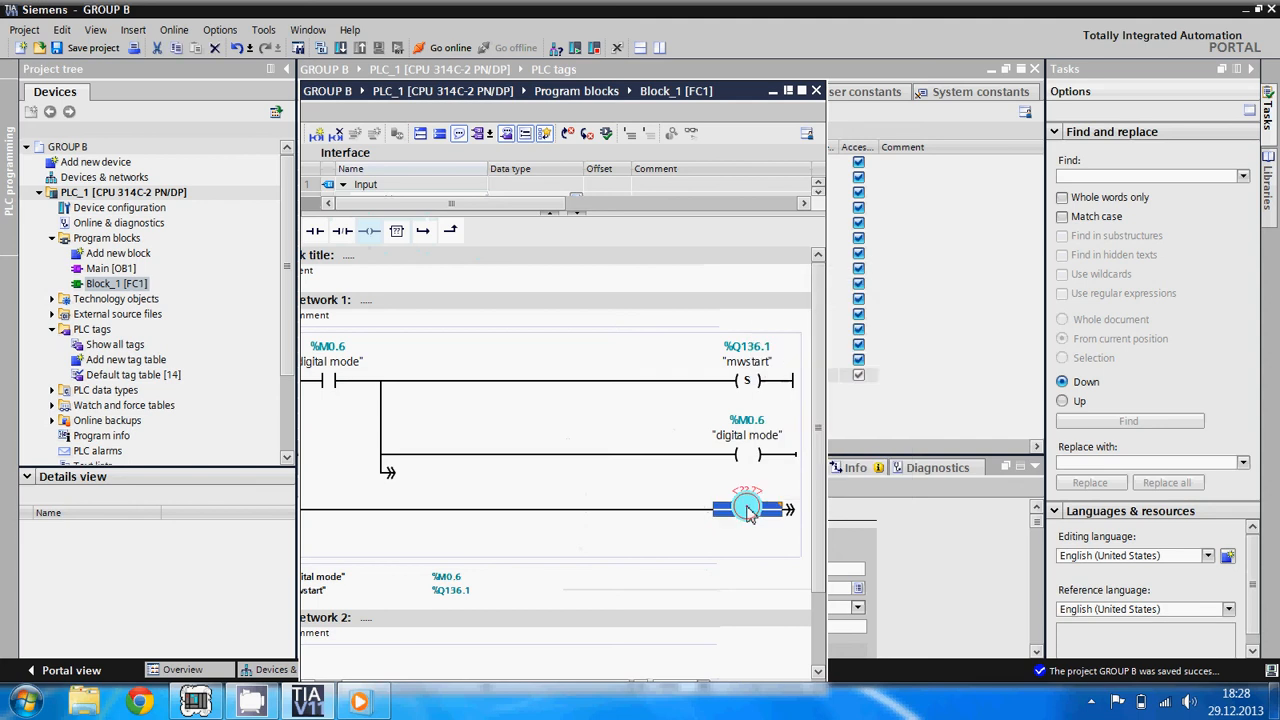
{"action": "right_click", "coordinate": [748, 510]}
{"action": "left_click", "coordinate": [771, 377]}
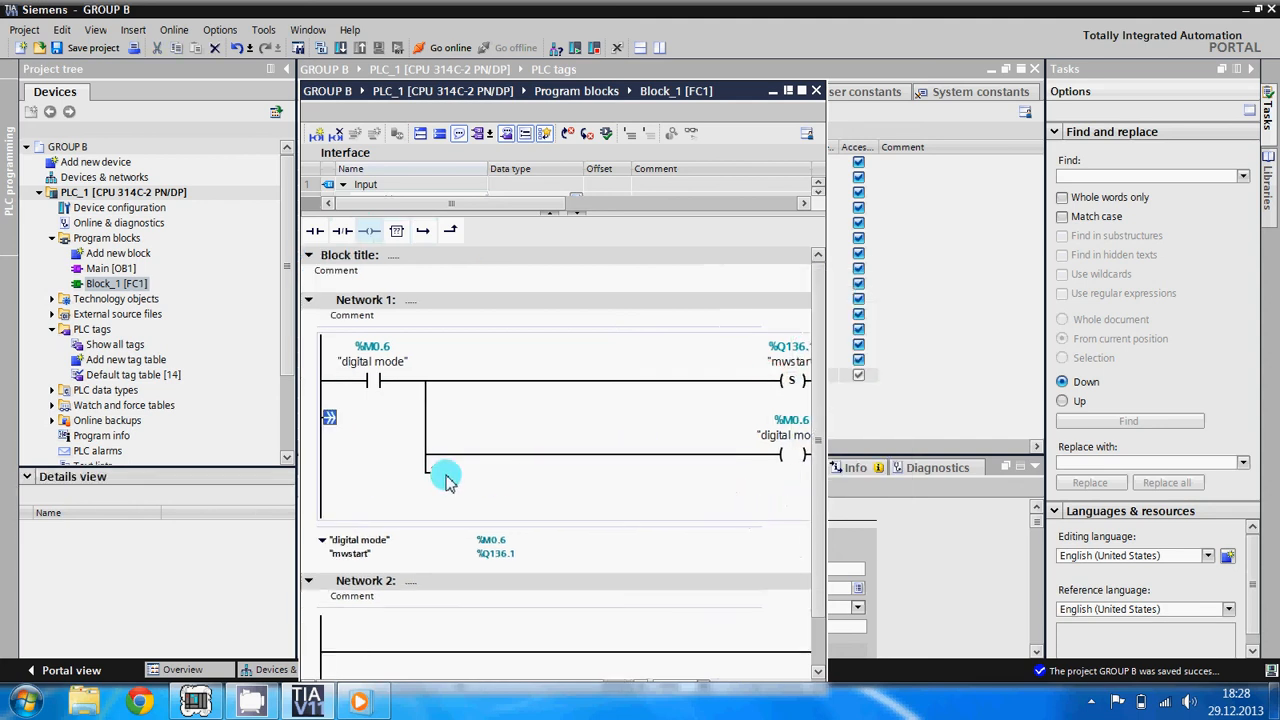
Step: Add an output coil on the lowest branch of Network 1 and assign it to "analoge mode"
{"action": "left_click", "coordinate": [366, 232]}
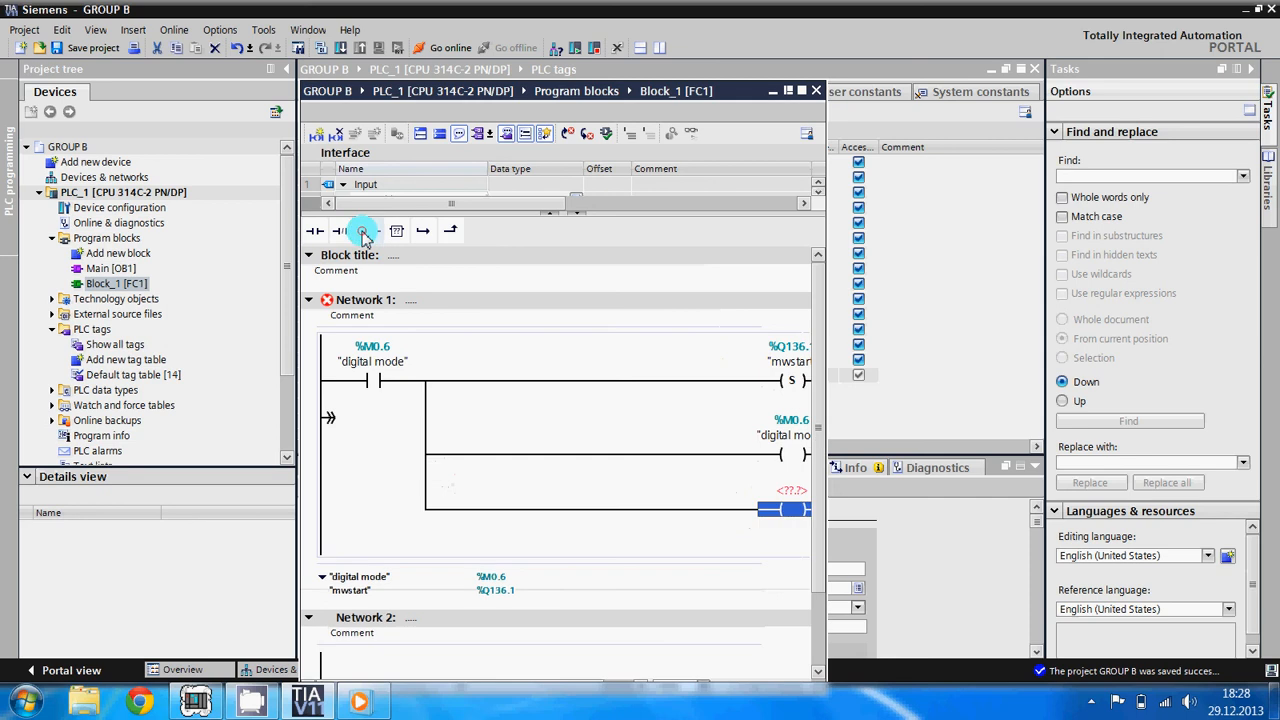
{"action": "left_click", "coordinate": [790, 490]}
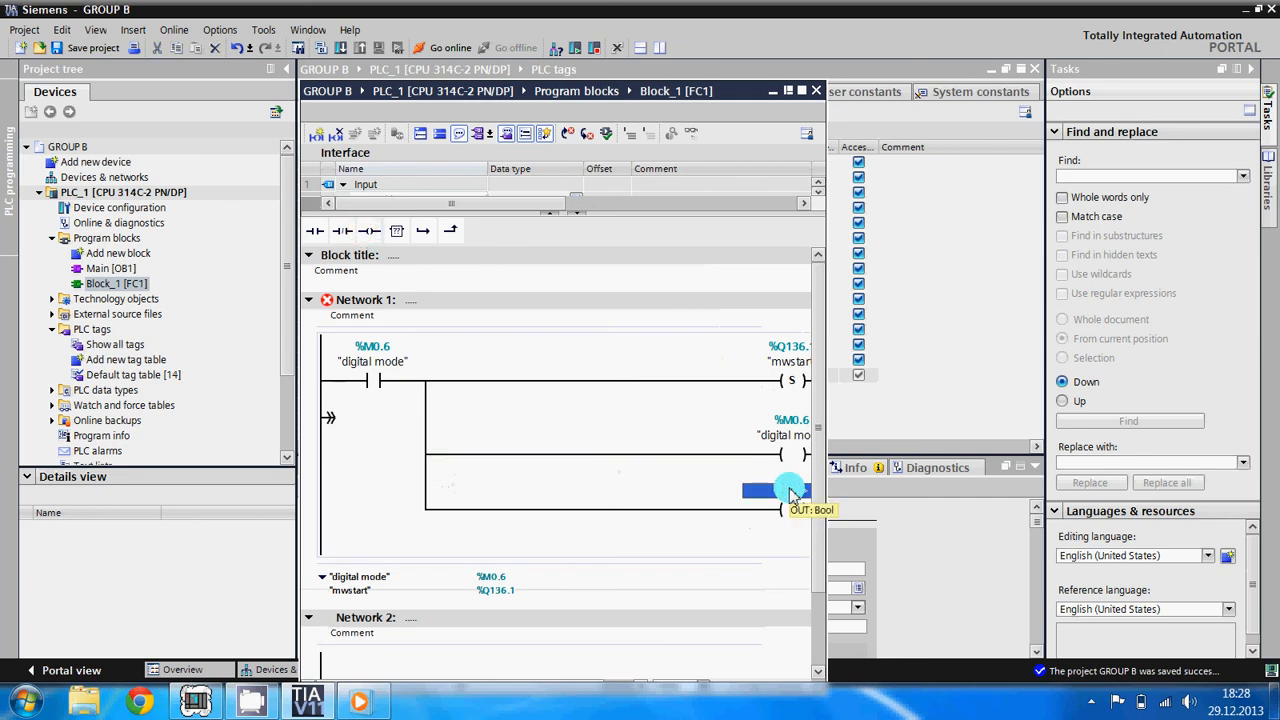
{"action": "type", "text": "ana"}
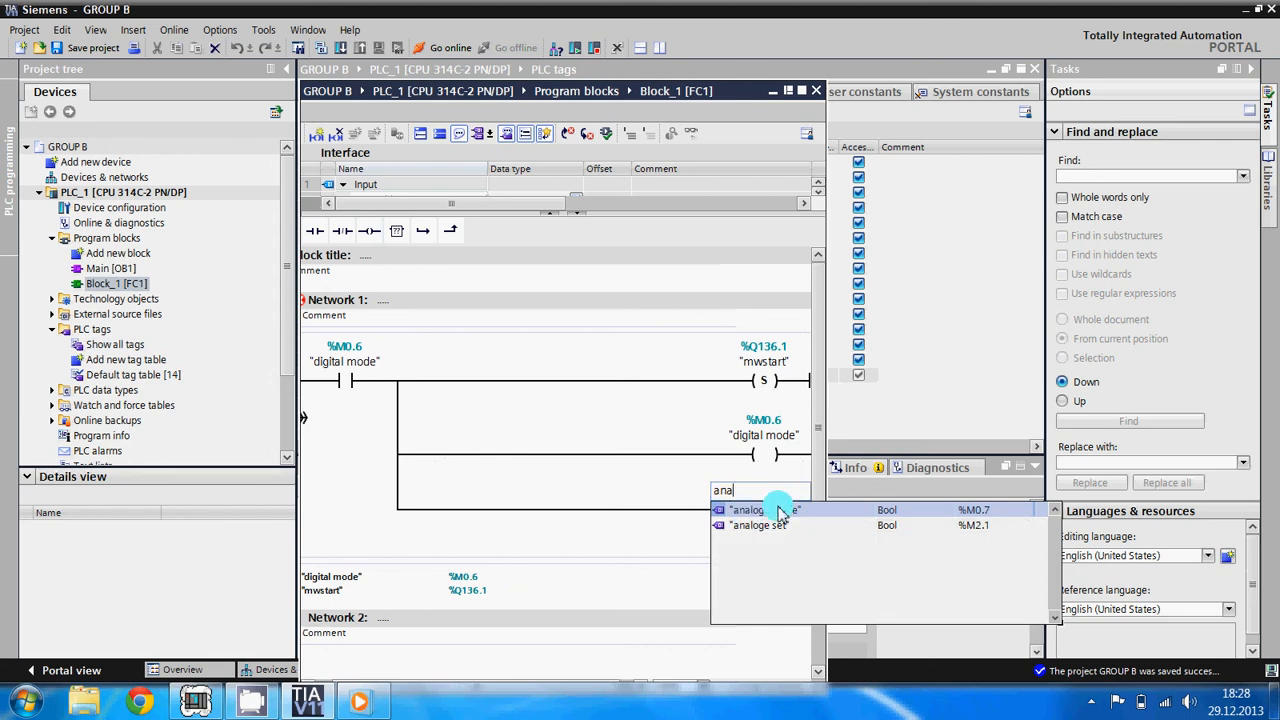
{"action": "left_click", "coordinate": [778, 512]}
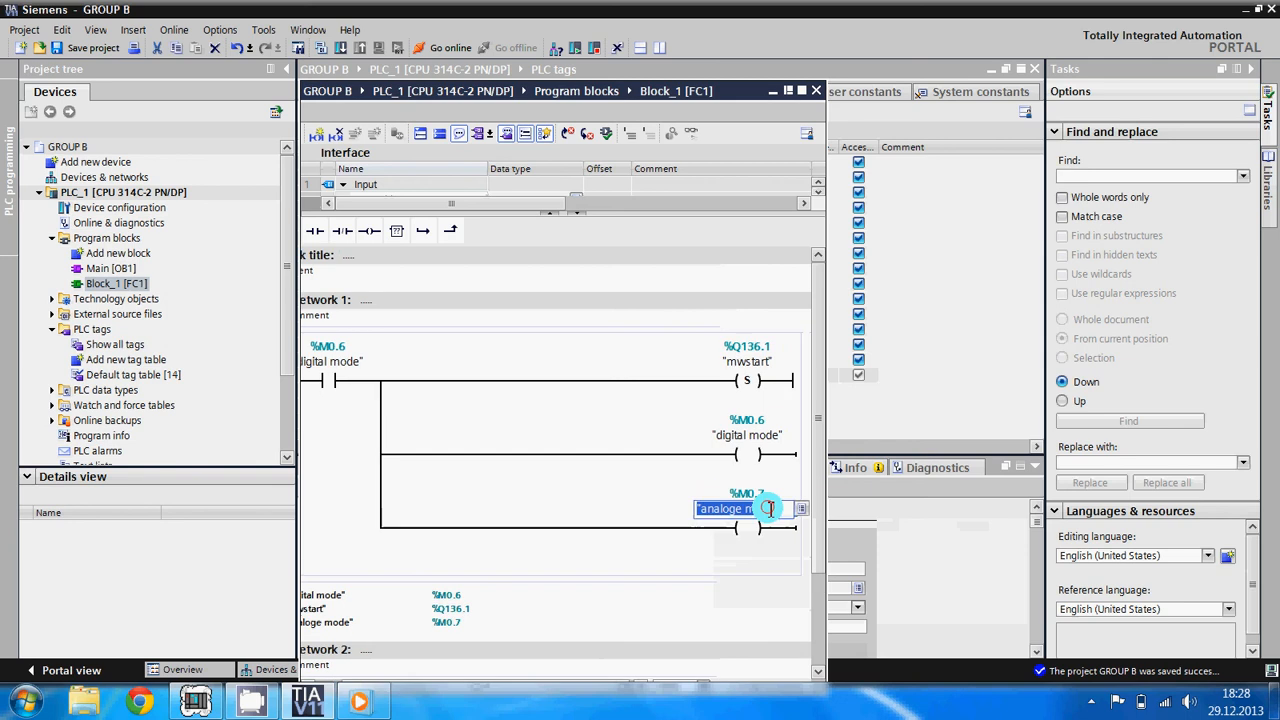
Step: Change the "digital mode" coil in Network 1 to a Set (S) coil
{"action": "left_click", "coordinate": [750, 455]}
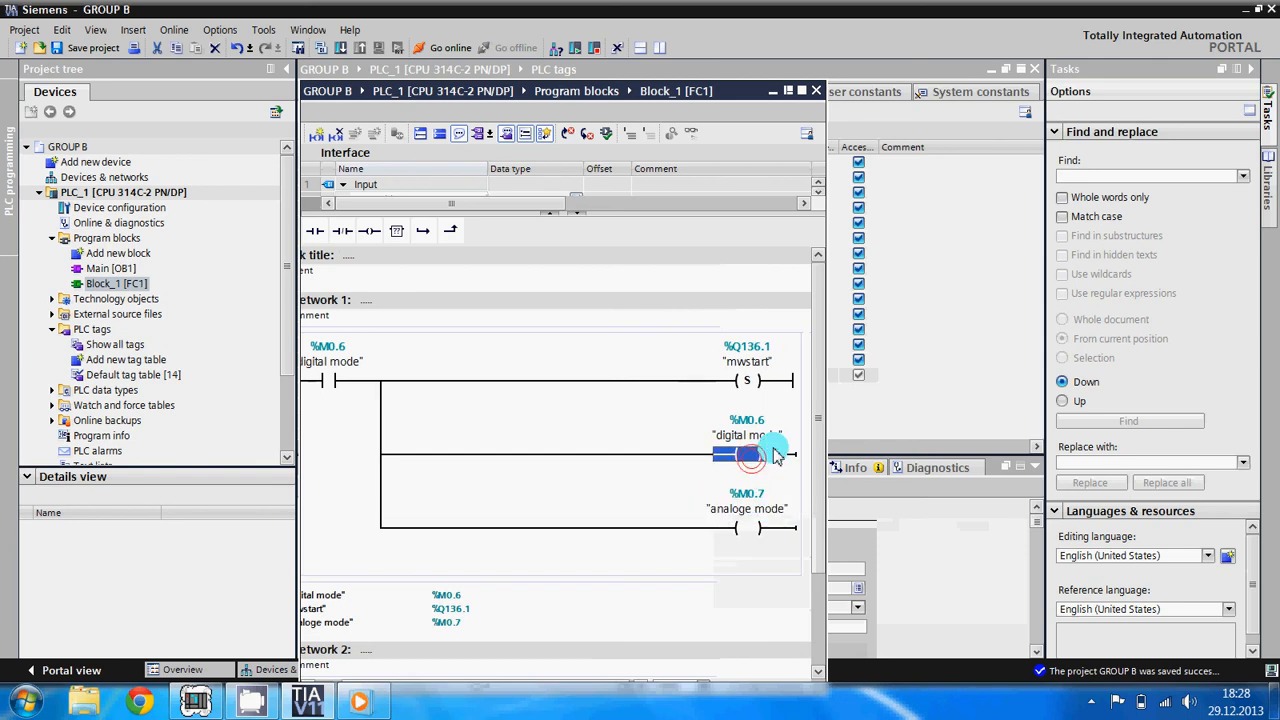
{"action": "left_click", "coordinate": [752, 458]}
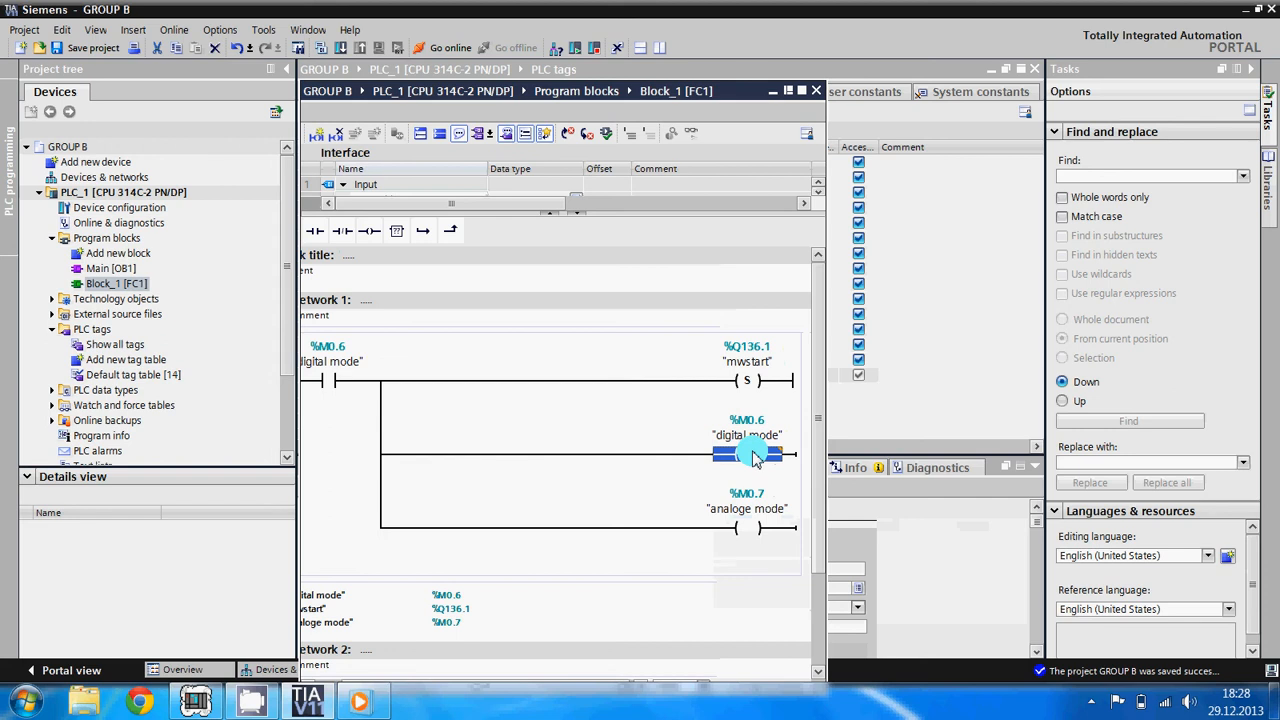
{"action": "right_click", "coordinate": [750, 457]}
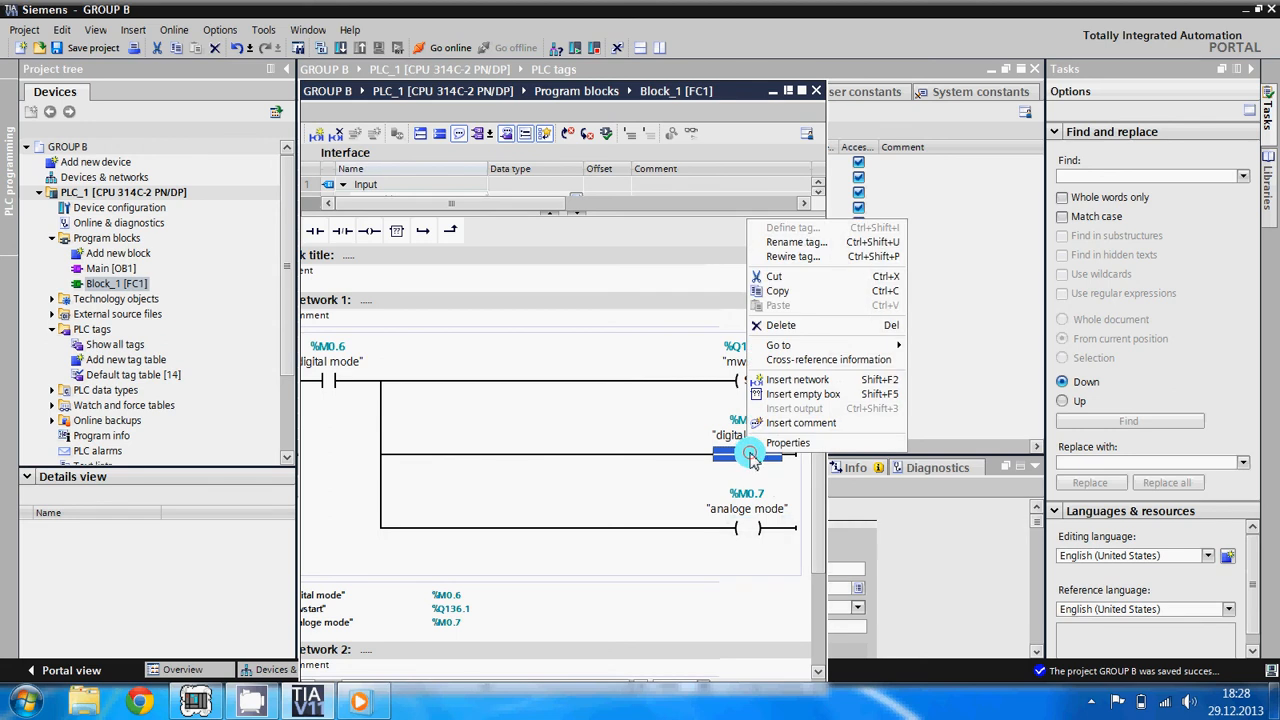
{"action": "left_click", "coordinate": [694, 436]}
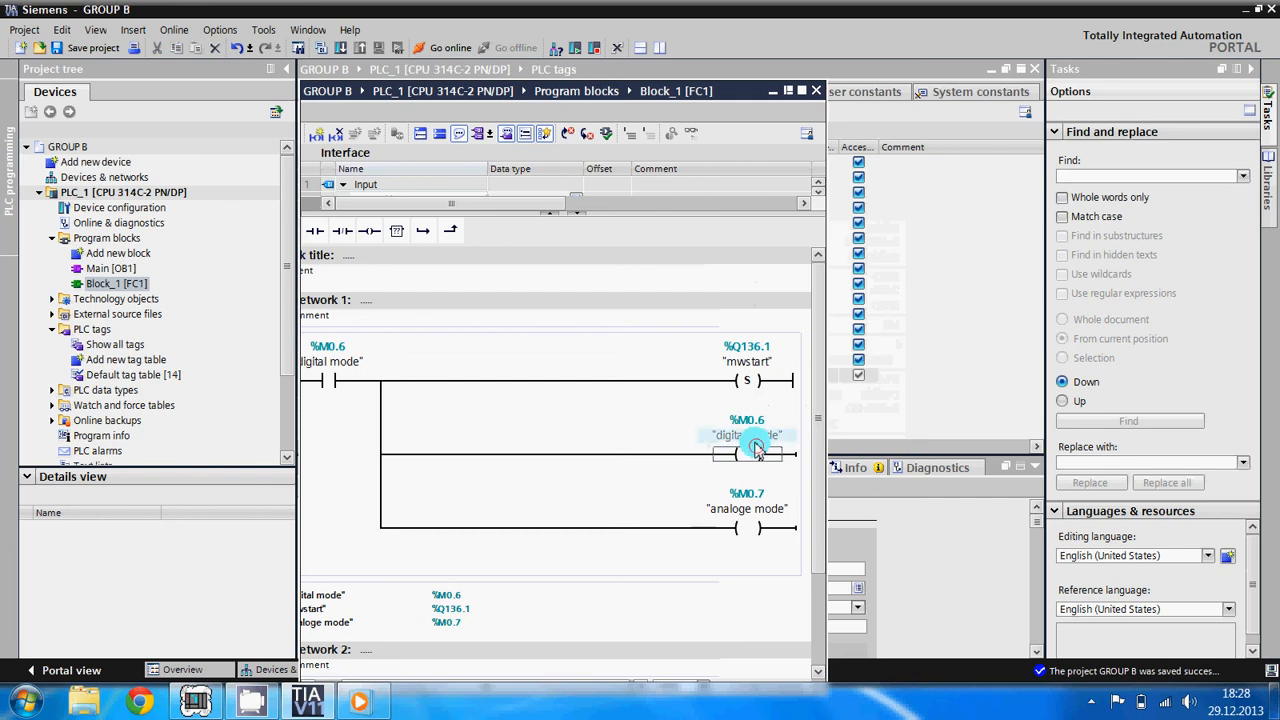
{"action": "left_click", "coordinate": [737, 441]}
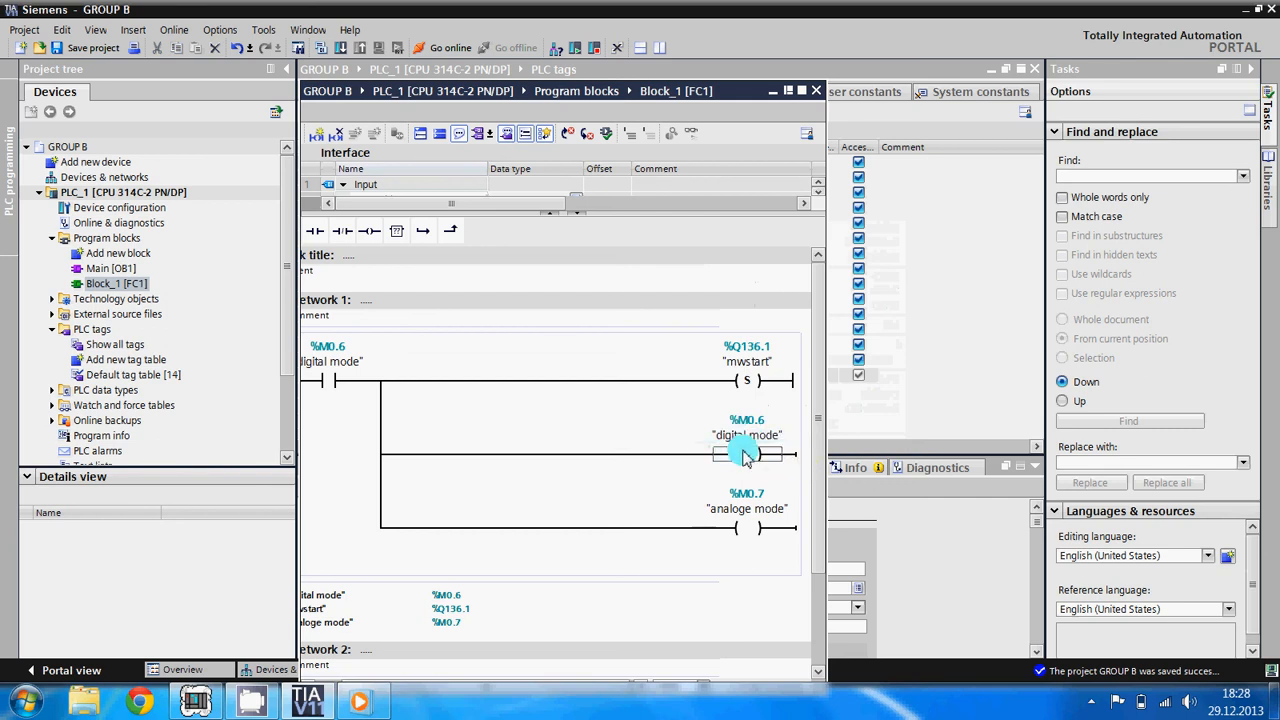
{"action": "double_click", "coordinate": [756, 462]}
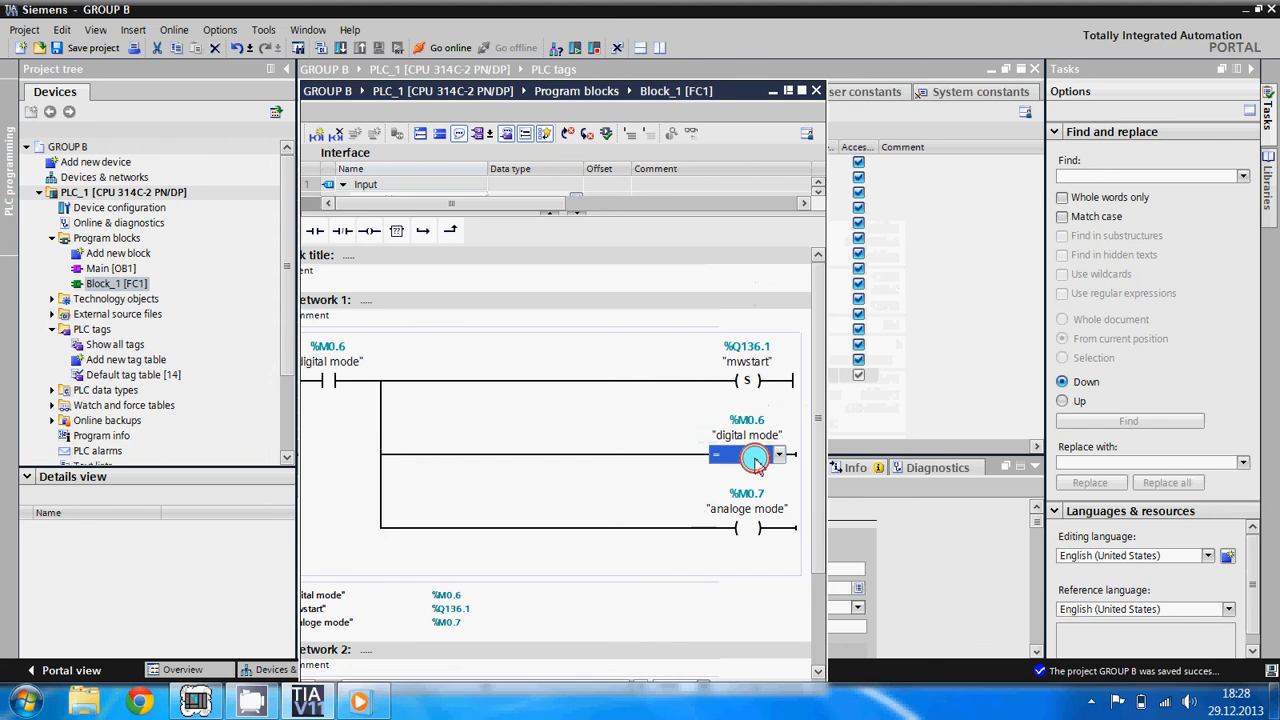
{"action": "left_click", "coordinate": [778, 455]}
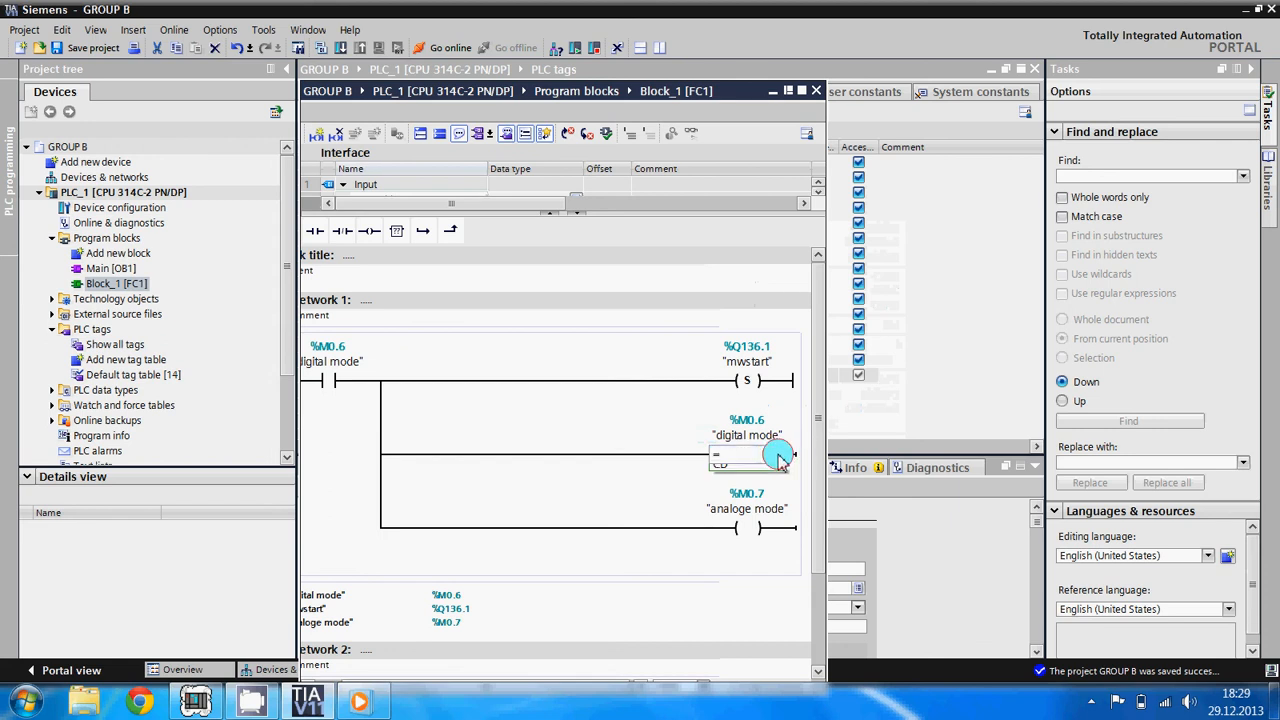
{"action": "left_click", "coordinate": [737, 487]}
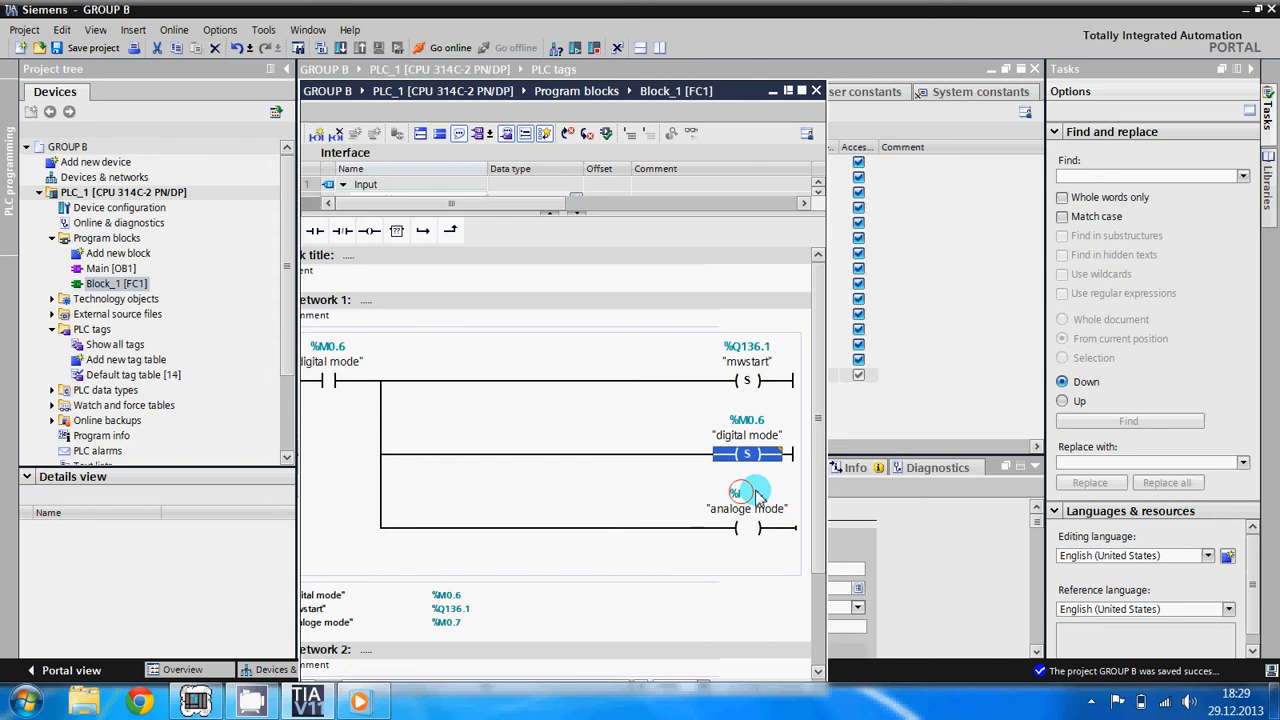
Step: Change the "analoge mode" coil in Network 1 to a Reset (R) coil
{"action": "left_click", "coordinate": [750, 530]}
{"action": "left_click", "coordinate": [777, 535]}
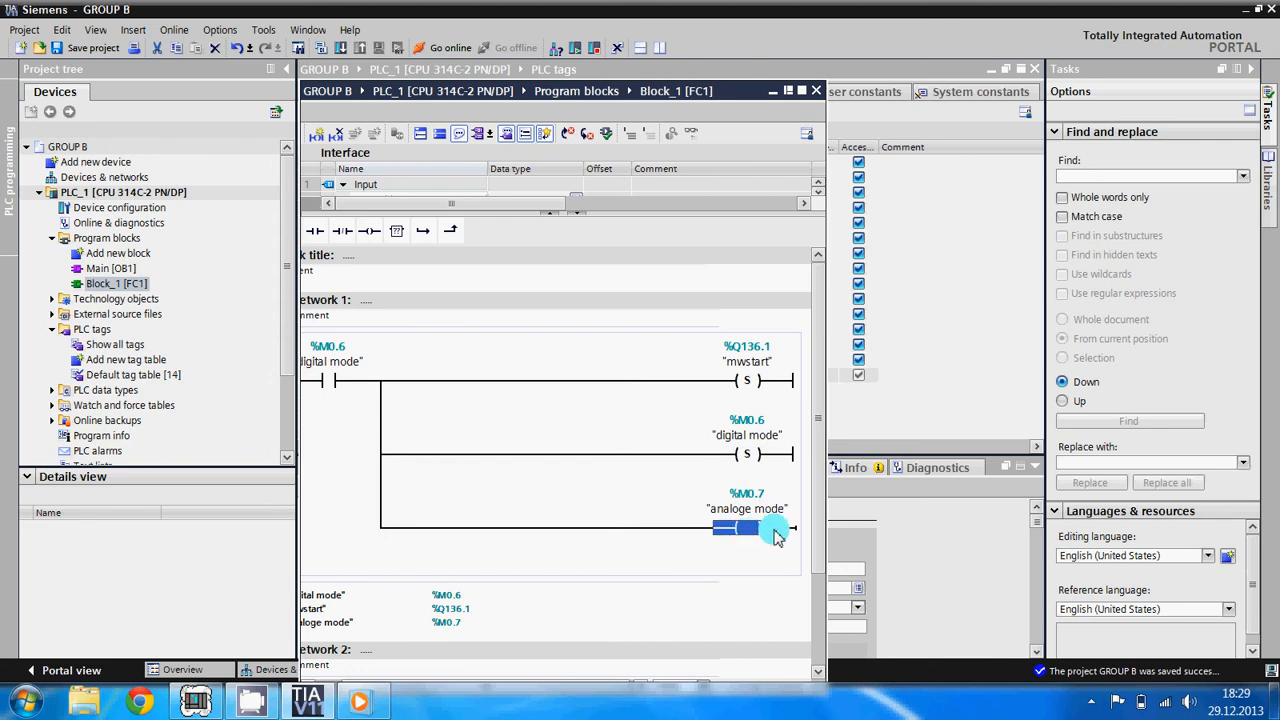
{"action": "left_click", "coordinate": [779, 528]}
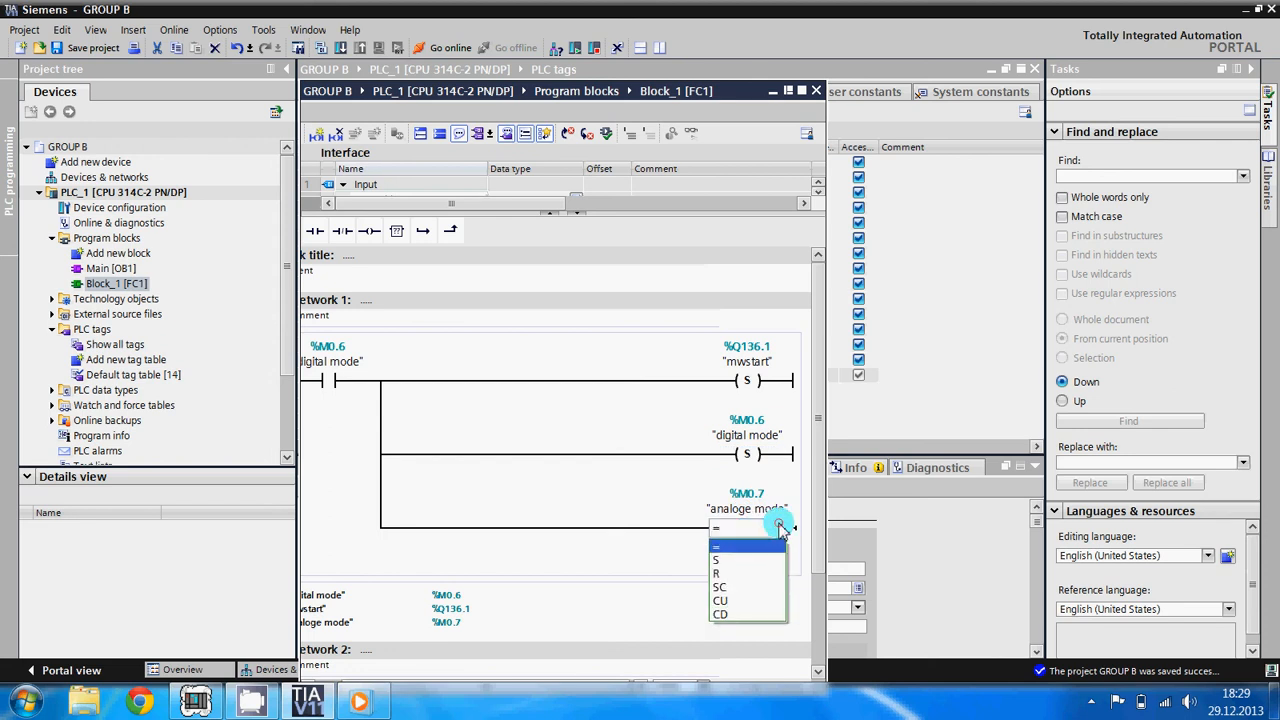
{"action": "left_click", "coordinate": [747, 575]}
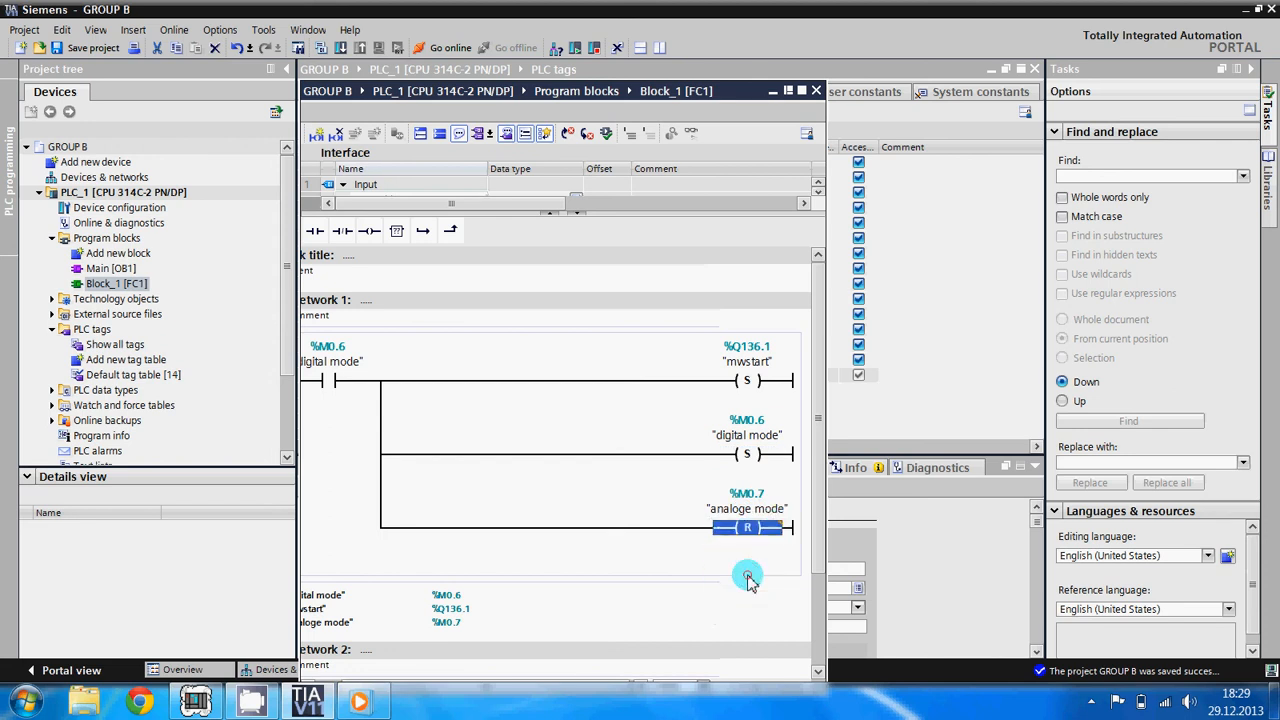
{"action": "left_click", "coordinate": [631, 490]}
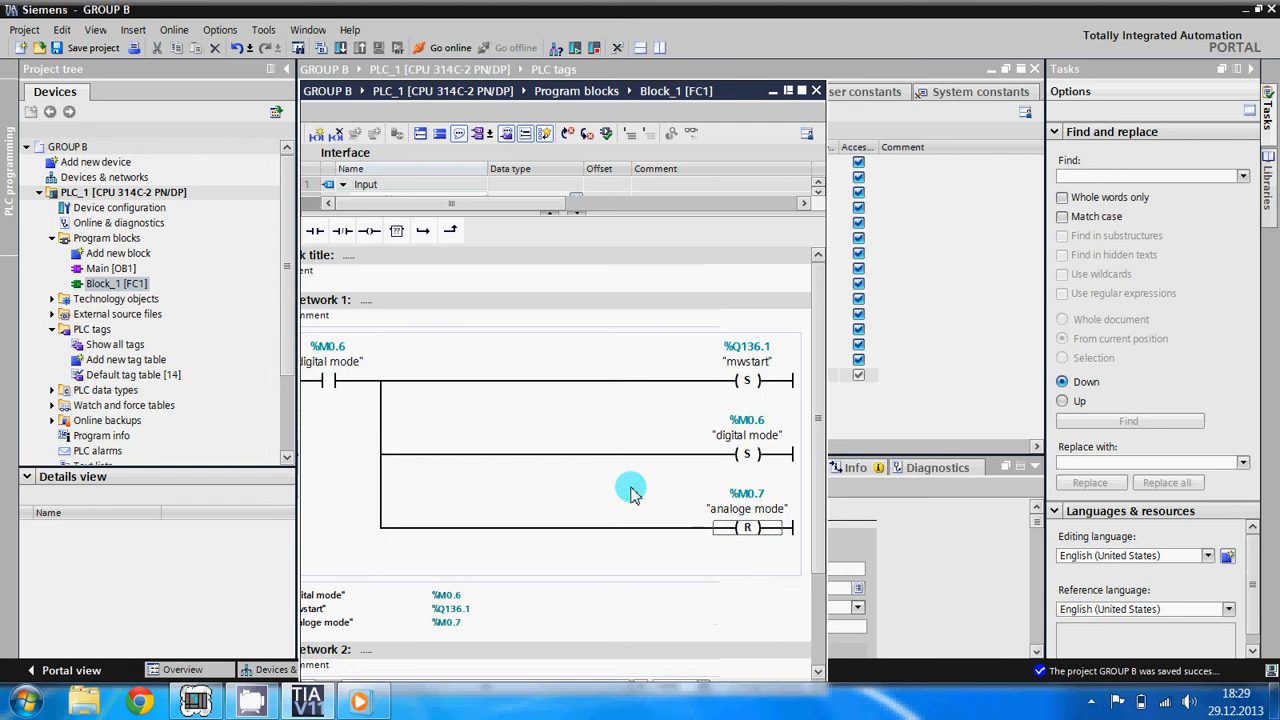
Step: Examine Network 1 from the "digital mode" contact through its three branches to the "mwstart", "digital mode" and "analoge mode" coils
{"action": "left_click", "coordinate": [443, 370]}
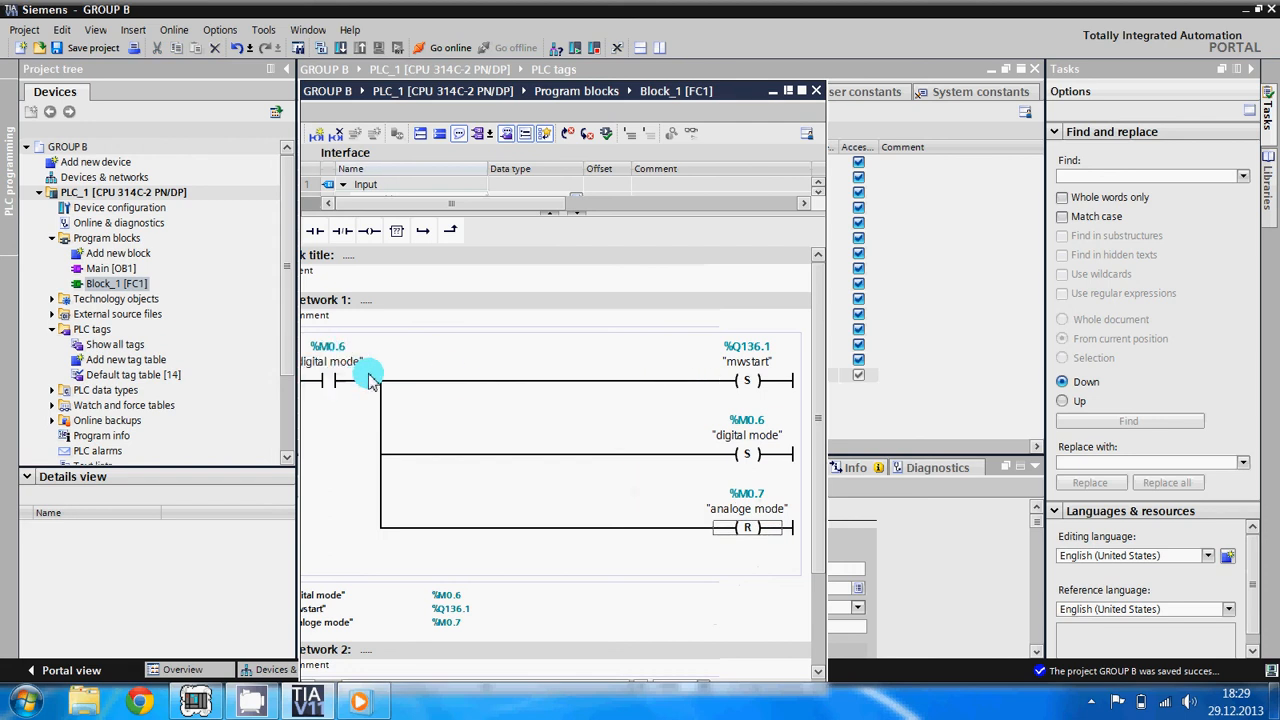
{"action": "left_click", "coordinate": [343, 362]}
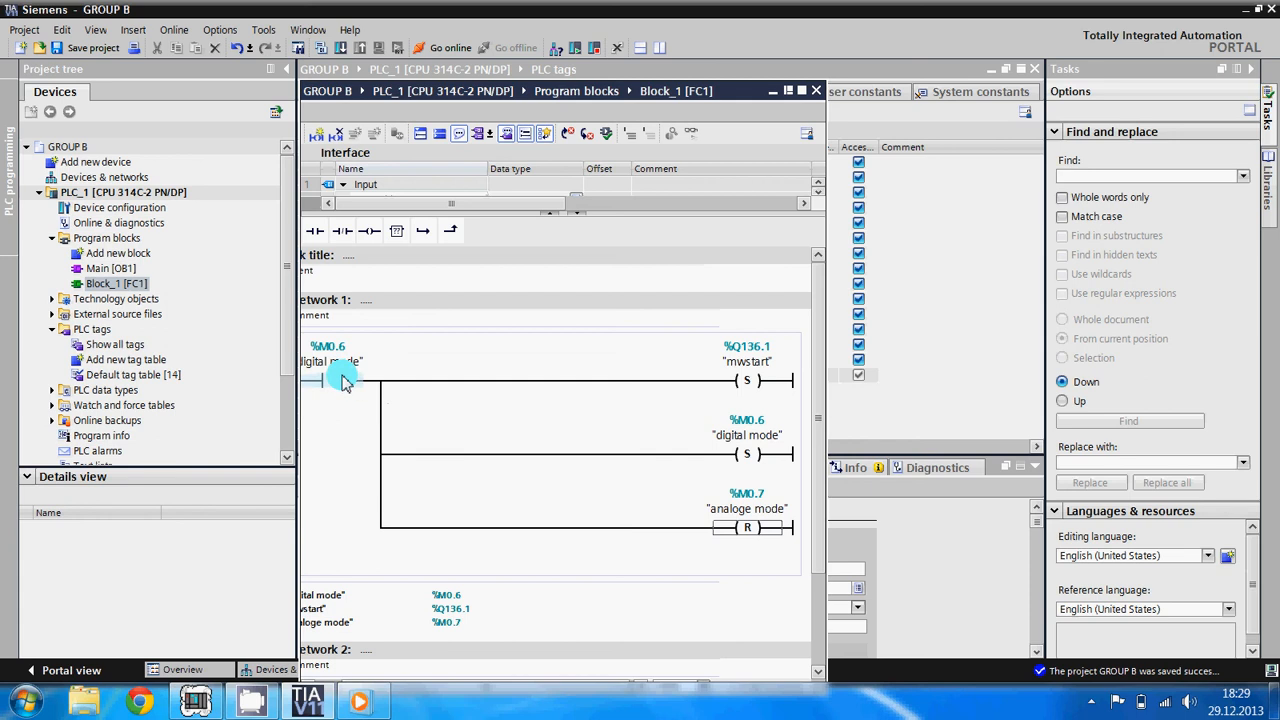
{"action": "left_click", "coordinate": [347, 375]}
{"action": "left_click", "coordinate": [402, 381]}
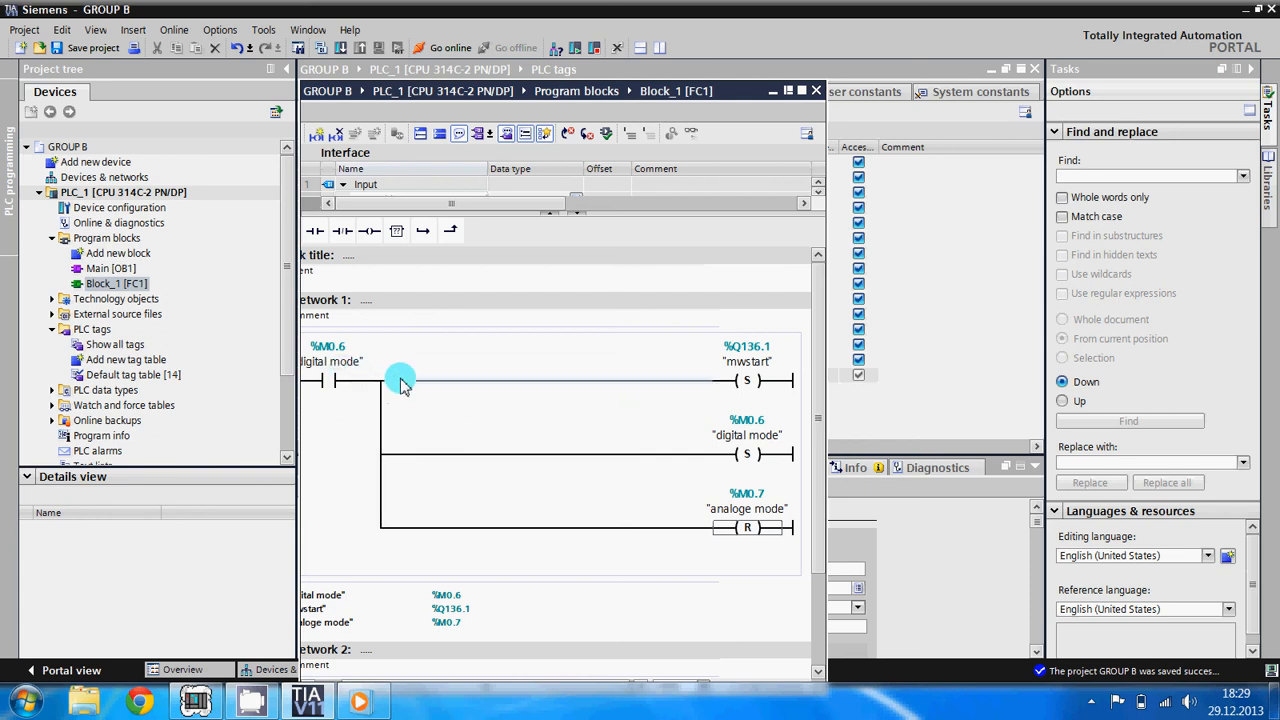
{"action": "left_click", "coordinate": [760, 383]}
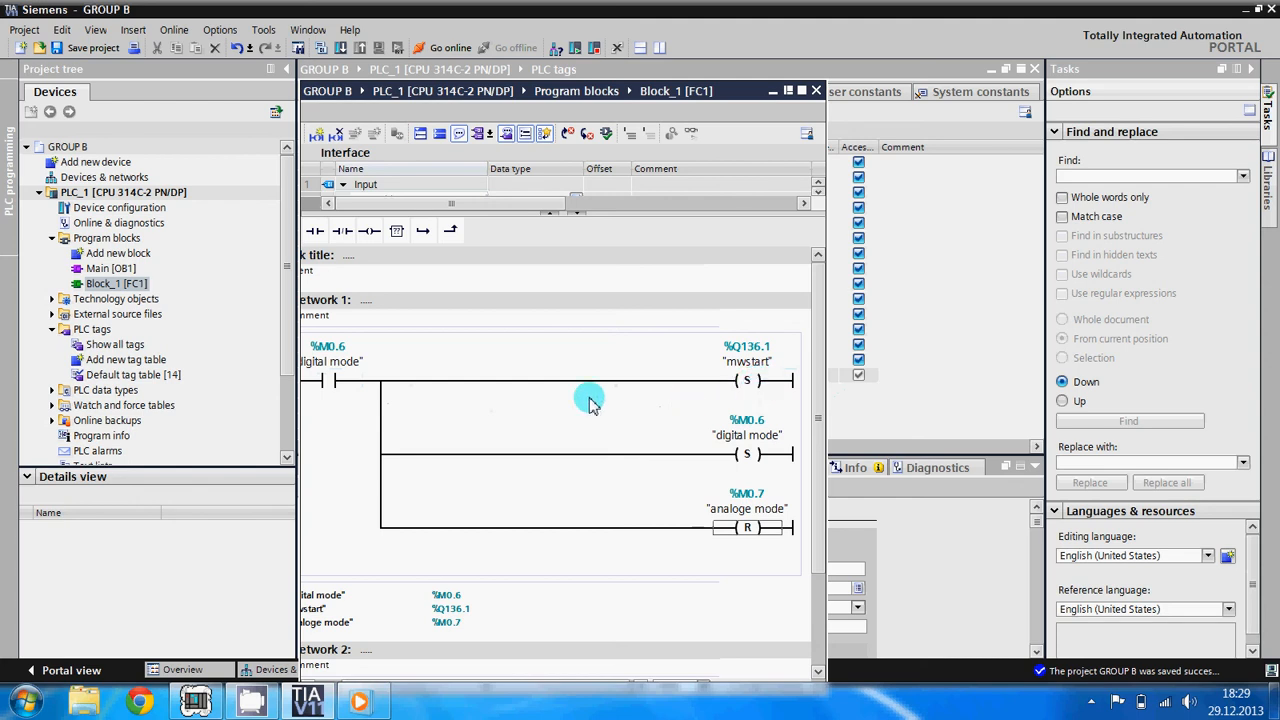
{"action": "left_click", "coordinate": [500, 383]}
{"action": "left_click", "coordinate": [437, 456]}
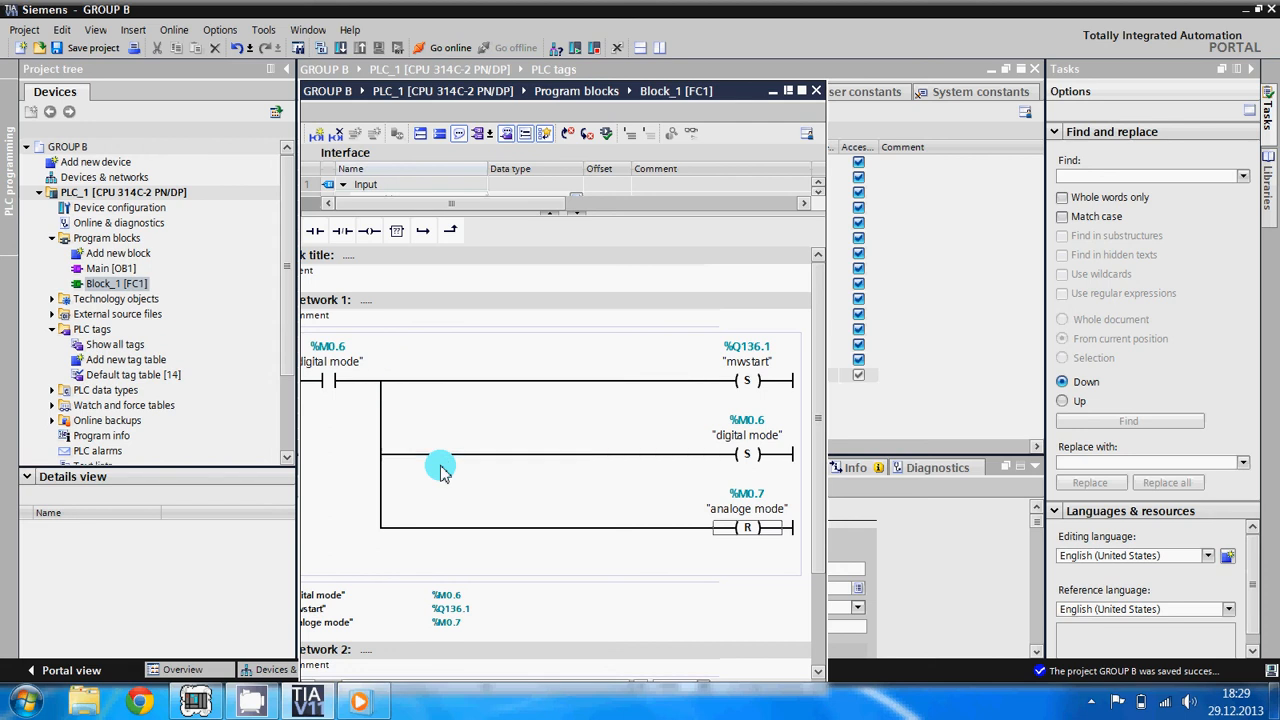
{"action": "left_click", "coordinate": [750, 456]}
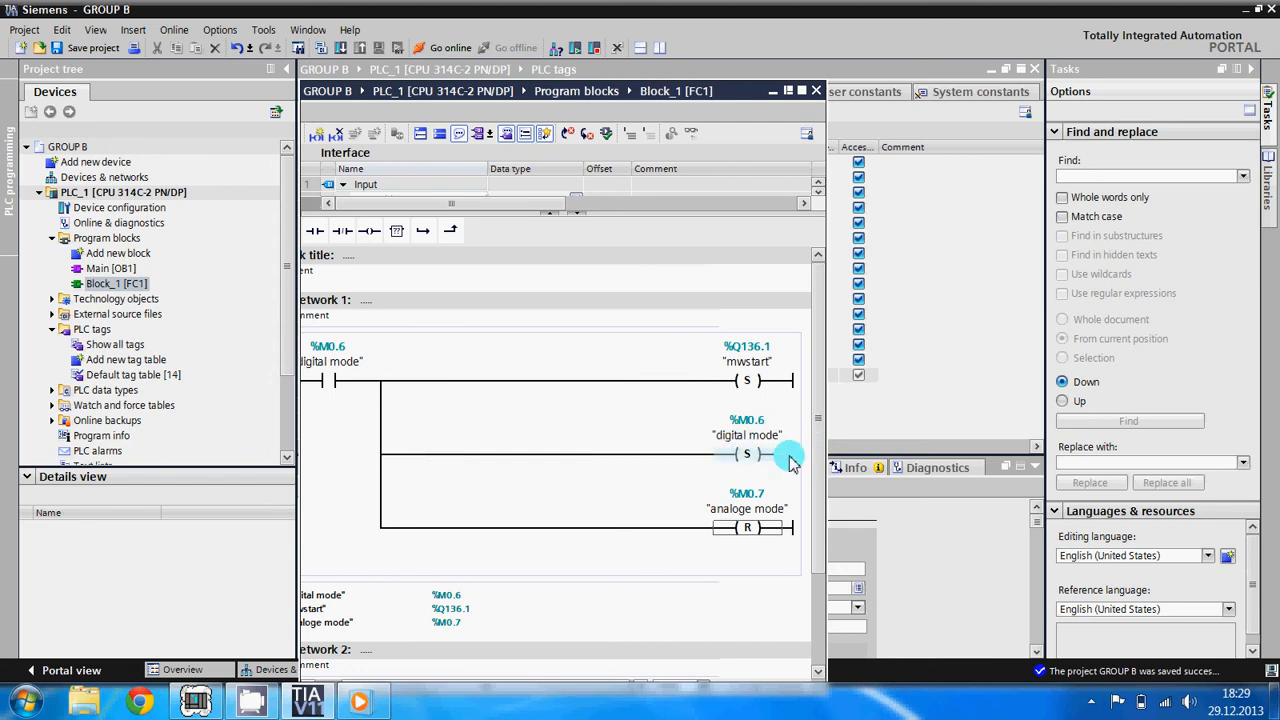
{"action": "left_click", "coordinate": [760, 488]}
{"action": "left_click", "coordinate": [745, 528]}
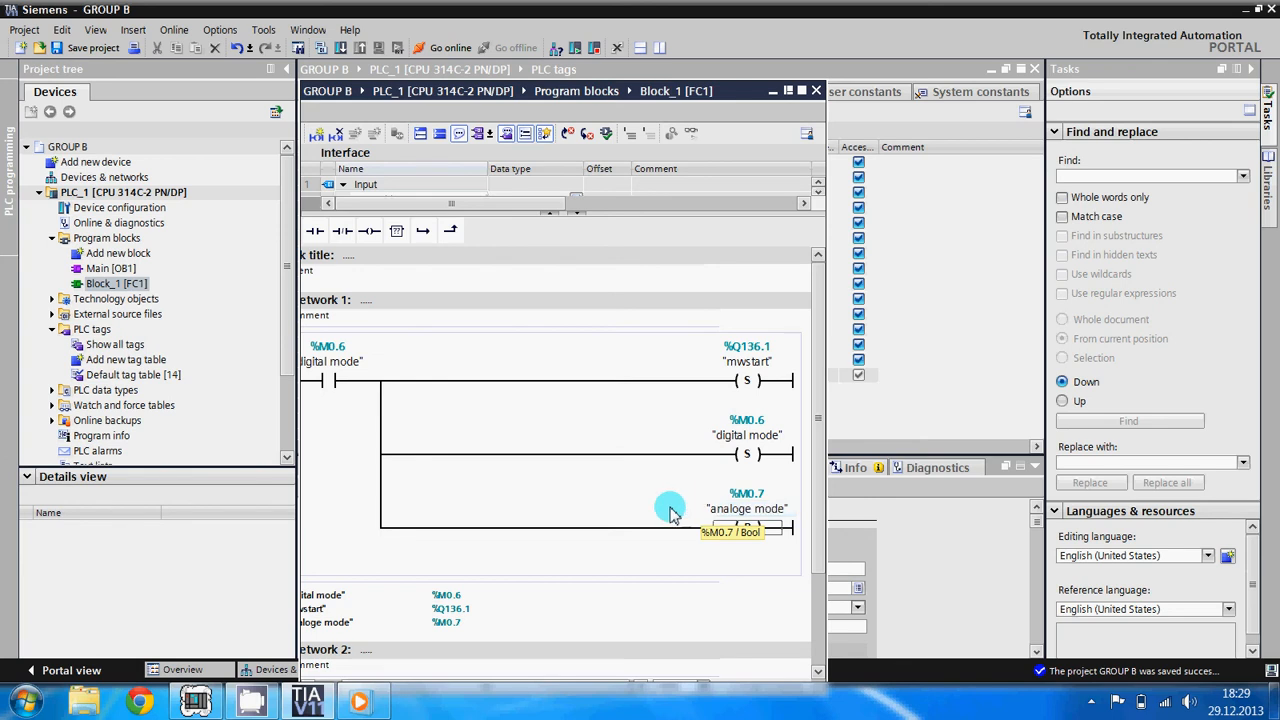
{"action": "left_click", "coordinate": [610, 527]}
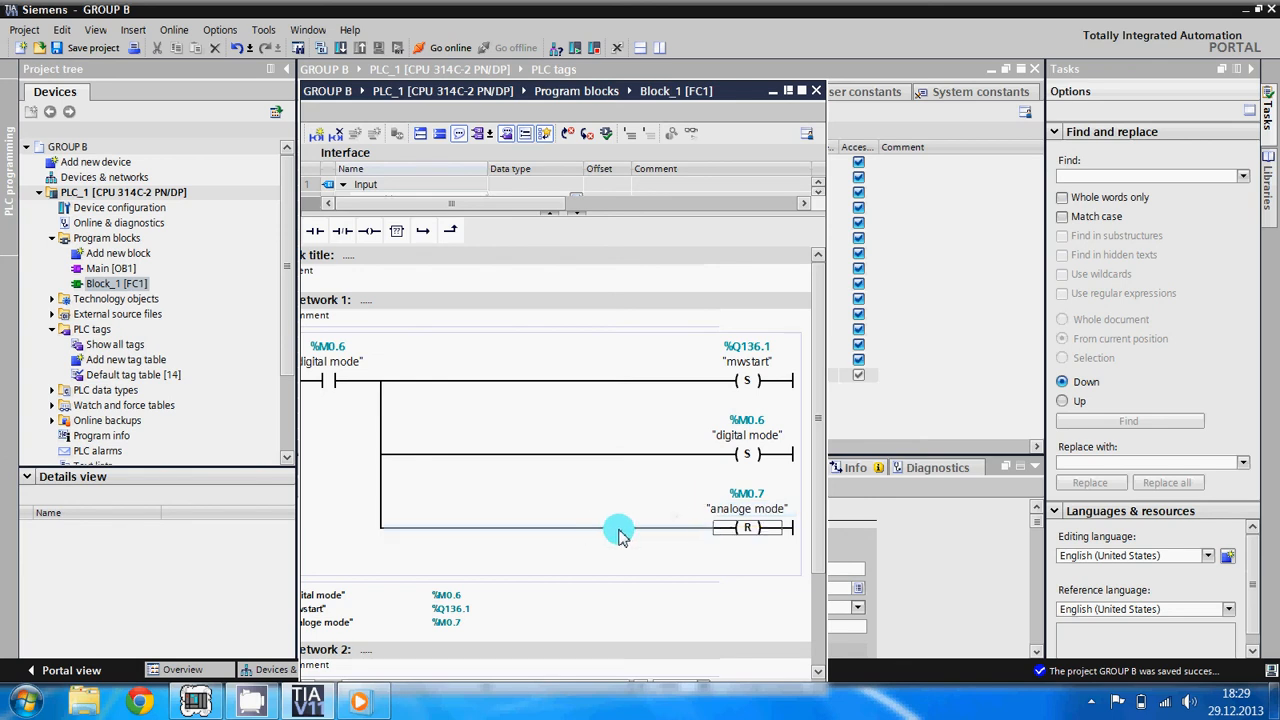
Step: Maximize the Block_1 editor and insert a normally open contact assigned to "digital set" in Network 2
{"action": "left_click_drag", "start_coordinate": [823, 543], "coordinate": [811, 704]}
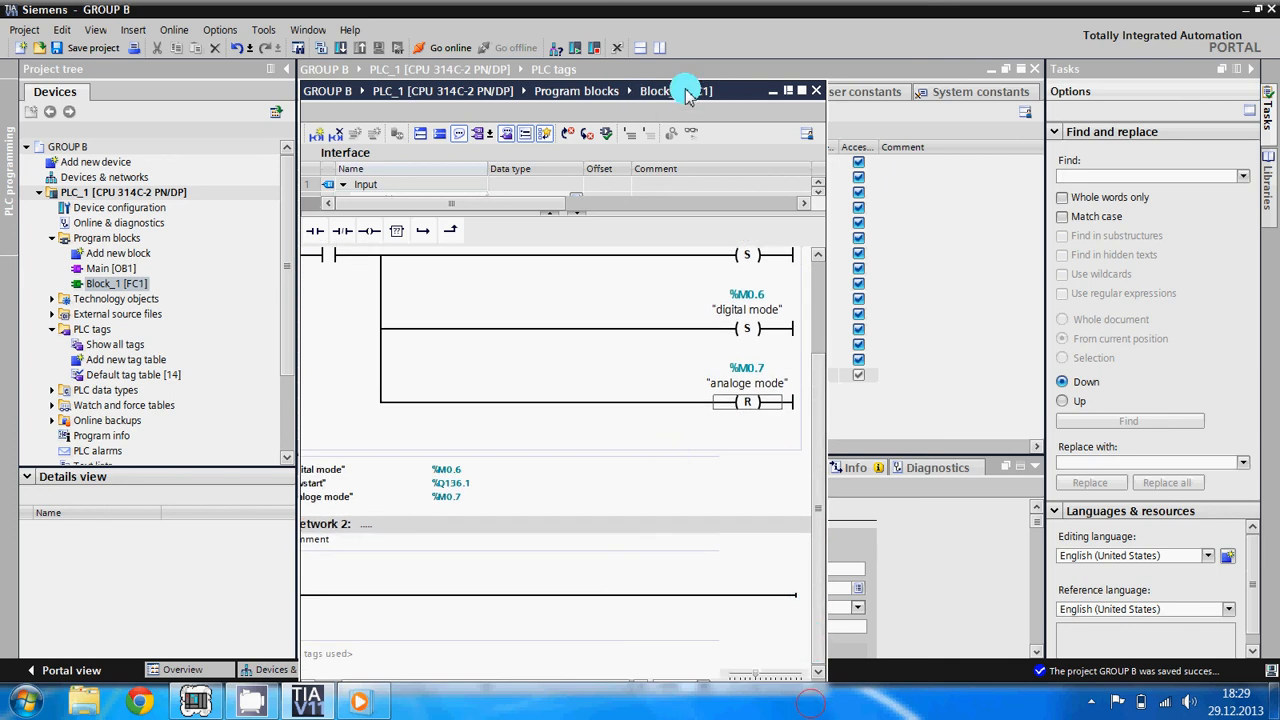
{"action": "left_click", "coordinate": [797, 91]}
{"action": "left_click", "coordinate": [120, 624]}
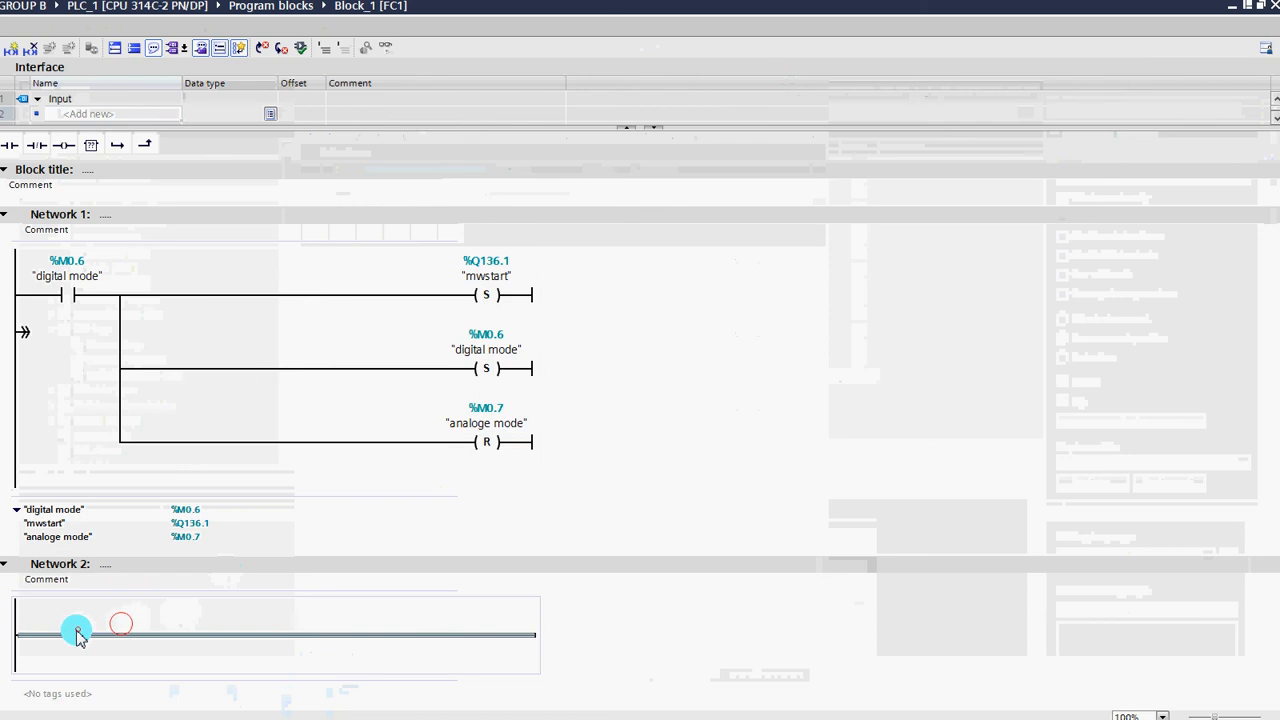
{"action": "left_click", "coordinate": [79, 636]}
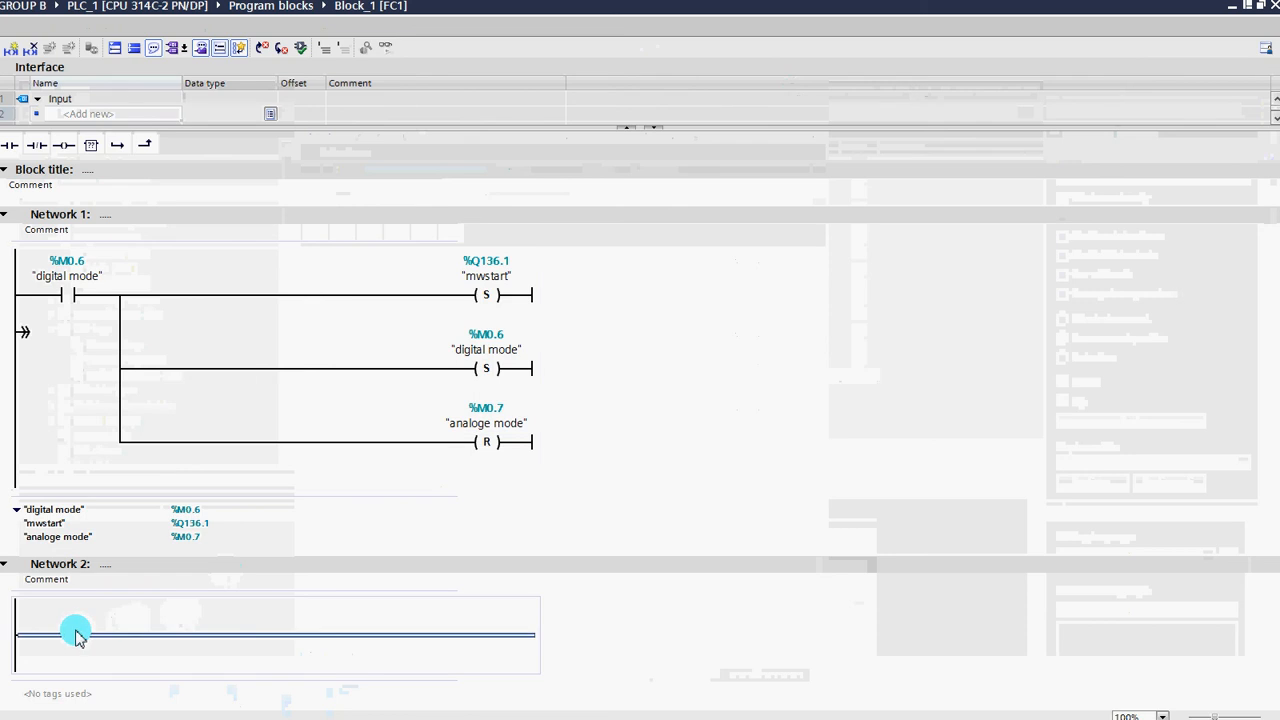
{"action": "left_click", "coordinate": [15, 146]}
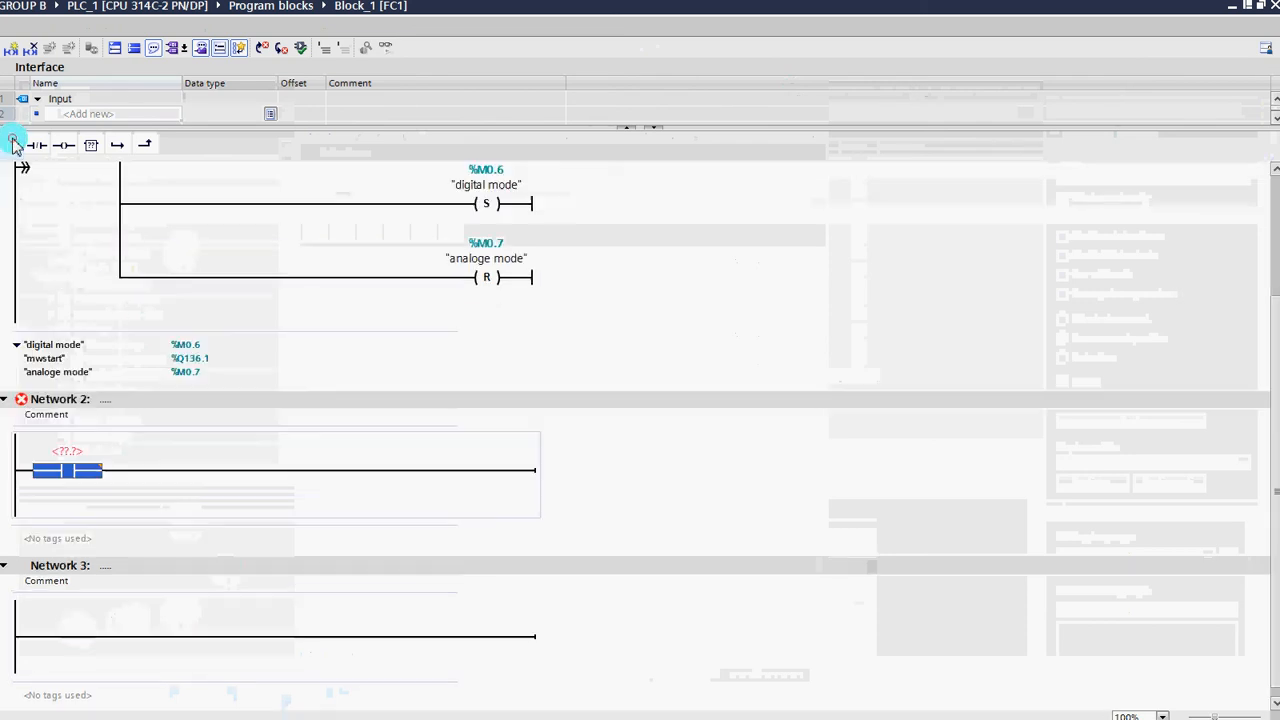
{"action": "left_click", "coordinate": [67, 455]}
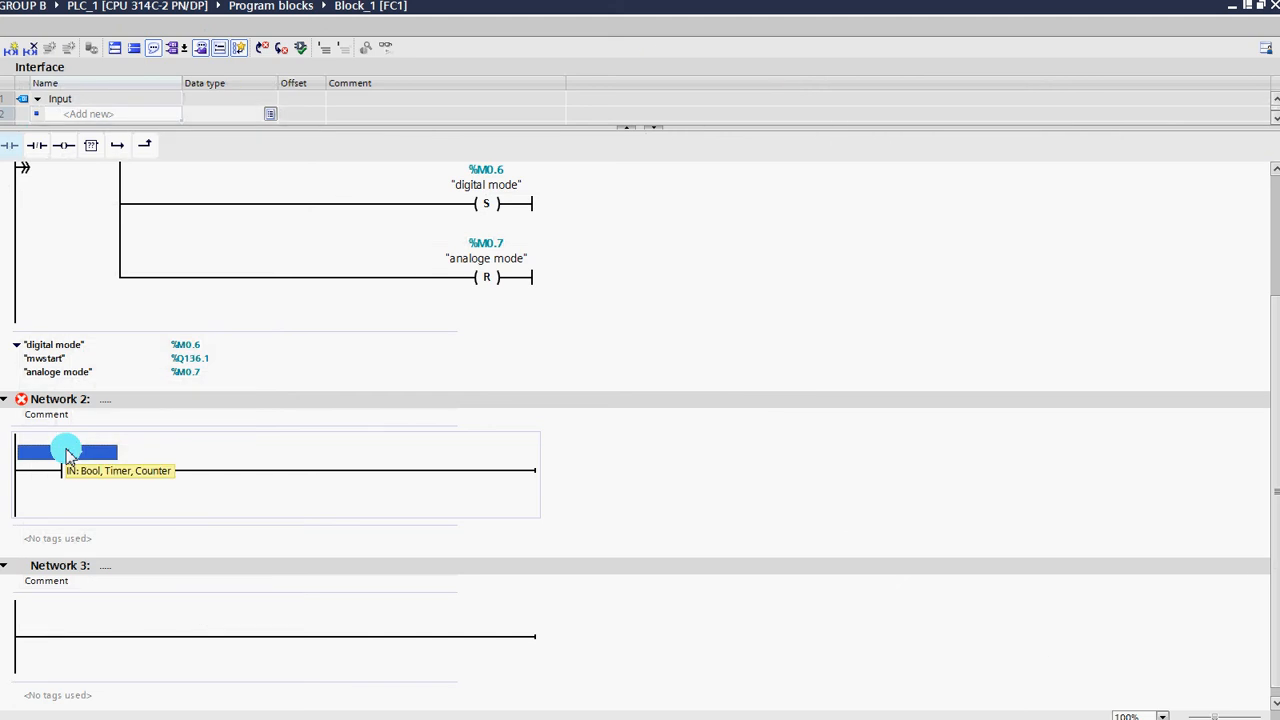
{"action": "type", "text": "dig"}
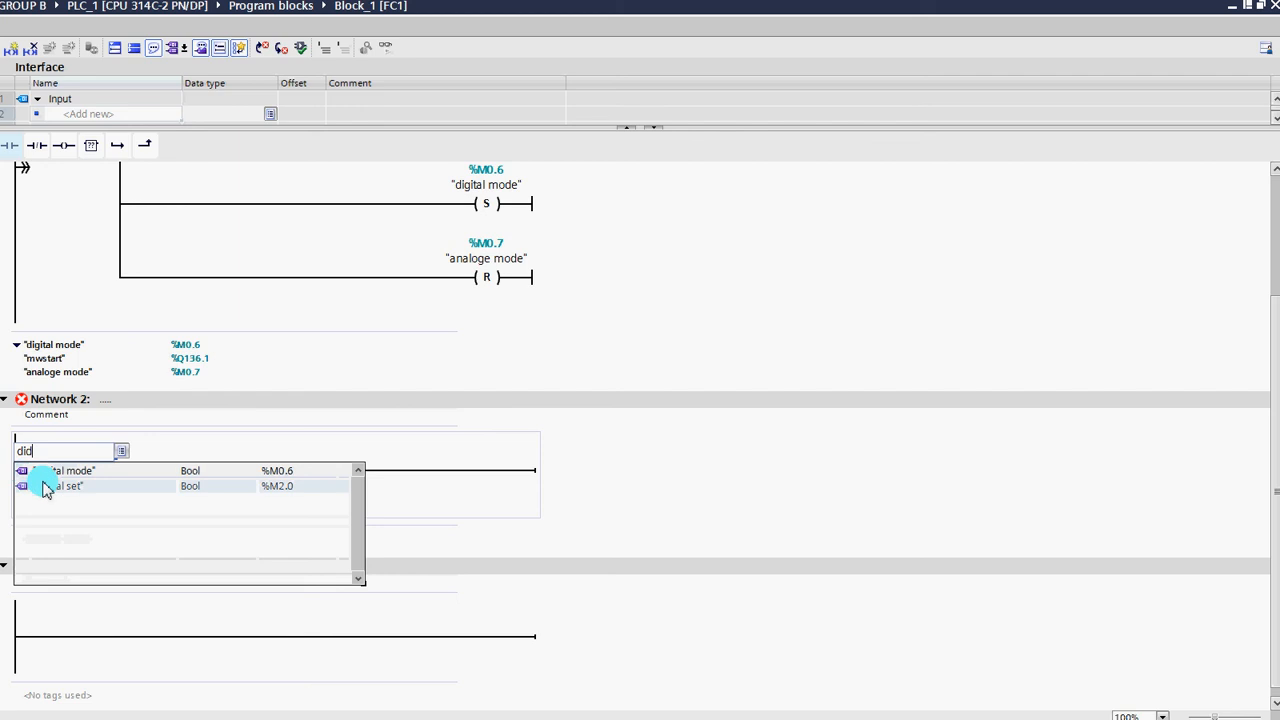
{"action": "left_click", "coordinate": [45, 487]}
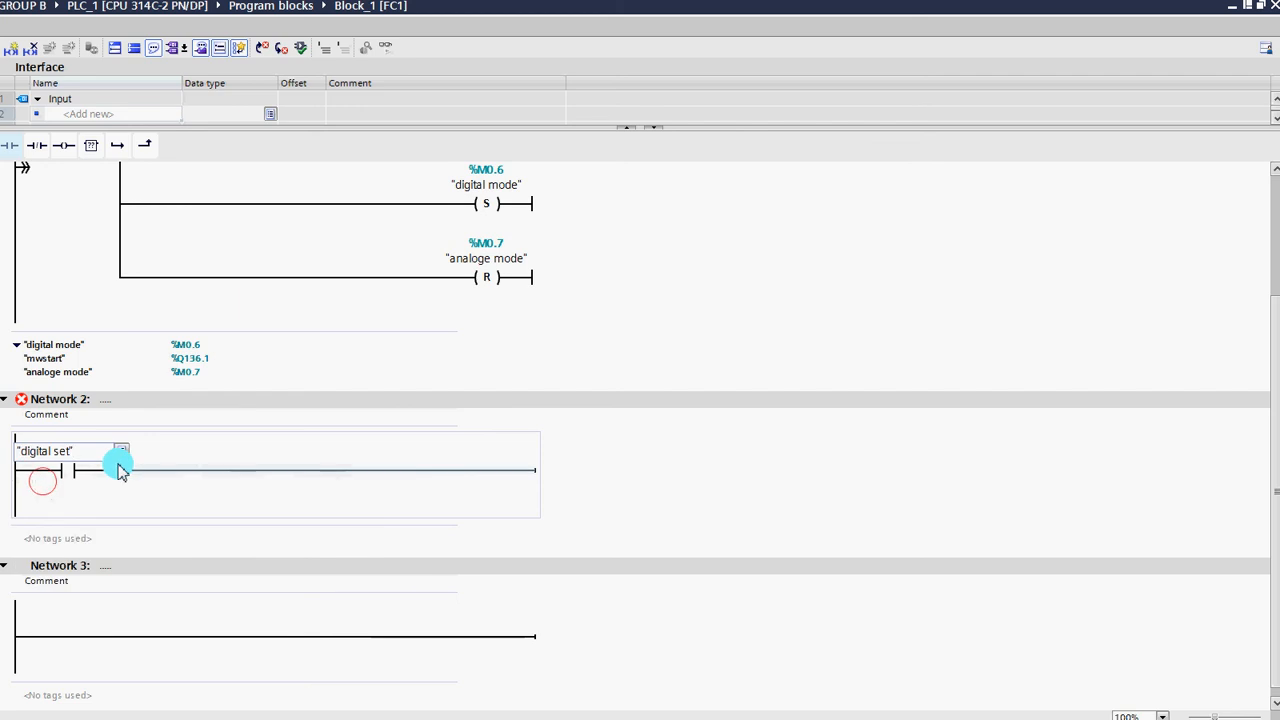
Step: Insert a second normally open contact in series after "digital set" in Network 2 and assign it the tag "start"
{"action": "left_click", "coordinate": [240, 477]}
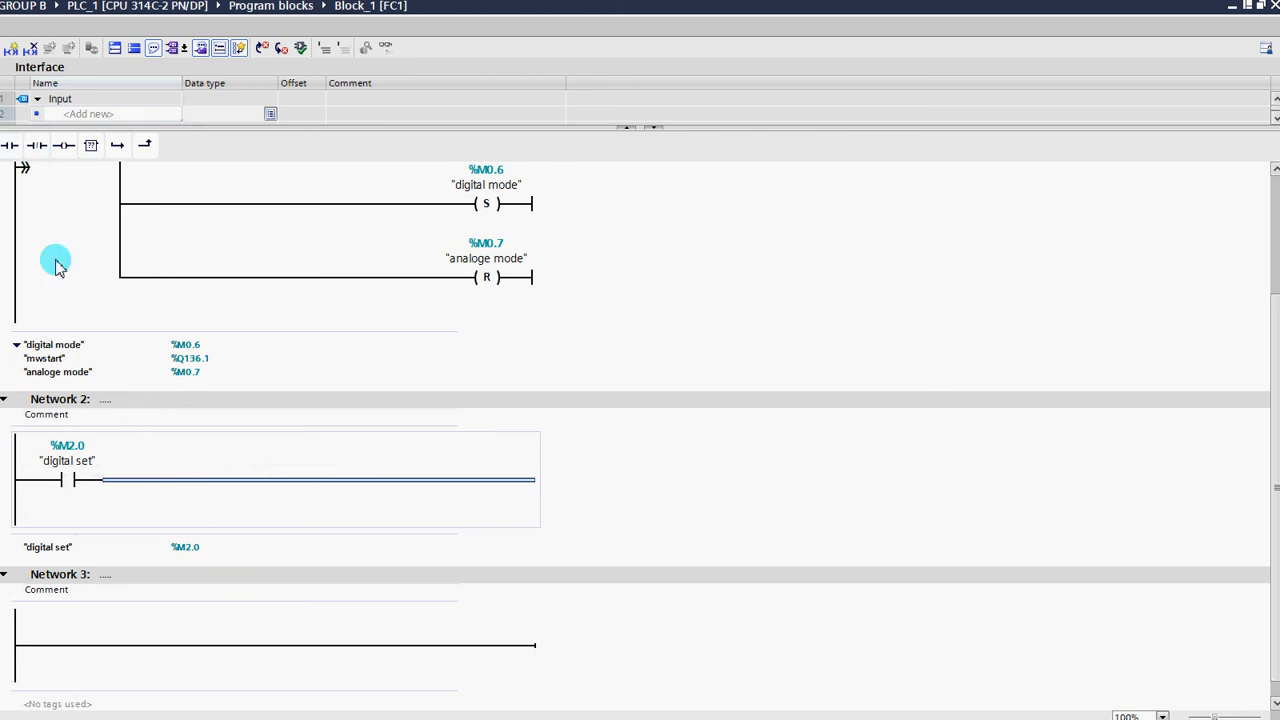
{"action": "left_click", "coordinate": [10, 148]}
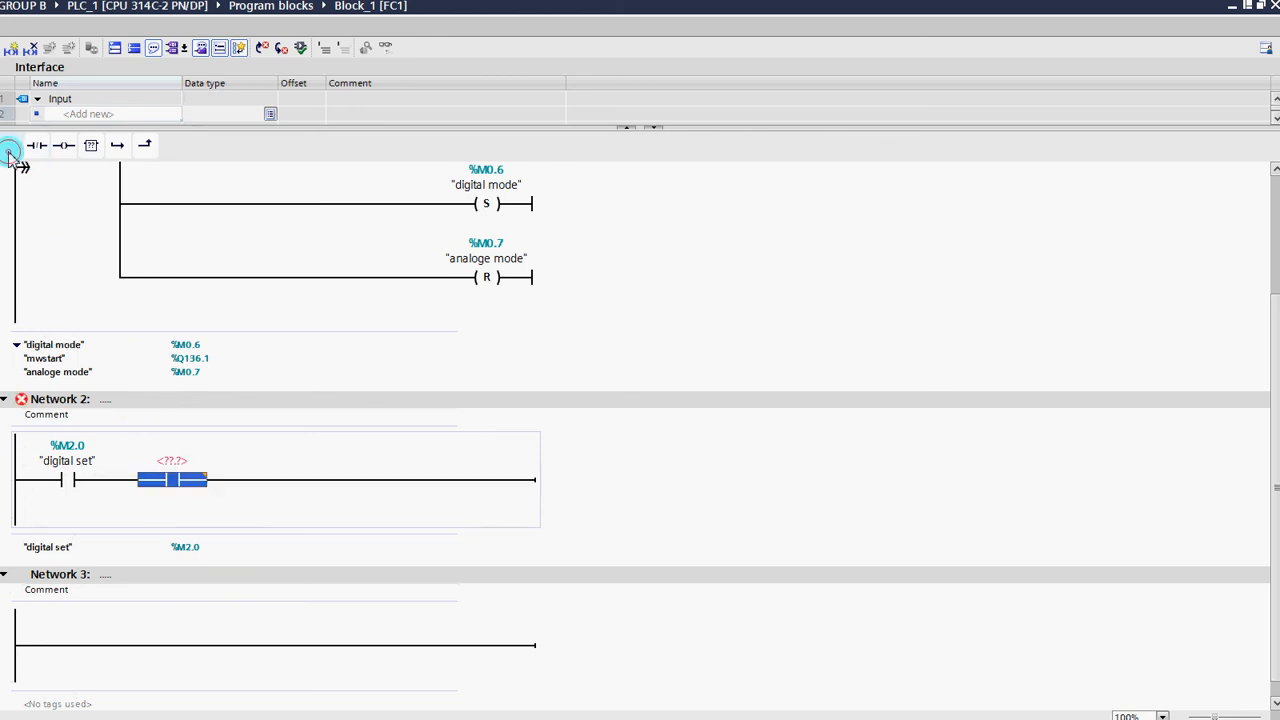
{"action": "left_click", "coordinate": [164, 459]}
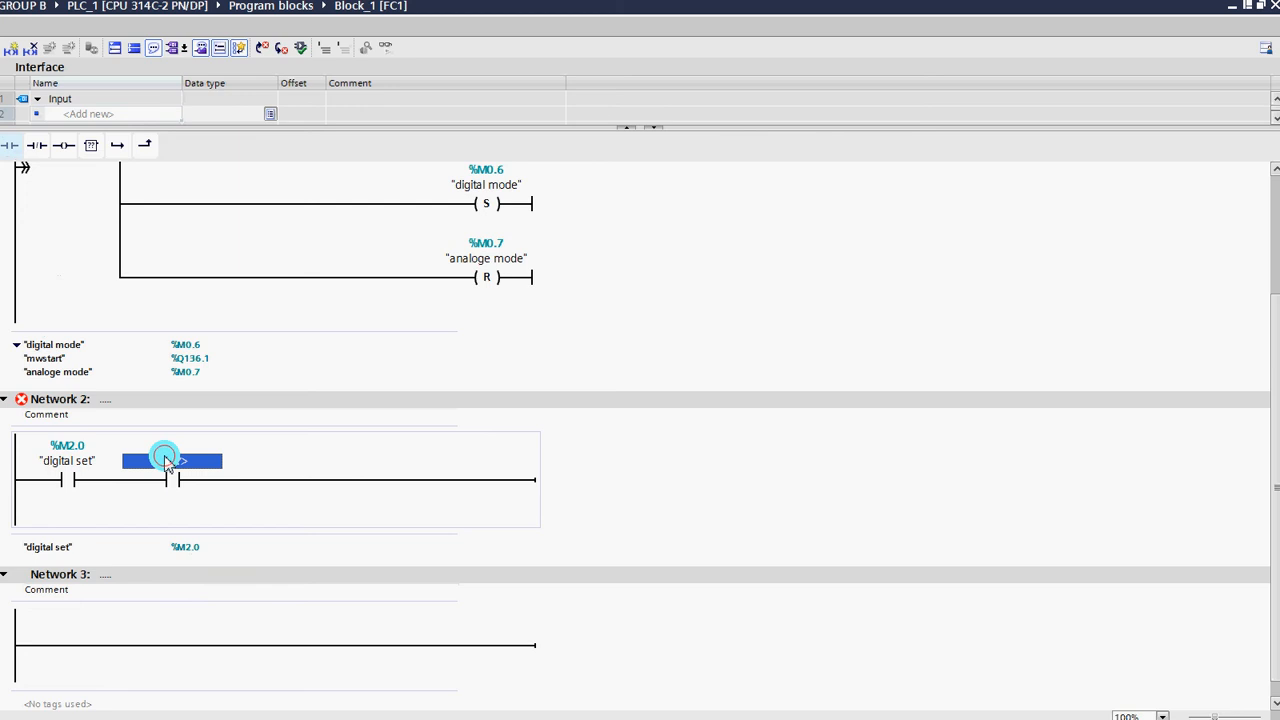
{"action": "type", "text": "start"}
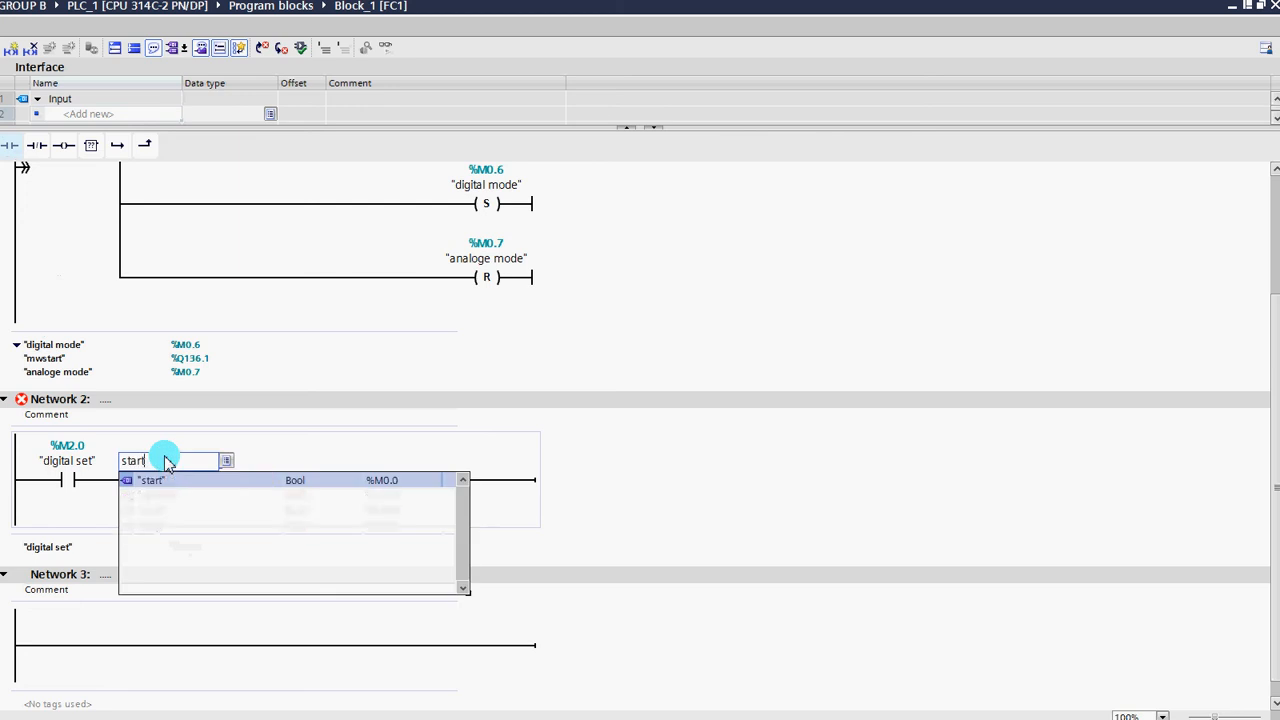
{"action": "left_click", "coordinate": [151, 481]}
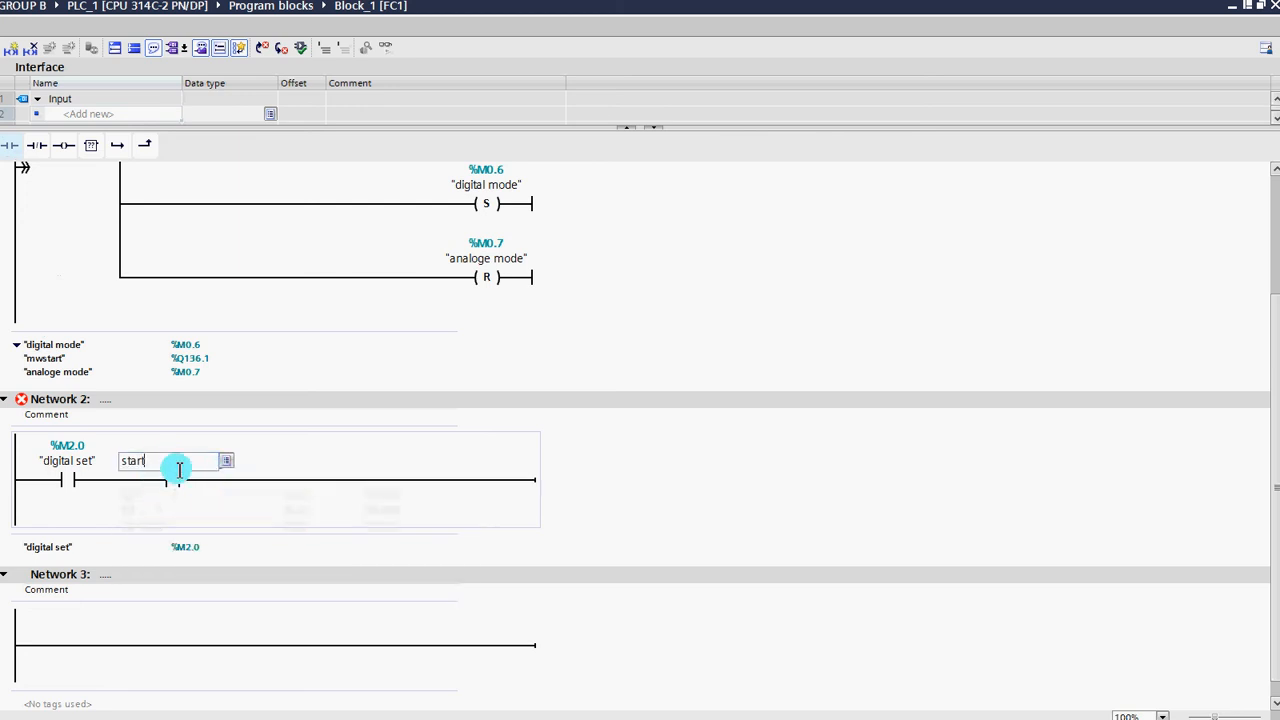
{"action": "key", "text": "Return"}
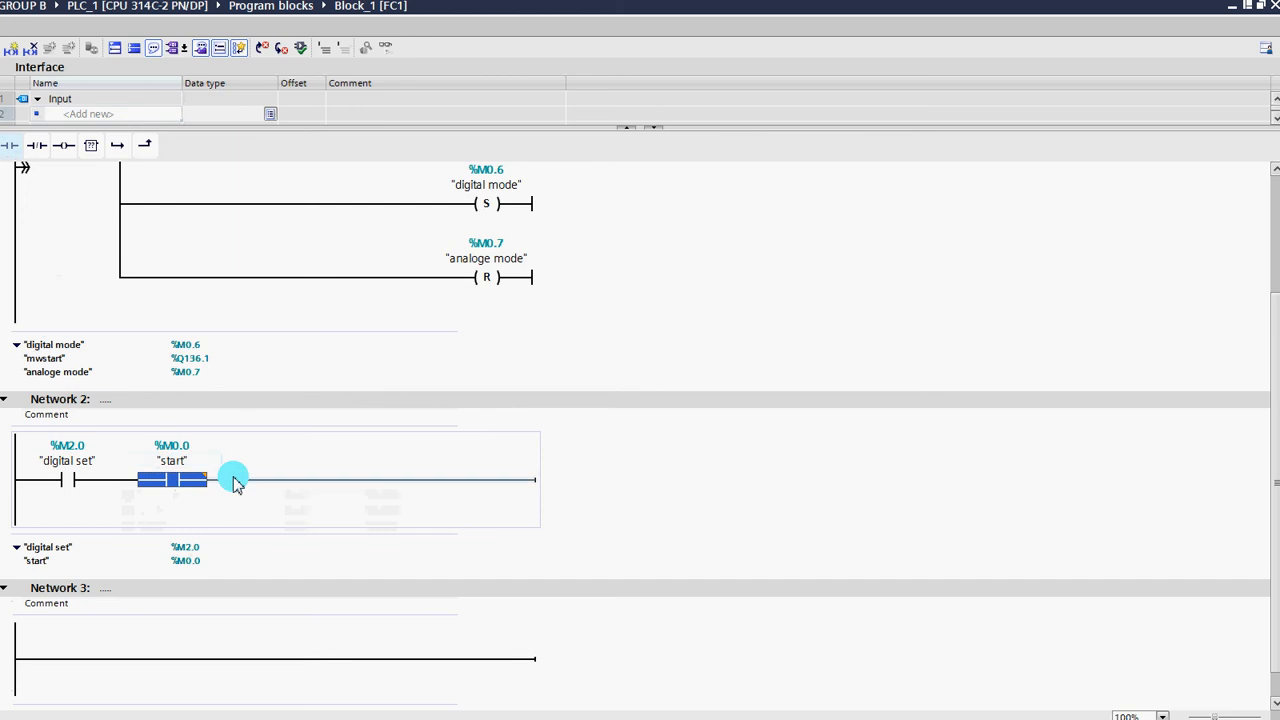
Step: Insert an output coil at the end of the Network 2 rung and begin entering its tag name
{"action": "left_click", "coordinate": [450, 482]}
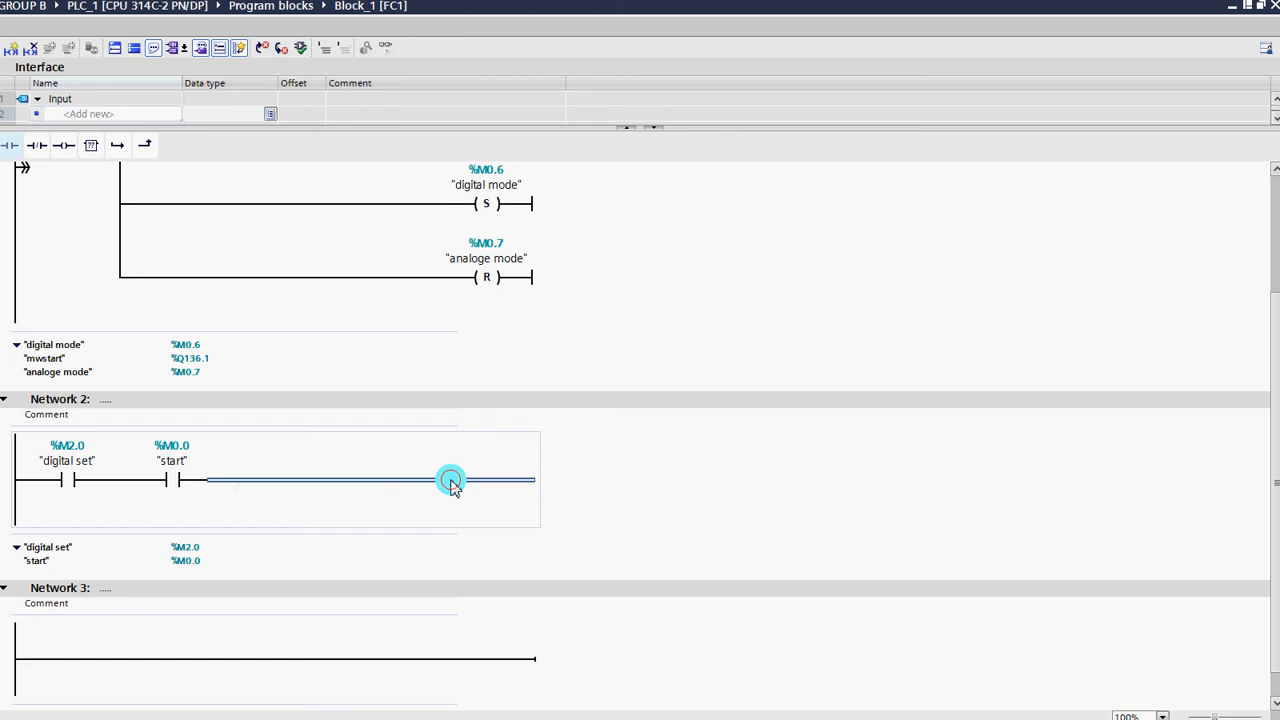
{"action": "left_click", "coordinate": [64, 146]}
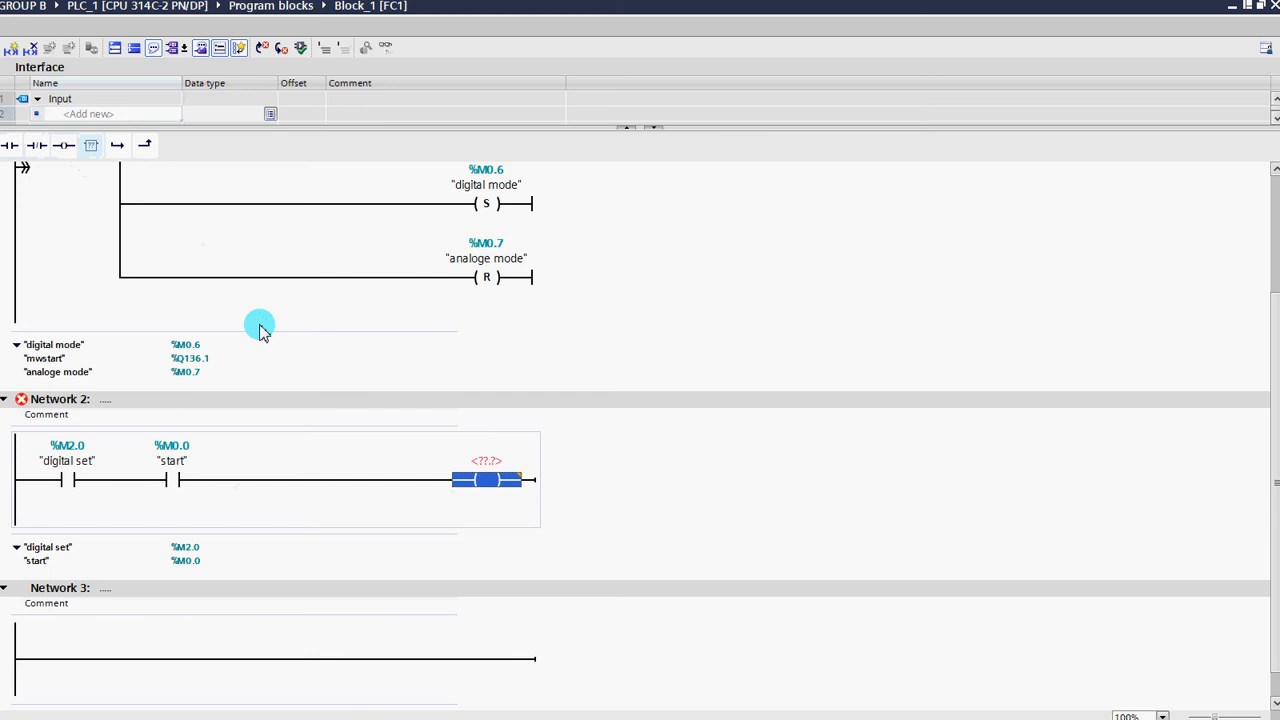
{"action": "type", "text": "m"}
Step: Restore the "analoge mode" tag on the Reset coil in Network 1
{"action": "left_click", "coordinate": [259, 328]}
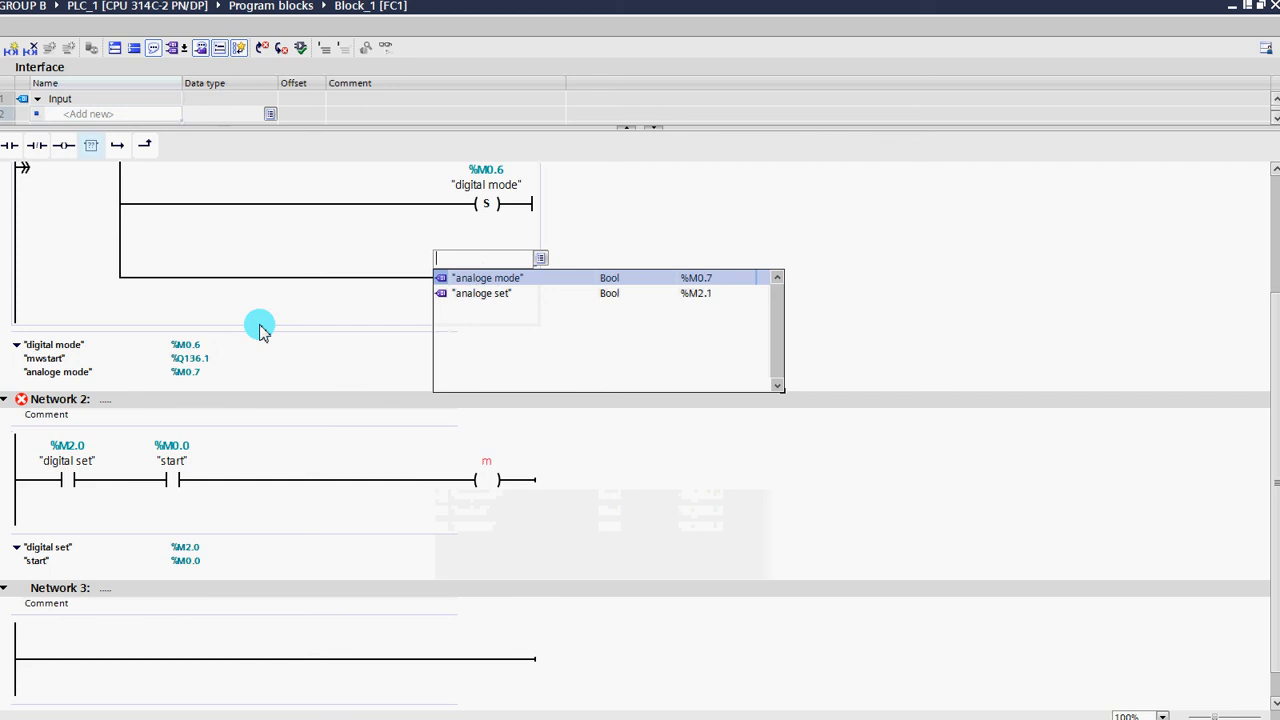
{"action": "key", "text": "Escape"}
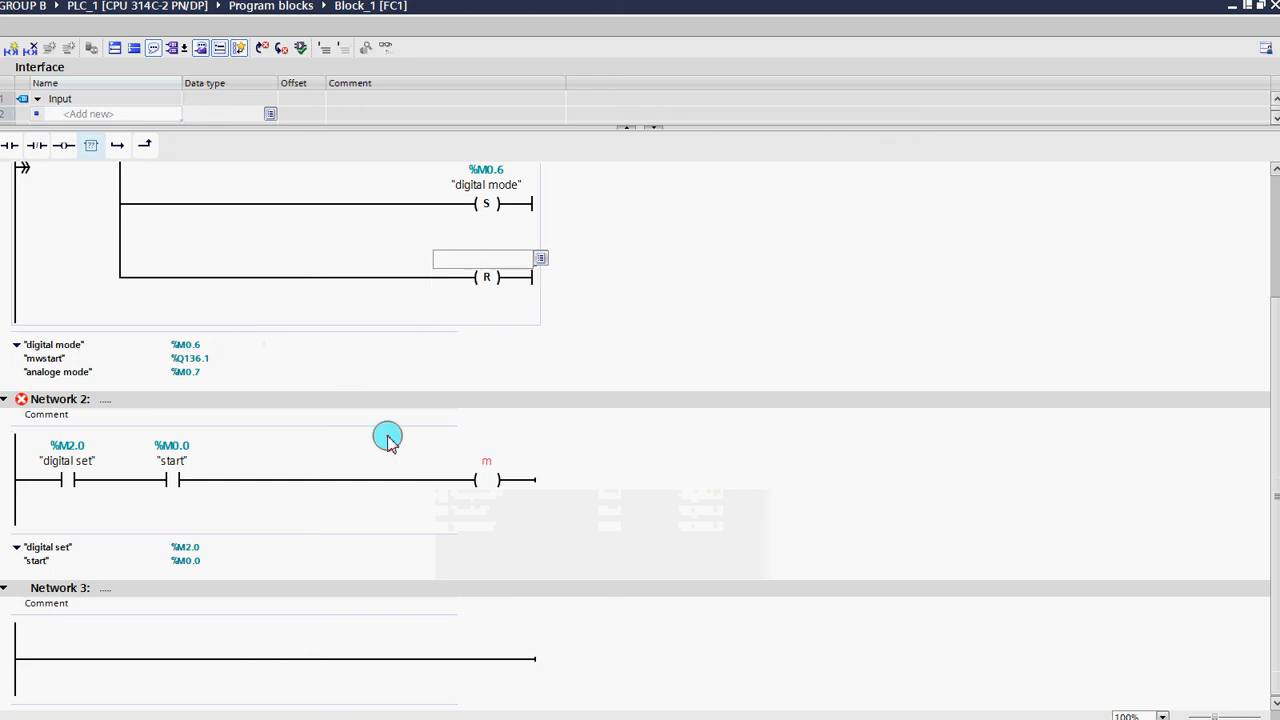
{"action": "left_click", "coordinate": [386, 434]}
{"action": "left_click", "coordinate": [487, 242]}
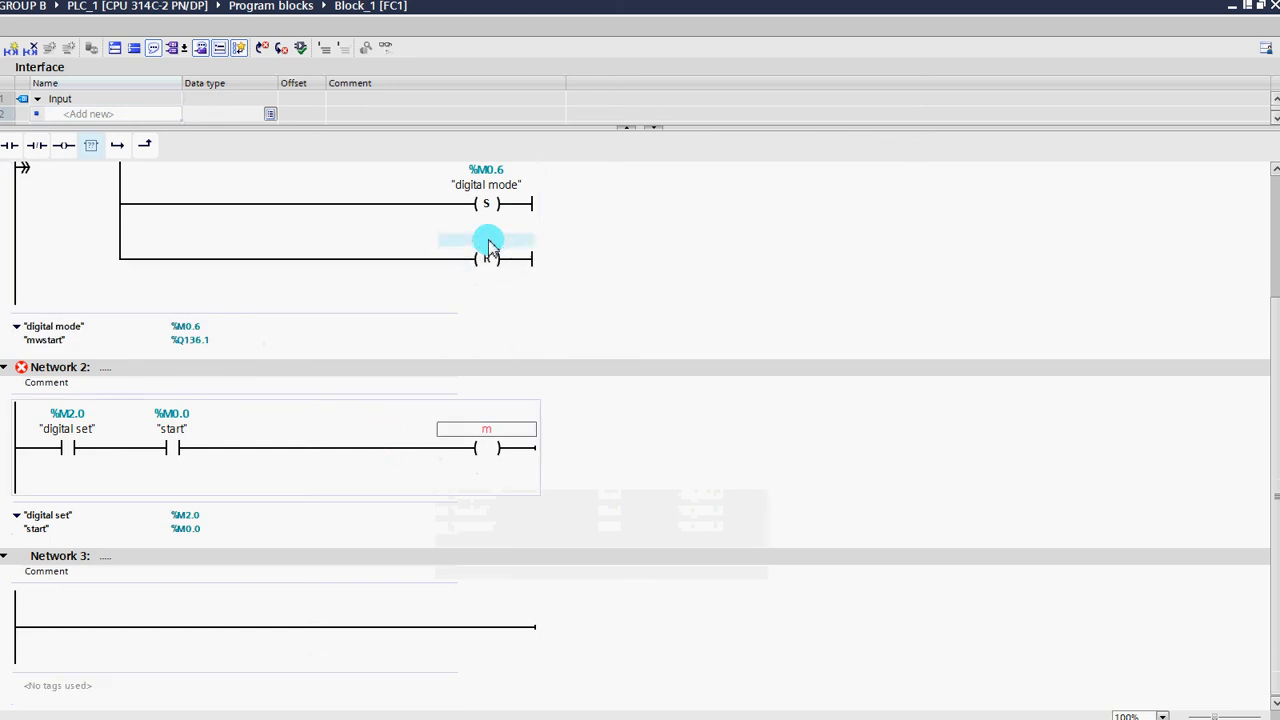
{"action": "key", "text": "BackSpace"}
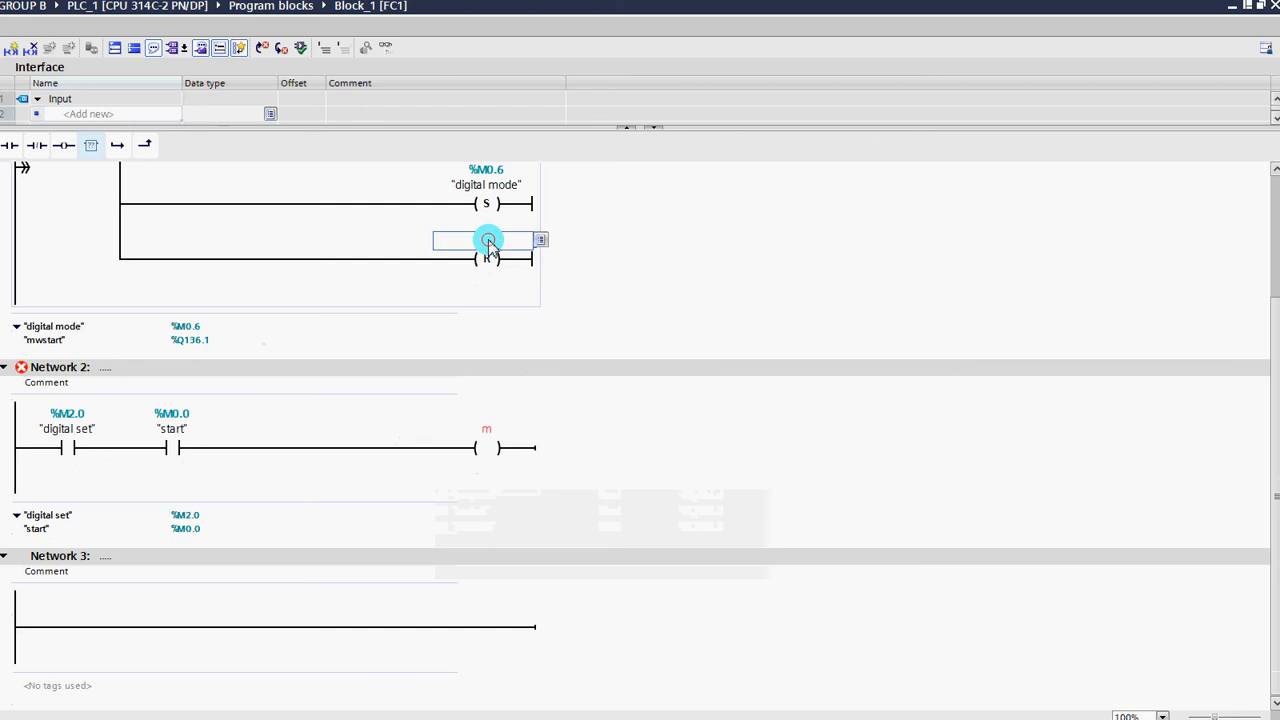
{"action": "type", "text": "ana"}
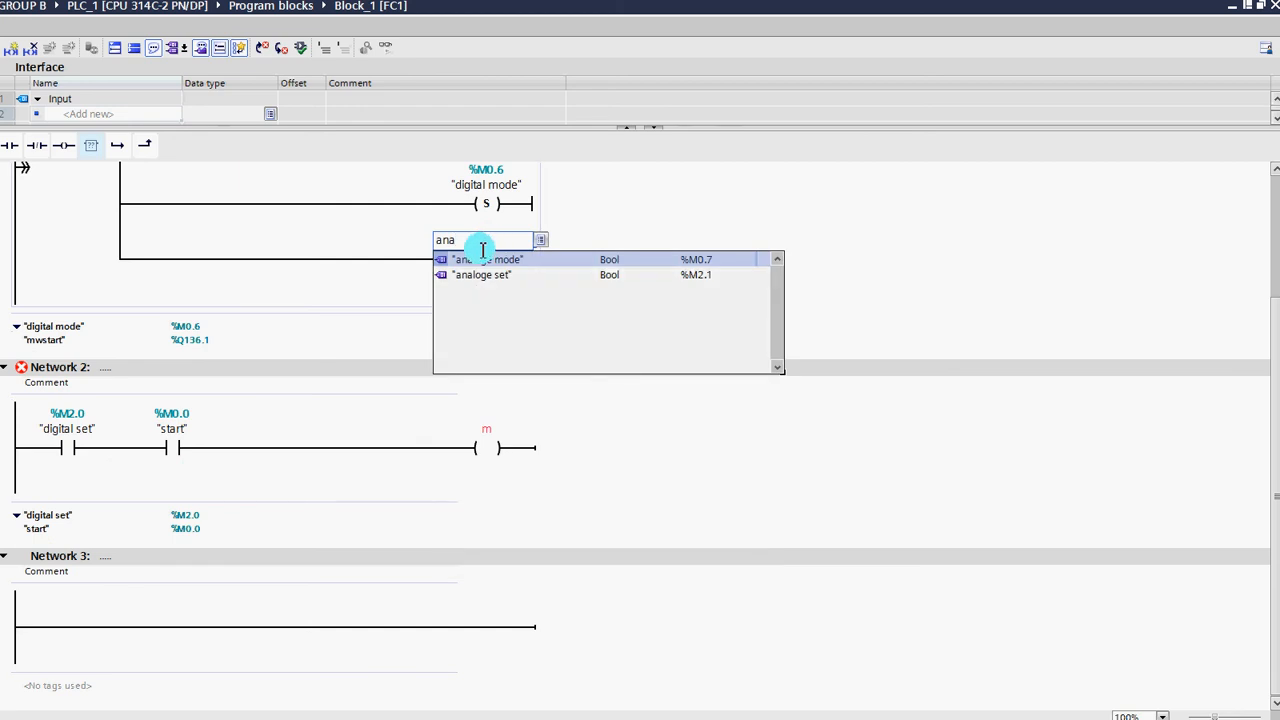
{"action": "left_click", "coordinate": [474, 259]}
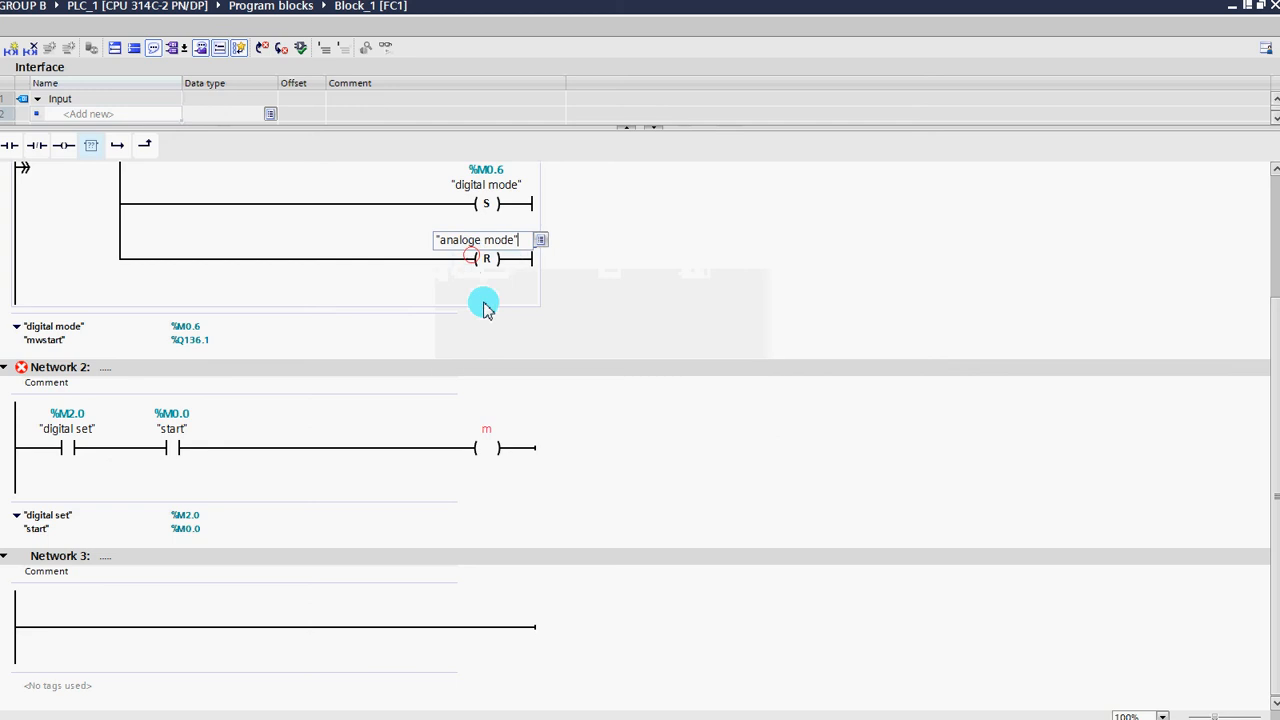
Step: Assign the tag "mstart" to the Network 2 coil and change it to a Set (S) coil
{"action": "left_click", "coordinate": [418, 474]}
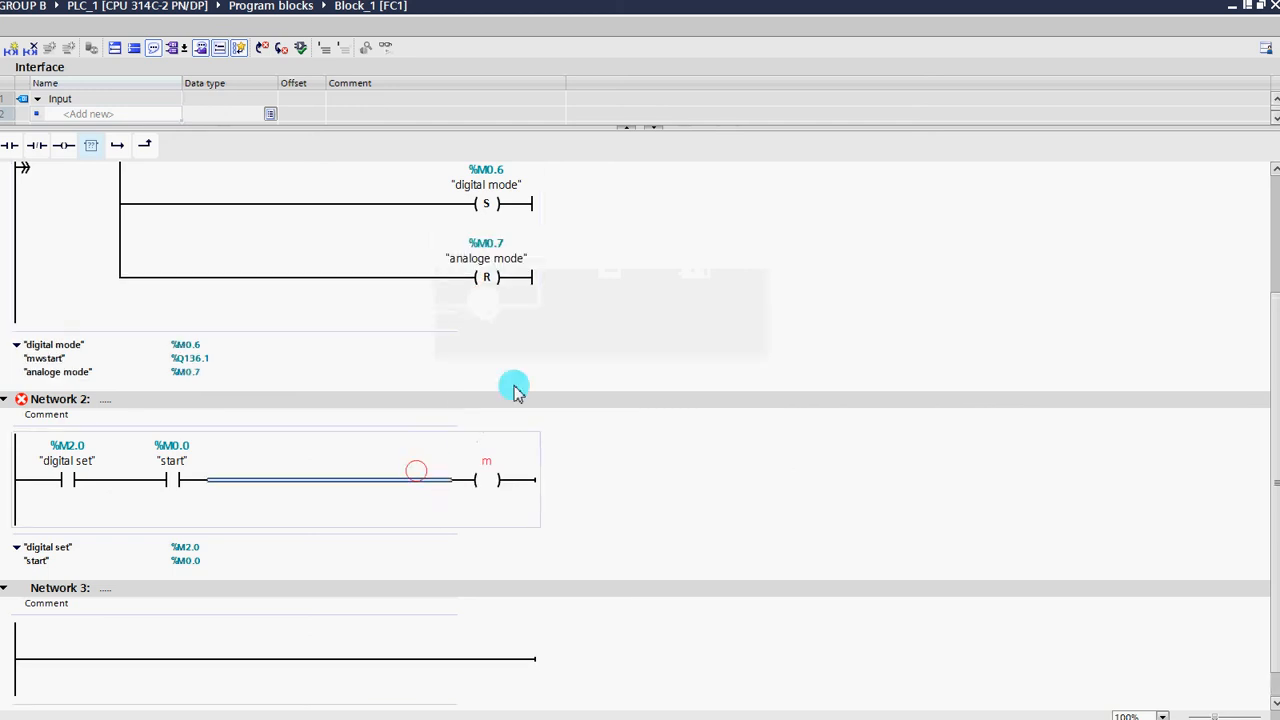
{"action": "left_click", "coordinate": [484, 477]}
{"action": "left_click", "coordinate": [487, 463]}
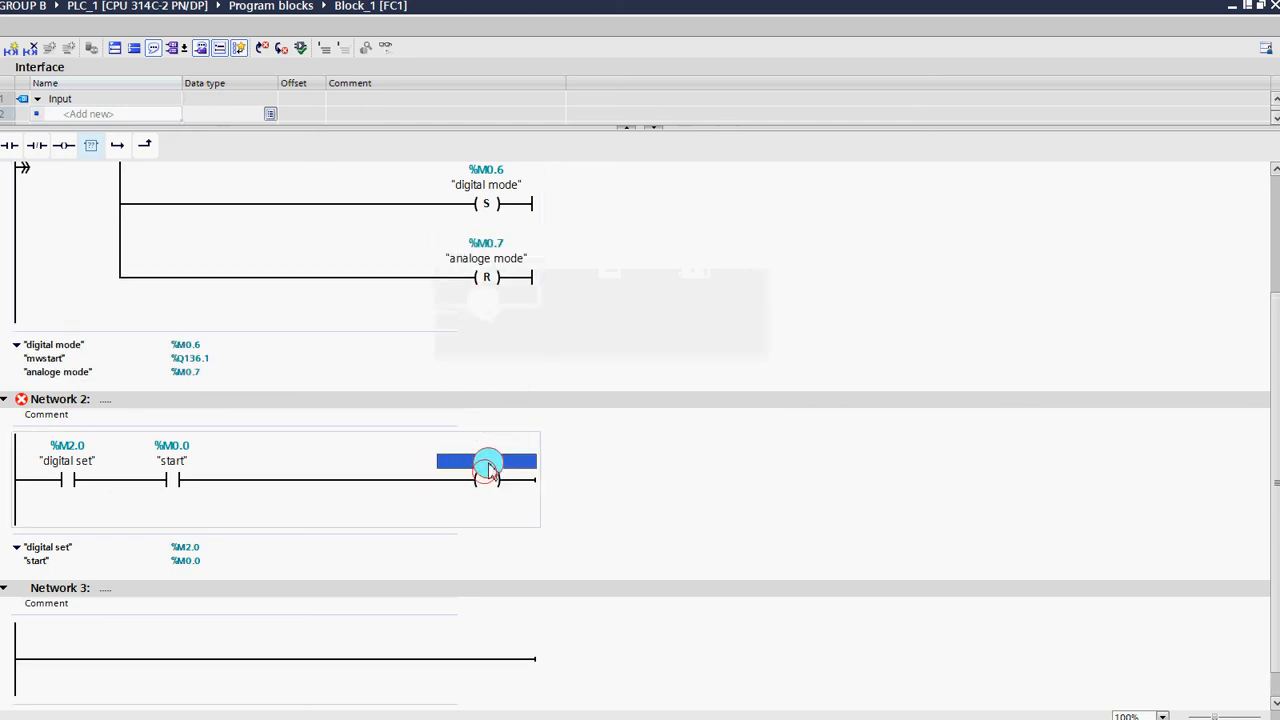
{"action": "left_click", "coordinate": [487, 465]}
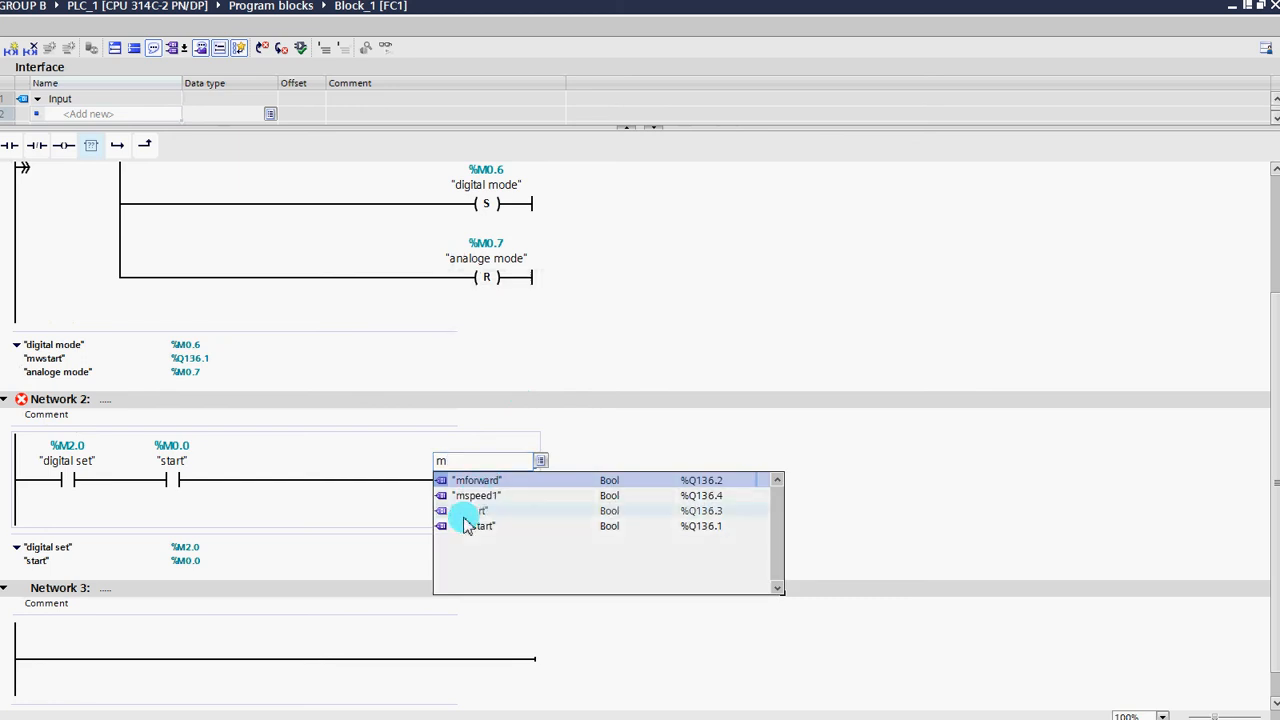
{"action": "left_click", "coordinate": [464, 512]}
{"action": "left_click", "coordinate": [484, 481]}
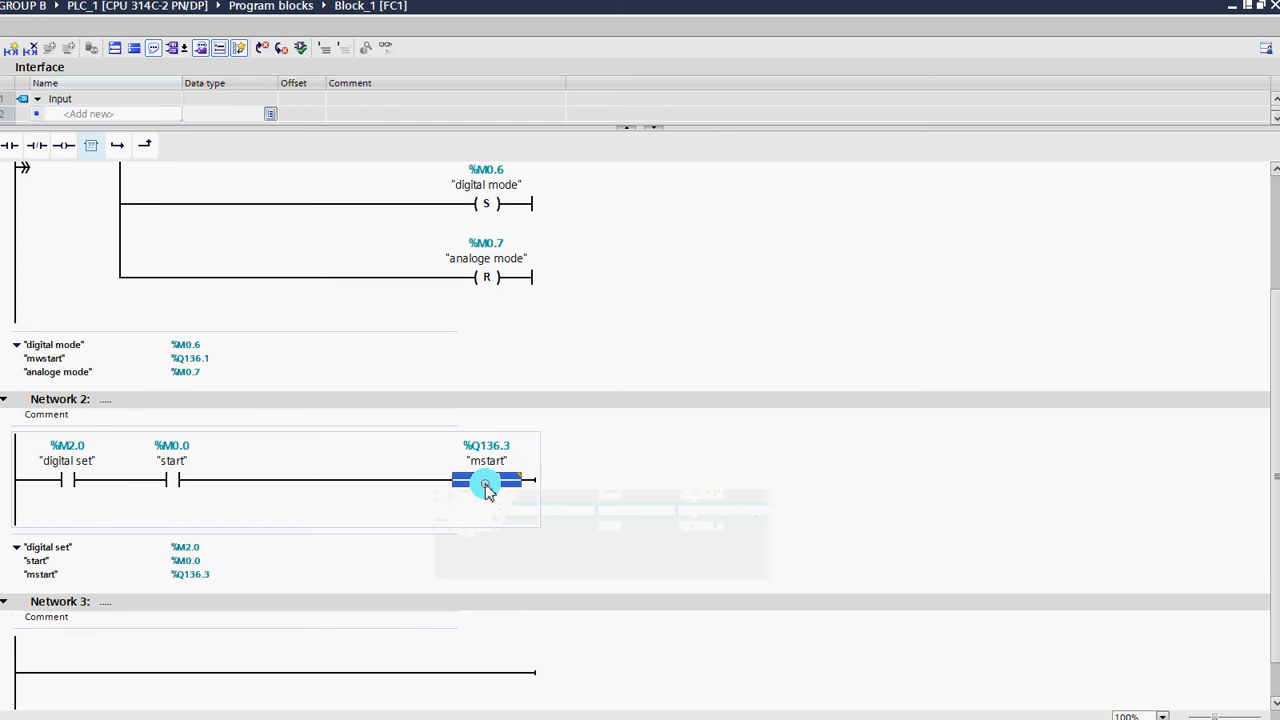
{"action": "left_click", "coordinate": [518, 480]}
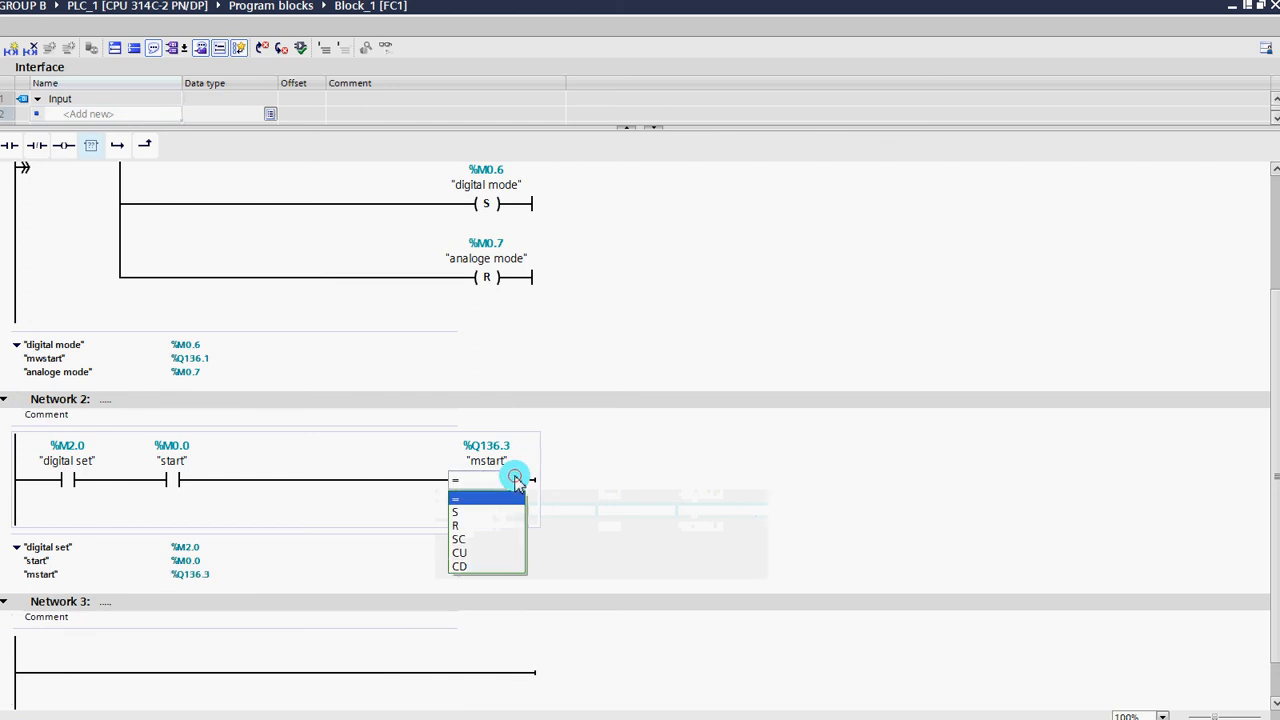
{"action": "left_click", "coordinate": [469, 513]}
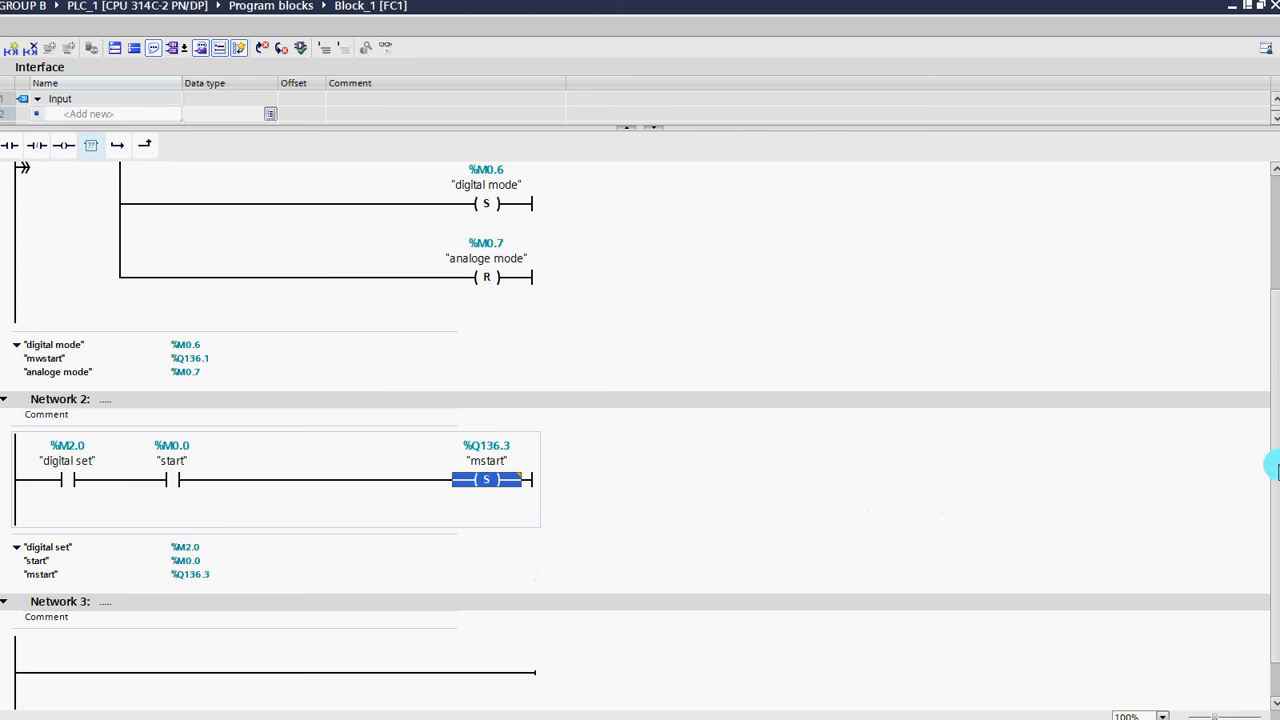
Step: Review the networks and restore the Block_1 editor from full size to a floating window
{"action": "left_click_drag", "start_coordinate": [1274, 509], "coordinate": [1262, 572]}
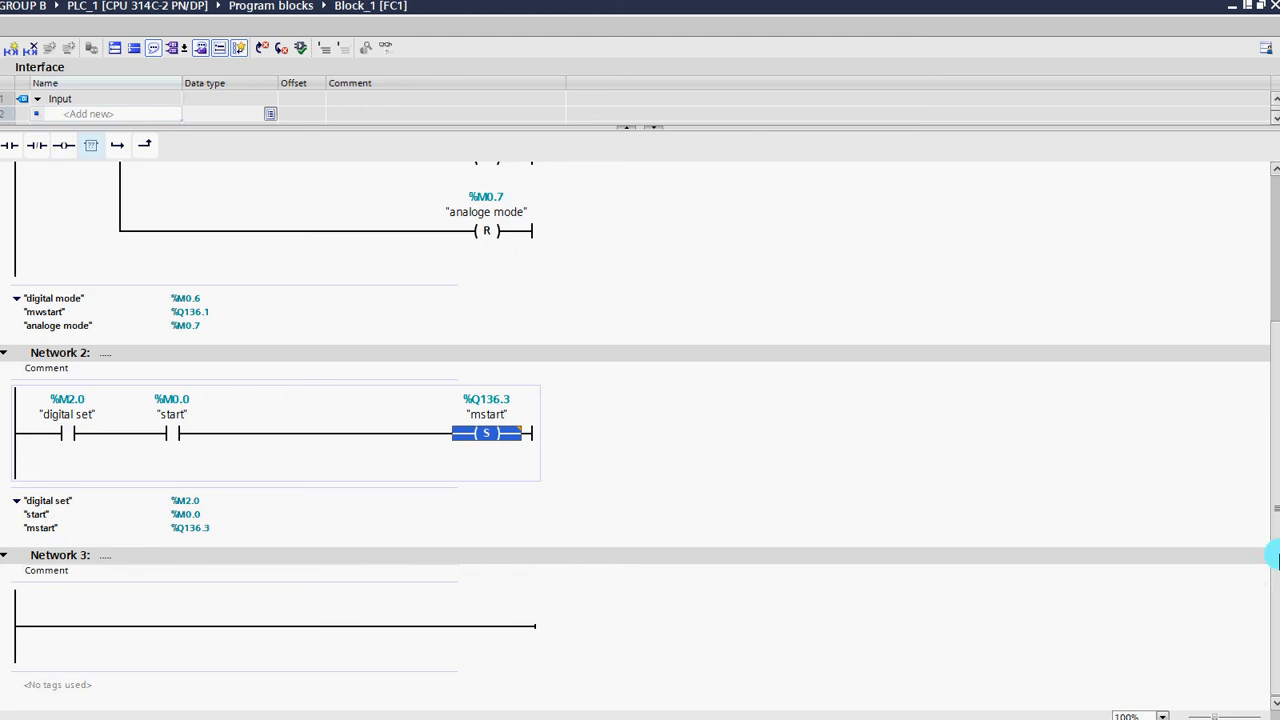
{"action": "left_click_drag", "start_coordinate": [1272, 560], "coordinate": [1235, 525]}
{"action": "scroll", "coordinate": [1230, 451], "scroll_direction": "up", "scroll_amount": 3}
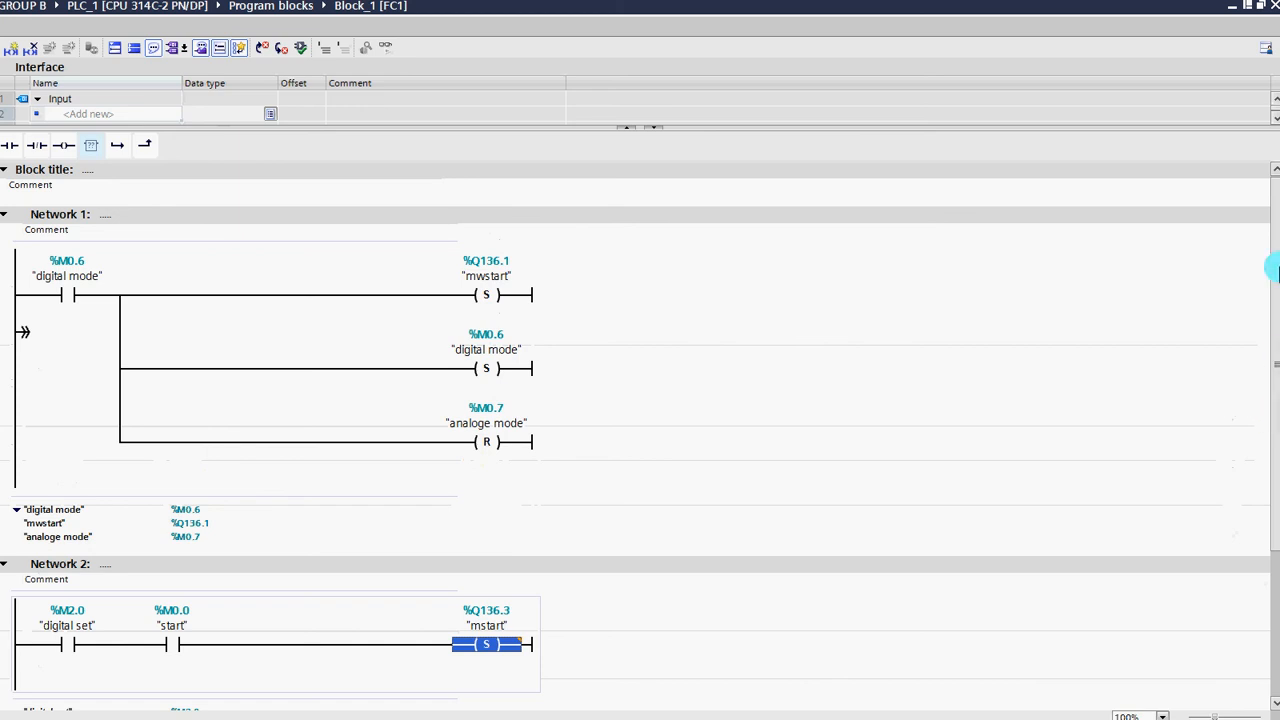
{"action": "left_click", "coordinate": [1264, 10]}
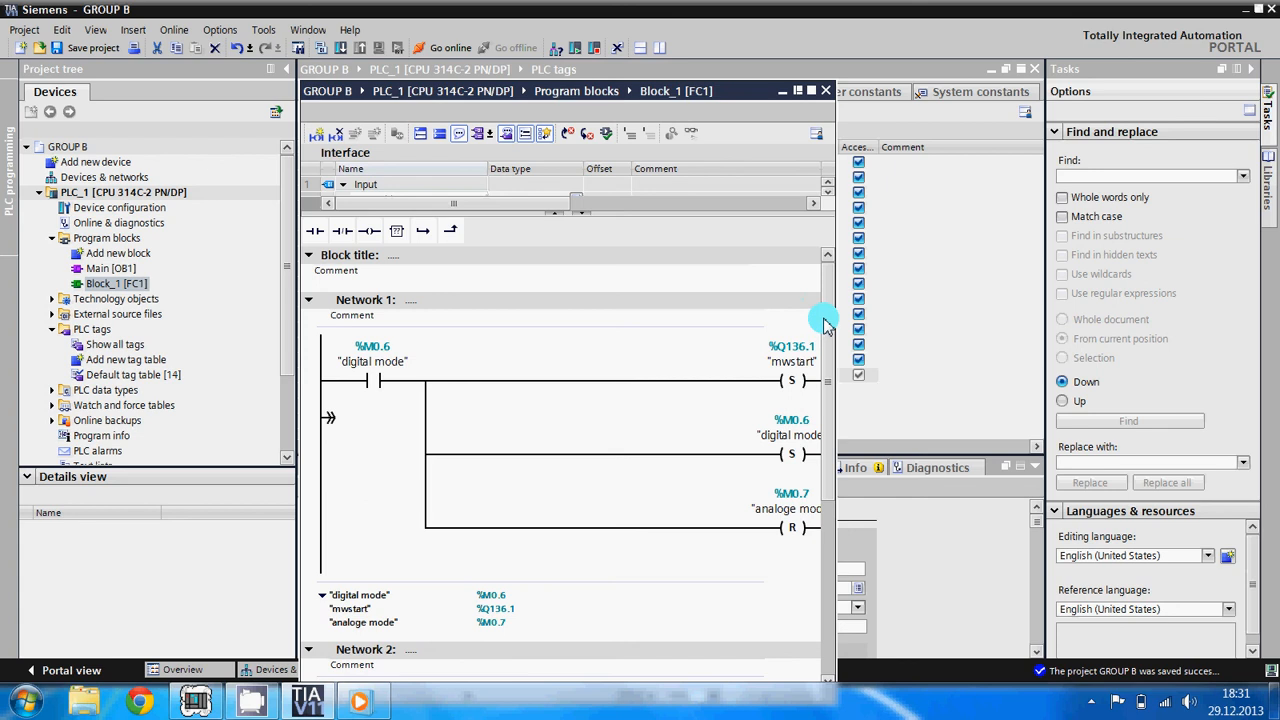
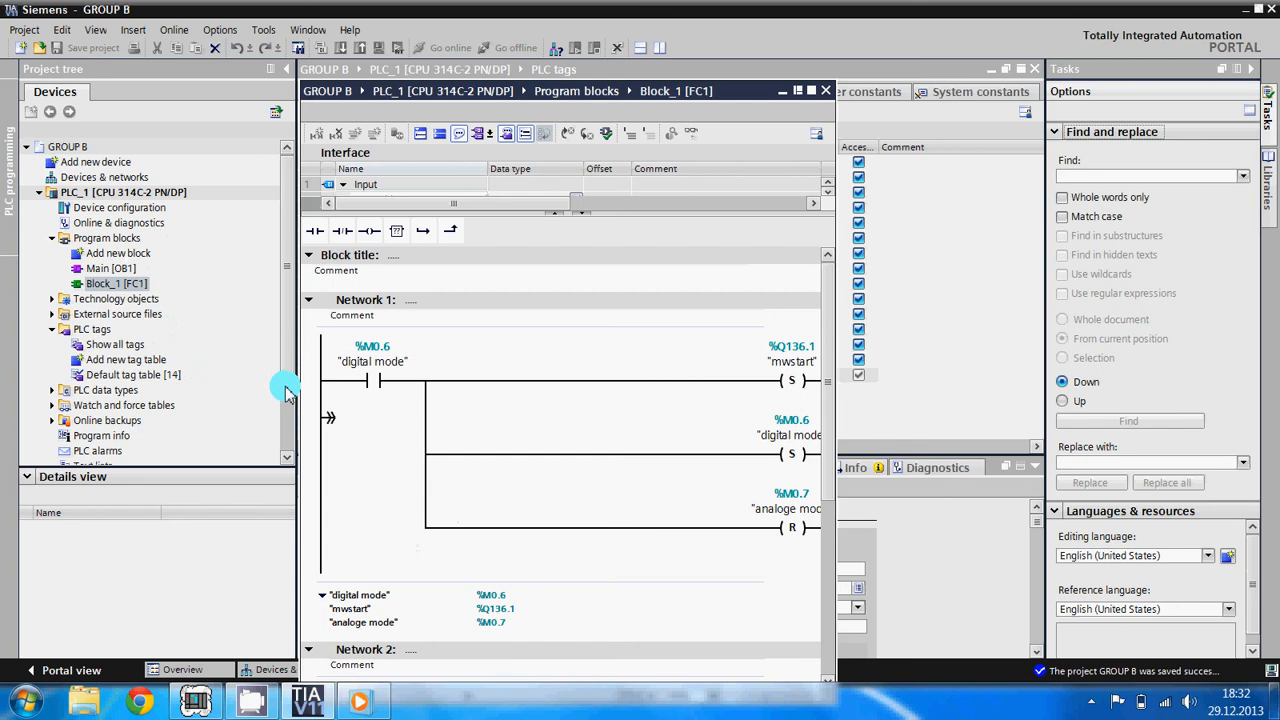
{"action": "scroll", "coordinate": [287, 388], "scroll_direction": "down", "scroll_amount": 3}
{"action": "scroll", "coordinate": [288, 378], "scroll_direction": "up", "scroll_amount": 2}
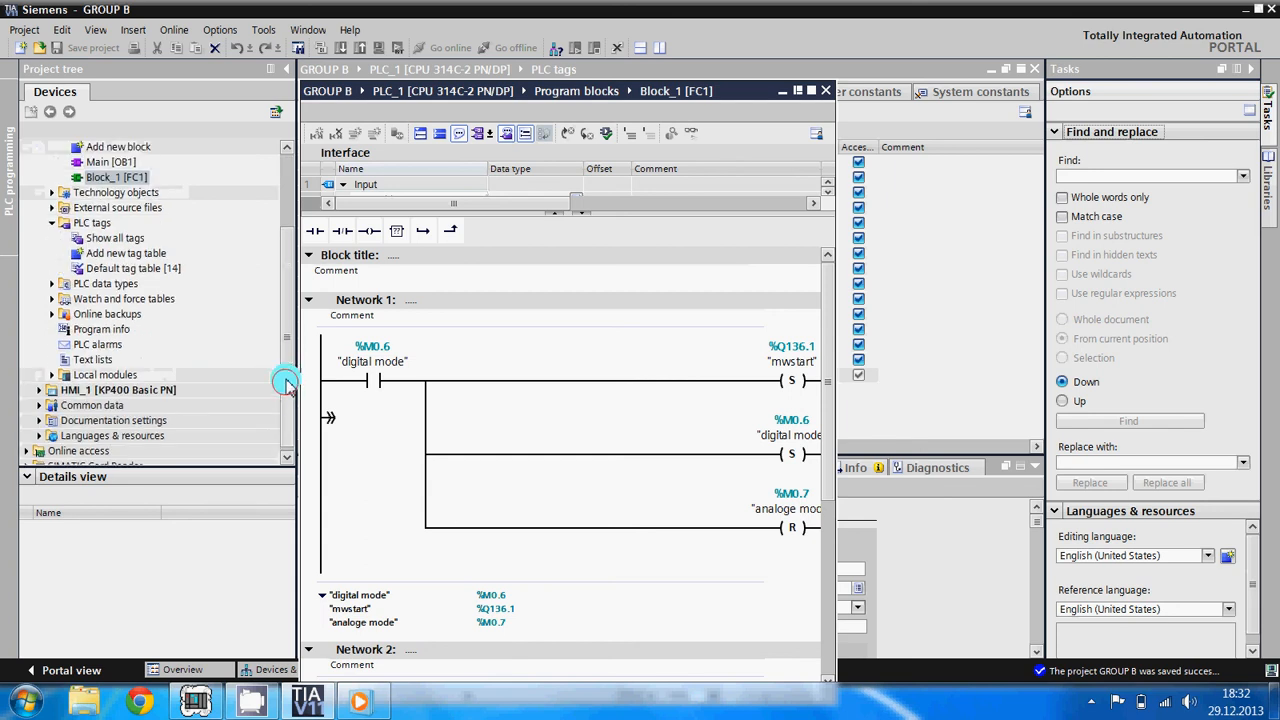
{"action": "scroll", "coordinate": [287, 370], "scroll_direction": "up", "scroll_amount": 4}
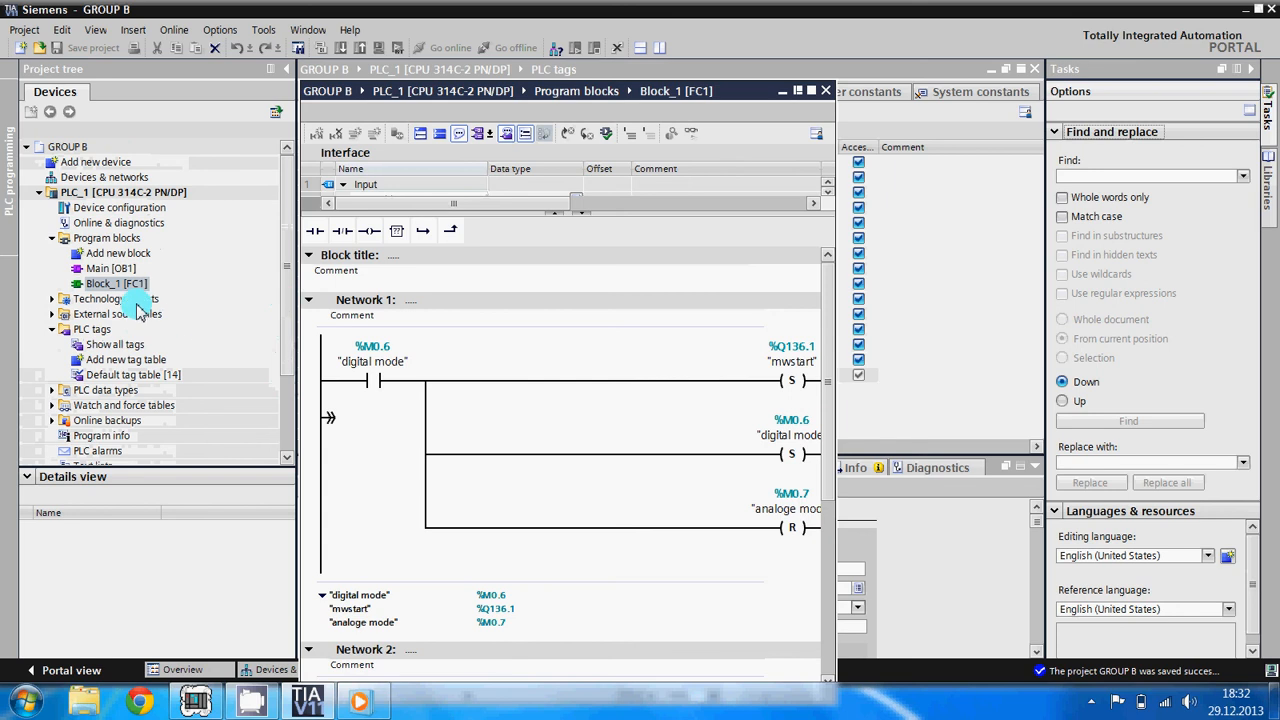
{"action": "left_click", "coordinate": [140, 193]}
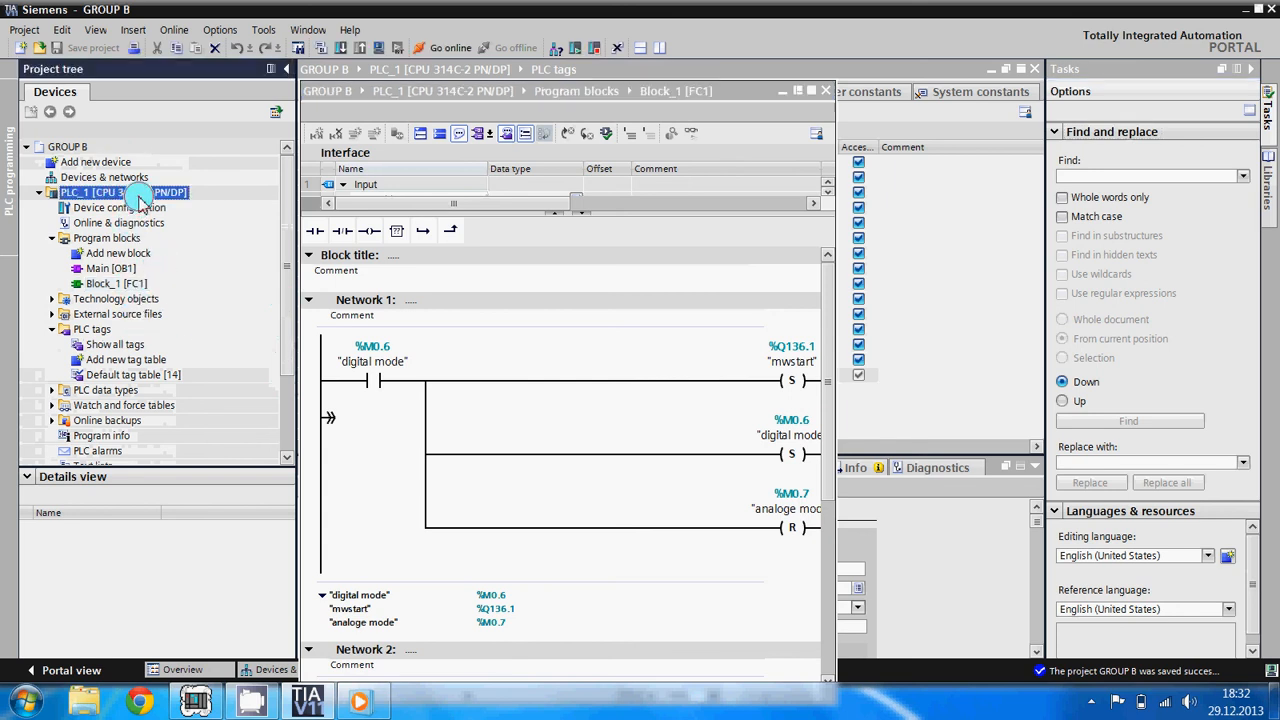
{"action": "right_click", "coordinate": [140, 200]}
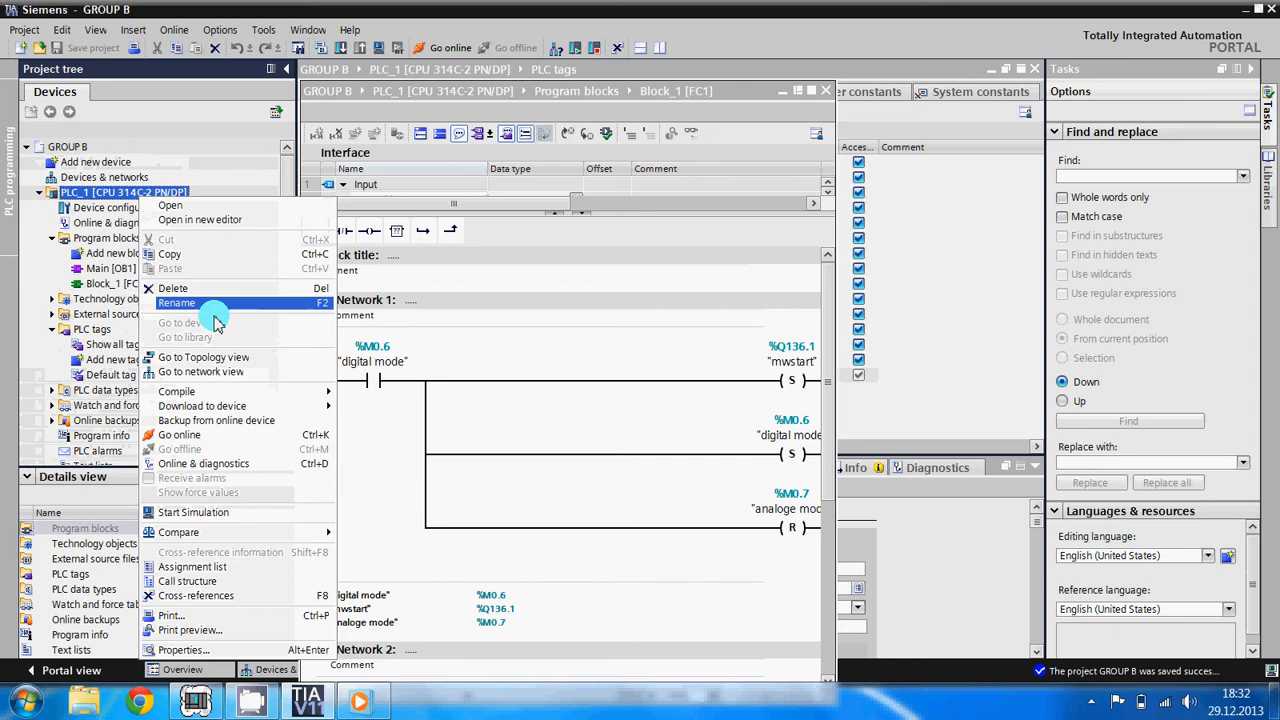
{"action": "mouse_move", "coordinate": [244, 397]}
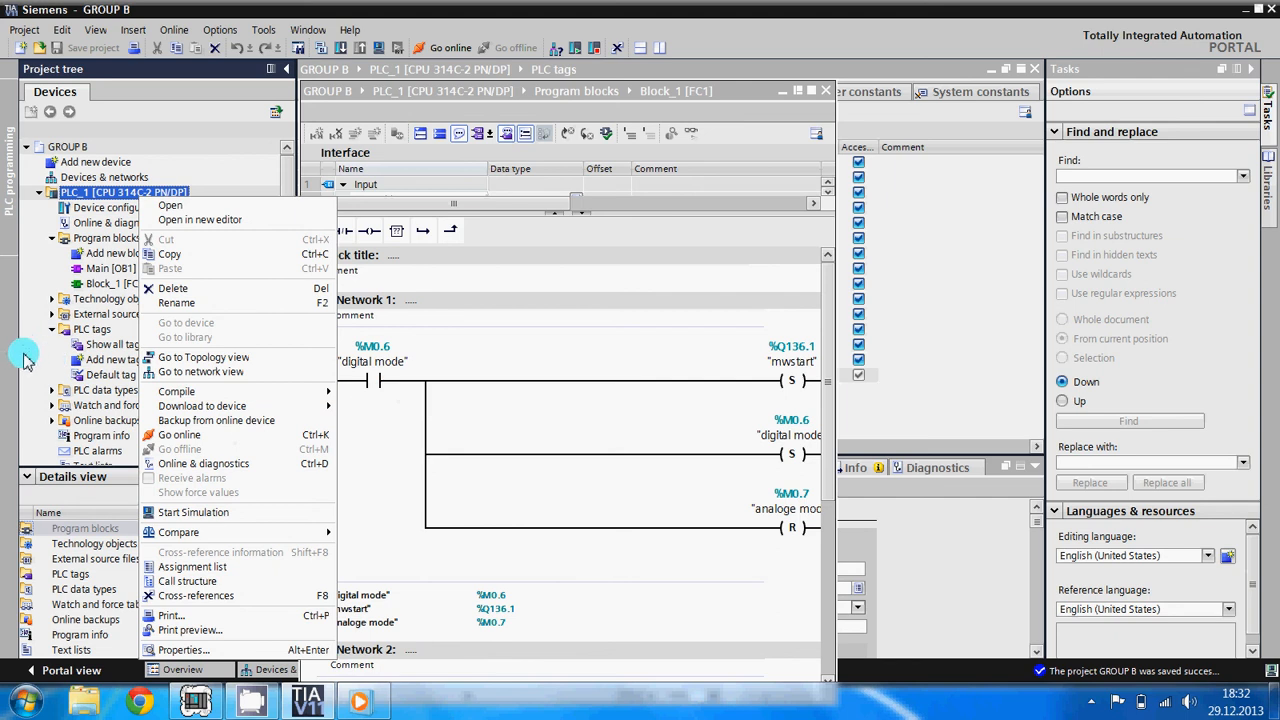
{"action": "left_click", "coordinate": [22, 356]}
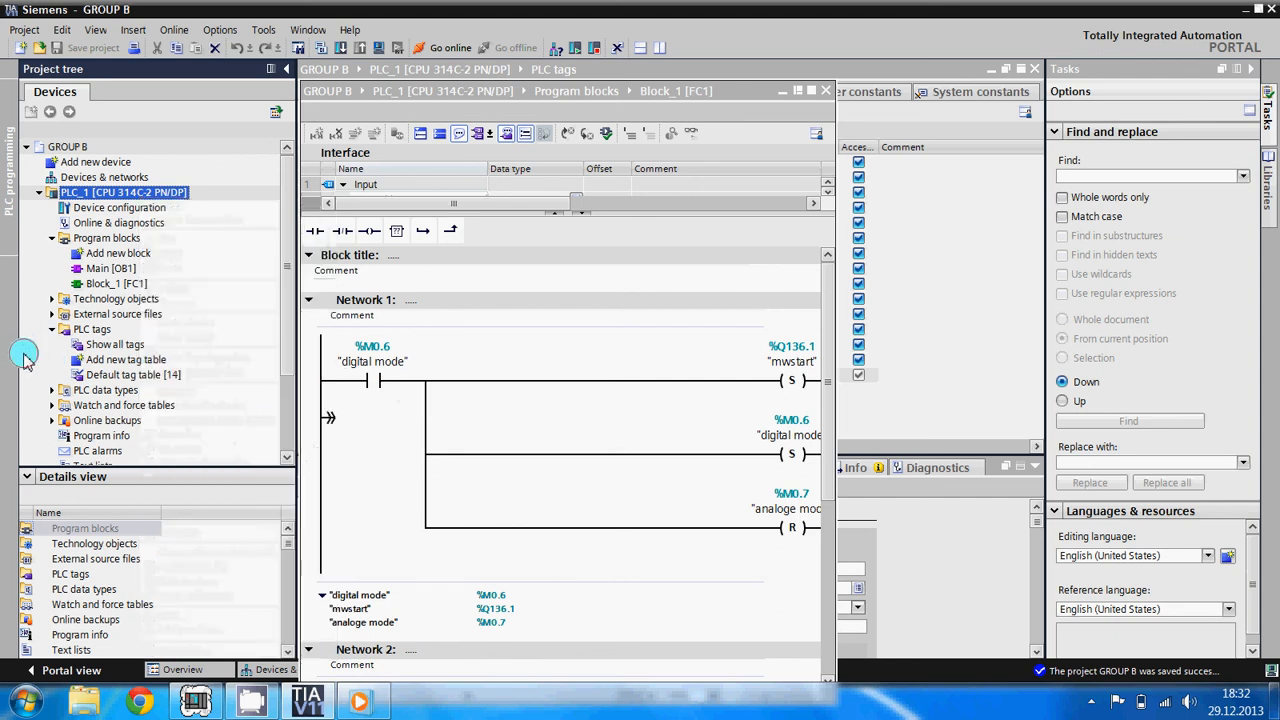
Step: Open the Root screen of HMI_1 from its Screens folder and minimize the Block_1 editor covering it
{"action": "left_click", "coordinate": [286, 414]}
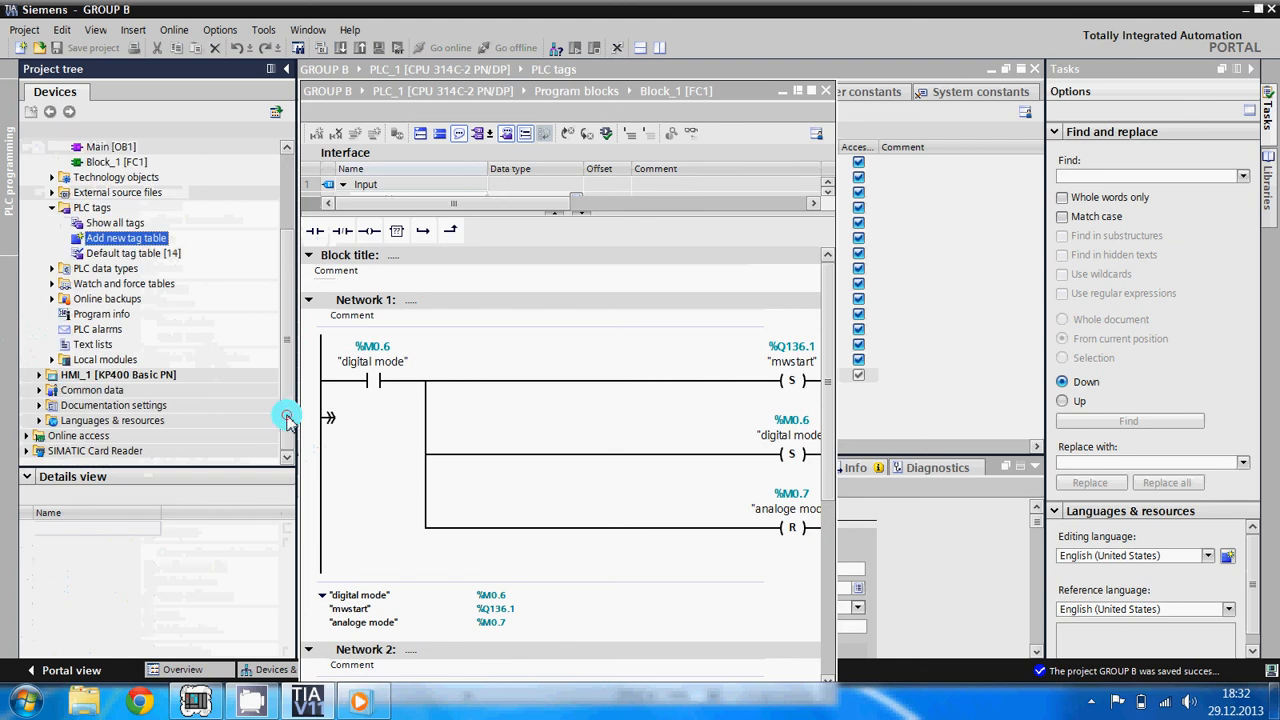
{"action": "left_click", "coordinate": [41, 376]}
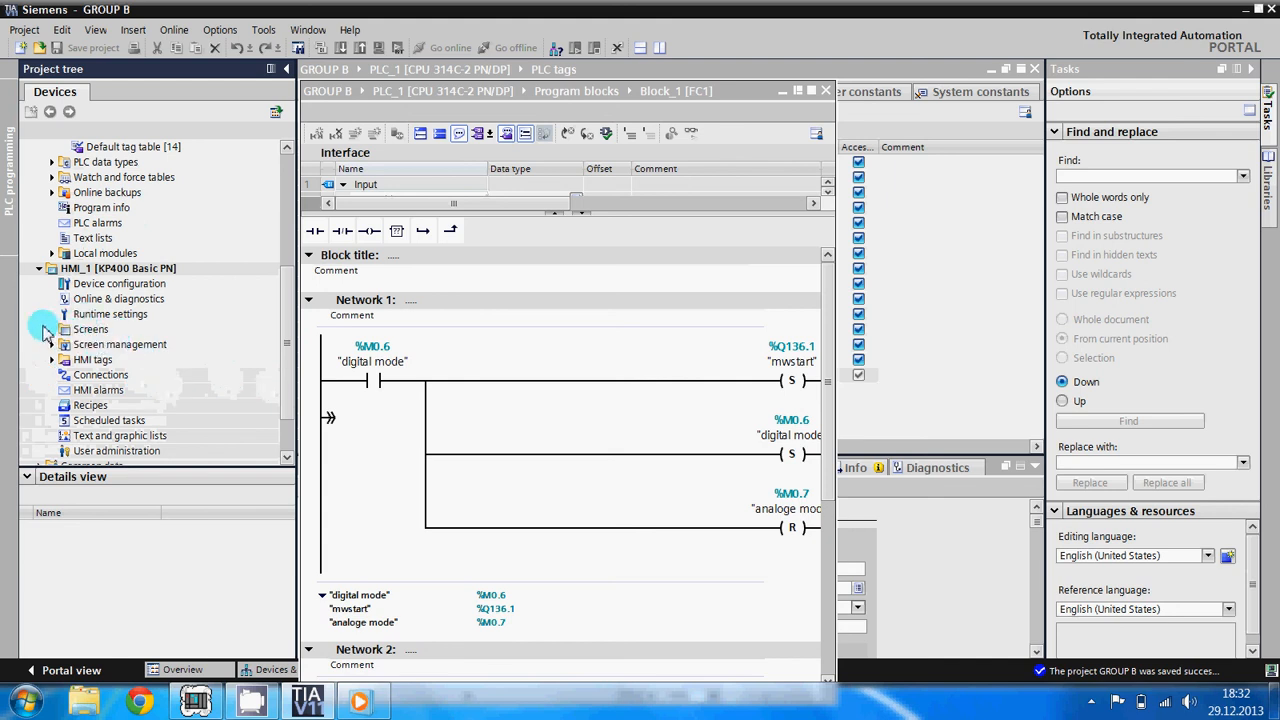
{"action": "left_click", "coordinate": [51, 330]}
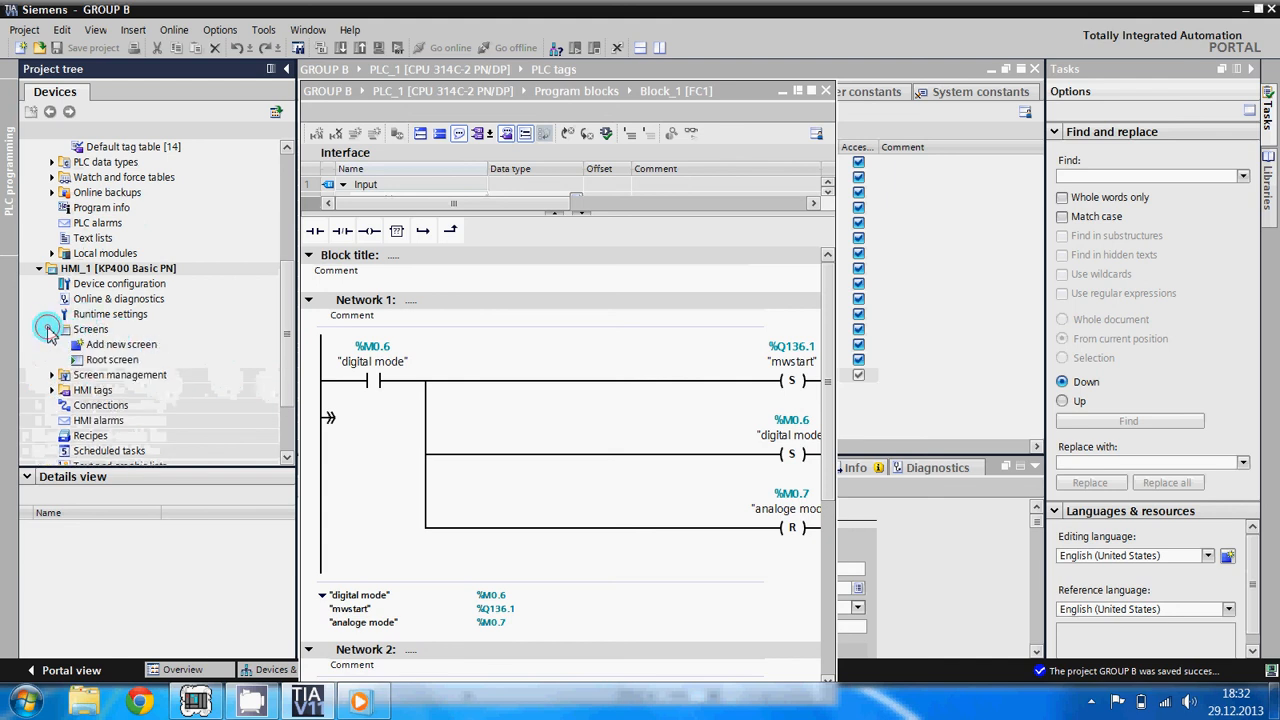
{"action": "double_click", "coordinate": [104, 360]}
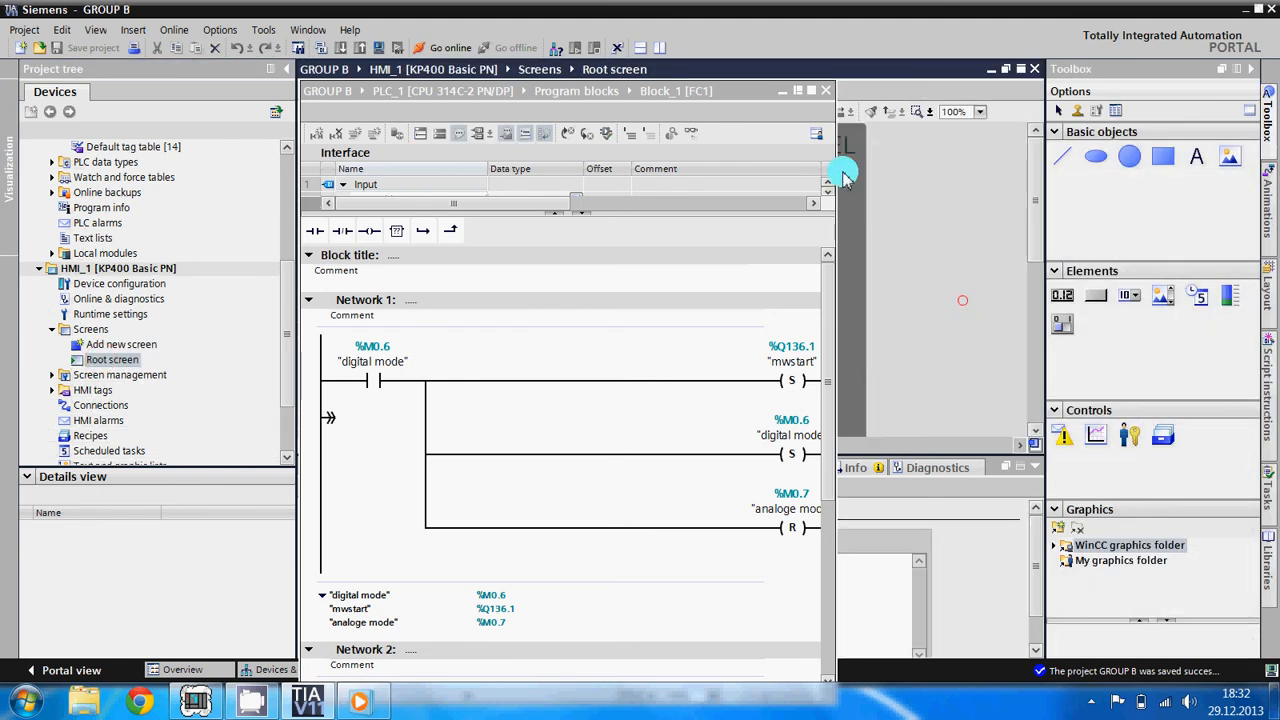
{"action": "left_click", "coordinate": [782, 91]}
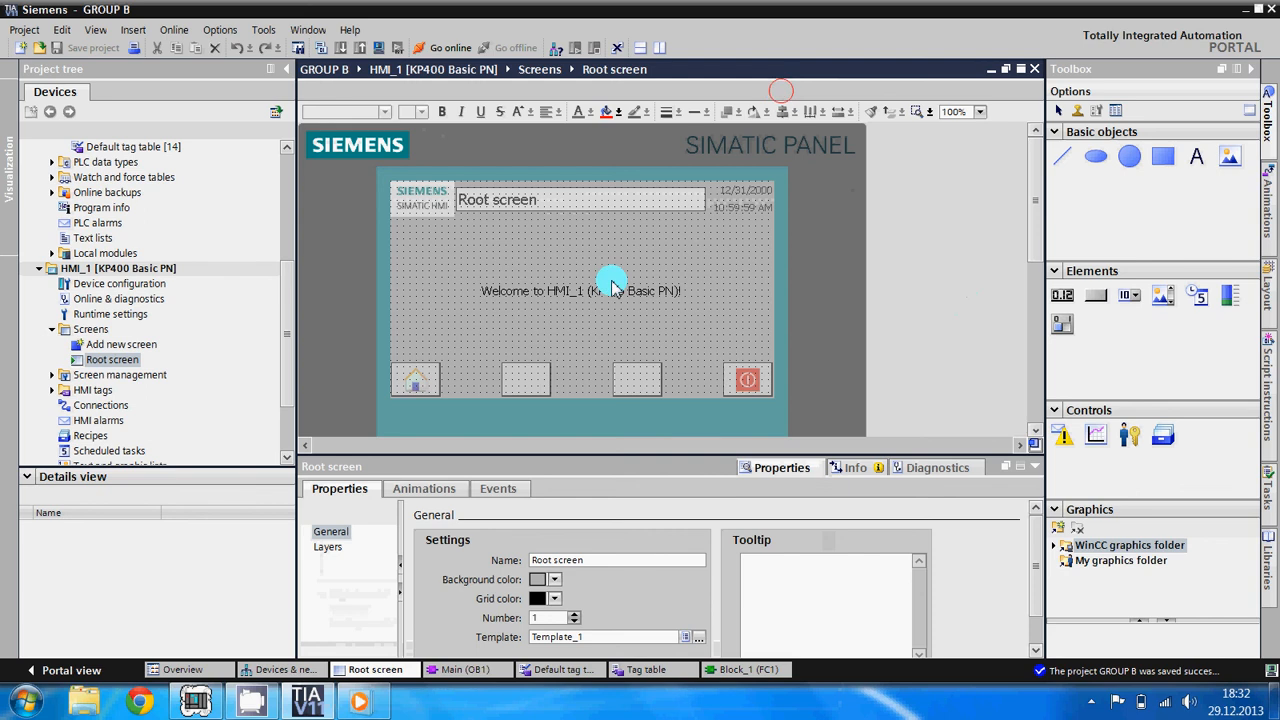
{"action": "right_click", "coordinate": [411, 199]}
{"action": "left_click", "coordinate": [406, 198]}
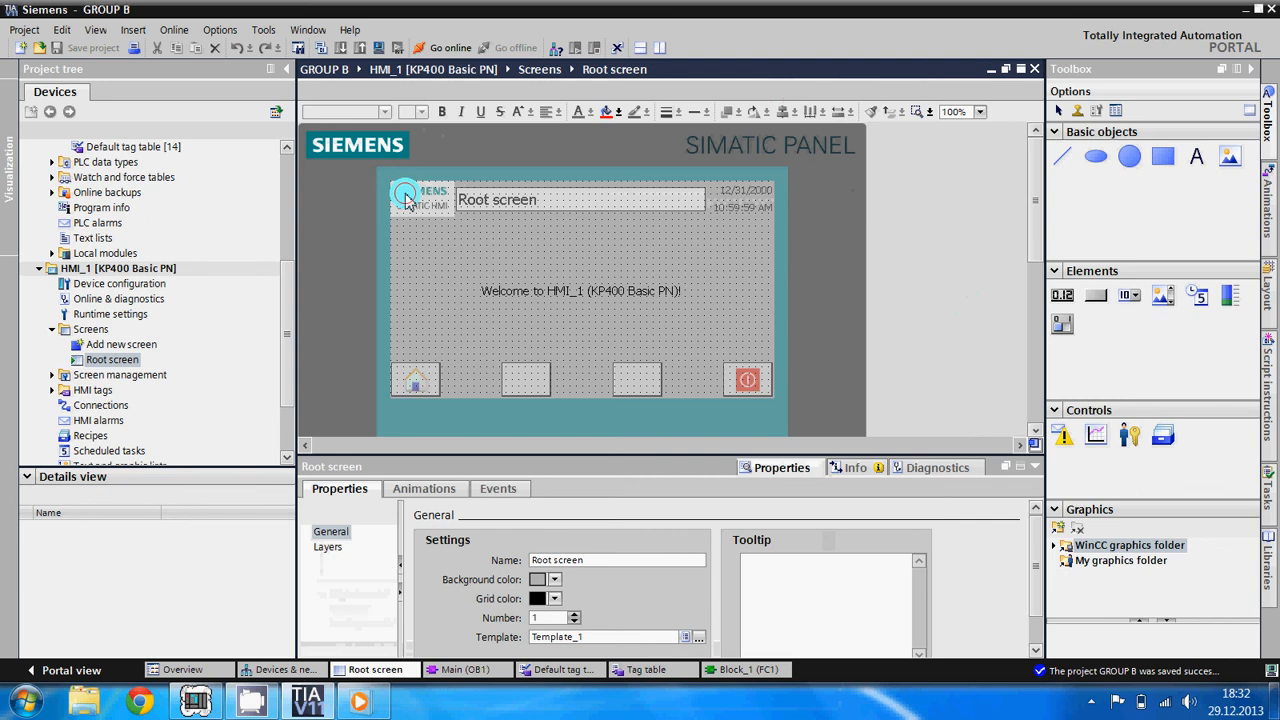
{"action": "right_click", "coordinate": [406, 199]}
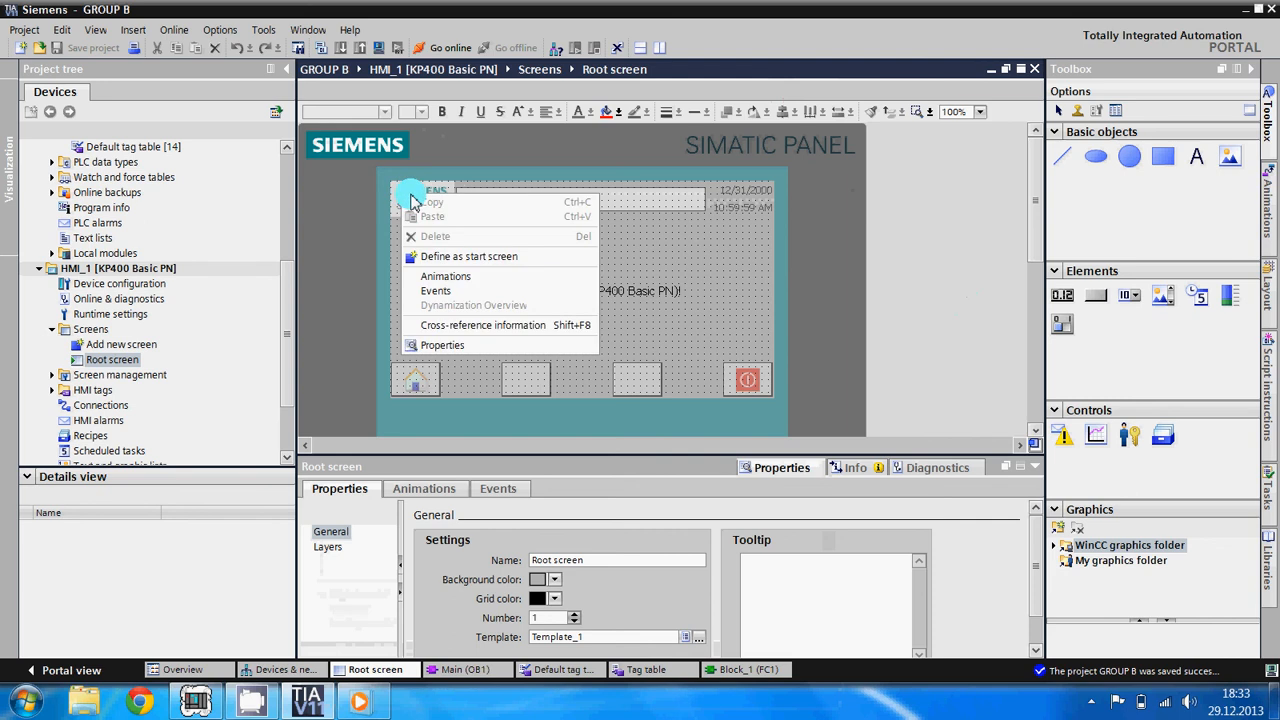
{"action": "left_click", "coordinate": [754, 291]}
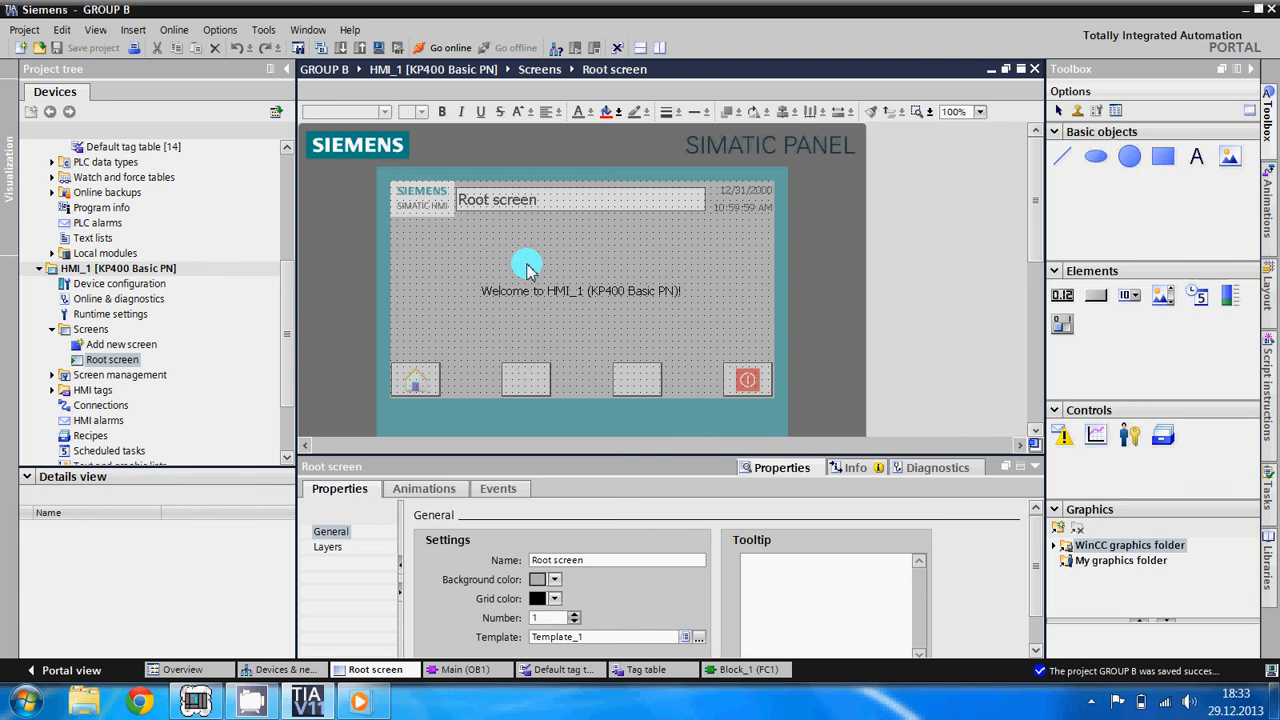
{"action": "left_click", "coordinate": [446, 201]}
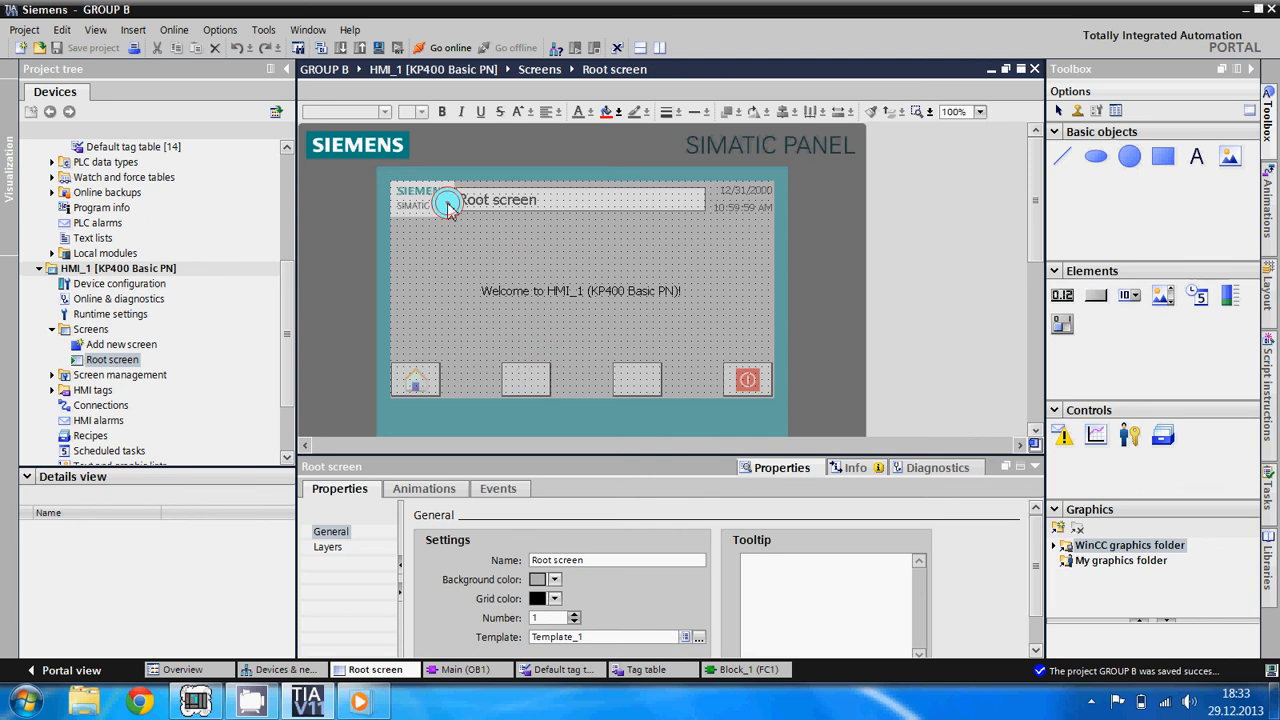
{"action": "right_click", "coordinate": [724, 320]}
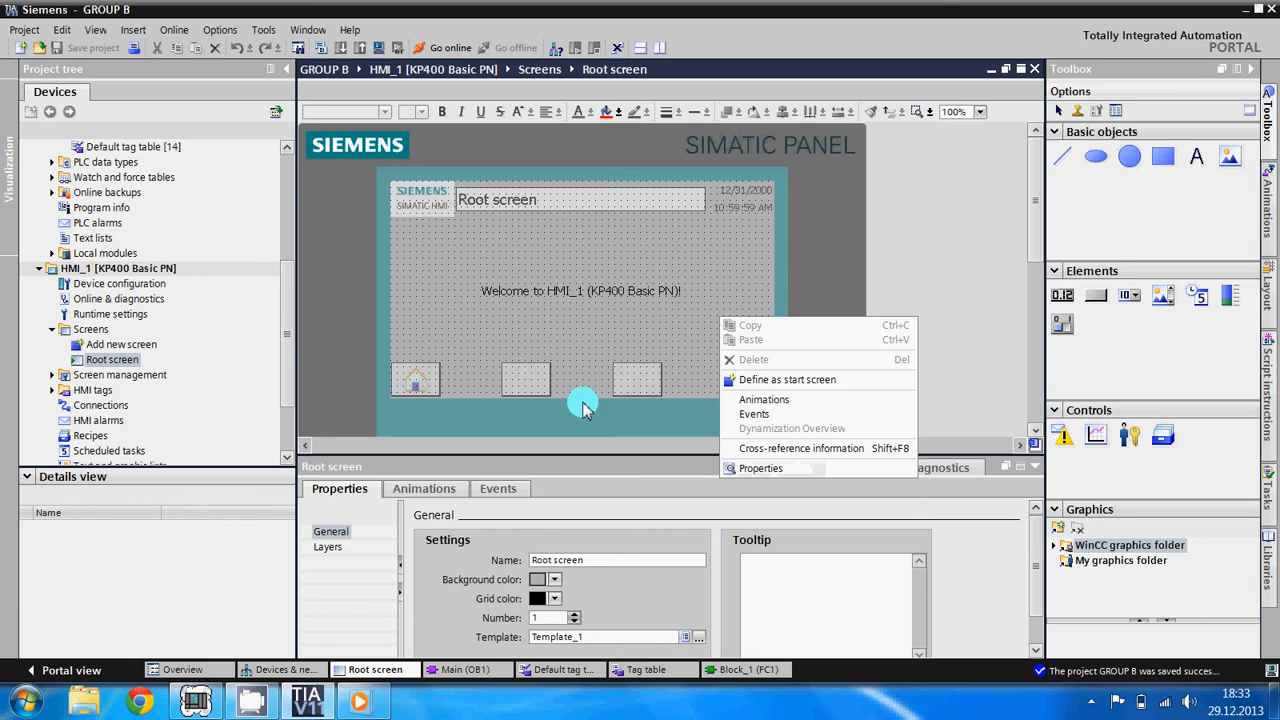
{"action": "left_click", "coordinate": [434, 202]}
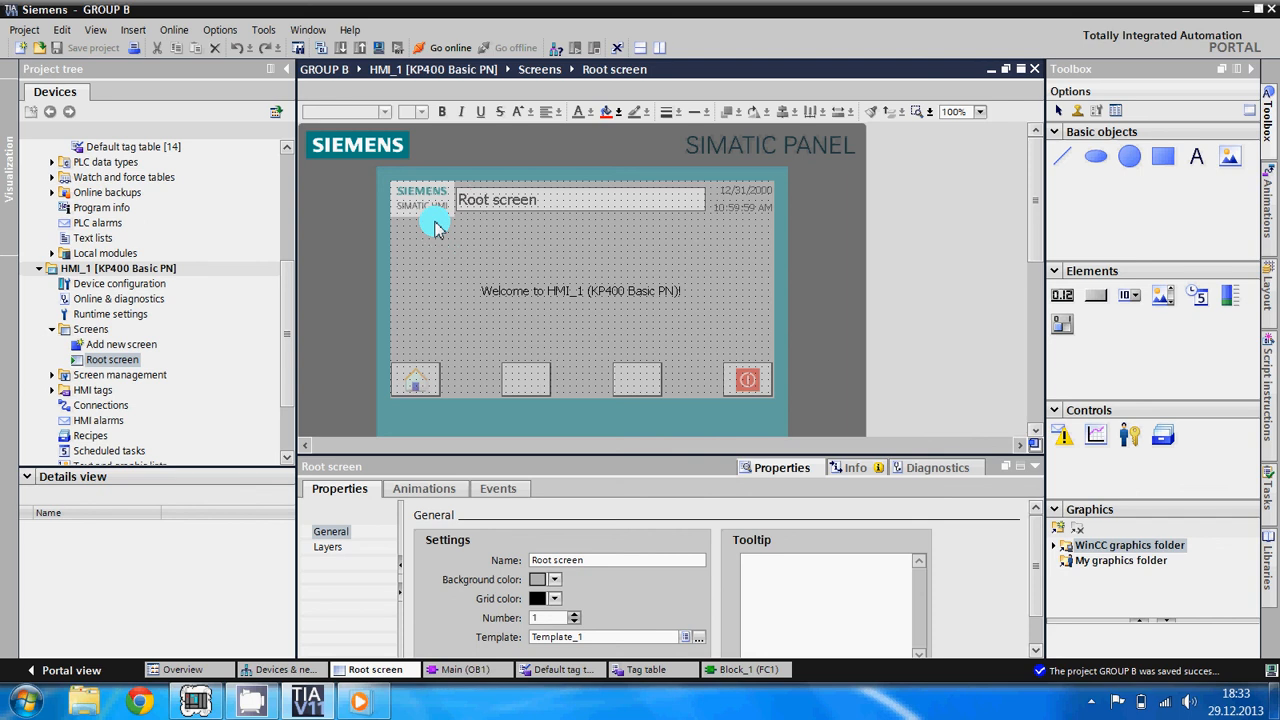
Step: Delete the "Welcome to HMI_1 (KP400 Basic PN)!" text field from the Root screen
{"action": "left_click", "coordinate": [548, 292]}
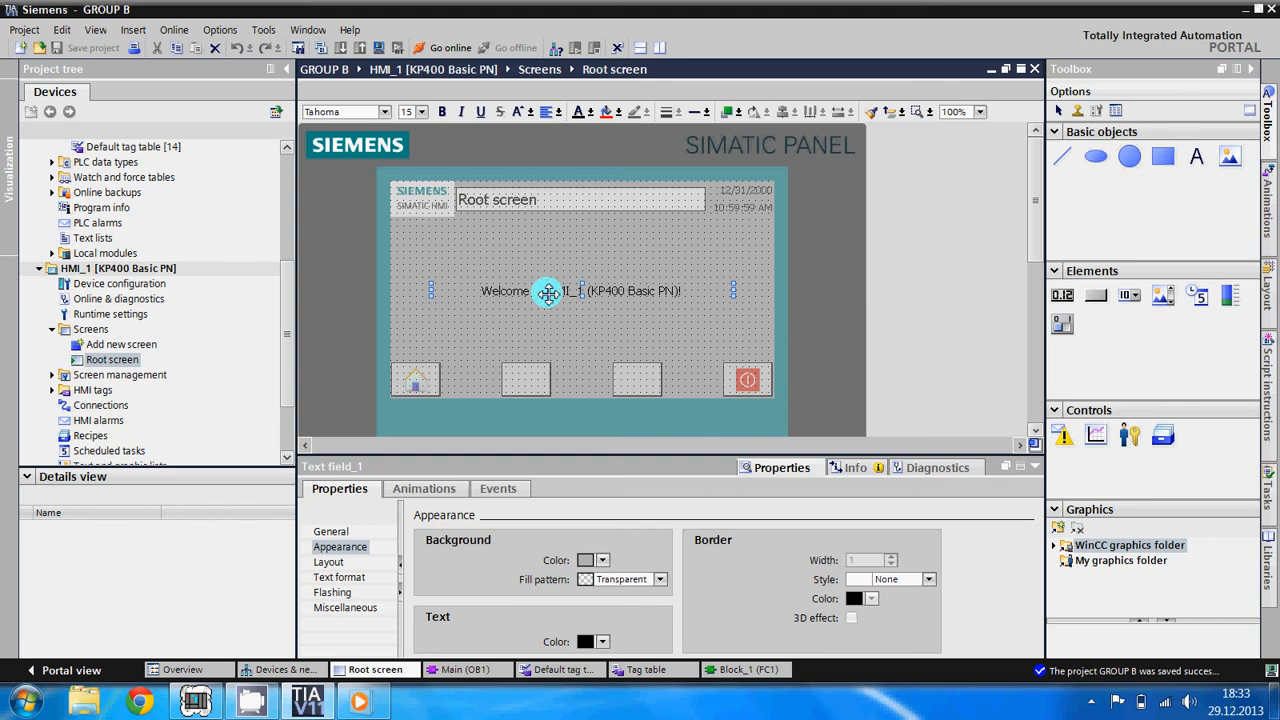
{"action": "right_click", "coordinate": [548, 292]}
{"action": "left_click", "coordinate": [594, 358]}
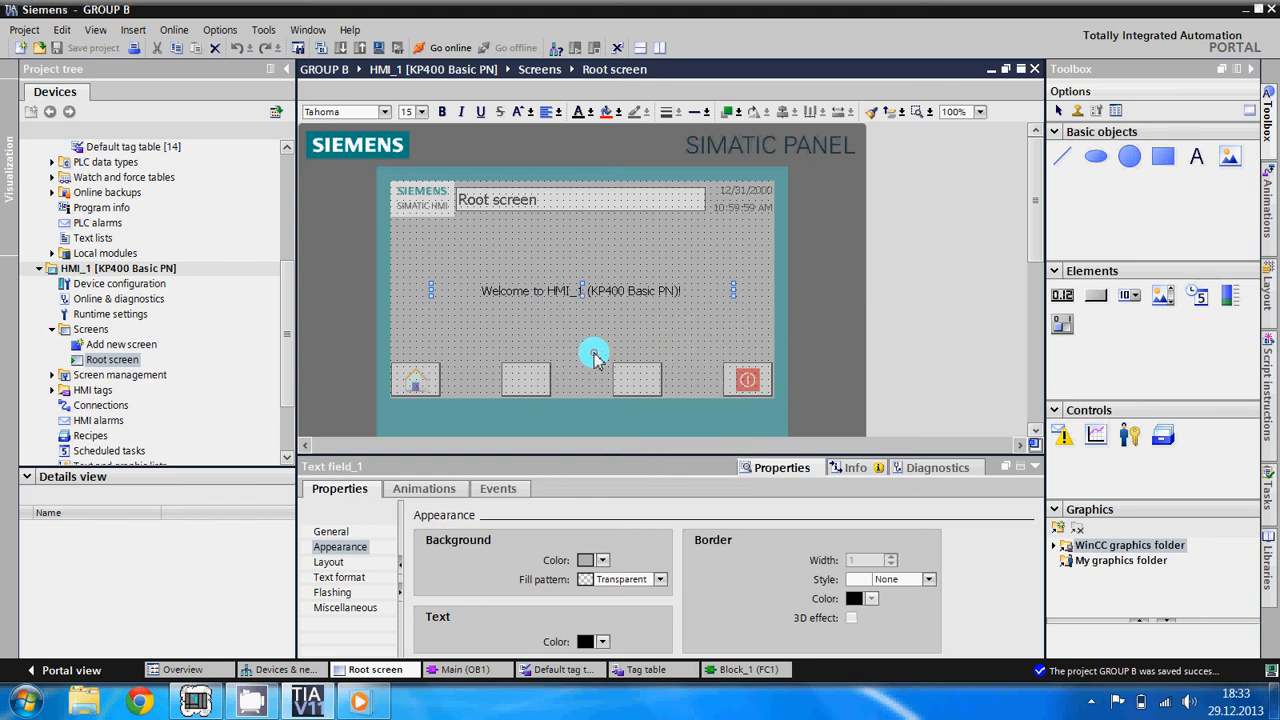
{"action": "right_click", "coordinate": [435, 208]}
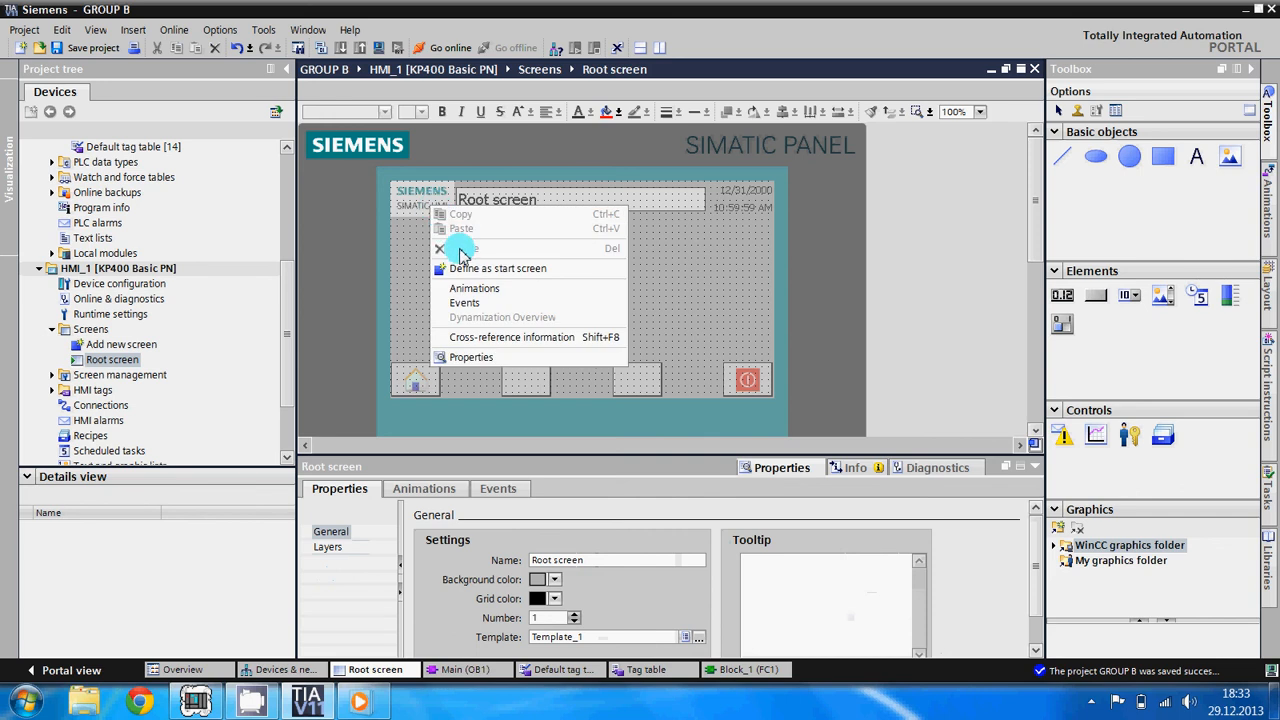
{"action": "left_click", "coordinate": [399, 193]}
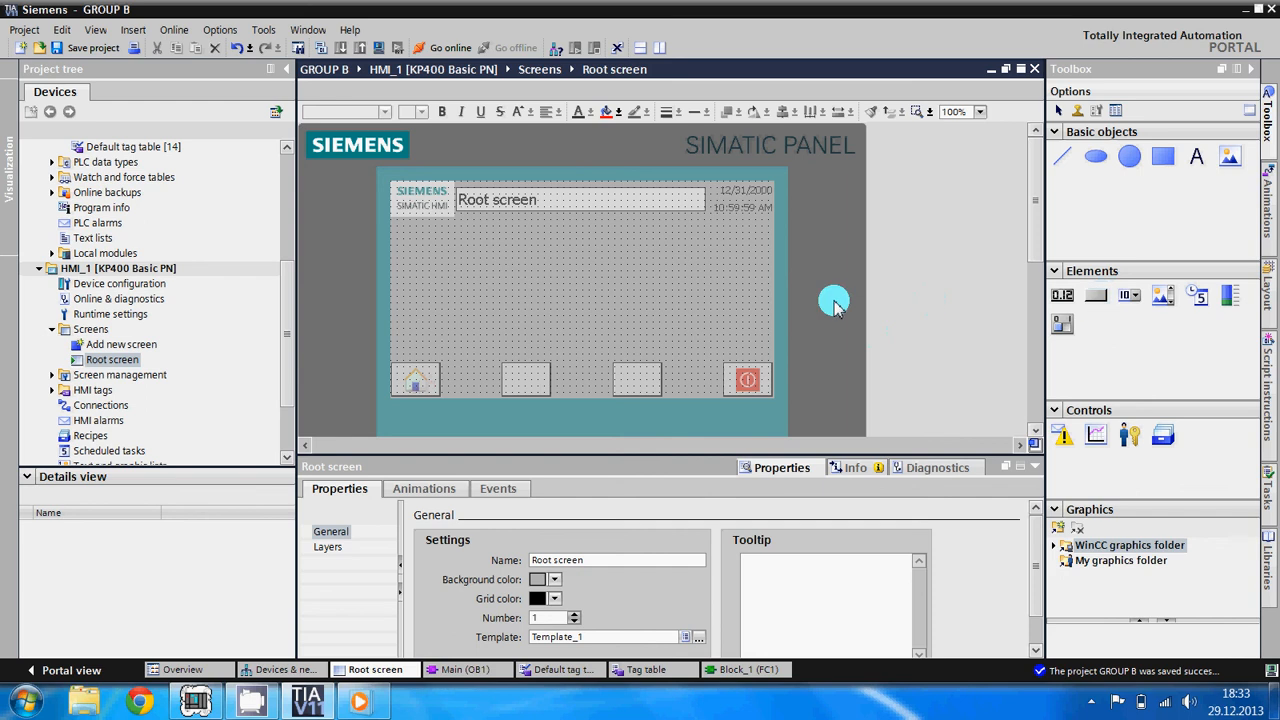
Step: Place a button about 60 by 30 pixels on the Root screen, just below the Siemens logo in the header
{"action": "left_click_drag", "start_coordinate": [1103, 305], "coordinate": [492, 282]}
{"action": "left_click", "coordinate": [1095, 295]}
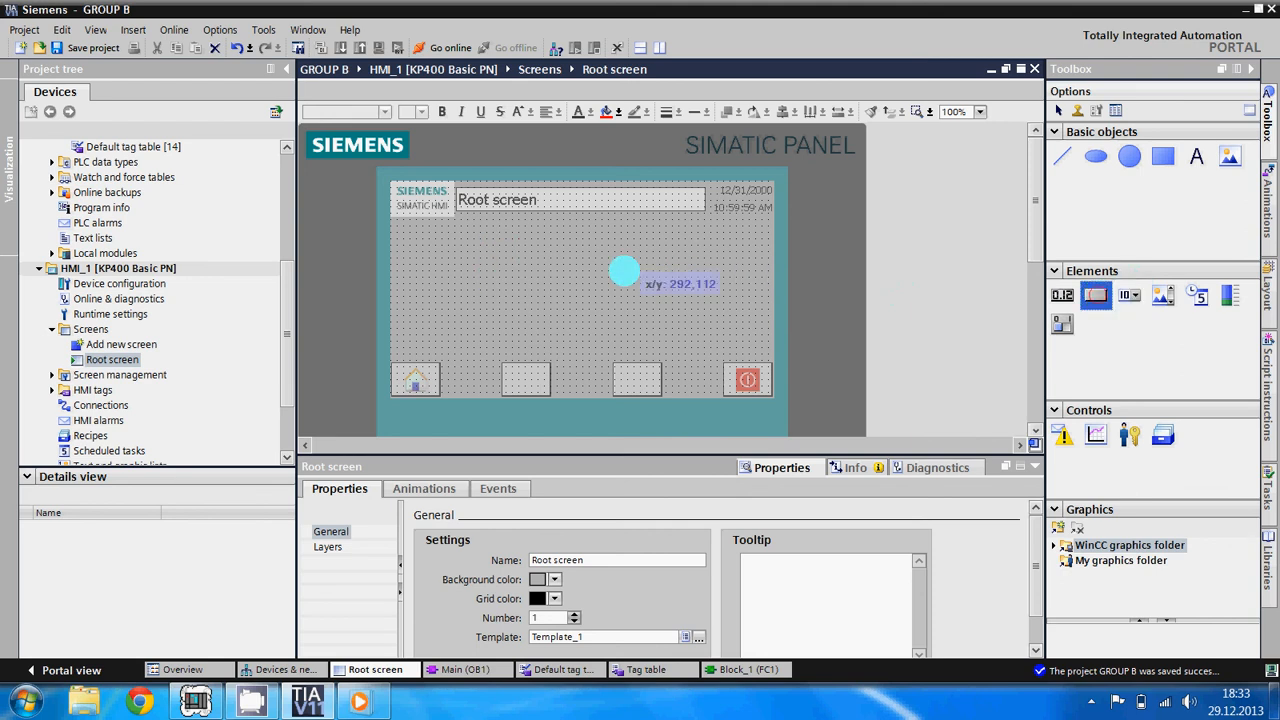
{"action": "left_click_drag", "start_coordinate": [436, 246], "coordinate": [482, 264]}
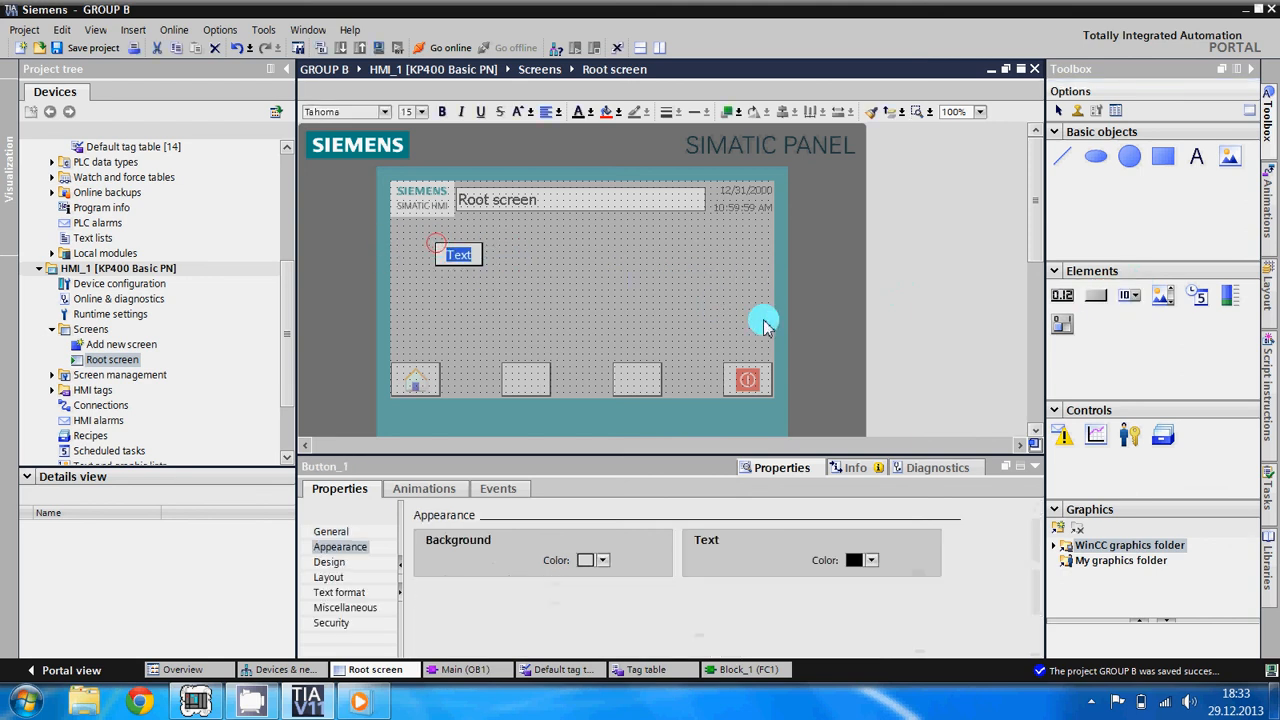
Step: Copy the button and paste two duplicates, arranging all three in a spaced column beneath the logo
{"action": "left_click", "coordinate": [1096, 295]}
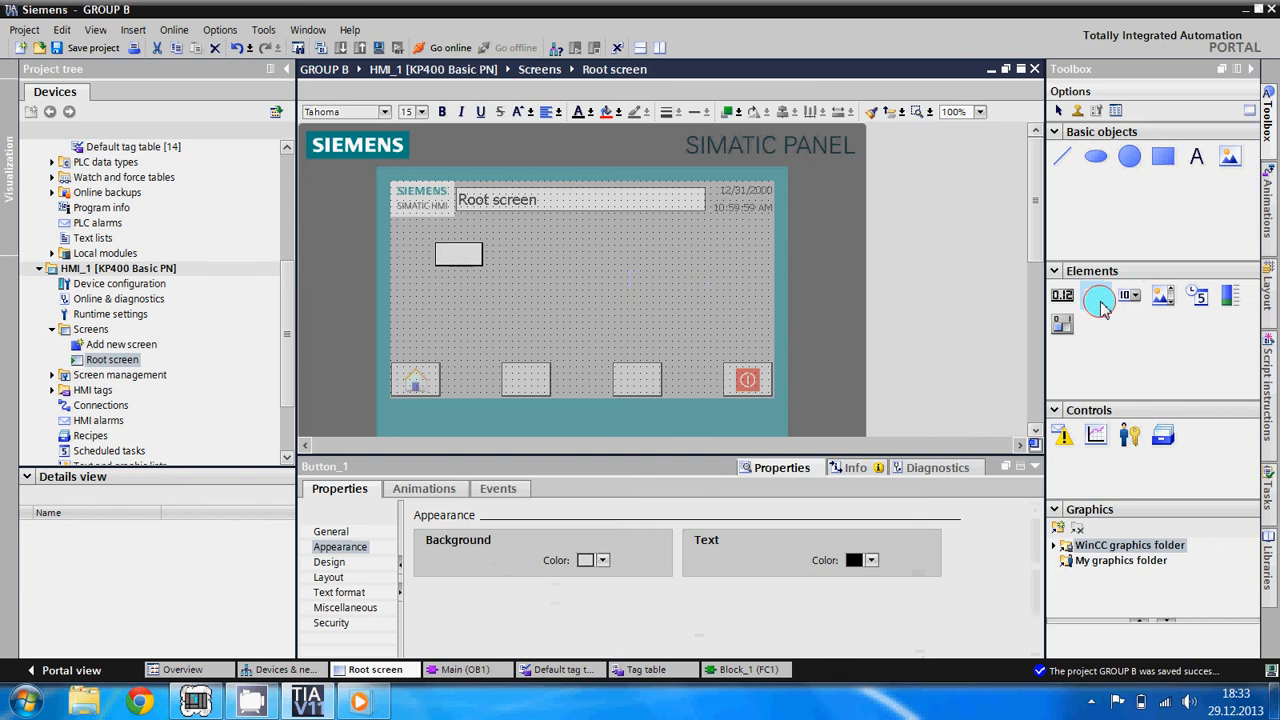
{"action": "left_click", "coordinate": [458, 258]}
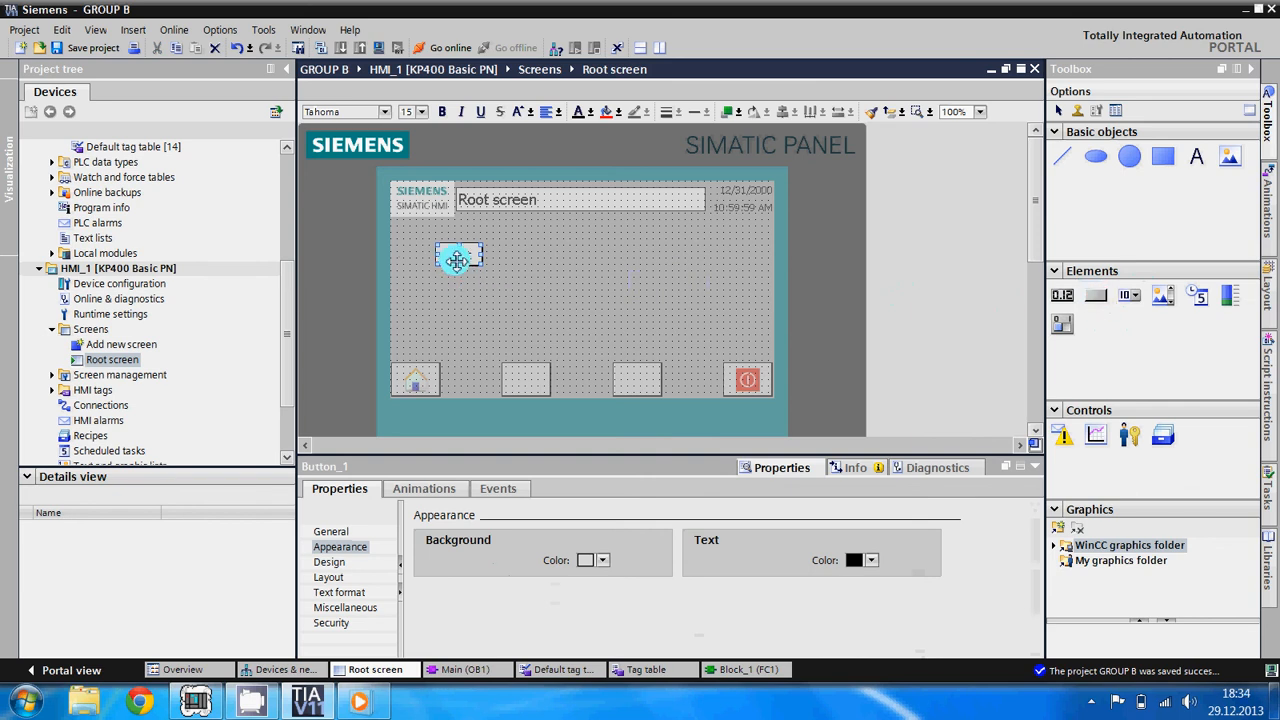
{"action": "right_click", "coordinate": [458, 256]}
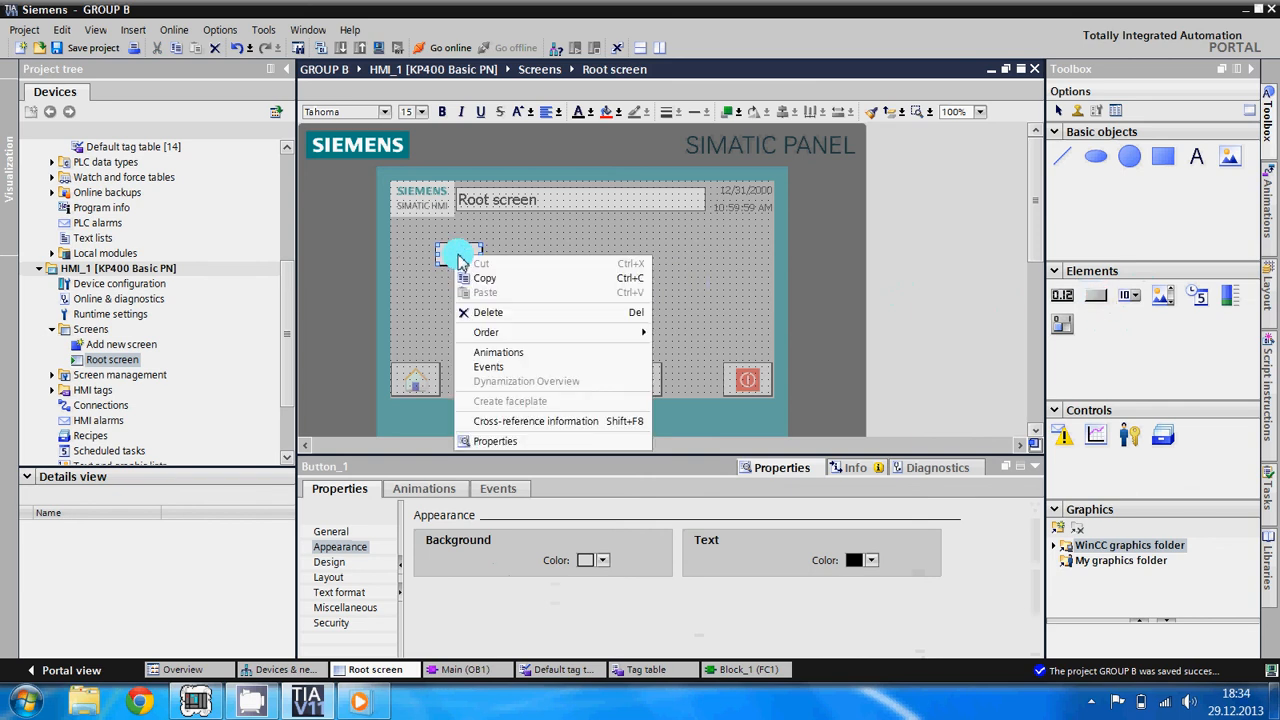
{"action": "left_click", "coordinate": [486, 280]}
{"action": "left_click", "coordinate": [457, 293]}
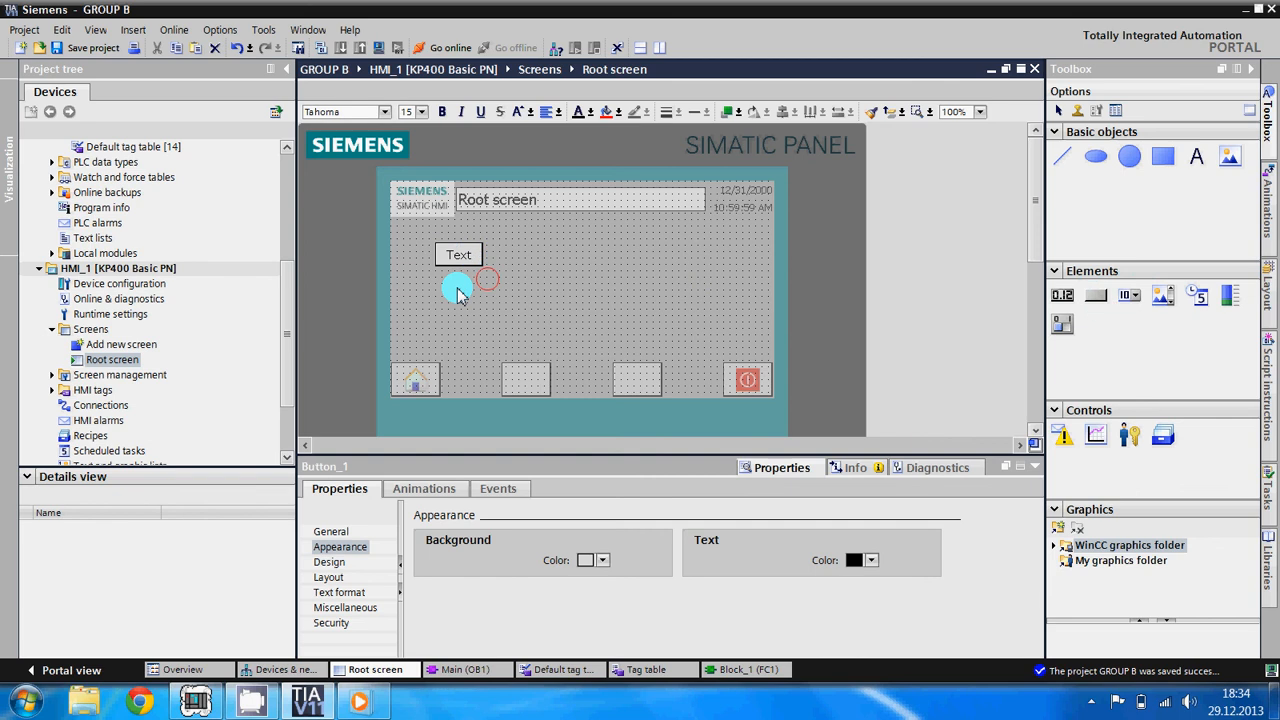
{"action": "key", "text": "ctrl+v"}
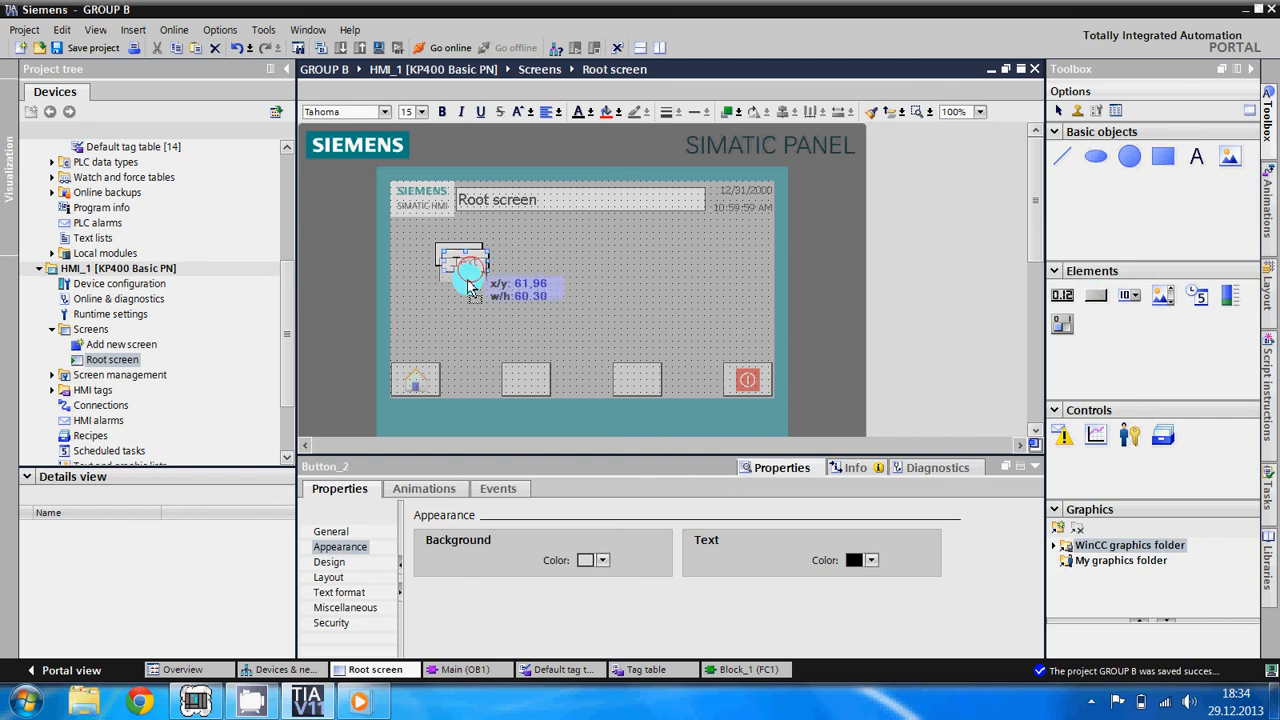
{"action": "left_click", "coordinate": [460, 284]}
{"action": "left_click", "coordinate": [461, 286]}
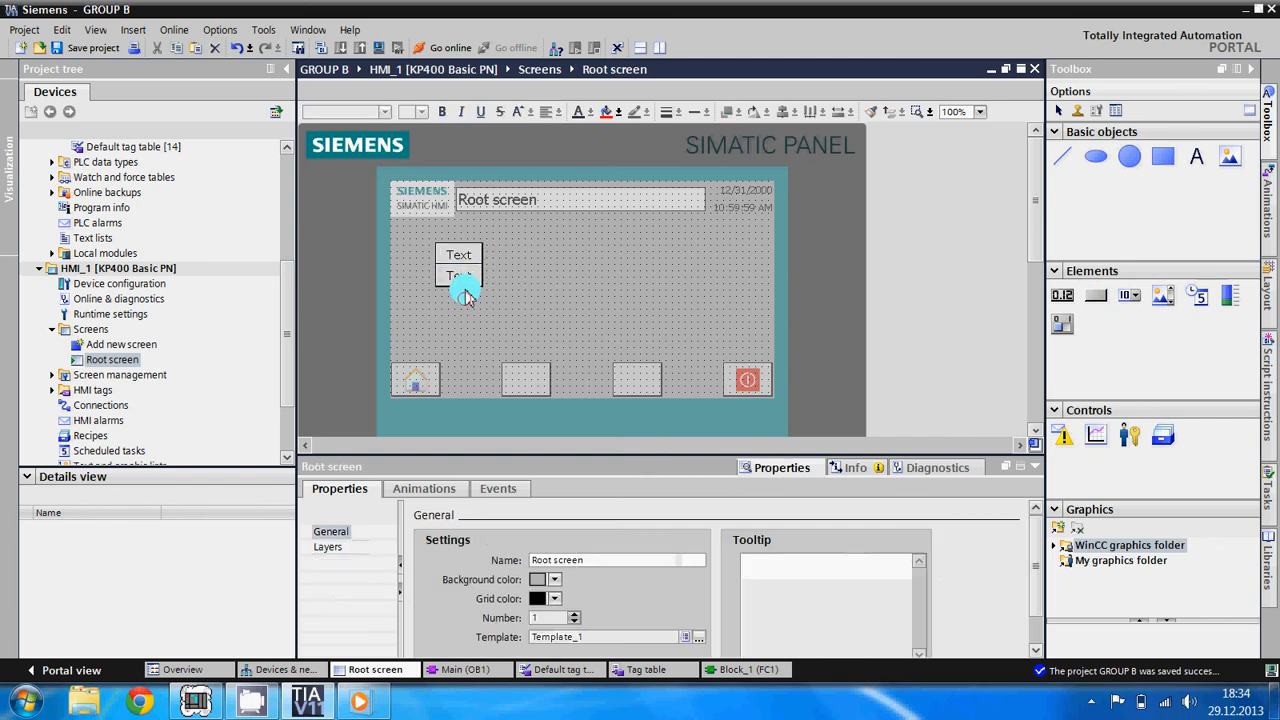
{"action": "left_click_drag", "start_coordinate": [472, 272], "coordinate": [471, 300]}
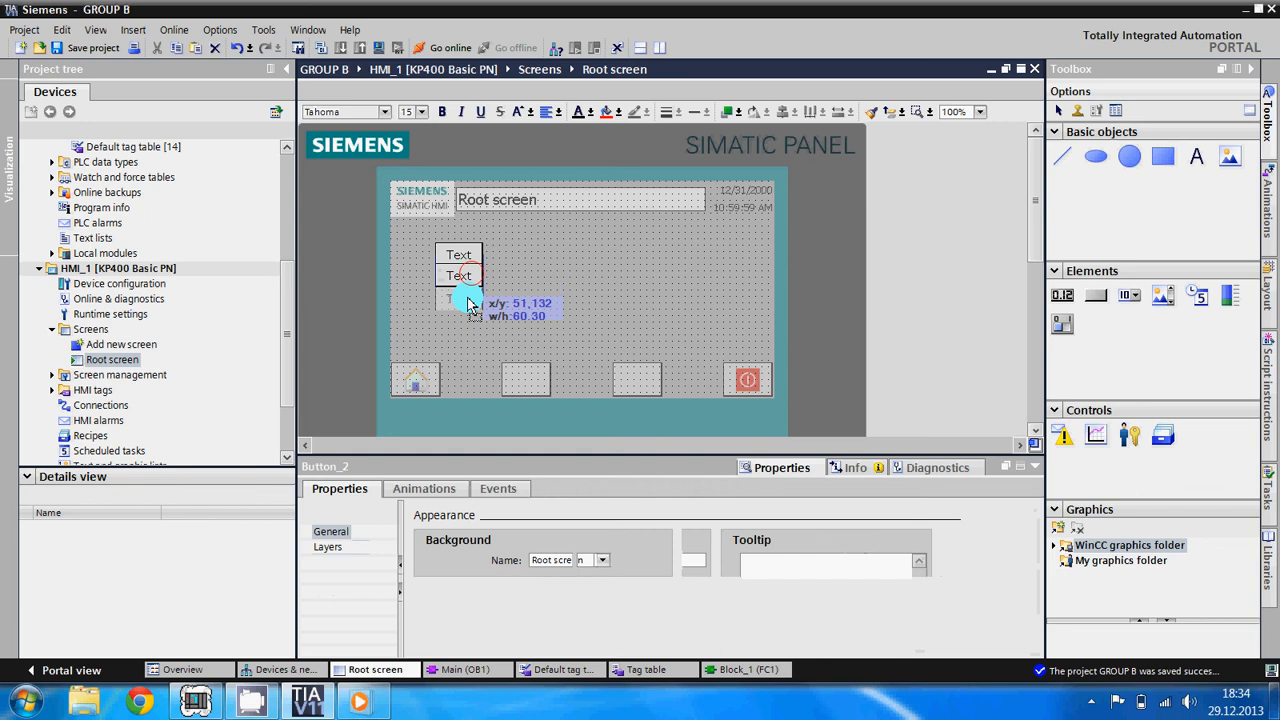
{"action": "right_click", "coordinate": [515, 250]}
{"action": "left_click", "coordinate": [542, 270]}
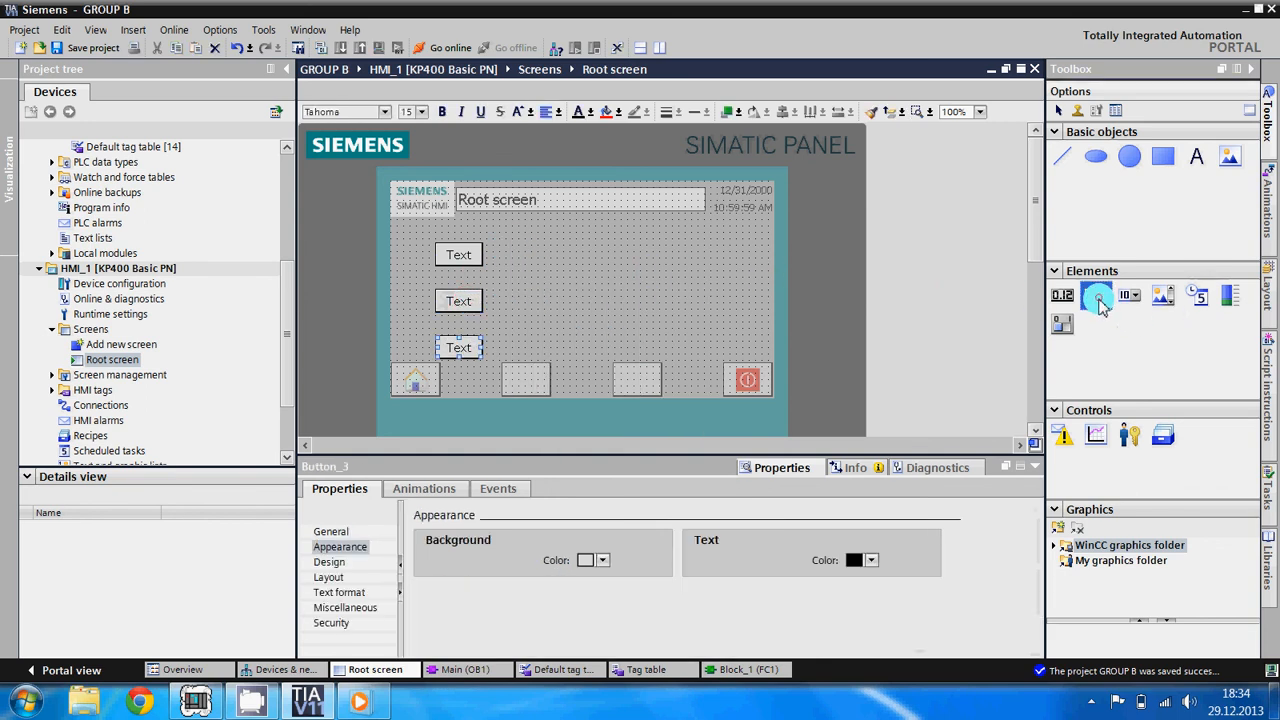
Step: Add three more buttons to the right half of the Root screen, two roughly side by side and one lower at the right edge
{"action": "left_click_drag", "start_coordinate": [1094, 297], "coordinate": [563, 256]}
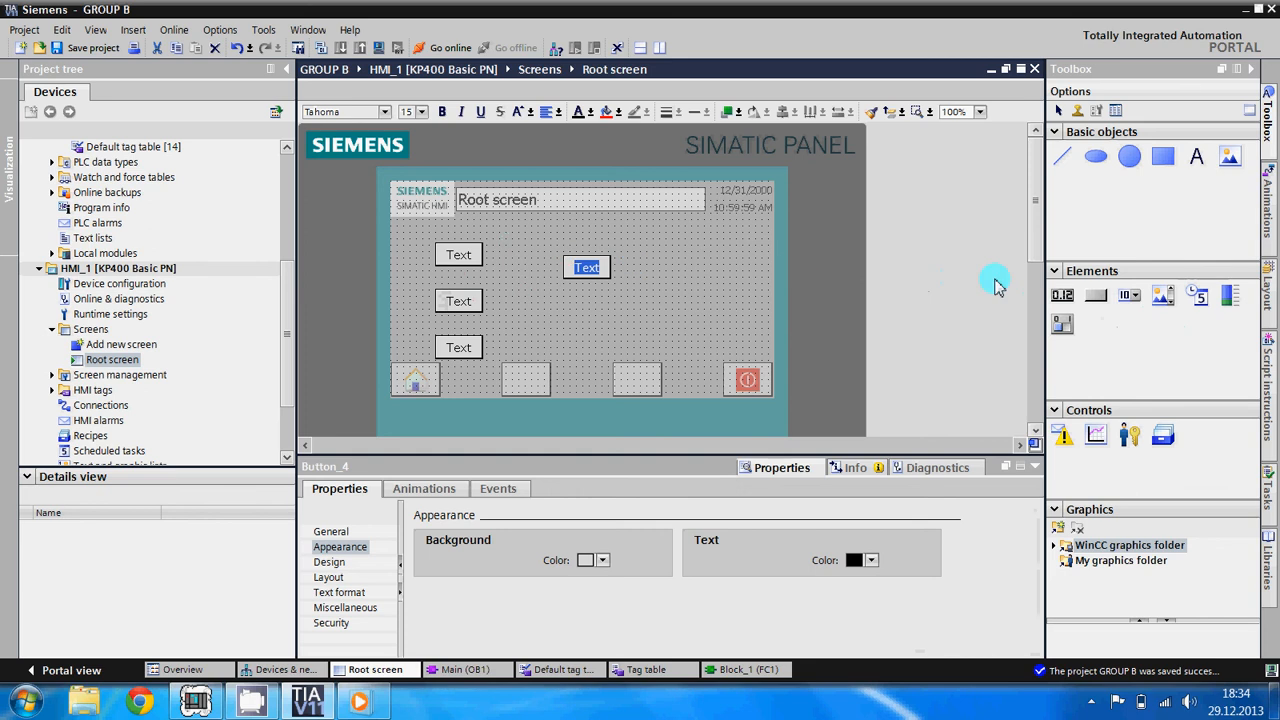
{"action": "left_click", "coordinate": [1098, 292]}
{"action": "left_click", "coordinate": [649, 238]}
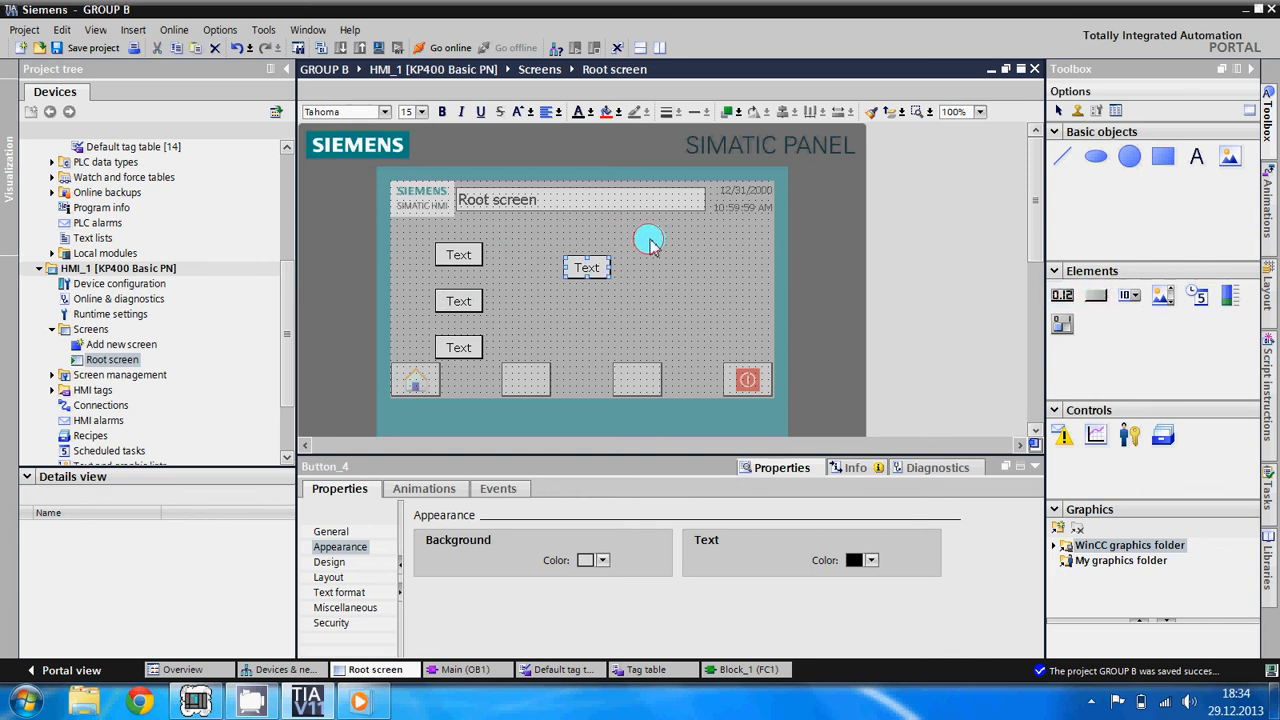
{"action": "left_click", "coordinate": [1103, 292]}
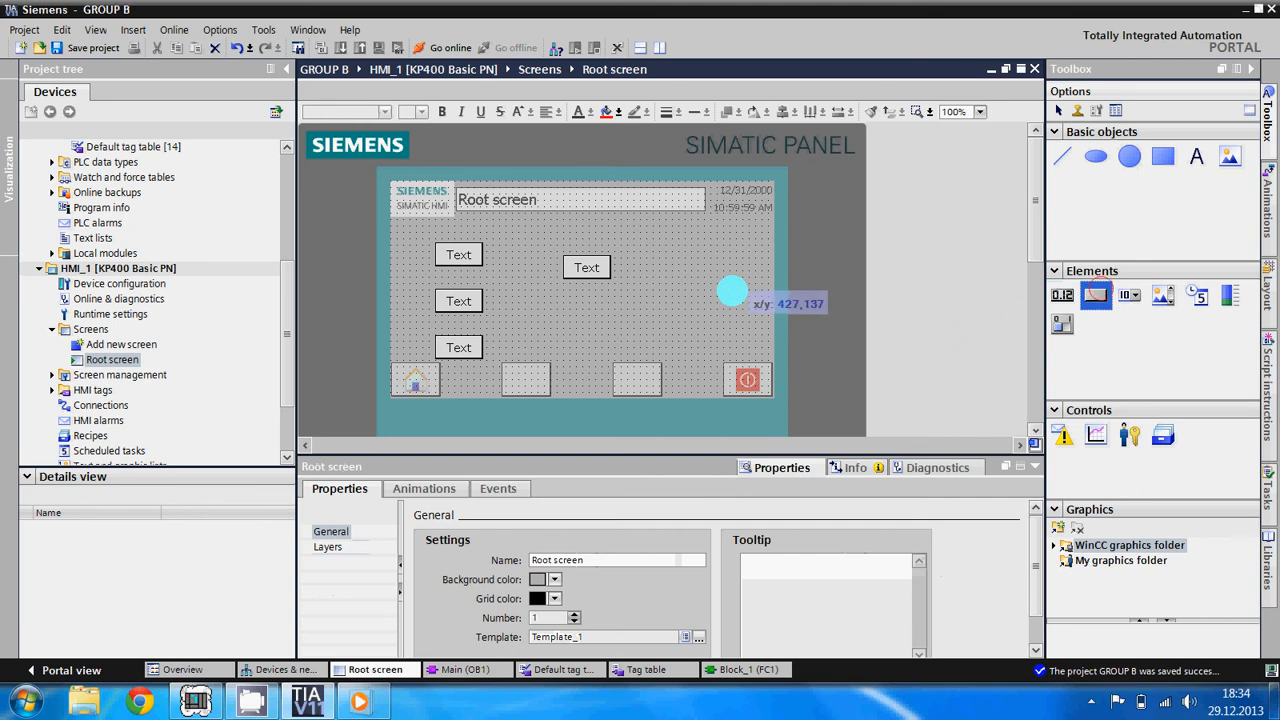
{"action": "left_click", "coordinate": [730, 292]}
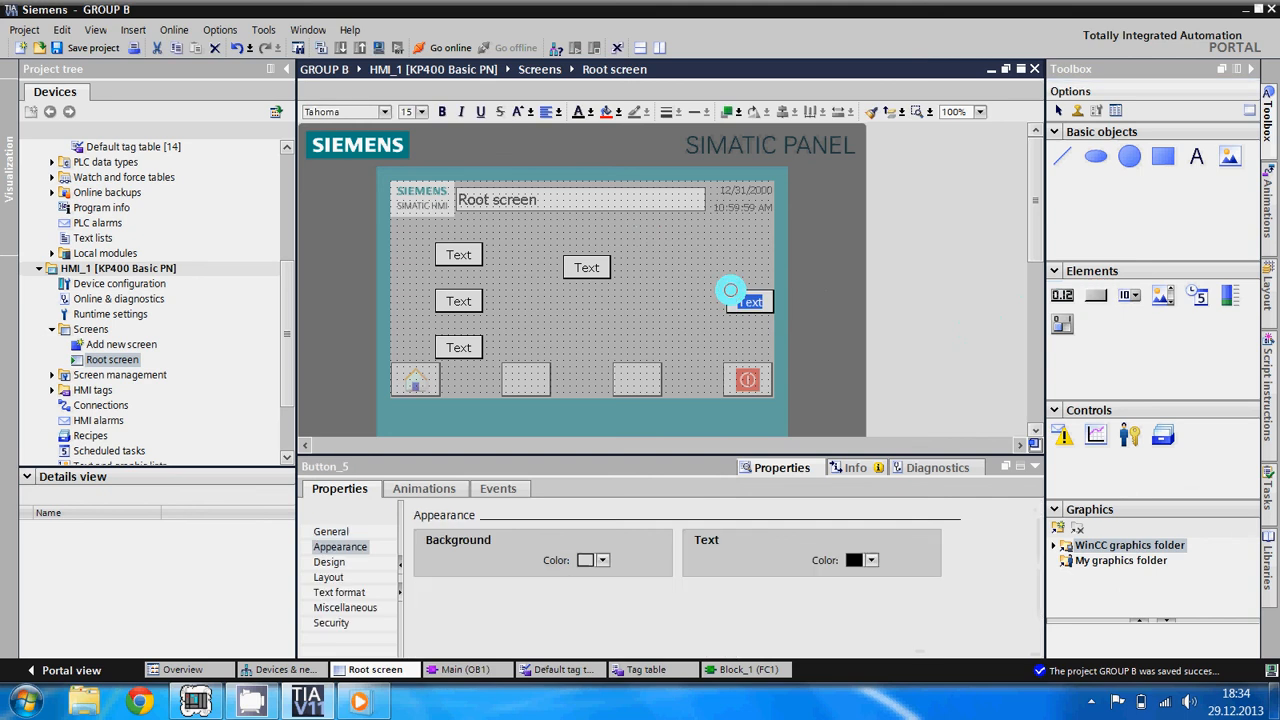
{"action": "left_click", "coordinate": [1096, 295]}
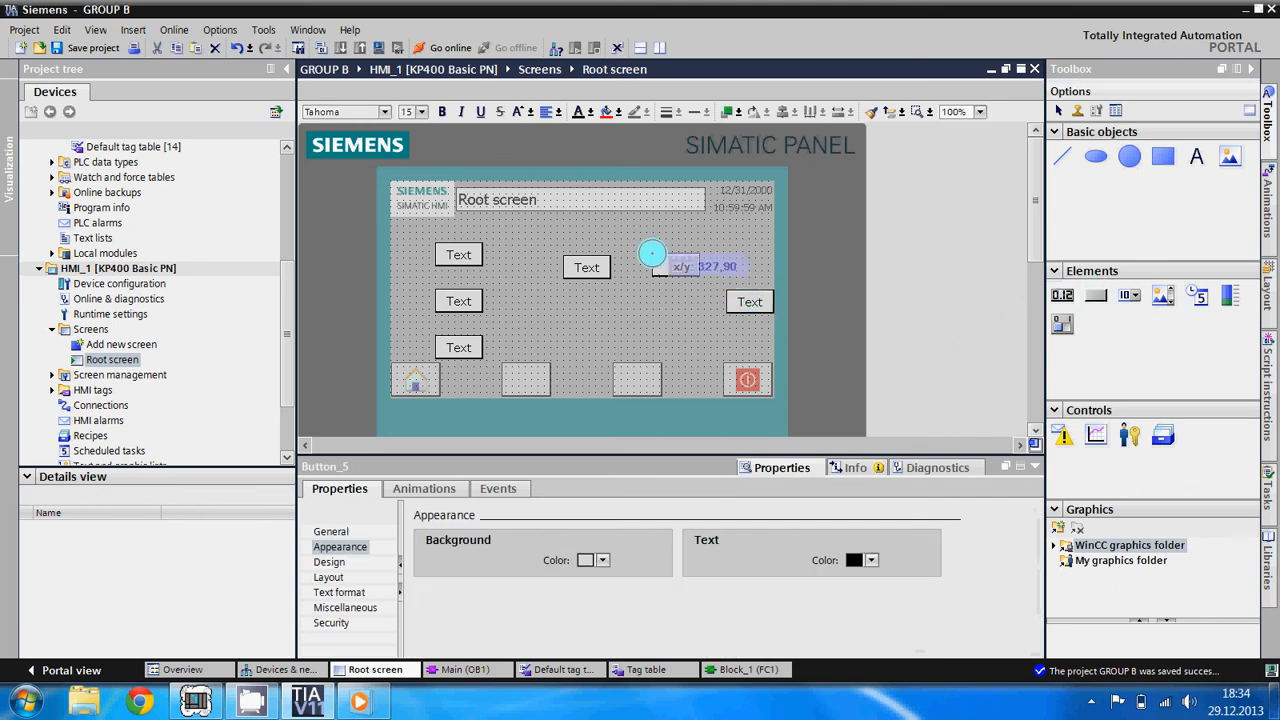
{"action": "left_click", "coordinate": [653, 256]}
Step: Examine the label settings and cross-reference information of the topmost button in the column
{"action": "left_click", "coordinate": [458, 254]}
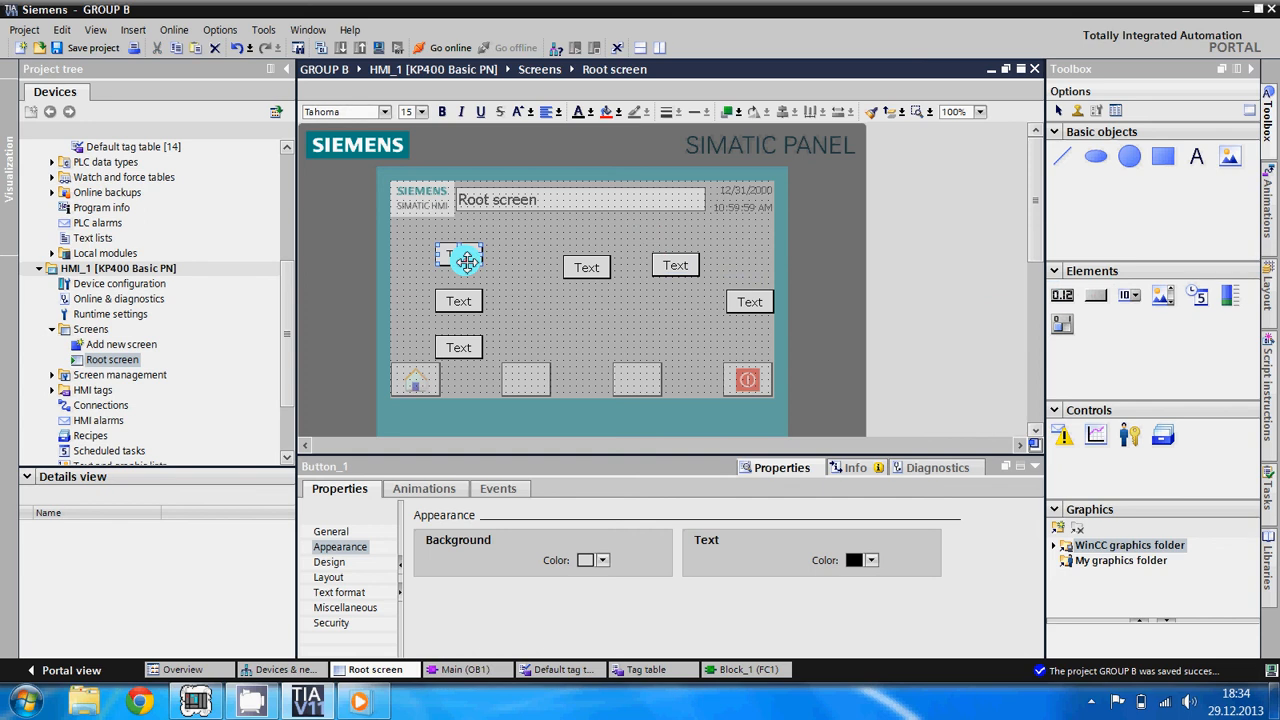
{"action": "right_click", "coordinate": [466, 260]}
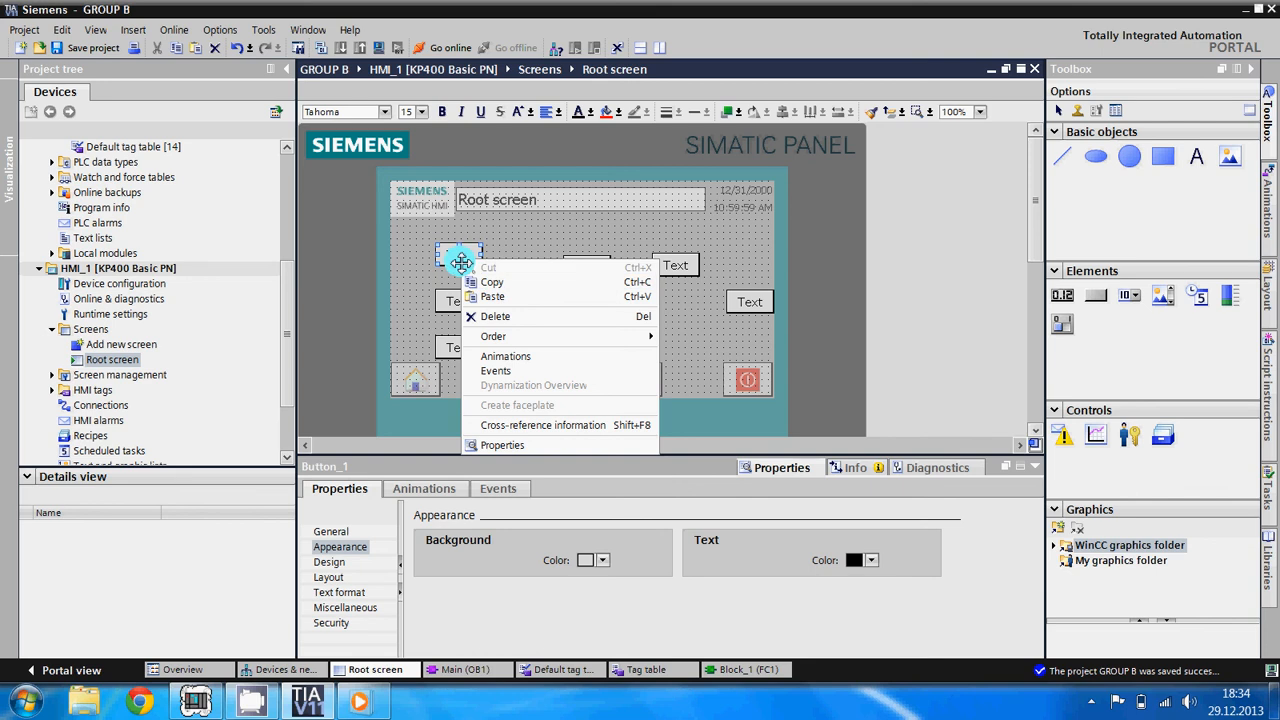
{"action": "left_click", "coordinate": [460, 262]}
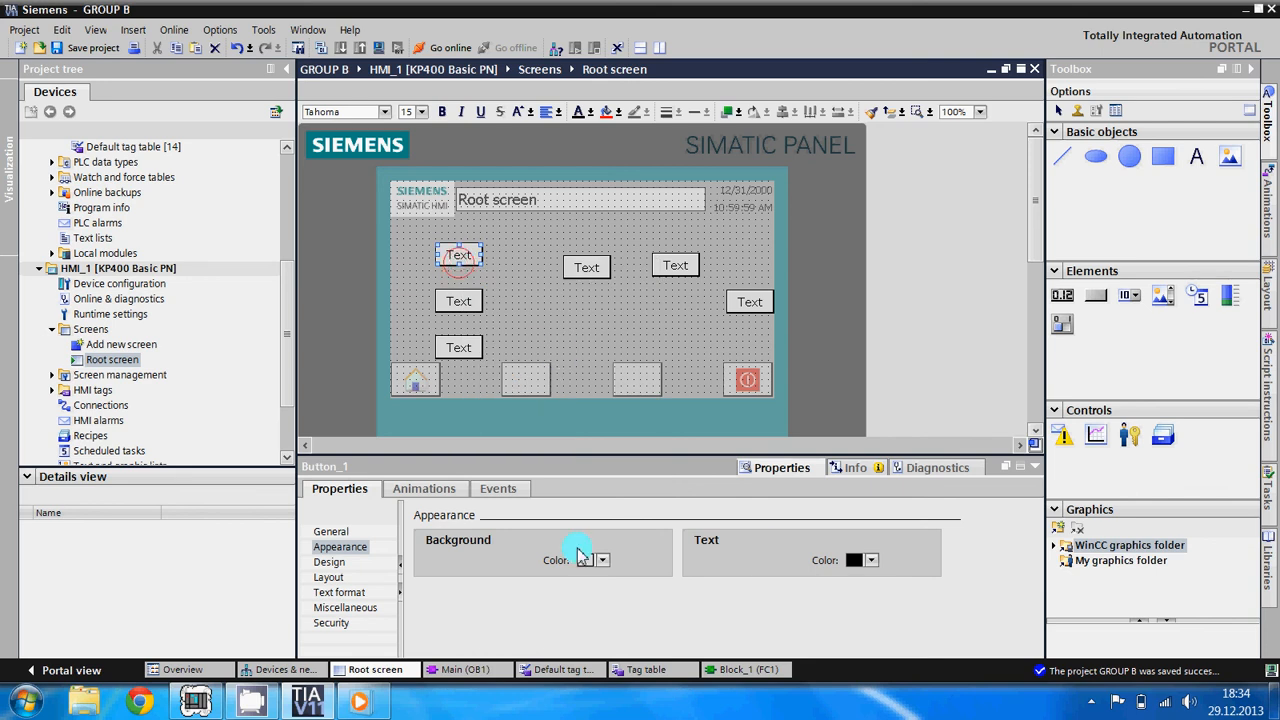
{"action": "left_click", "coordinate": [336, 532]}
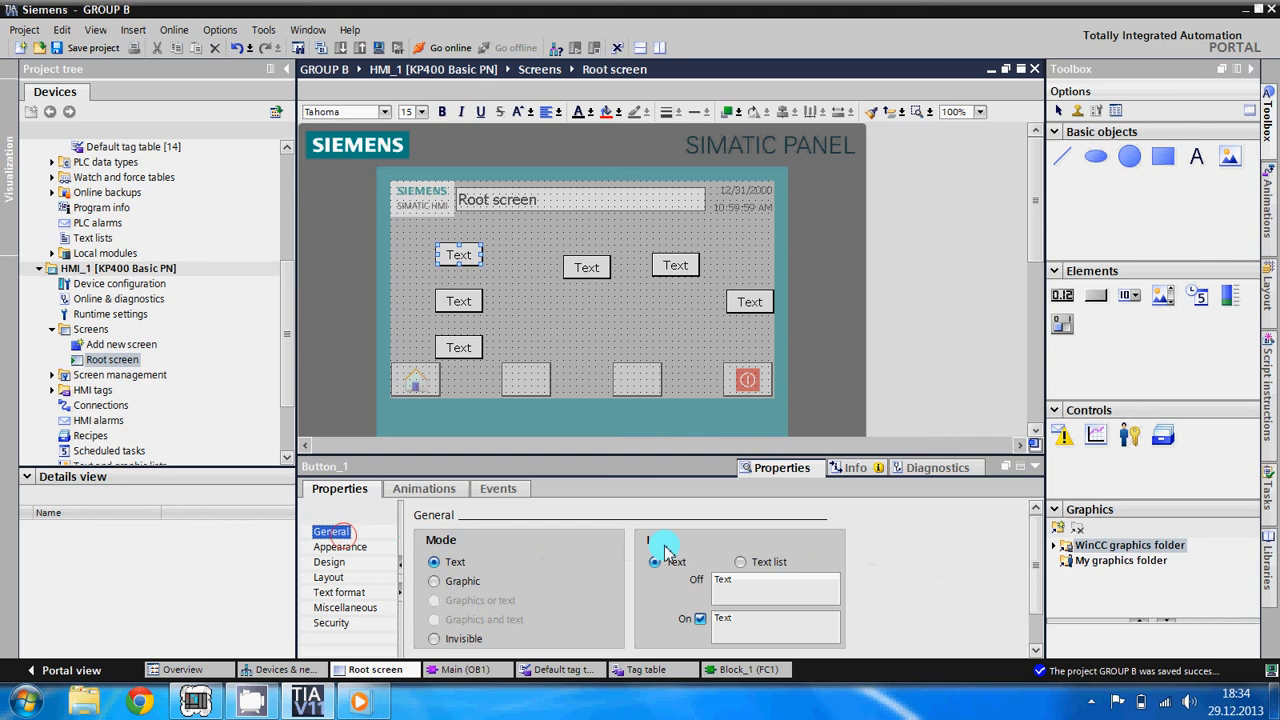
{"action": "left_click", "coordinate": [738, 585]}
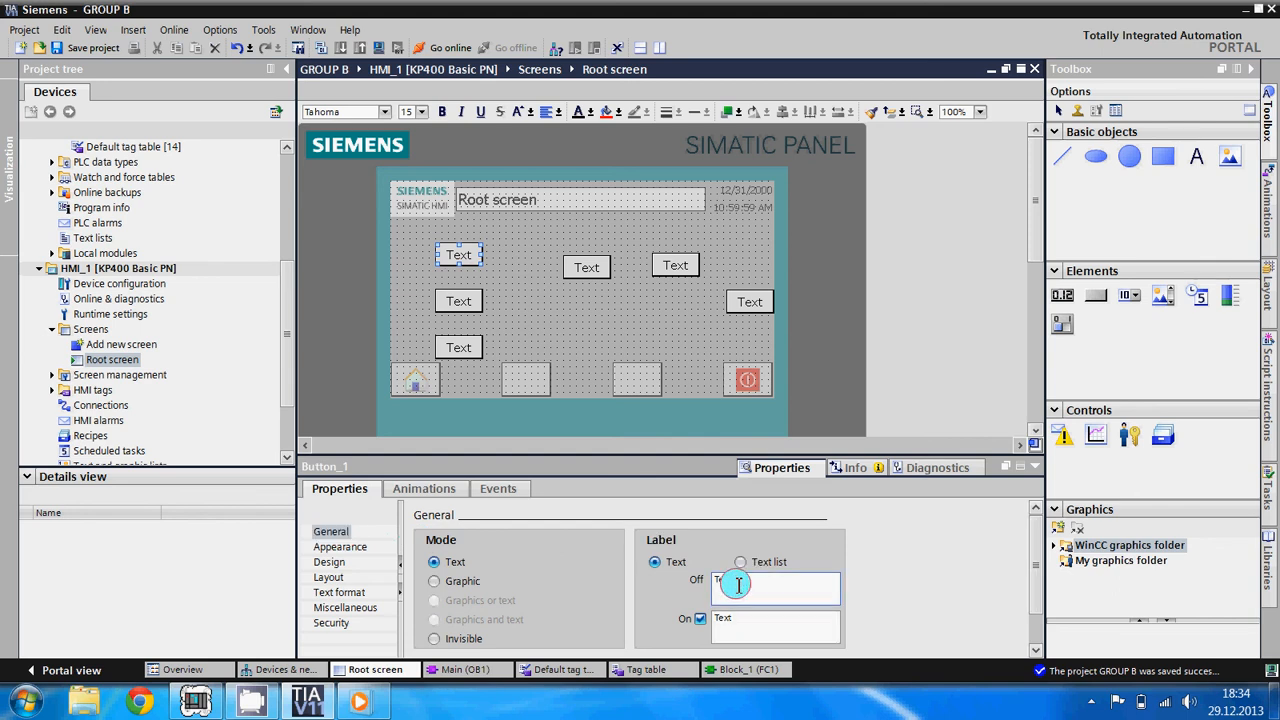
{"action": "left_click", "coordinate": [586, 592]}
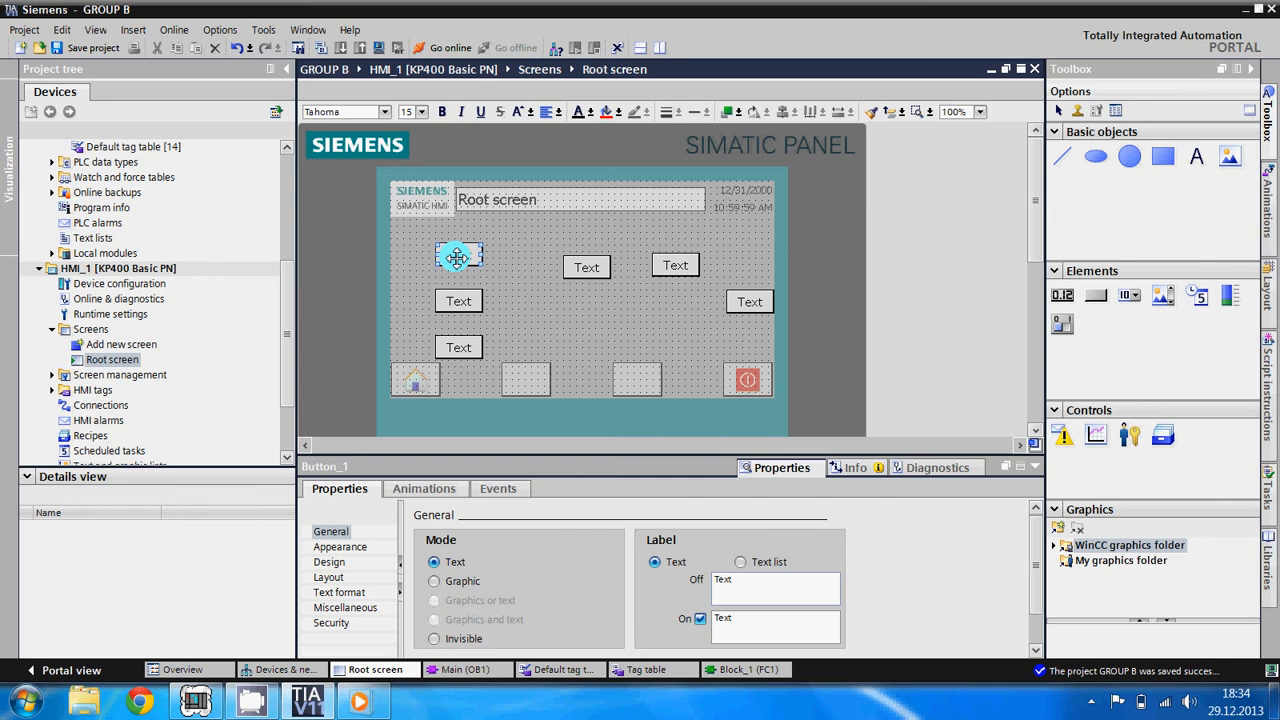
{"action": "right_click", "coordinate": [456, 257]}
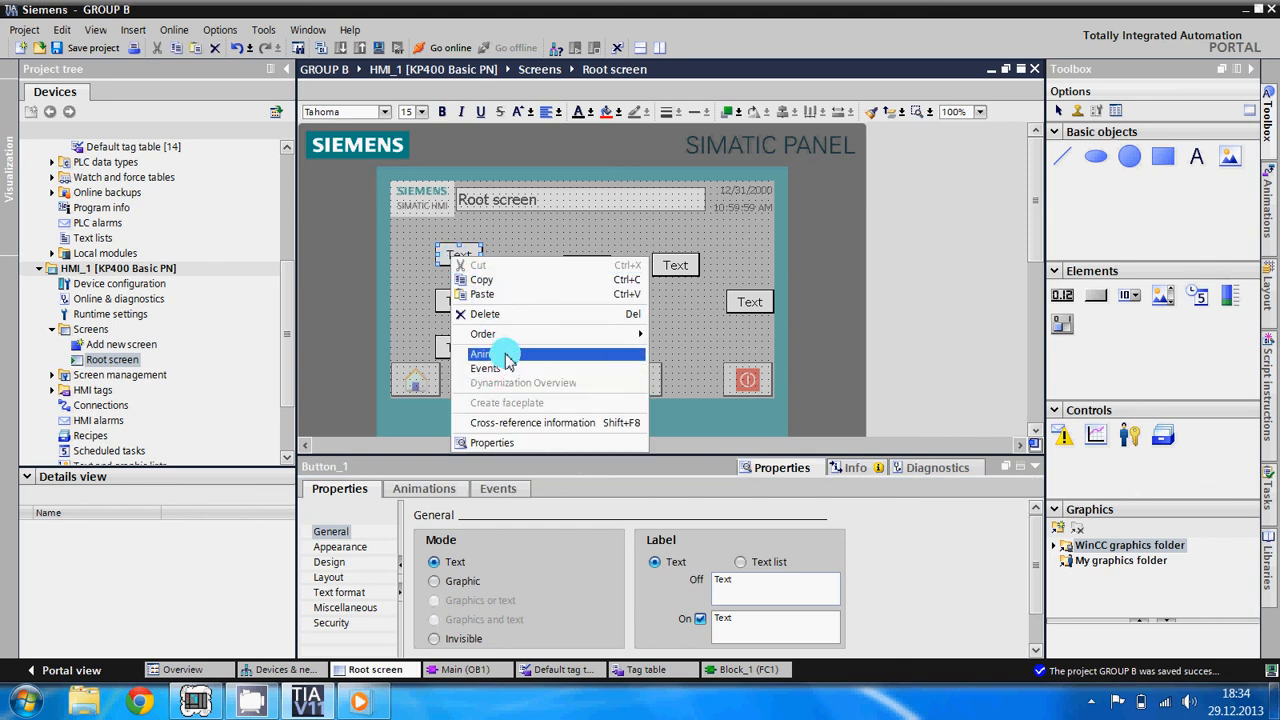
{"action": "left_click", "coordinate": [496, 422]}
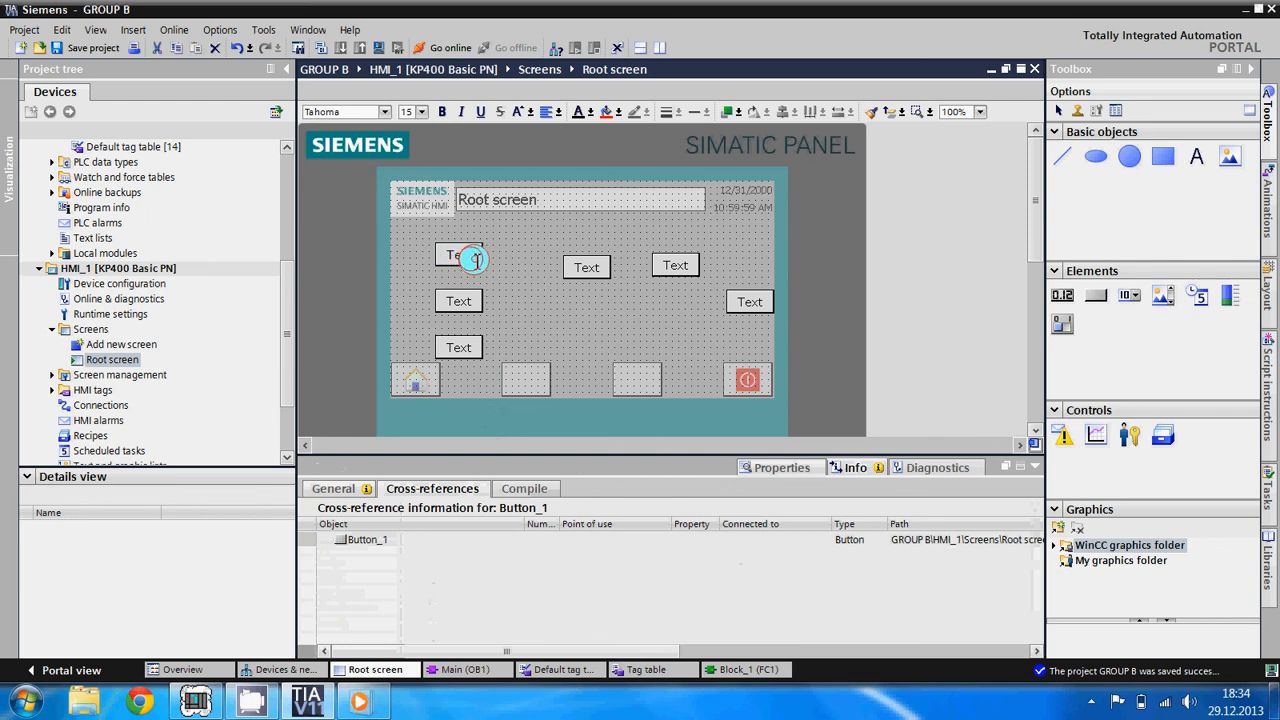
Step: Label the topmost button of the column "Digital mode", shift it slightly outward and widen it to fit the whole text
{"action": "double_click", "coordinate": [476, 259]}
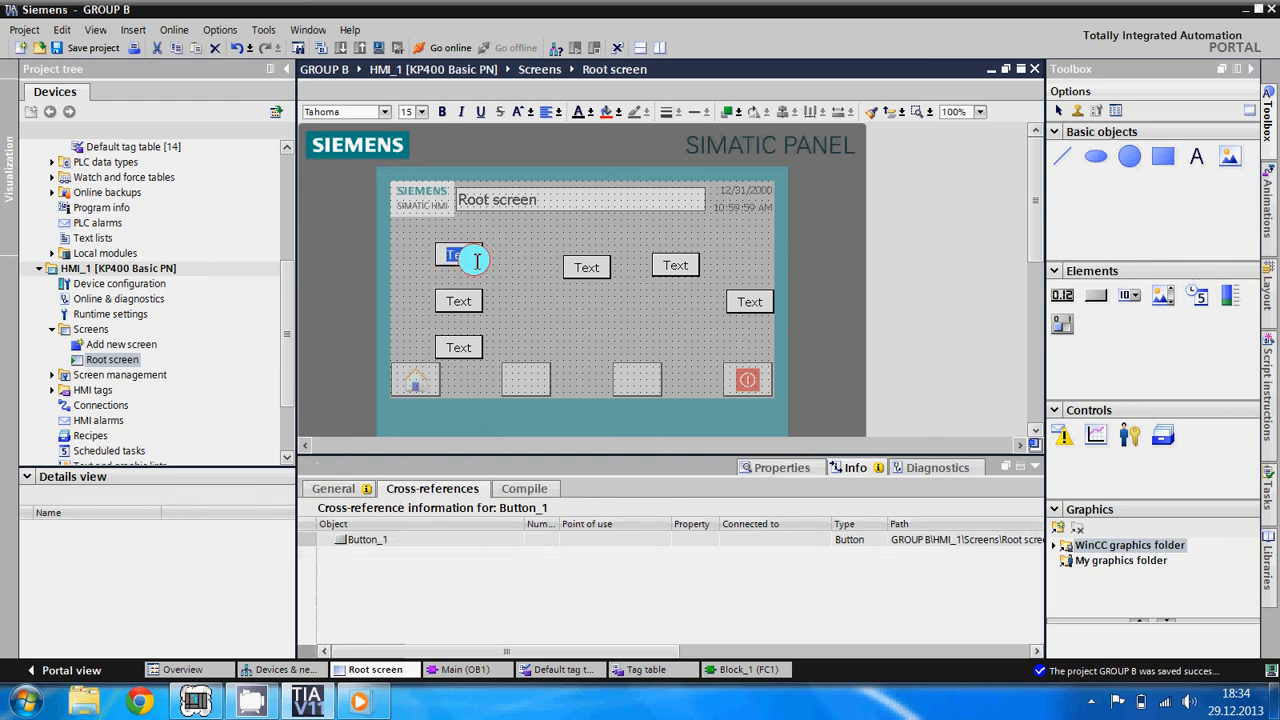
{"action": "left_click", "coordinate": [475, 259]}
{"action": "key", "text": "BackSpace"}
{"action": "key", "text": "BackSpace"}
{"action": "key", "text": "BackSpace"}
{"action": "key", "text": "BackSpace"}
{"action": "key", "text": "BackSpace"}
{"action": "key", "text": "BackSpace"}
{"action": "key", "text": "BackSpace"}
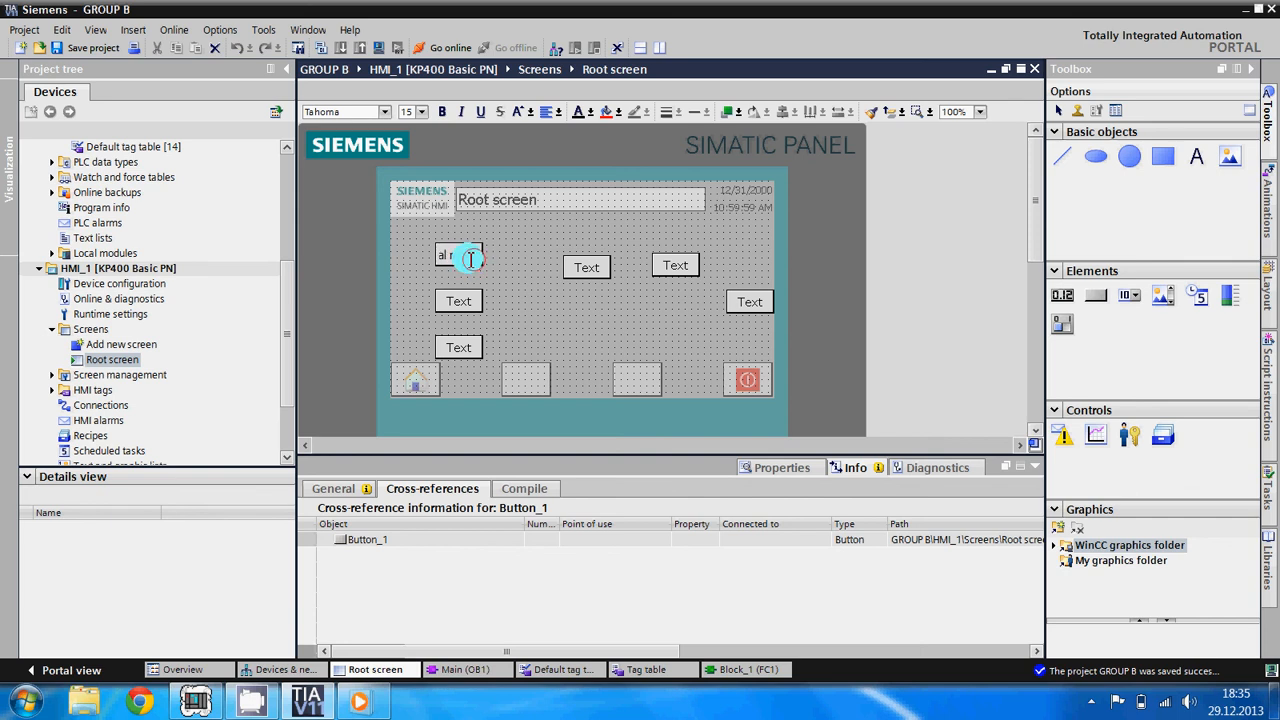
{"action": "type", "text": "ode"}
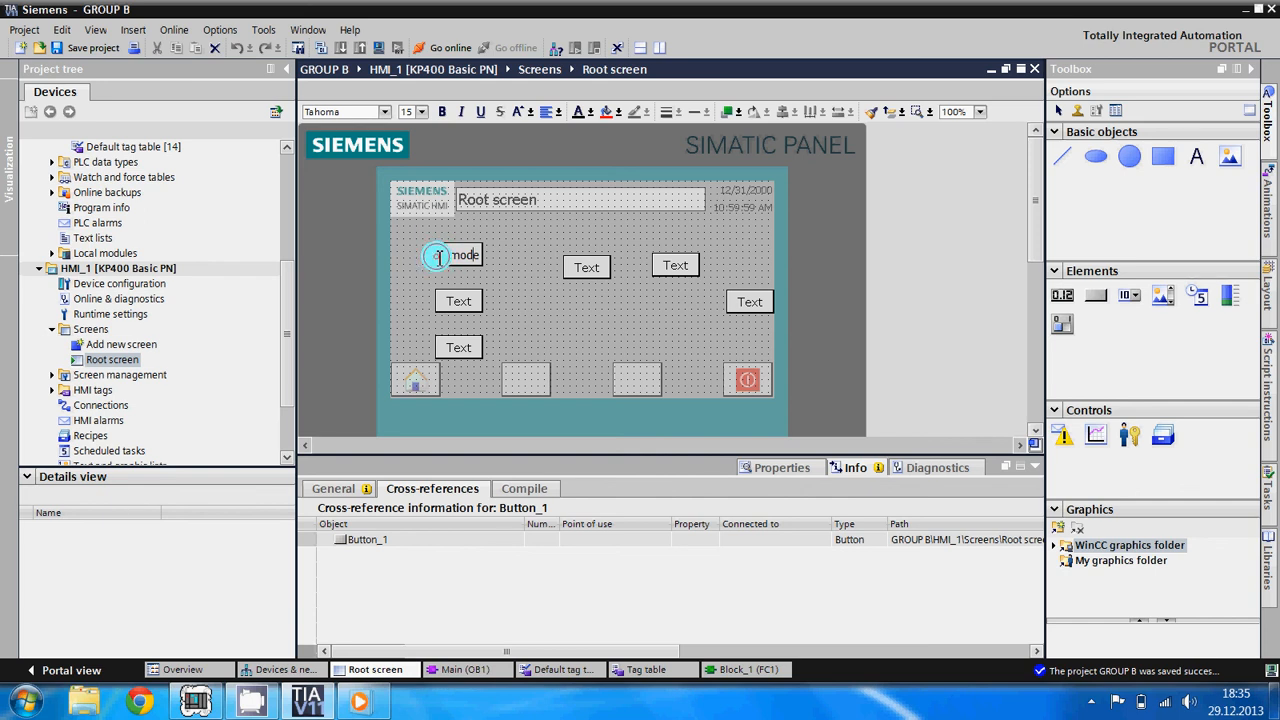
{"action": "left_click", "coordinate": [430, 255]}
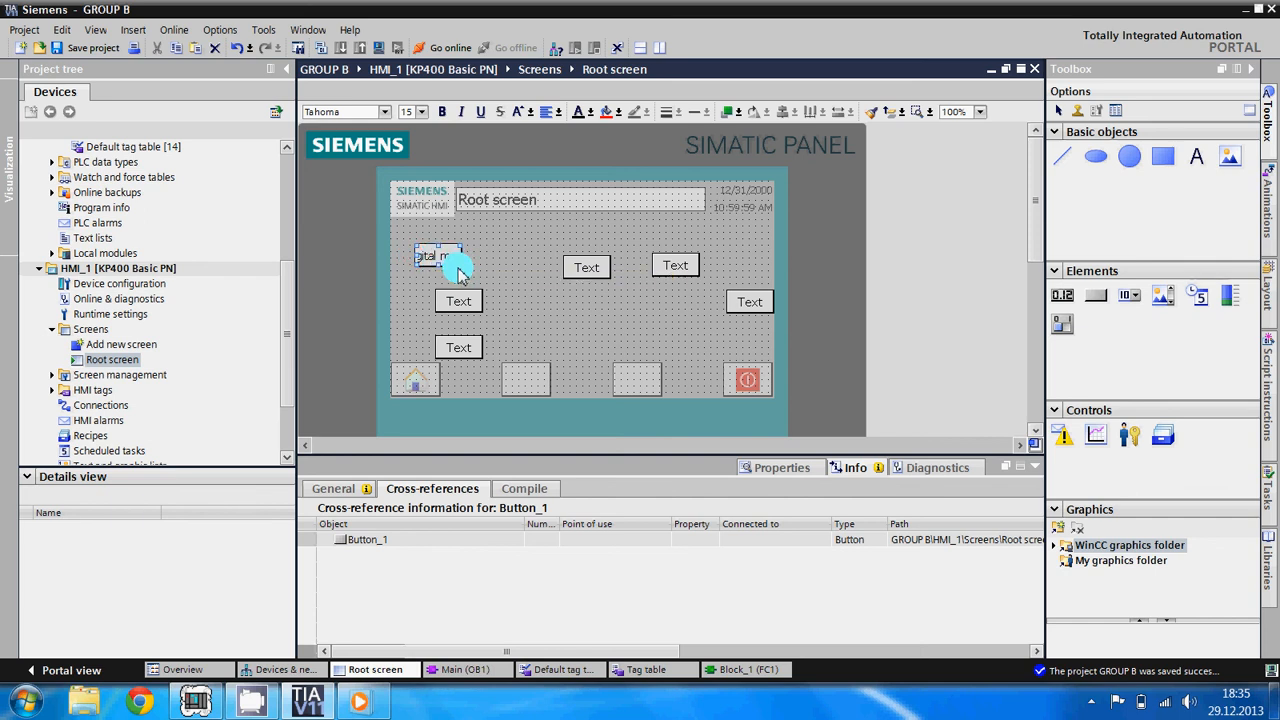
{"action": "left_click_drag", "start_coordinate": [461, 256], "coordinate": [510, 254]}
Step: Label the middle button of the column "start" and the lowest one "stop"
{"action": "left_click", "coordinate": [459, 302]}
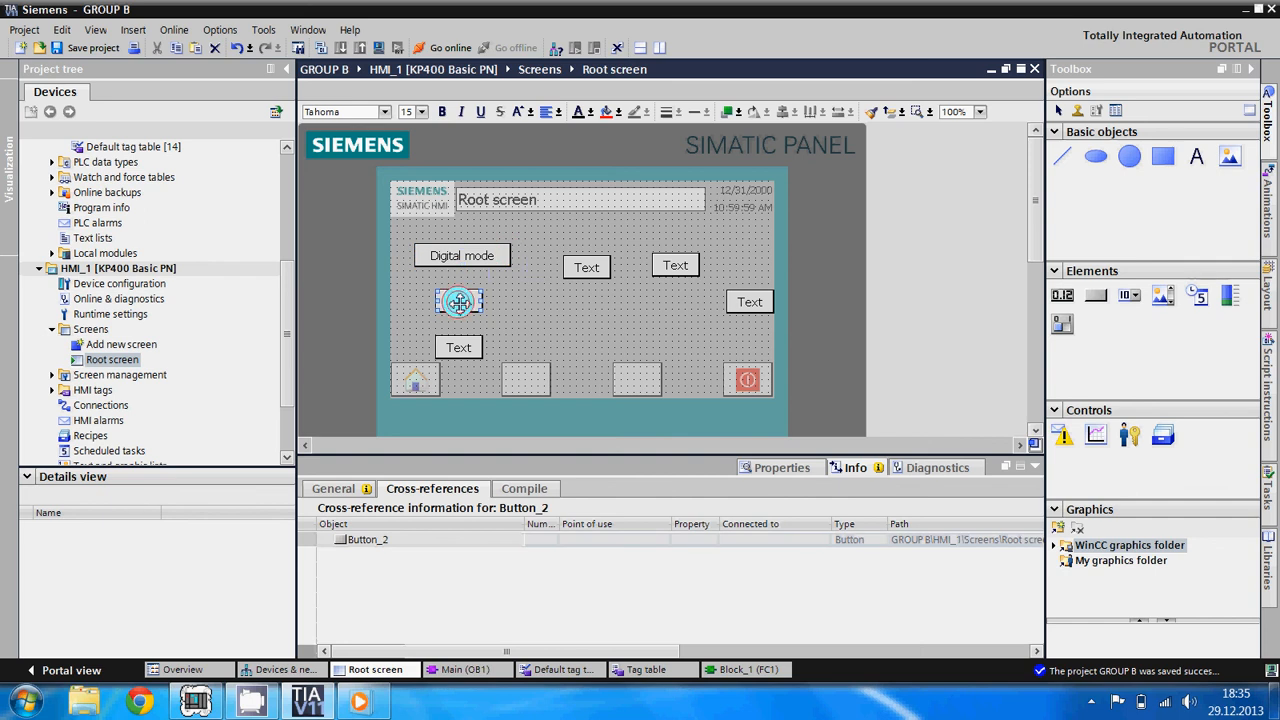
{"action": "double_click", "coordinate": [459, 302]}
{"action": "left_click", "coordinate": [459, 304]}
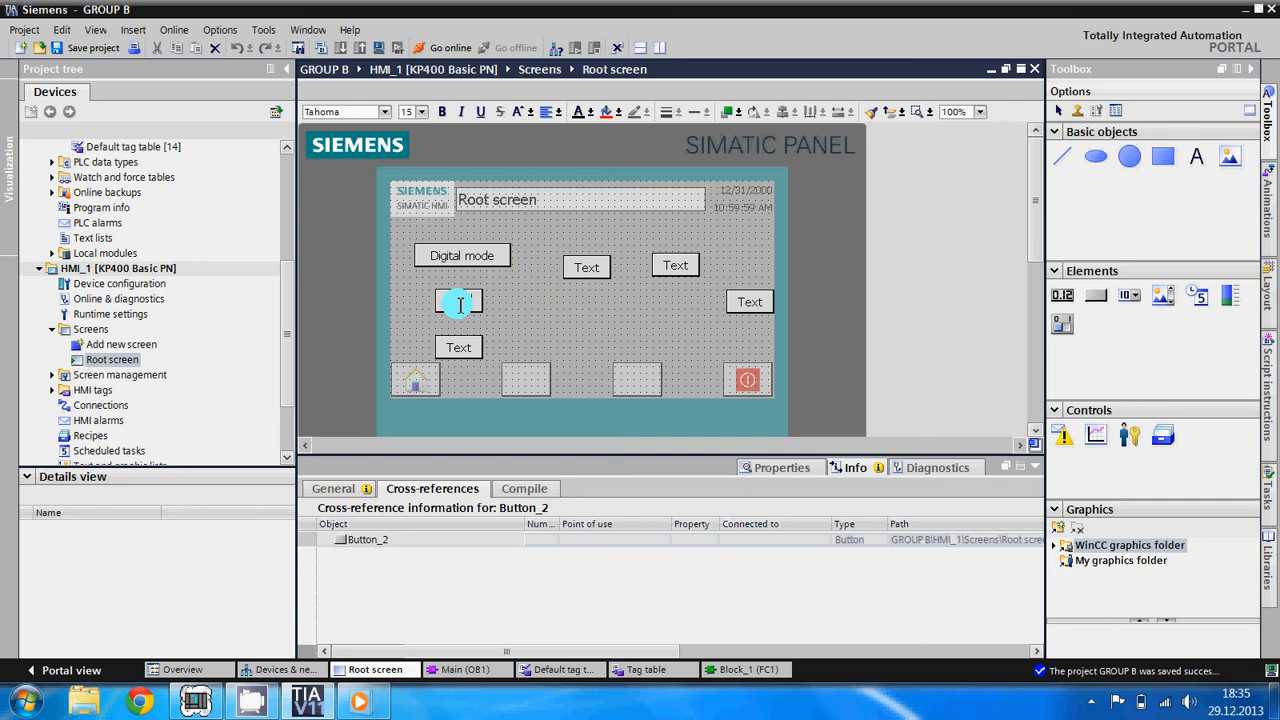
{"action": "type", "text": "start"}
{"action": "left_click", "coordinate": [459, 347]}
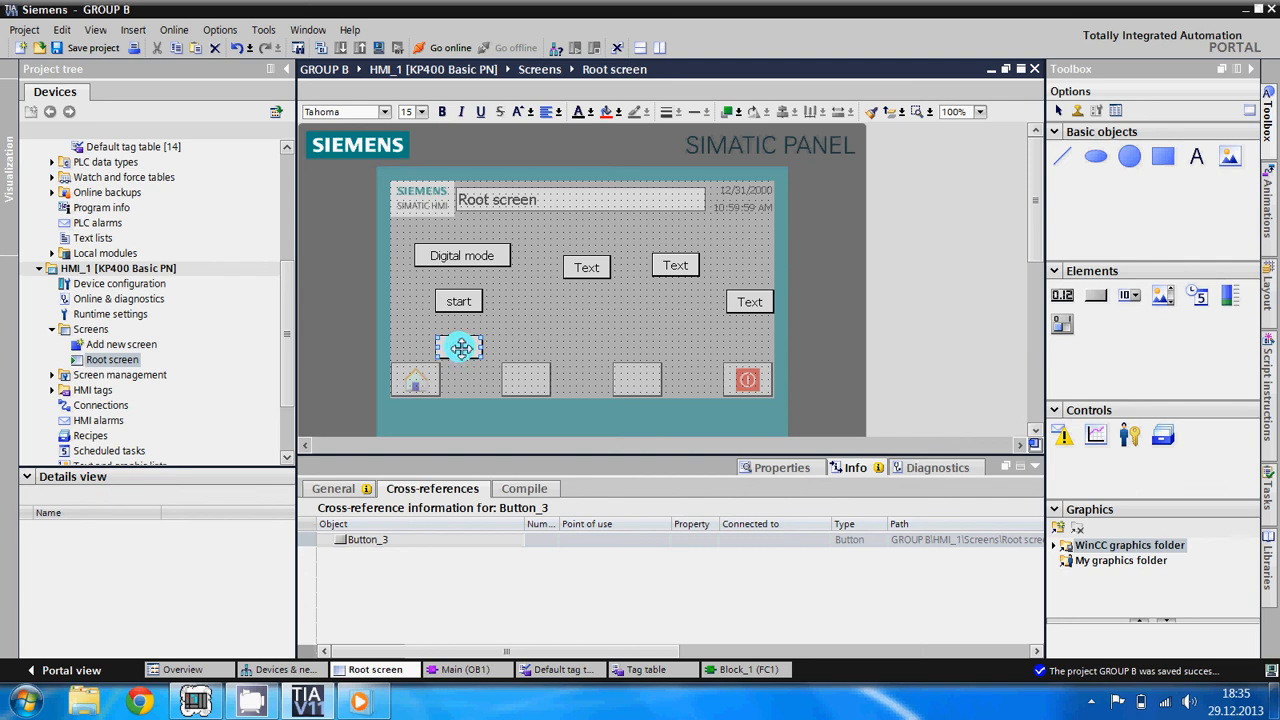
{"action": "double_click", "coordinate": [463, 348]}
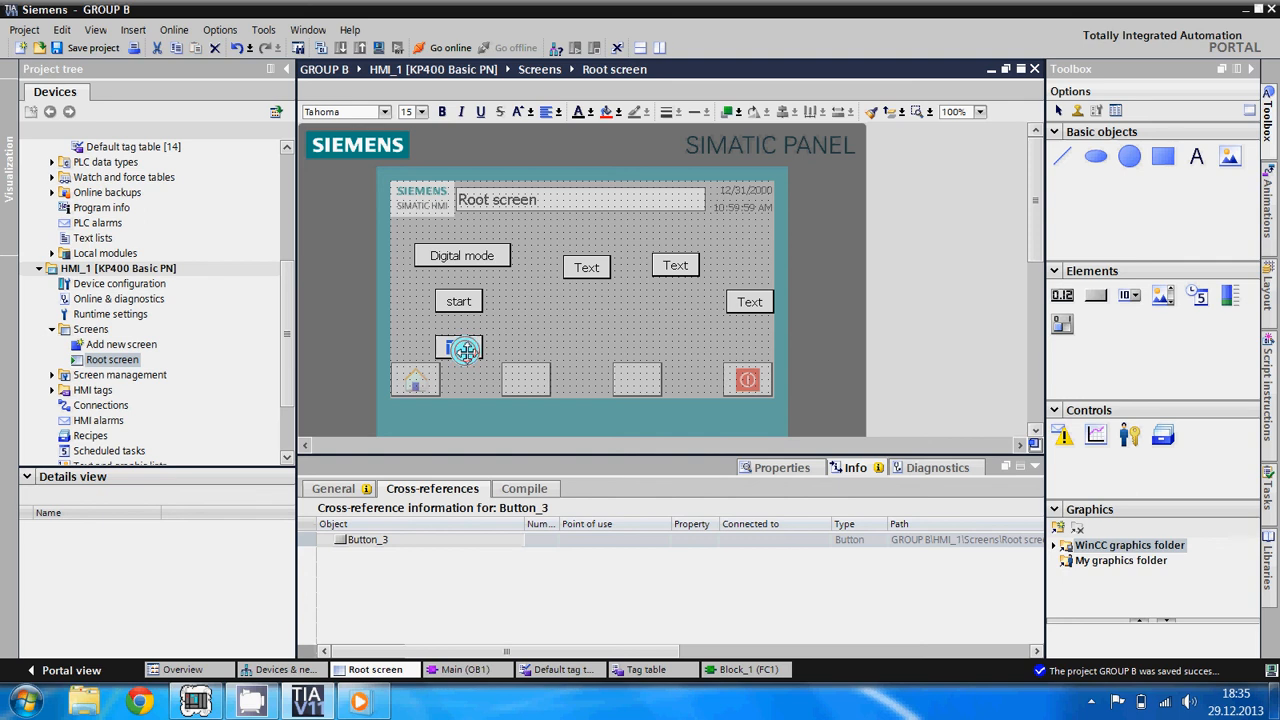
{"action": "left_click", "coordinate": [466, 351]}
Step: Label the two upper buttons in the right half of the Root screen "speed 1" and "speed2"
{"action": "left_click", "coordinate": [586, 267]}
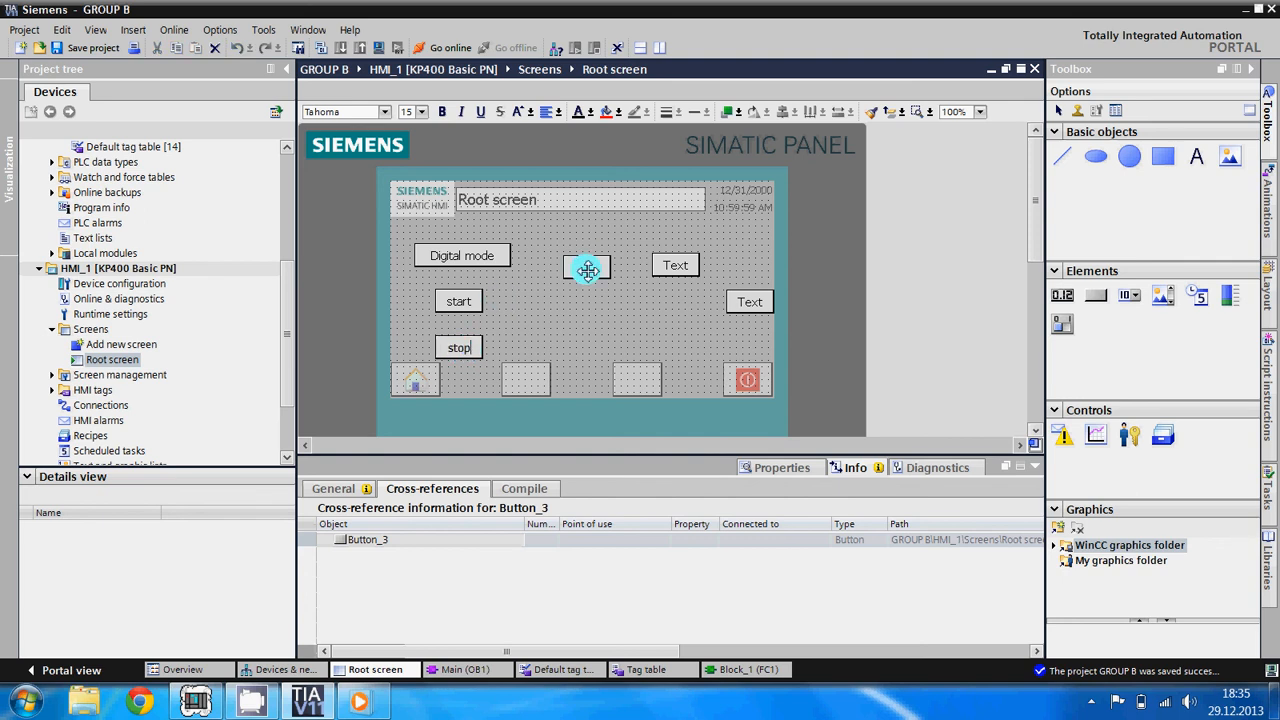
{"action": "left_click", "coordinate": [587, 268]}
{"action": "type", "text": "speed 1"}
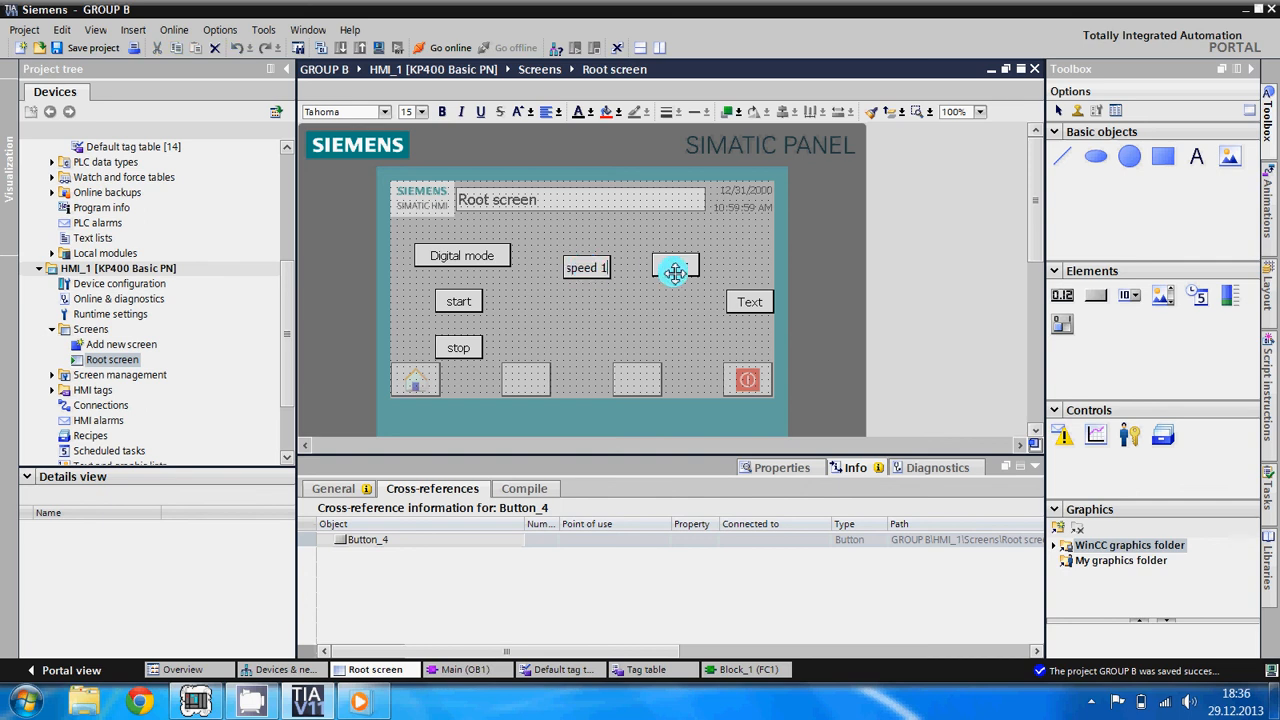
{"action": "left_click", "coordinate": [677, 265]}
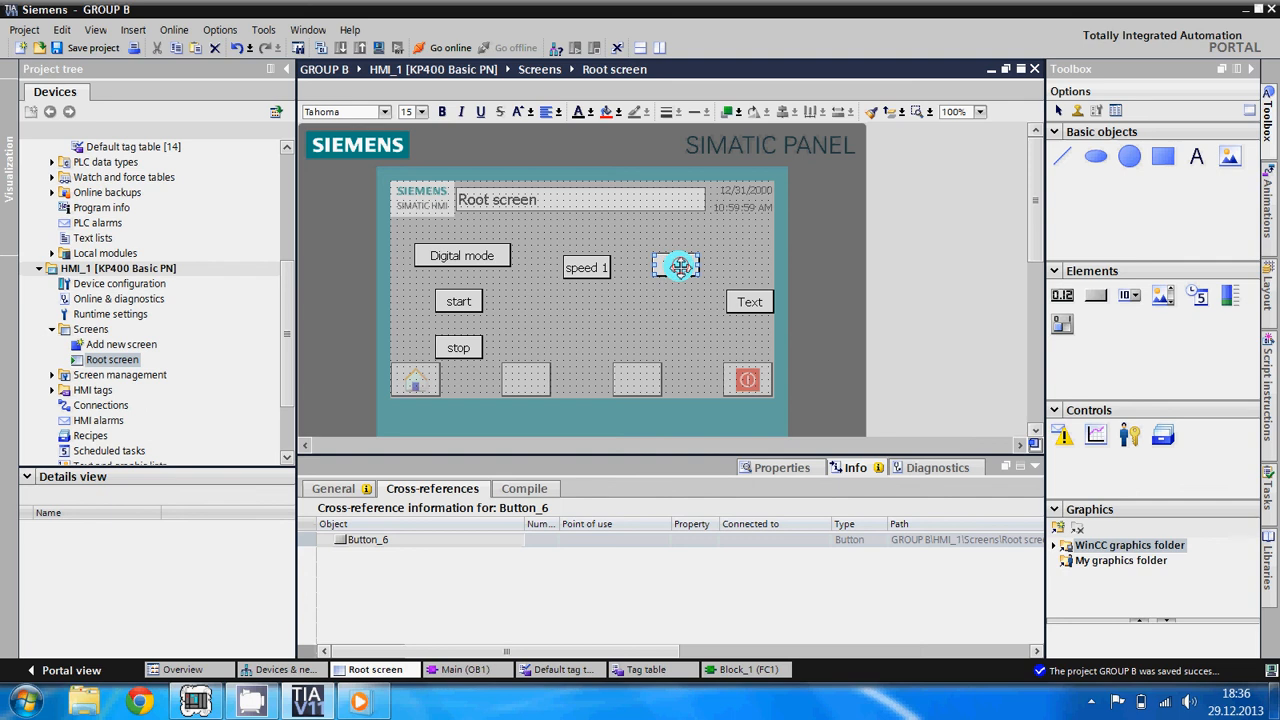
{"action": "left_click", "coordinate": [680, 266]}
Step: Label the lower button at the right edge of the Root screen "forward"
{"action": "left_click", "coordinate": [745, 300]}
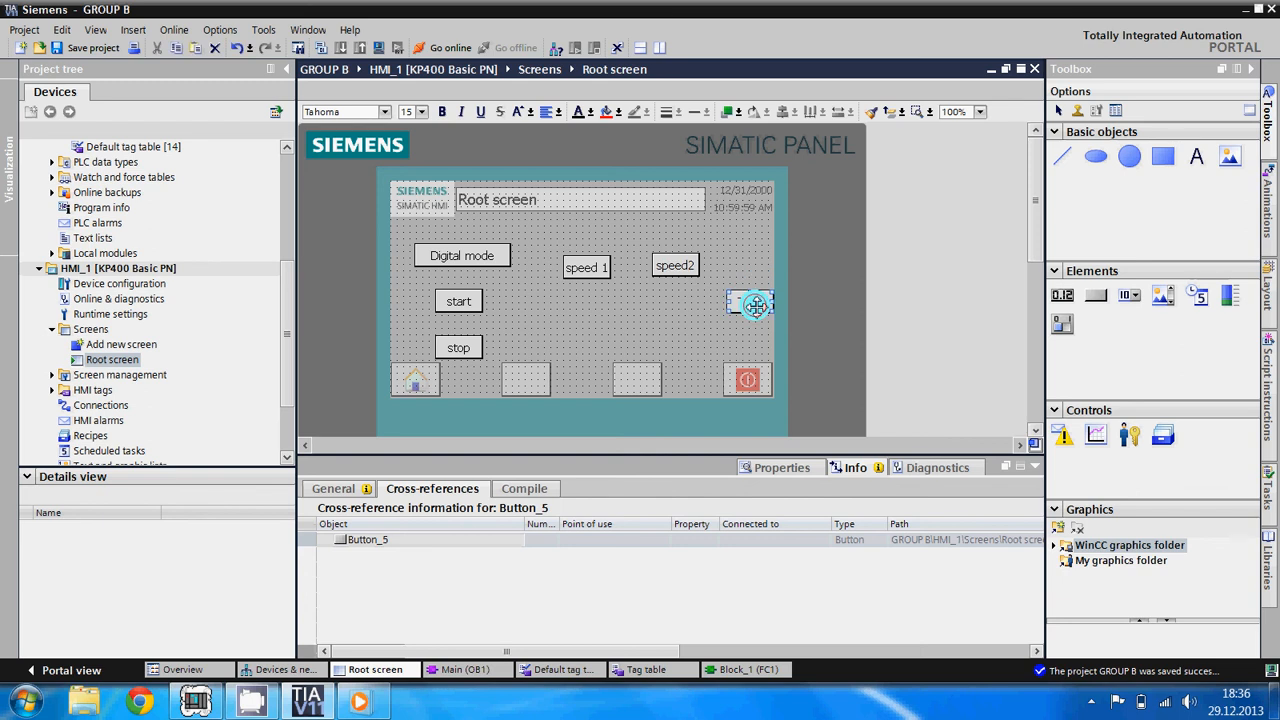
{"action": "left_click", "coordinate": [745, 300]}
{"action": "double_click", "coordinate": [757, 304]}
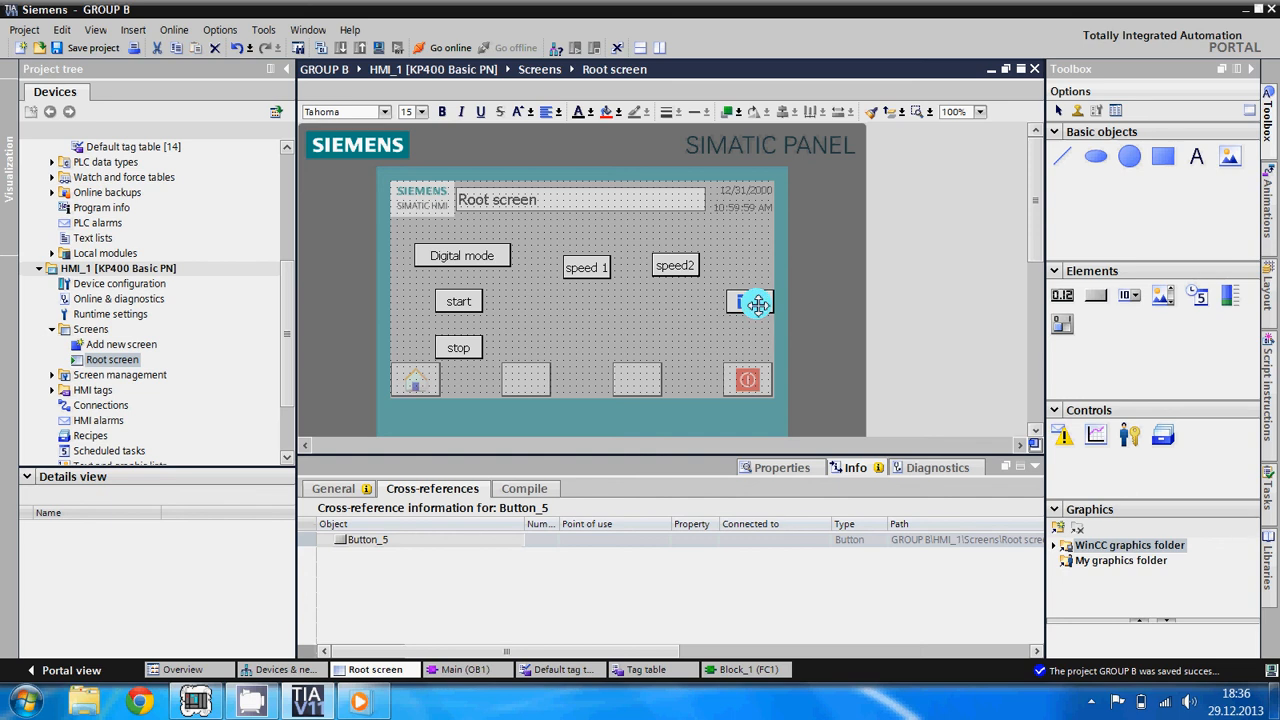
{"action": "key", "text": "Delete"}
{"action": "type", "text": "forward"}
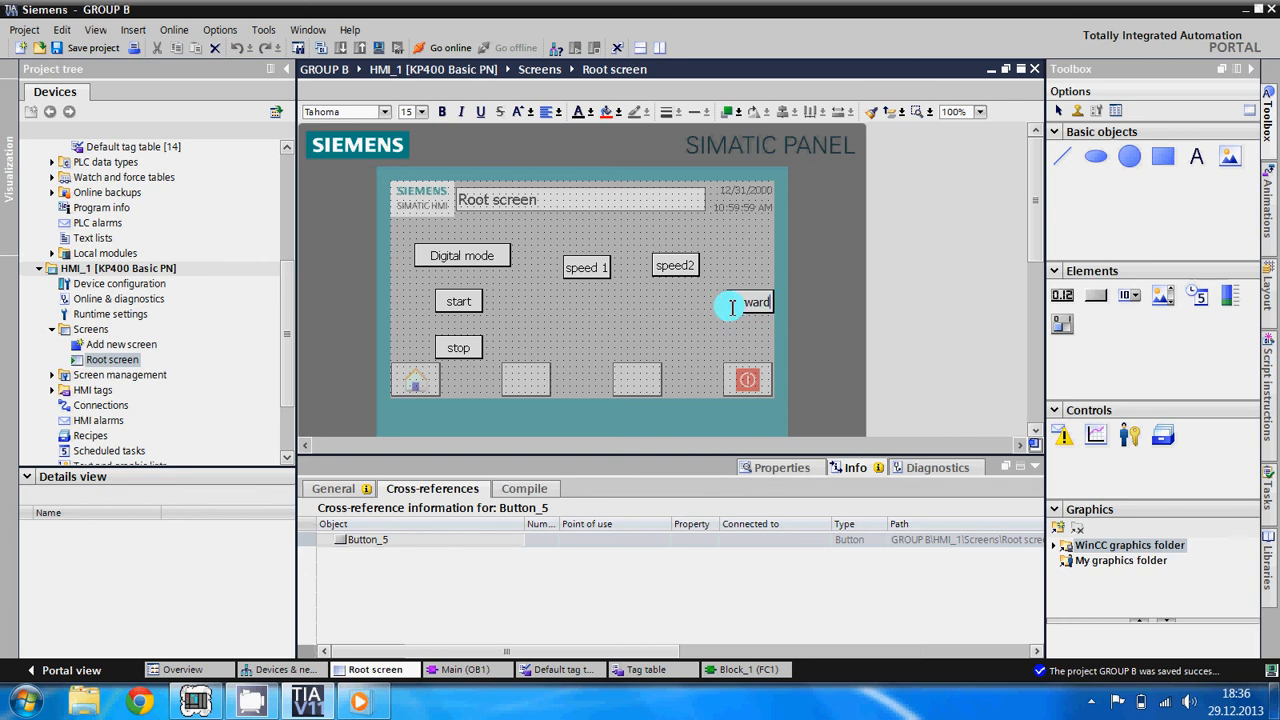
{"action": "left_click", "coordinate": [683, 310]}
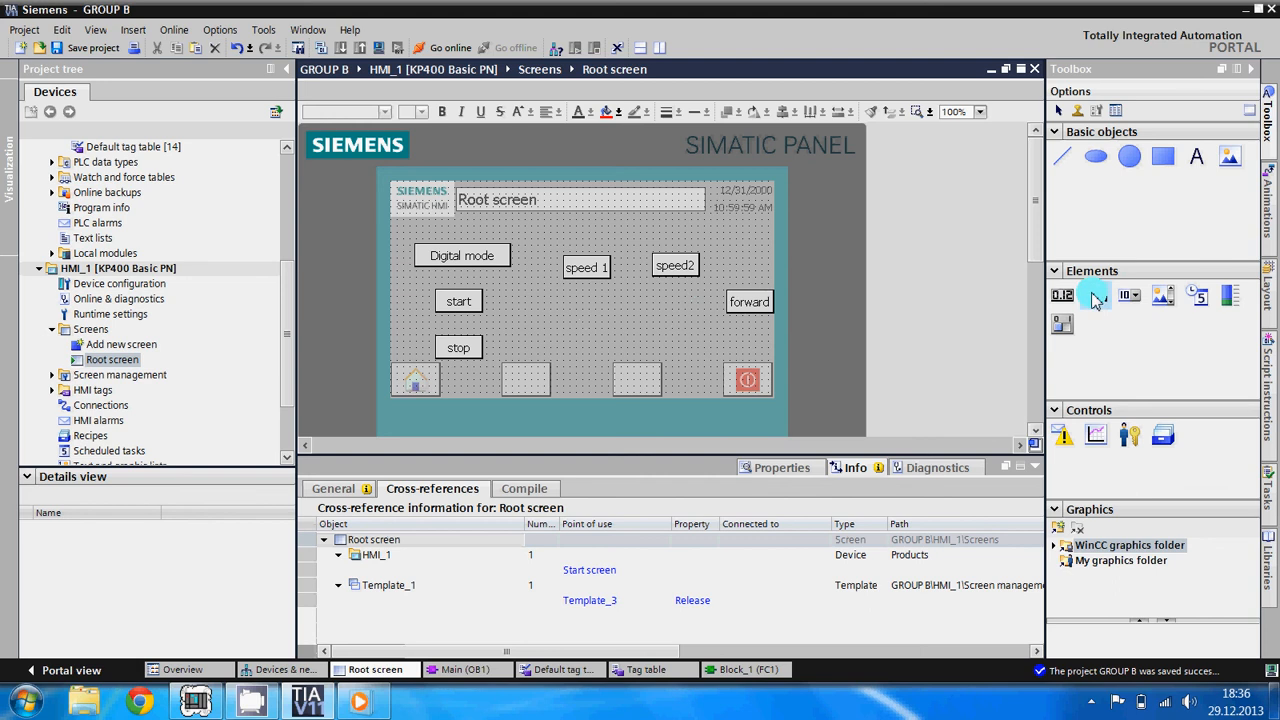
Step: Add a button labelled "reverse" to the Root screen, below and between the speed 1 and speed2 buttons
{"action": "left_click_drag", "start_coordinate": [1096, 295], "coordinate": [620, 320]}
{"action": "type", "text": "res"}
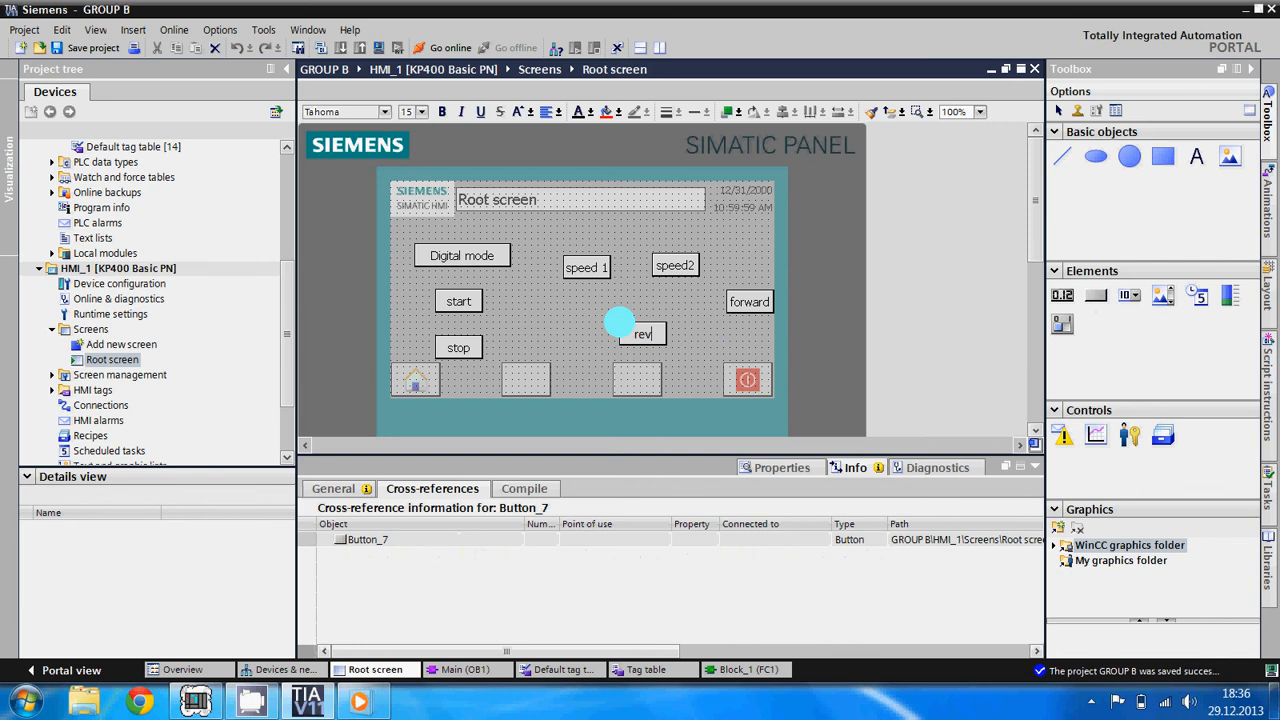
{"action": "type", "text": "erse"}
Step: Move the speed 1 button down and add a button labelled "analogue mode" above it, widened to show the full text
{"action": "left_click", "coordinate": [583, 265]}
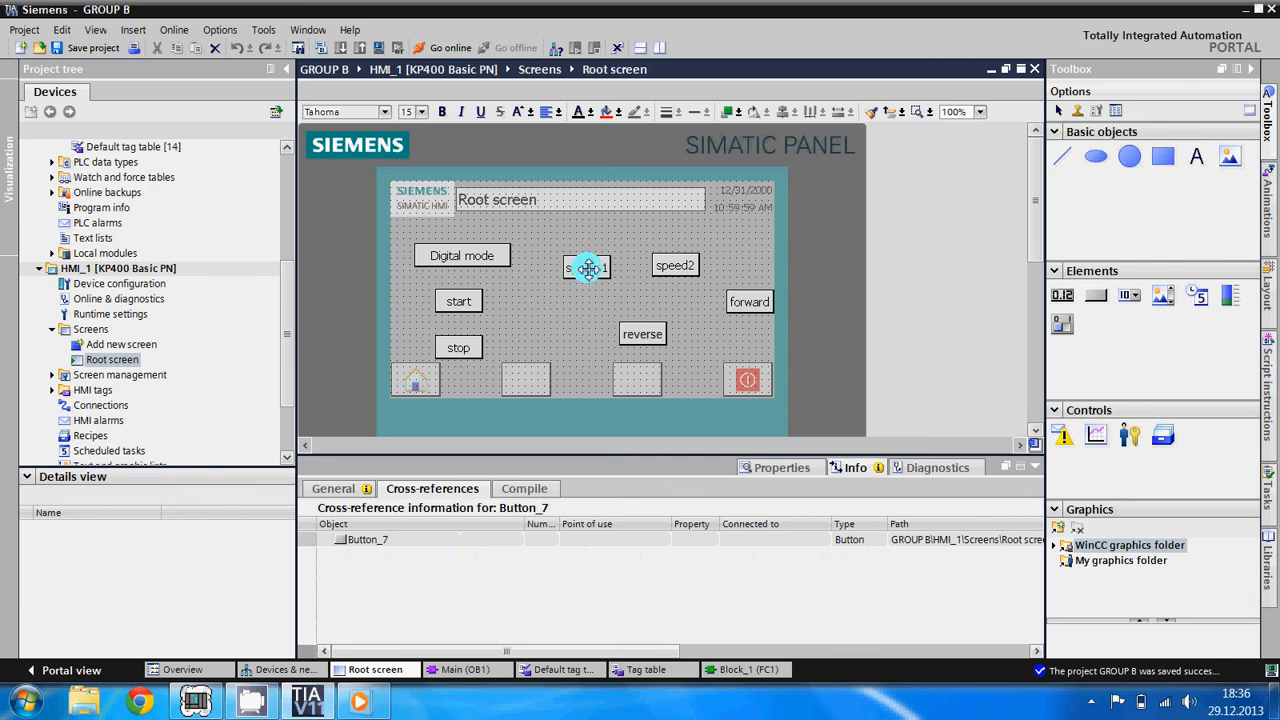
{"action": "left_click_drag", "start_coordinate": [581, 260], "coordinate": [568, 298]}
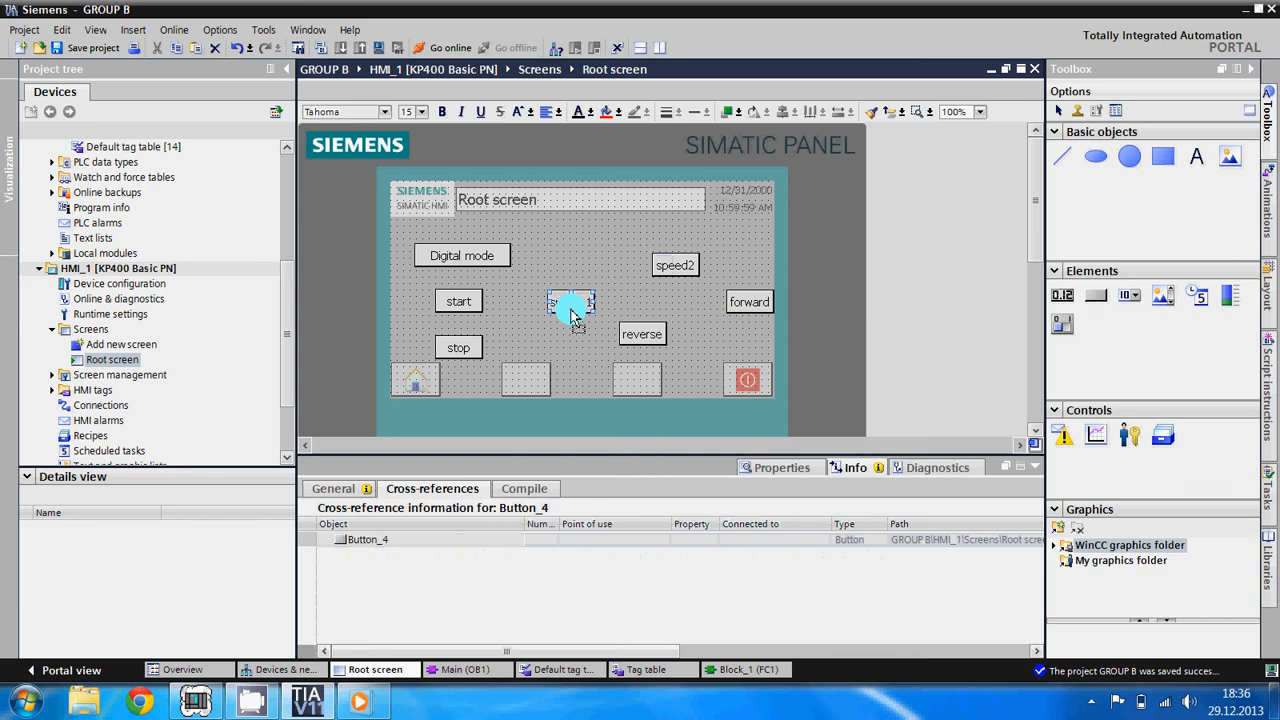
{"action": "left_click", "coordinate": [1096, 295]}
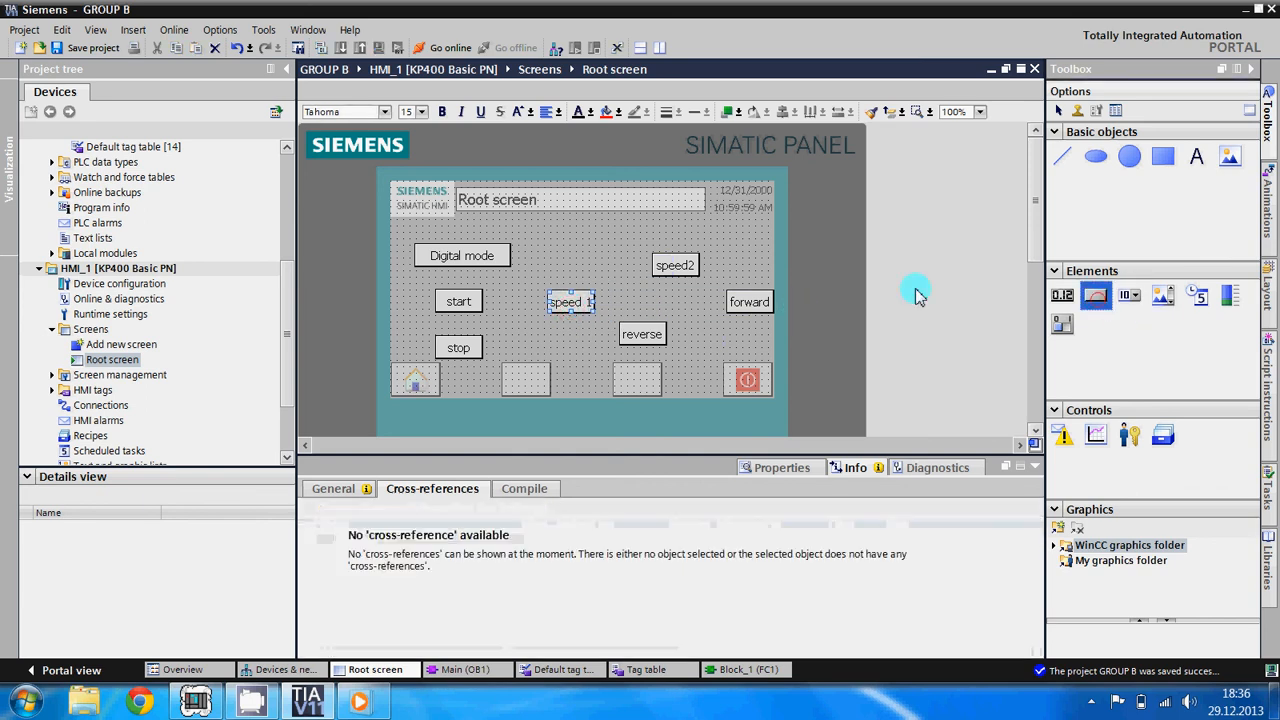
{"action": "left_click", "coordinate": [565, 233]}
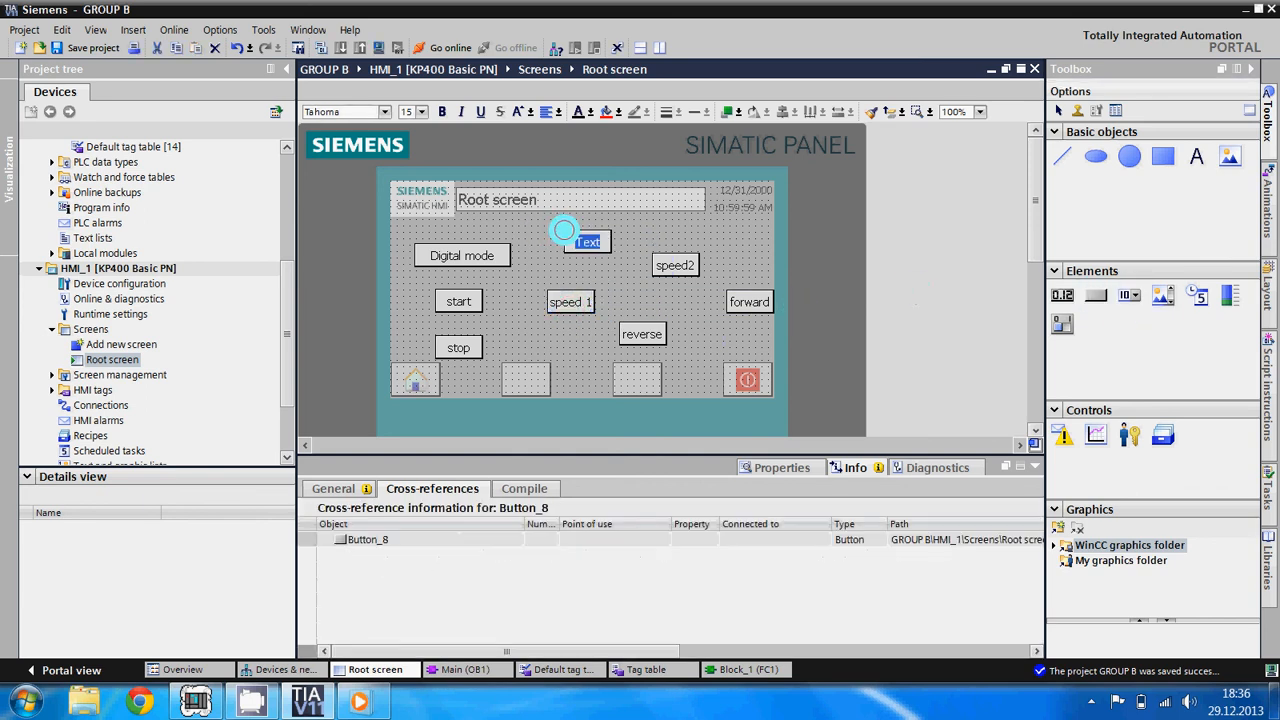
{"action": "type", "text": "an"}
{"action": "type", "text": "alogu"}
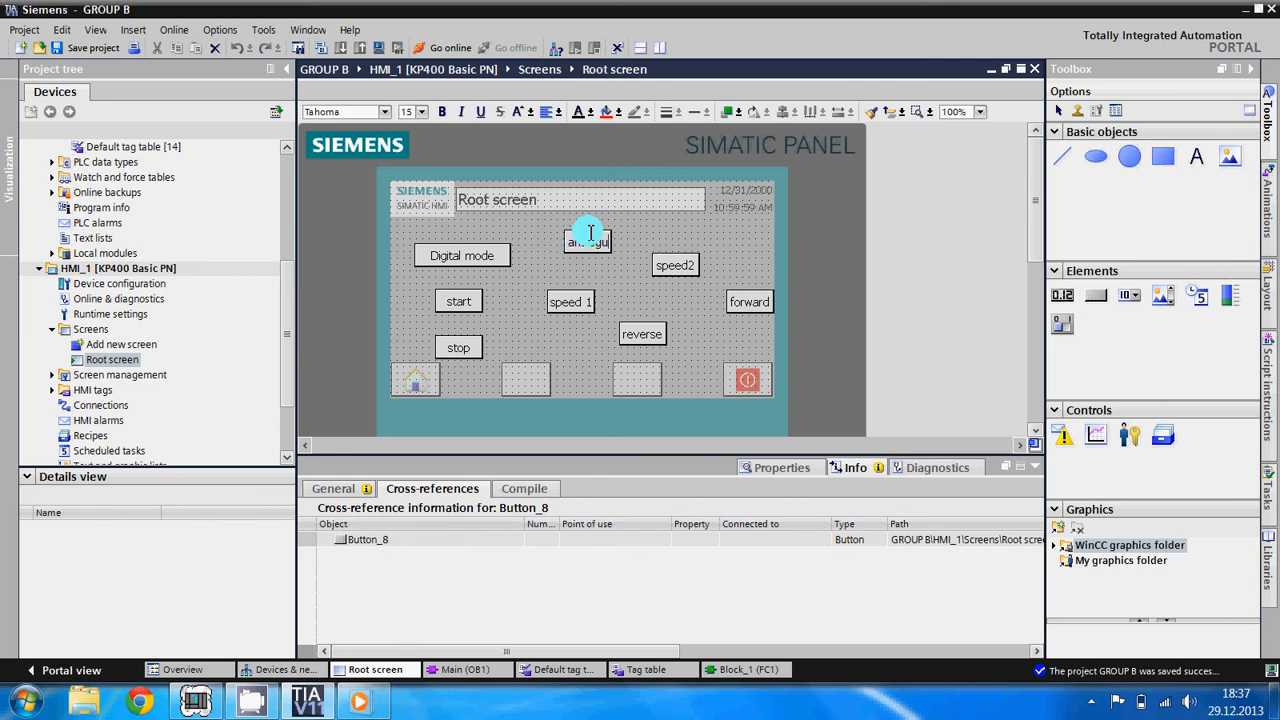
{"action": "type", "text": "e mode"}
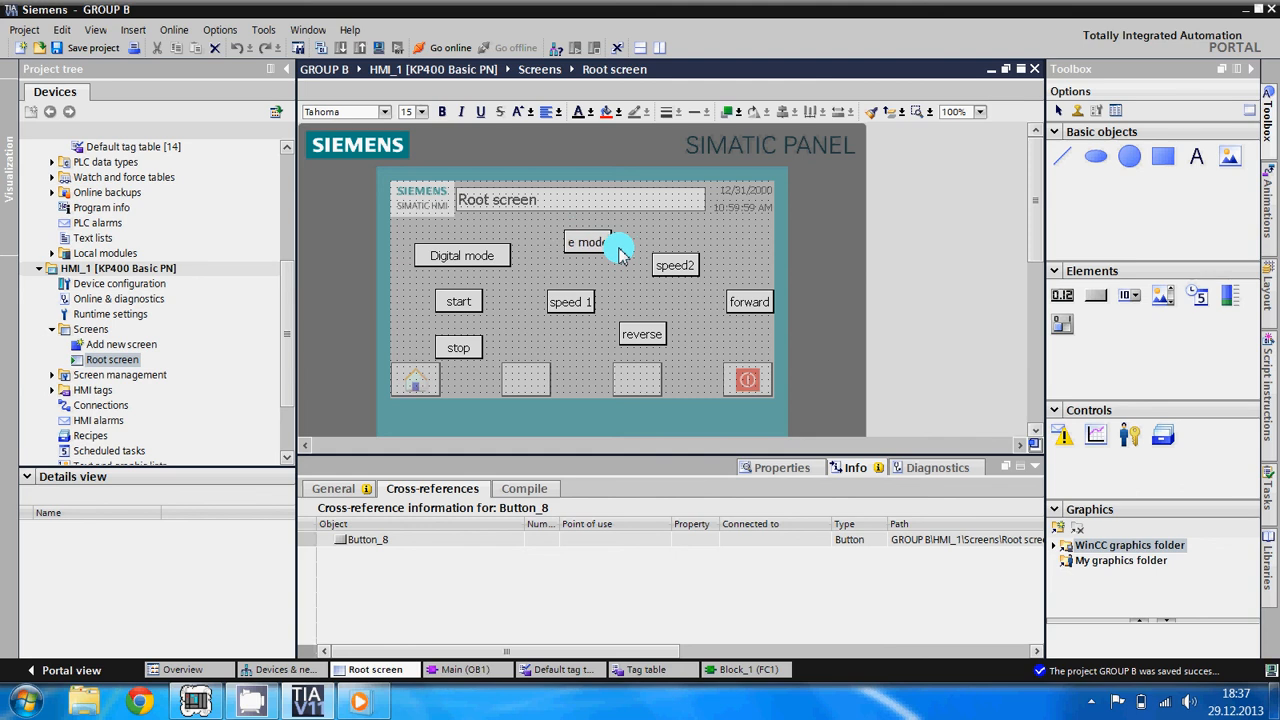
{"action": "left_click", "coordinate": [566, 241]}
{"action": "left_click_drag", "start_coordinate": [566, 241], "coordinate": [638, 244]}
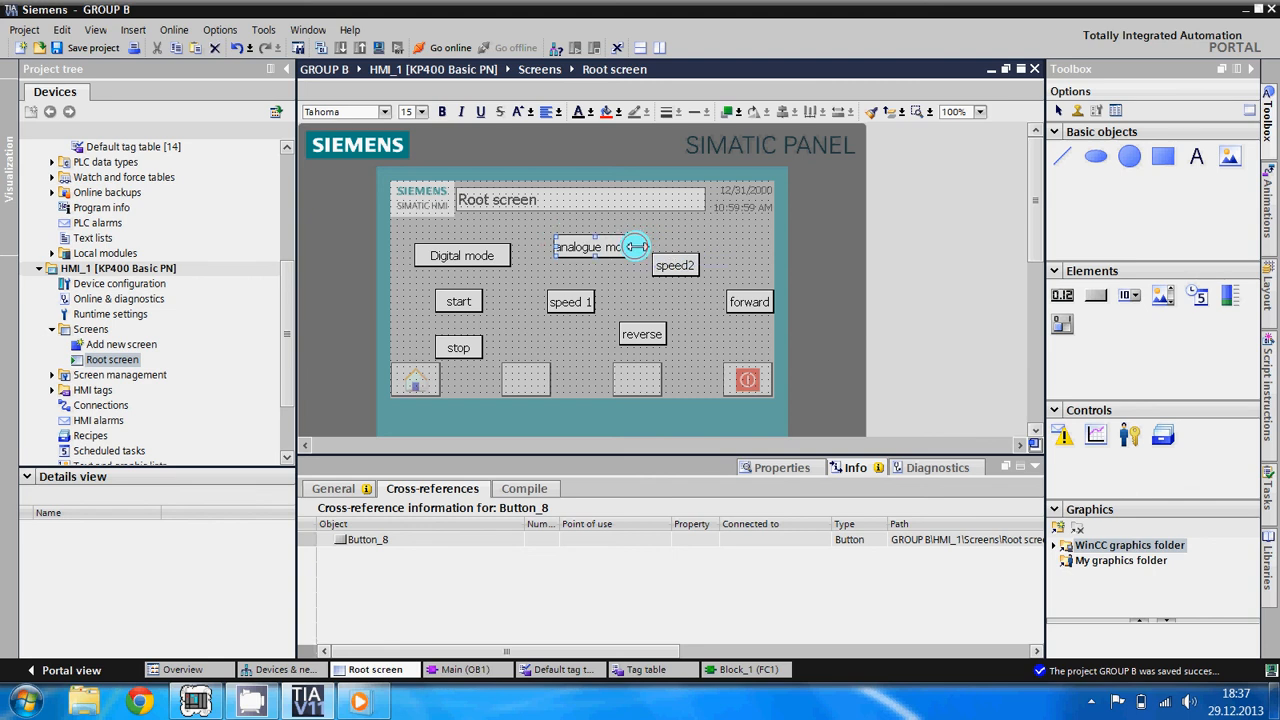
{"action": "left_click_drag", "start_coordinate": [636, 246], "coordinate": [641, 246]}
Step: Move the Digital mode, start and stop buttons upward into a tighter column
{"action": "left_click_drag", "start_coordinate": [452, 301], "coordinate": [435, 298]}
{"action": "left_click_drag", "start_coordinate": [486, 258], "coordinate": [480, 253]}
{"action": "left_click_drag", "start_coordinate": [437, 300], "coordinate": [458, 282]}
{"action": "left_click_drag", "start_coordinate": [452, 346], "coordinate": [444, 326]}
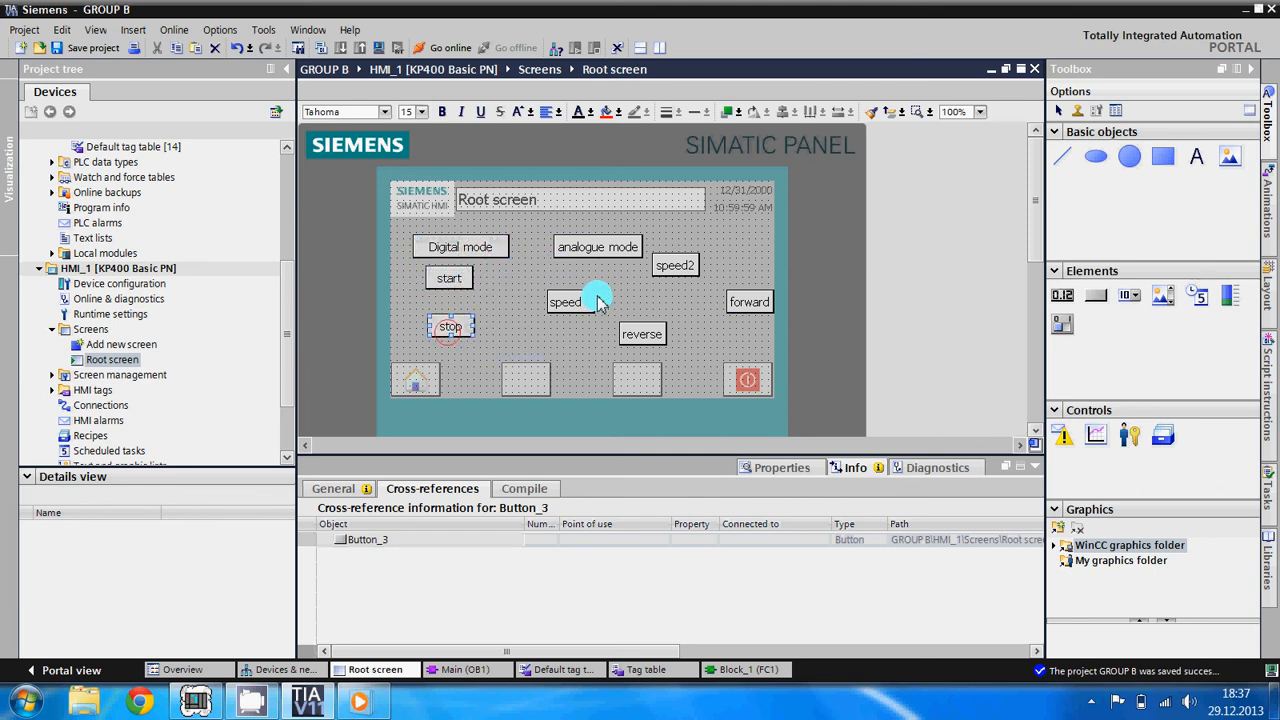
Step: Gather the speed 1, speed2, forward and reverse buttons beneath the analogue mode button
{"action": "left_click_drag", "start_coordinate": [598, 302], "coordinate": [582, 323]}
{"action": "left_click", "coordinate": [668, 268]}
{"action": "left_click", "coordinate": [642, 333]}
{"action": "left_click_drag", "start_coordinate": [766, 296], "coordinate": [663, 283]}
{"action": "left_click", "coordinate": [648, 339]}
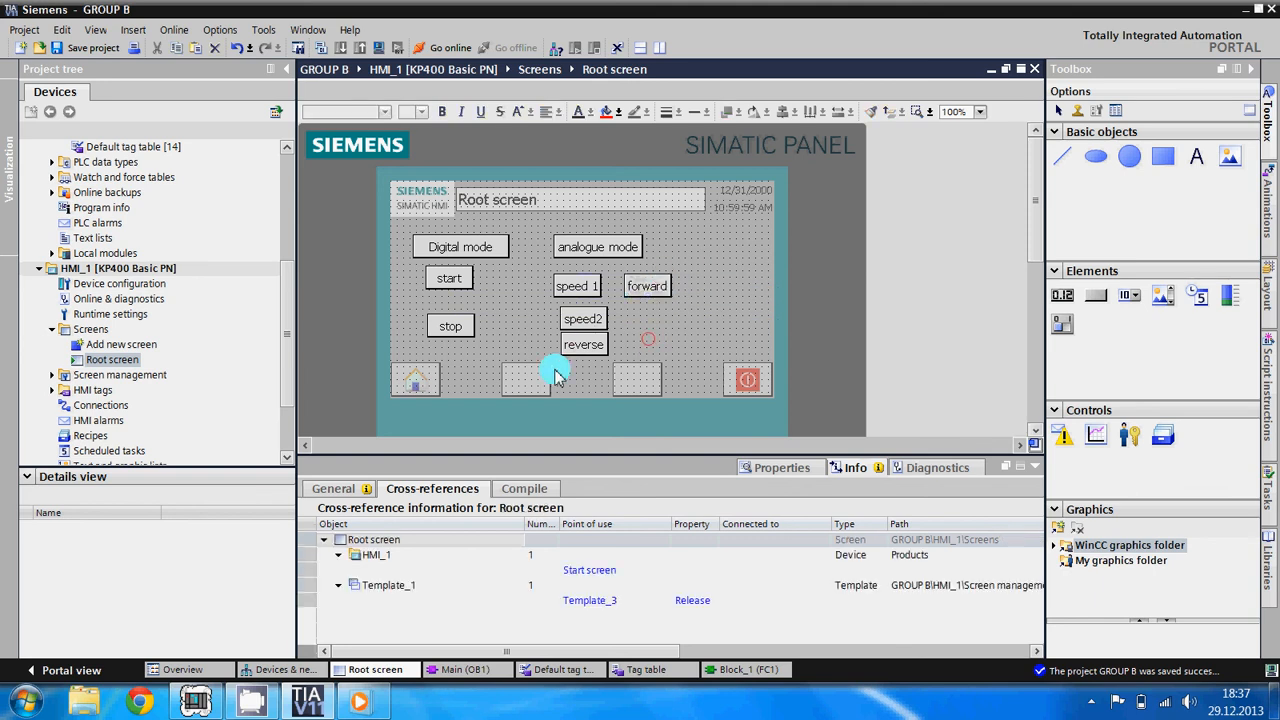
Step: Stack stop and speed 1 under the start button, and speed2, reverse and forward in a column under analogue mode
{"action": "left_click_drag", "start_coordinate": [443, 329], "coordinate": [444, 310]}
{"action": "left_click_drag", "start_coordinate": [578, 292], "coordinate": [452, 340]}
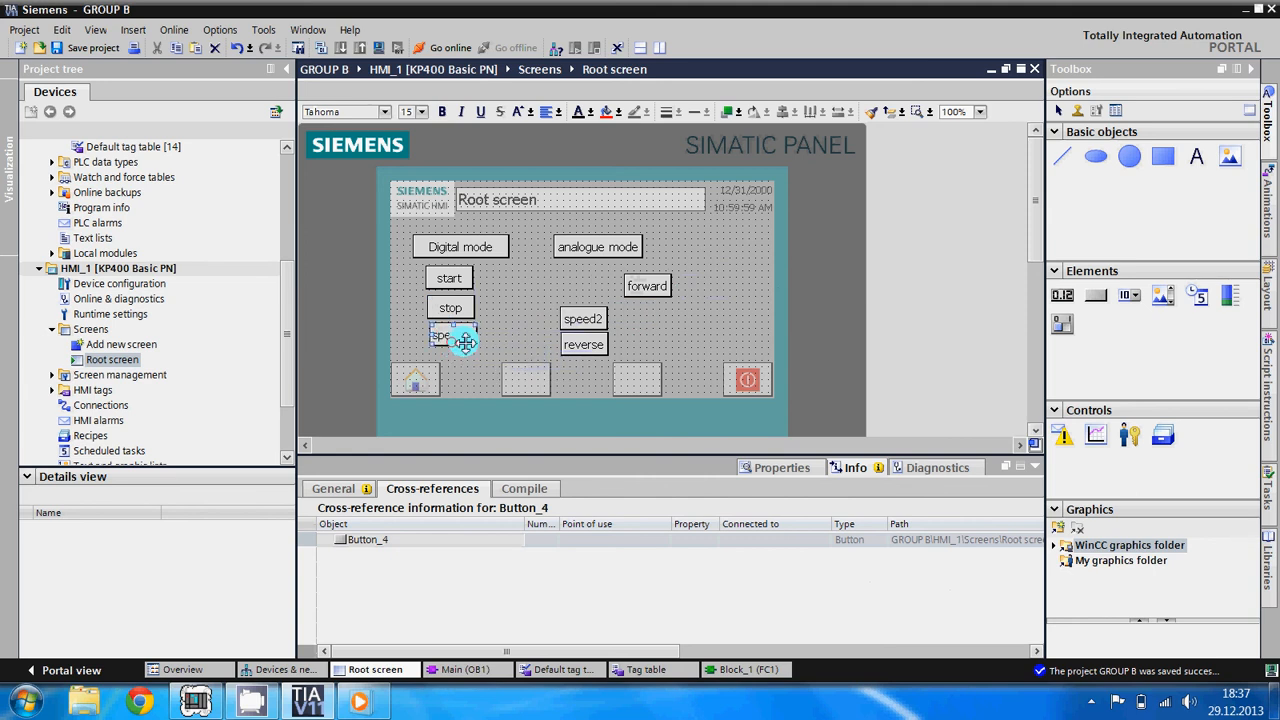
{"action": "left_click_drag", "start_coordinate": [647, 286], "coordinate": [578, 286]}
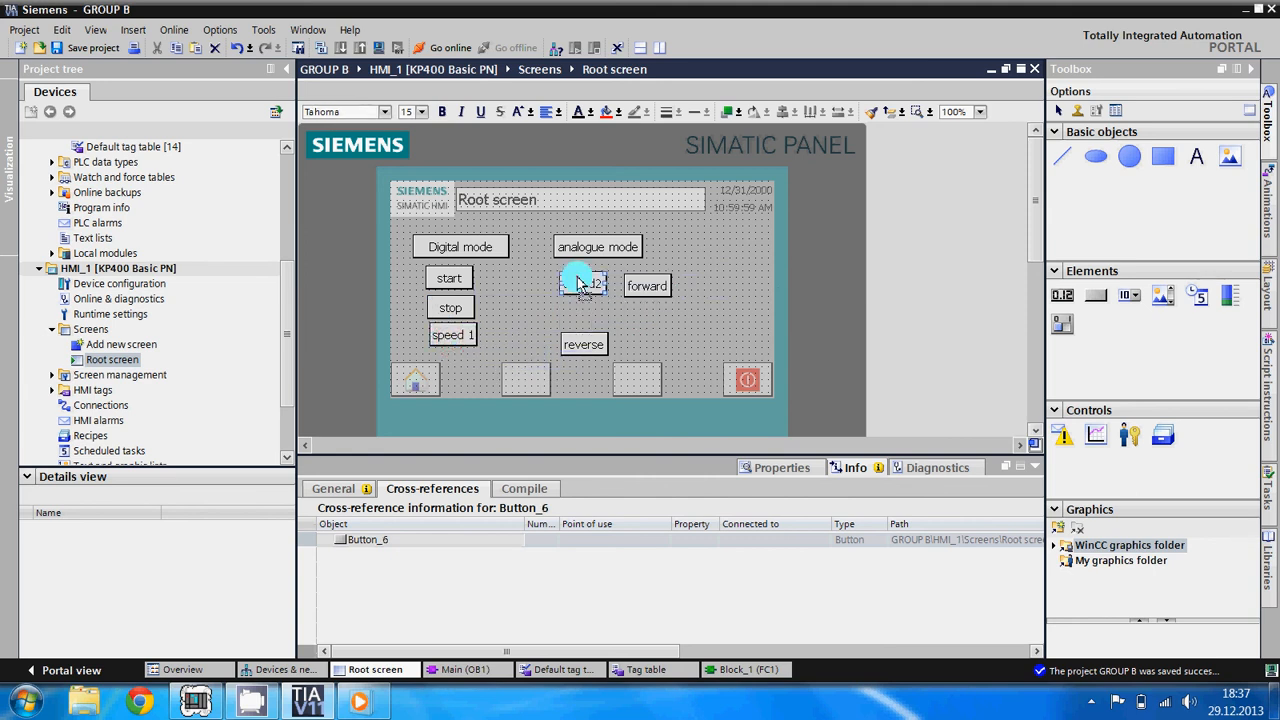
{"action": "mouse_move", "coordinate": [586, 343]}
{"action": "left_mouse_down"}
{"action": "mouse_move", "coordinate": [587, 306]}
{"action": "mouse_move", "coordinate": [651, 282]}
{"action": "mouse_move", "coordinate": [586, 331]}
{"action": "mouse_move", "coordinate": [593, 340]}
{"action": "left_mouse_up"}
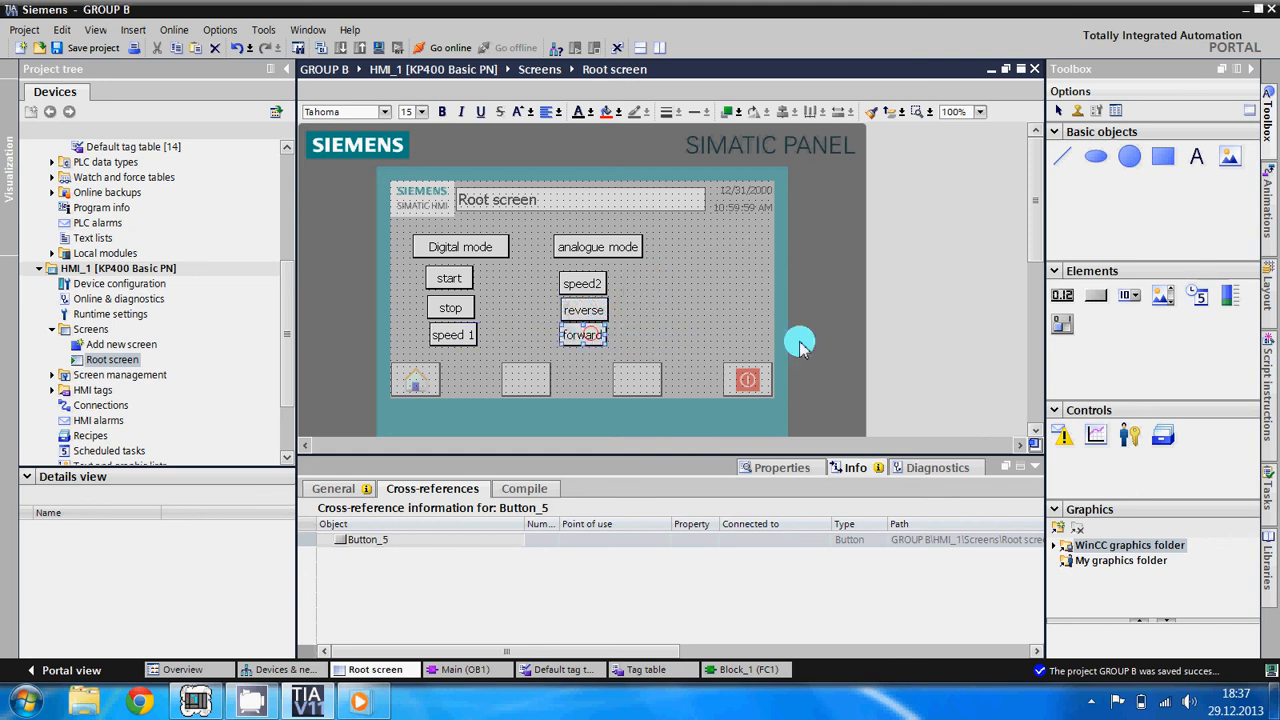
Step: Save the project with the rearranged Root screen
{"action": "right_click", "coordinate": [945, 330]}
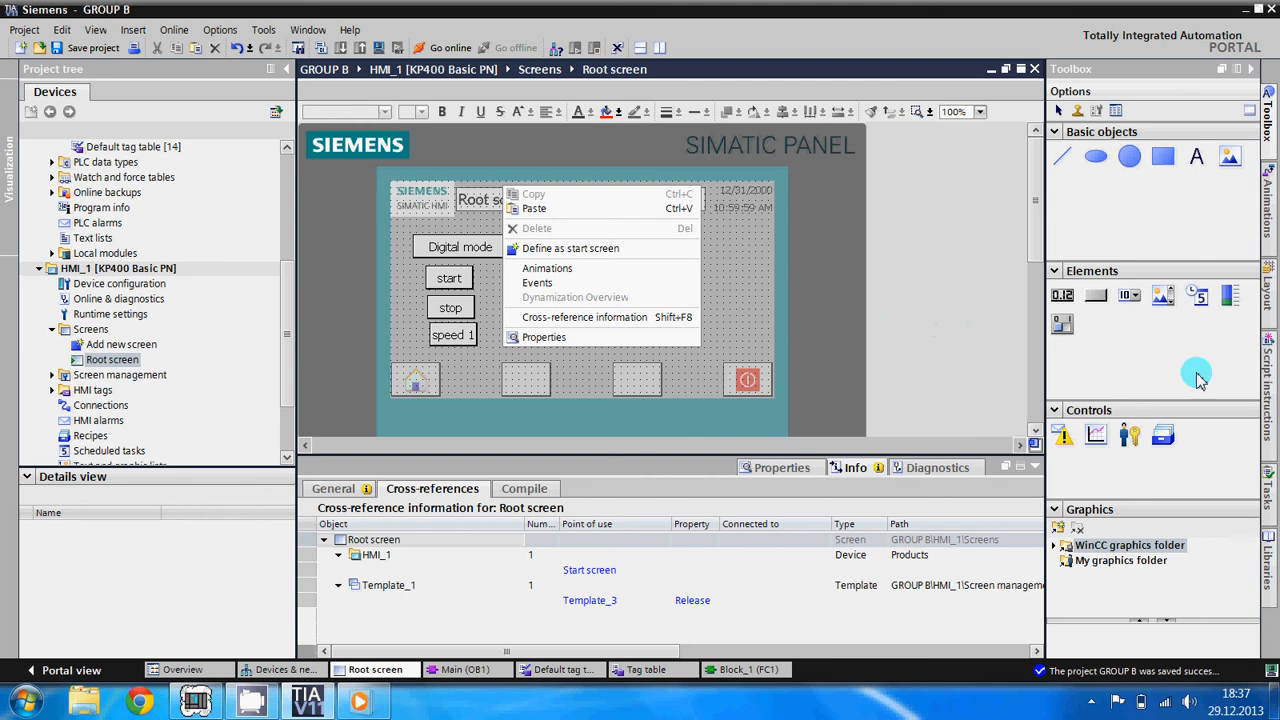
{"action": "left_click", "coordinate": [987, 358]}
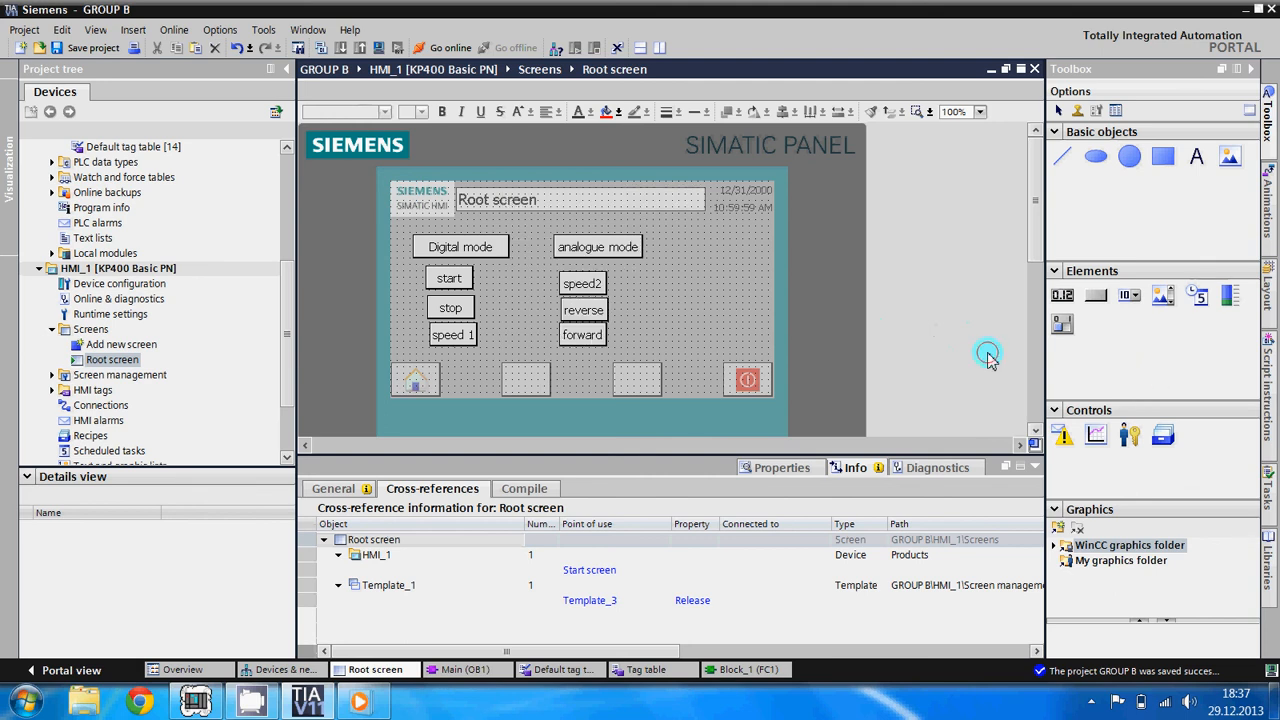
{"action": "left_click", "coordinate": [110, 47]}
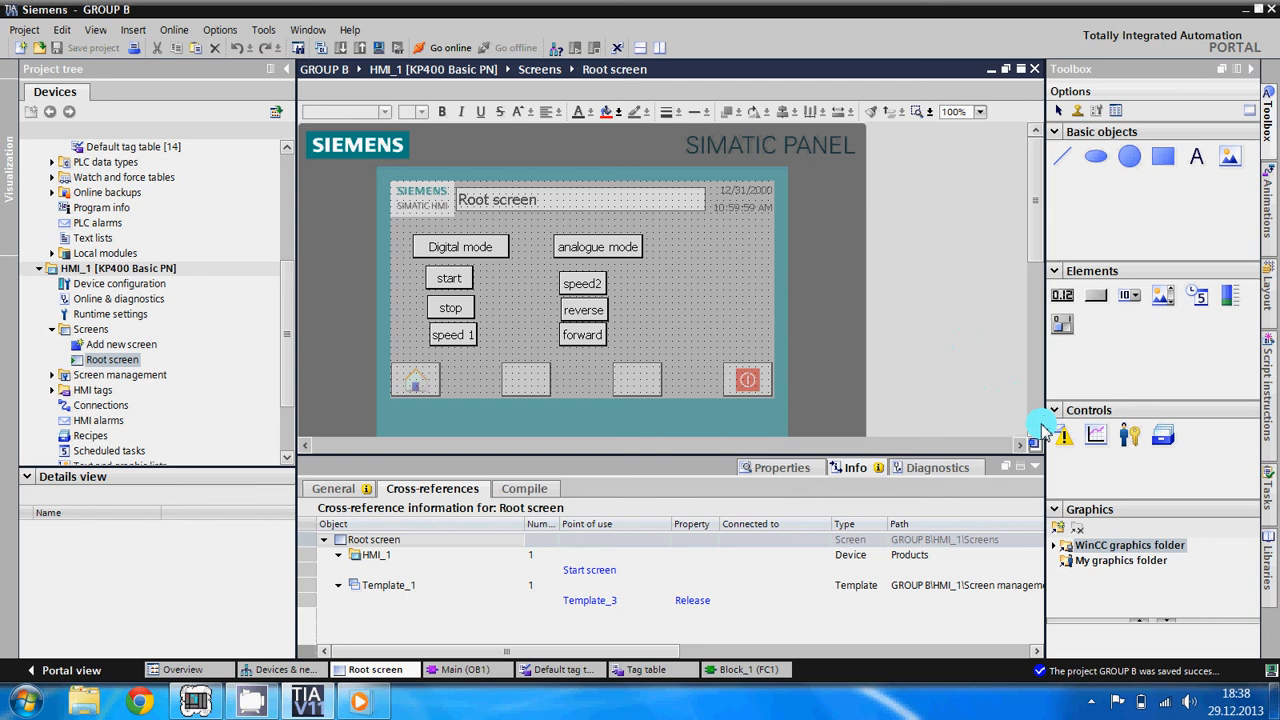
Step: Open the general properties of the Digital mode button and view its mode, label and hotkey settings
{"action": "left_click", "coordinate": [470, 254]}
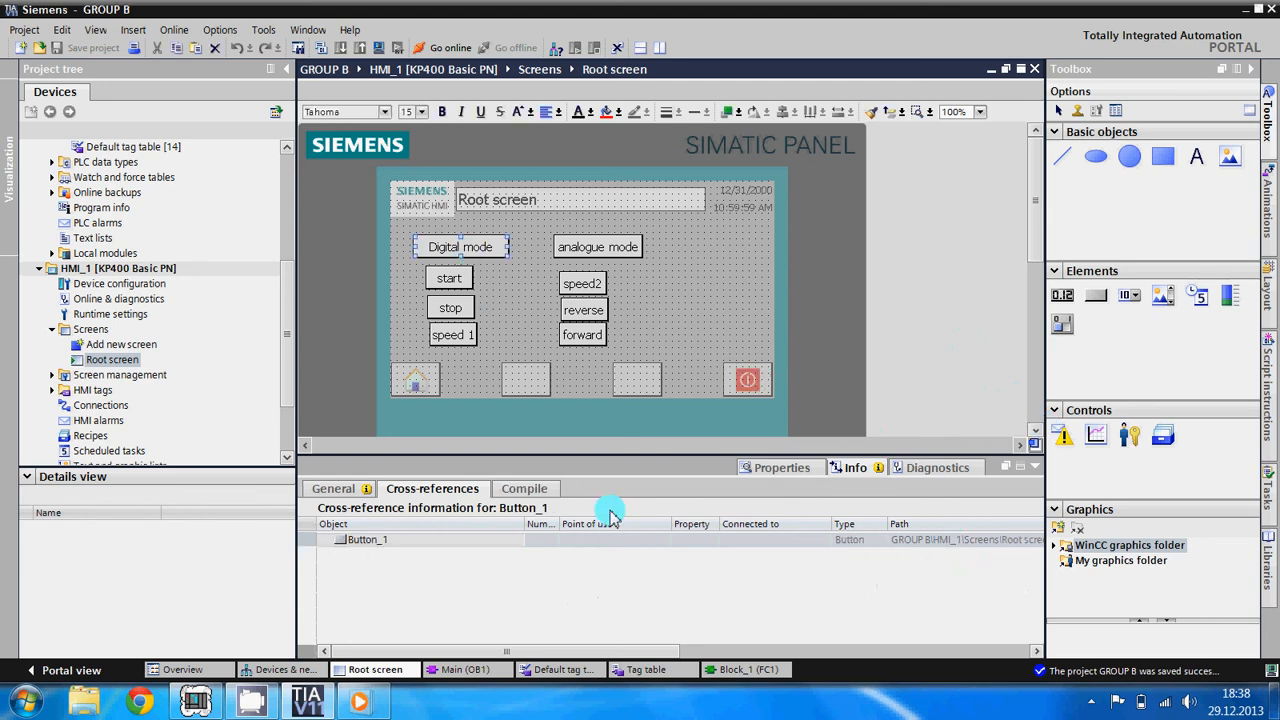
{"action": "left_click", "coordinate": [352, 488]}
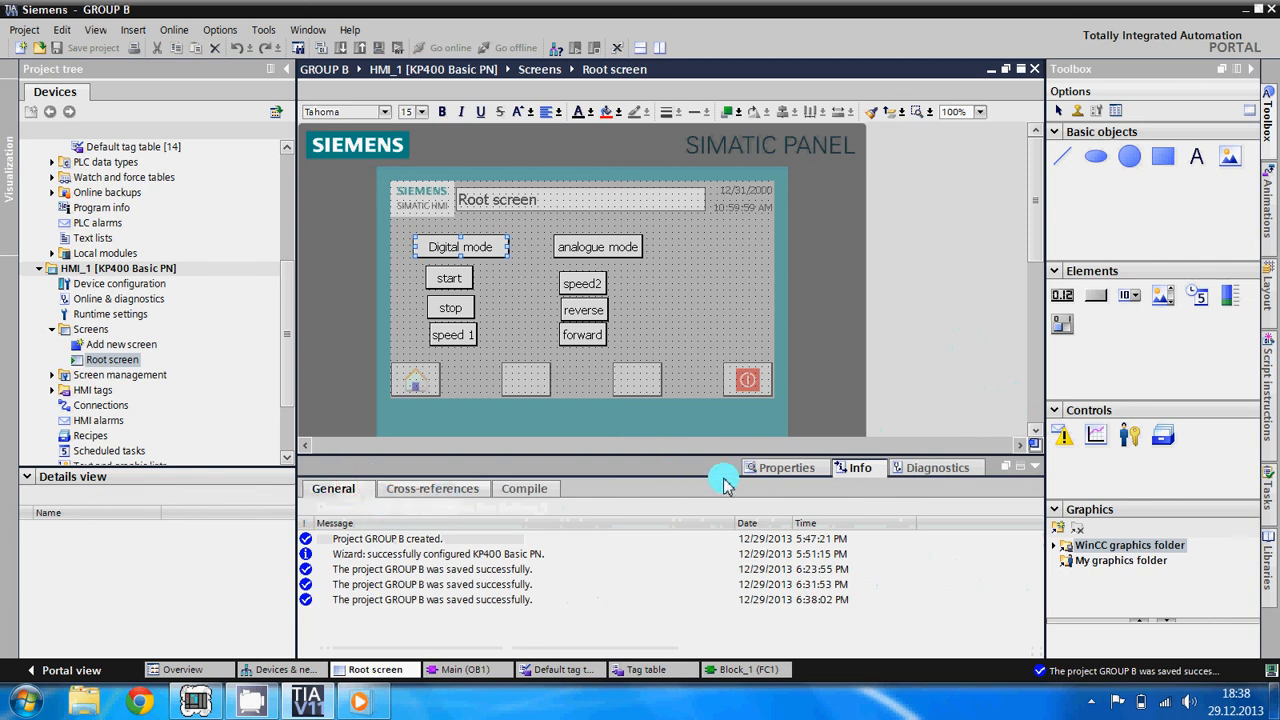
{"action": "left_click", "coordinate": [772, 468]}
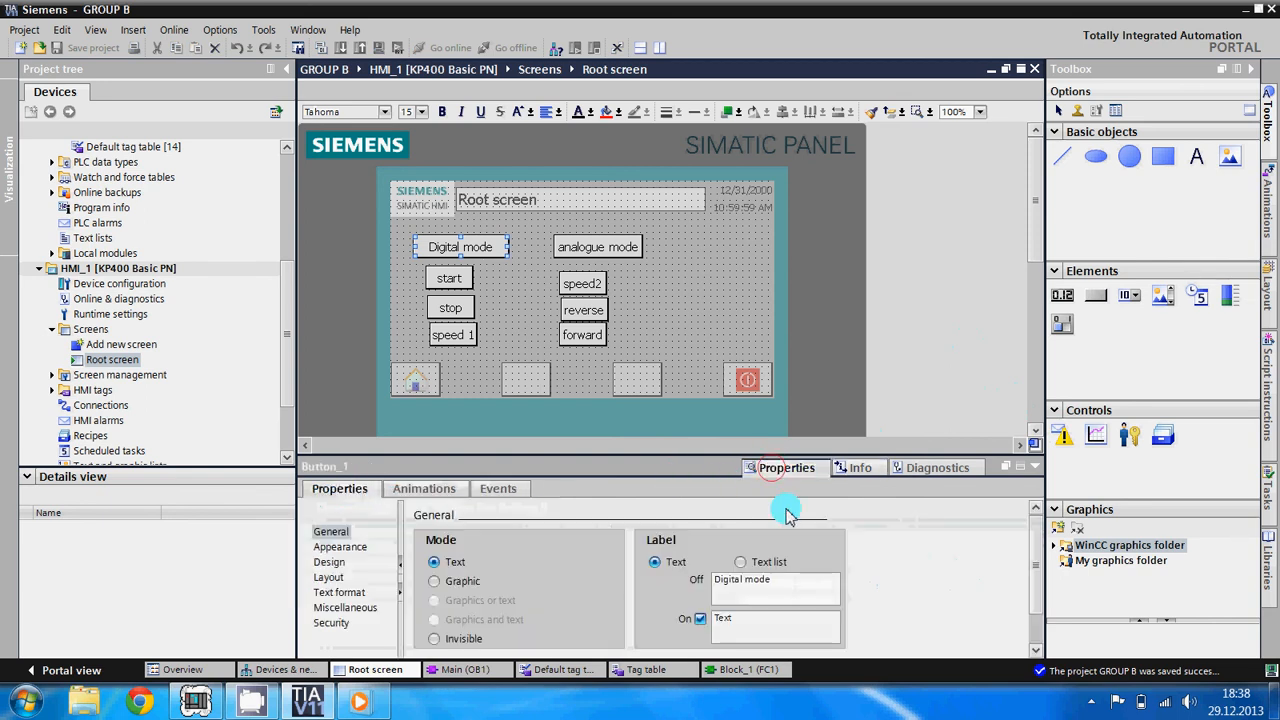
{"action": "left_click", "coordinate": [1035, 640]}
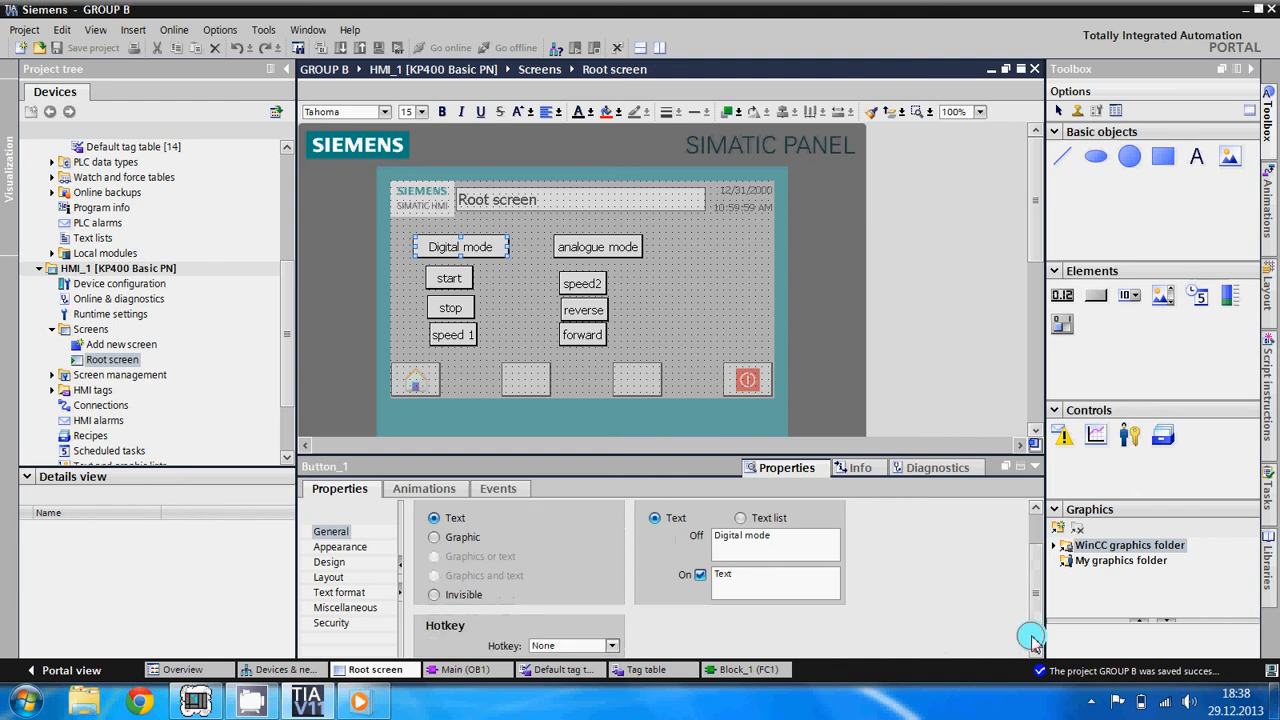
Step: Review the general settings of the Digital mode button and view its appearance properties
{"action": "left_click", "coordinate": [1035, 570]}
{"action": "left_click", "coordinate": [1035, 566]}
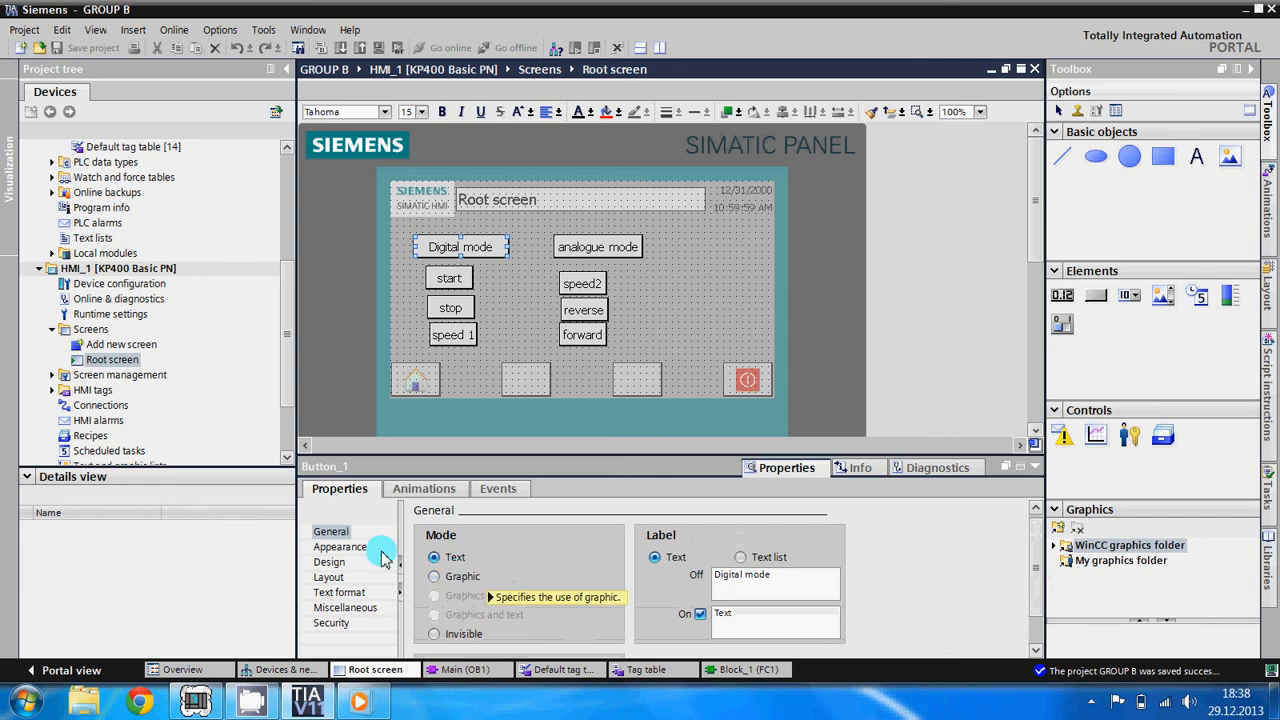
{"action": "left_click", "coordinate": [345, 547]}
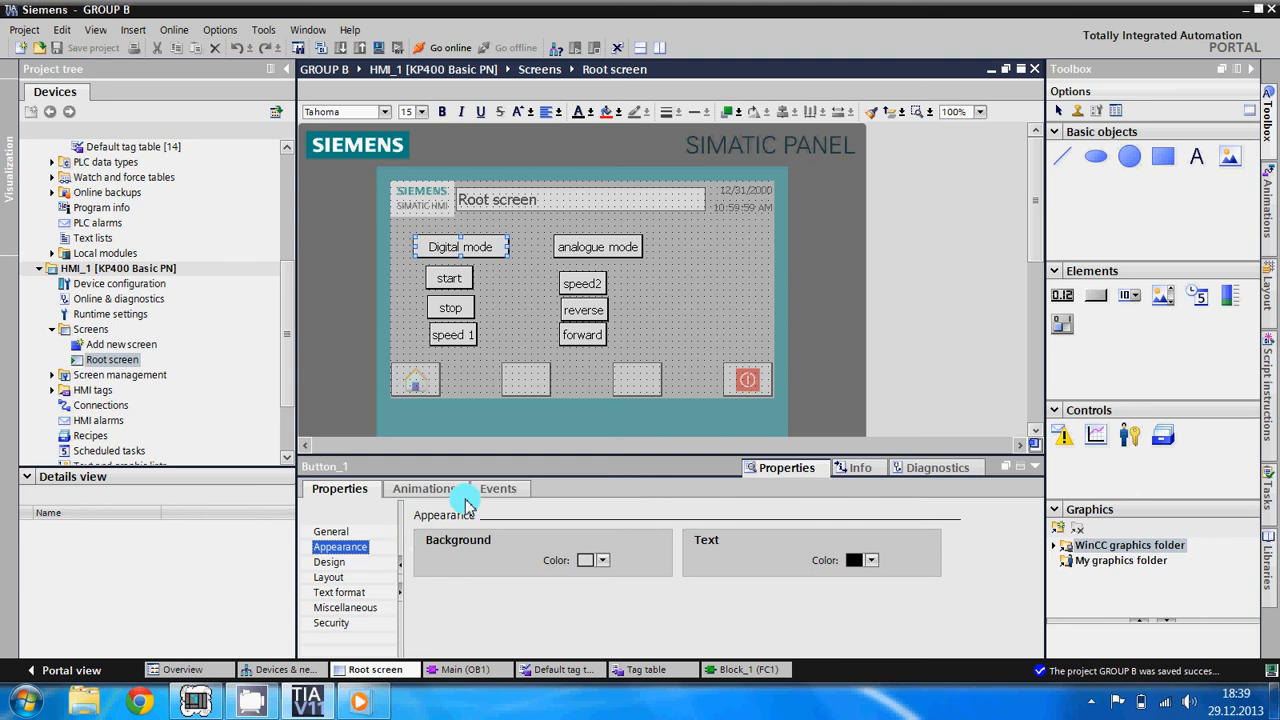
Step: Open the Press event of the Digital mode button and look through the available system function categories
{"action": "left_click", "coordinate": [500, 489]}
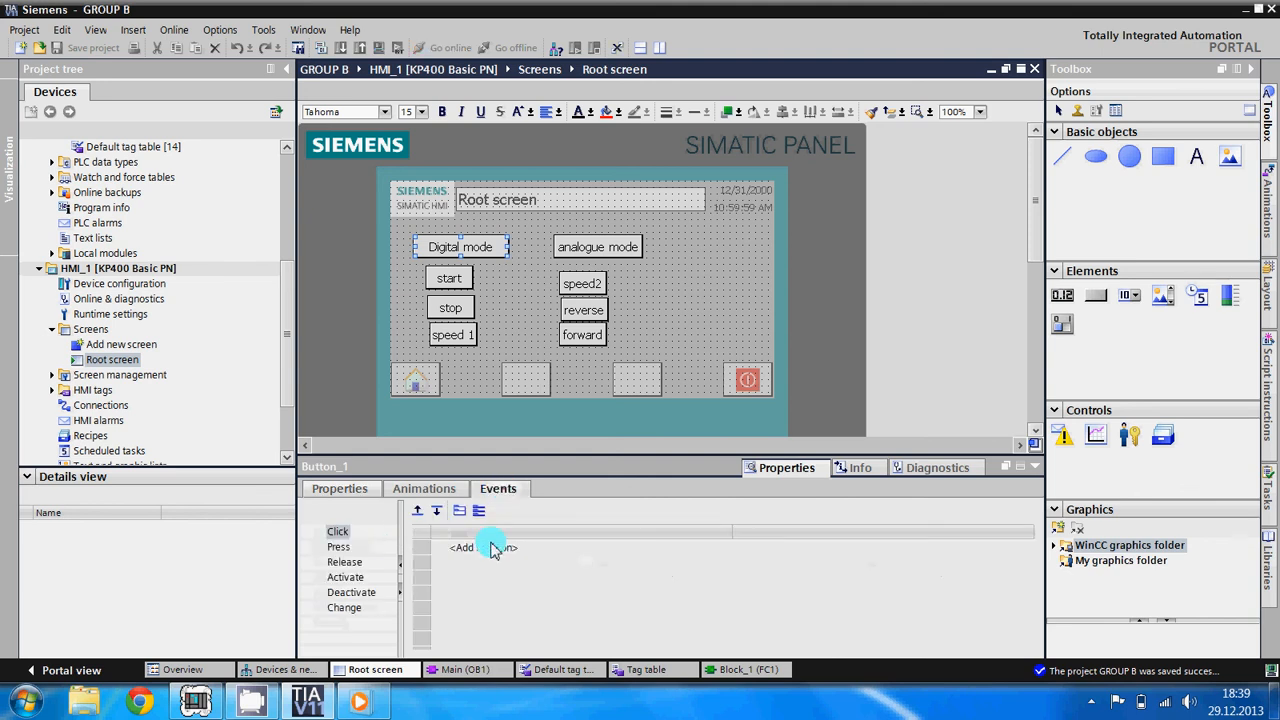
{"action": "left_click", "coordinate": [347, 550]}
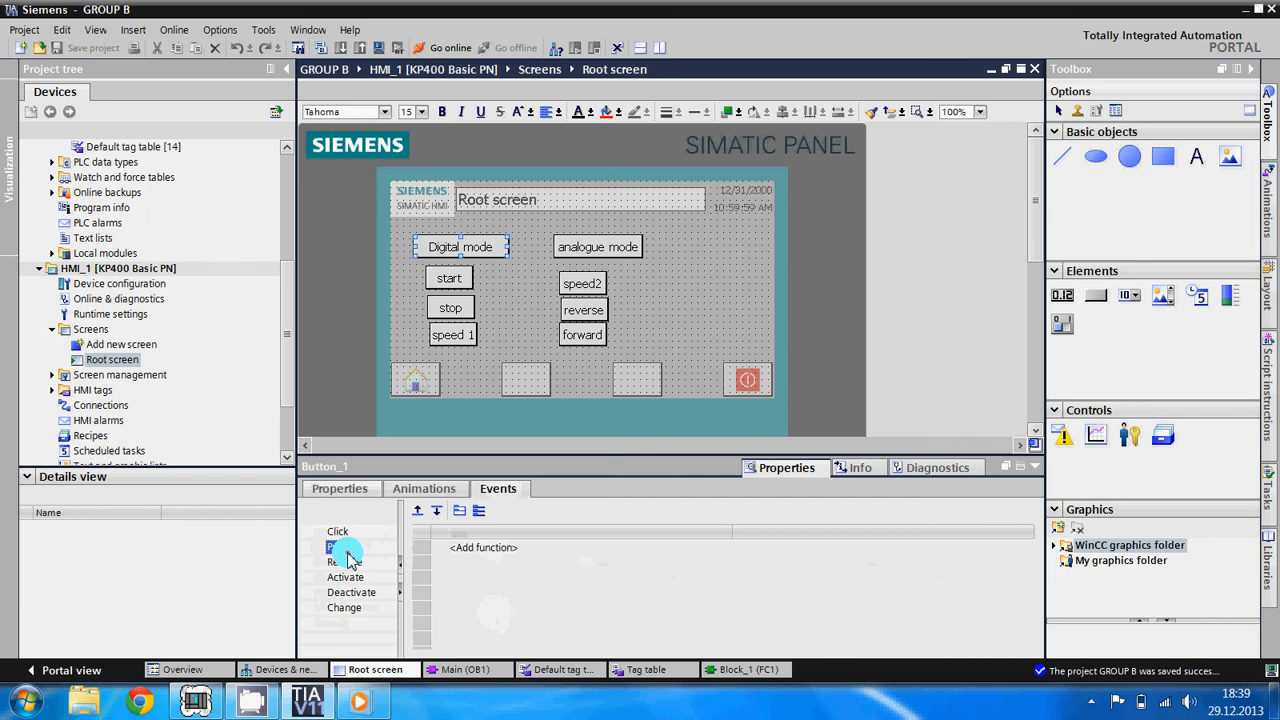
{"action": "left_click", "coordinate": [482, 549]}
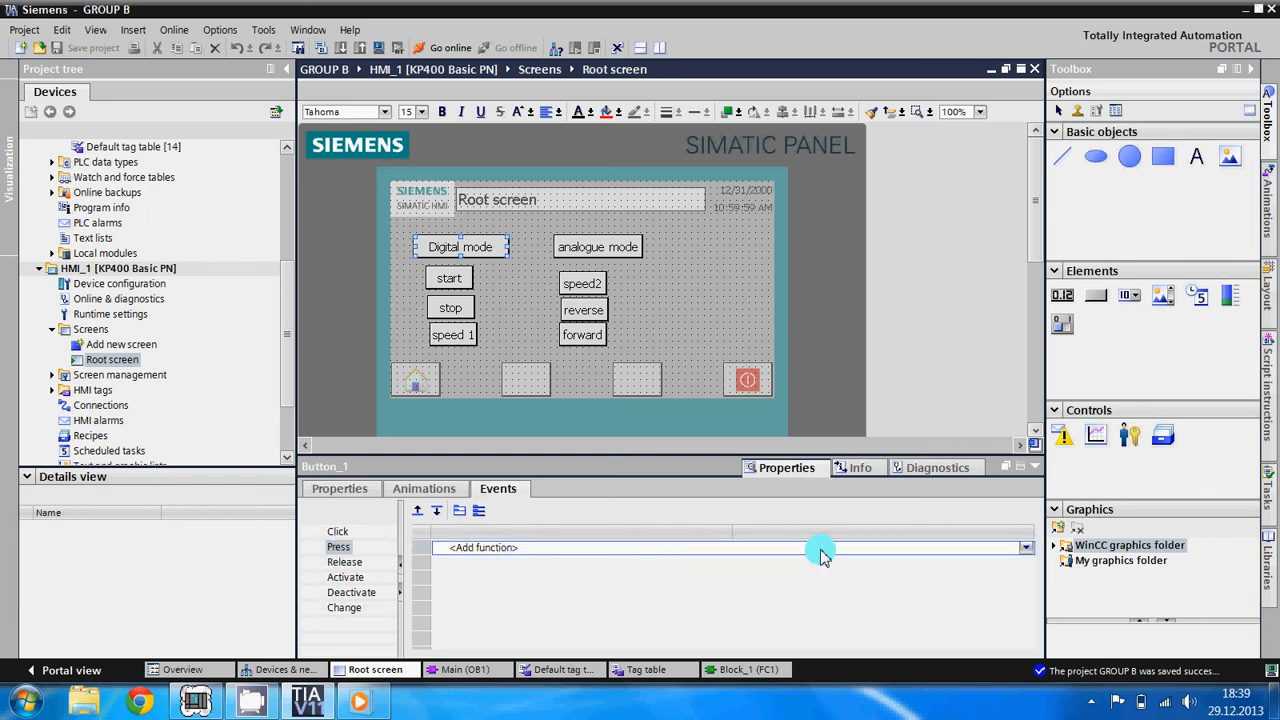
{"action": "left_click", "coordinate": [1023, 550]}
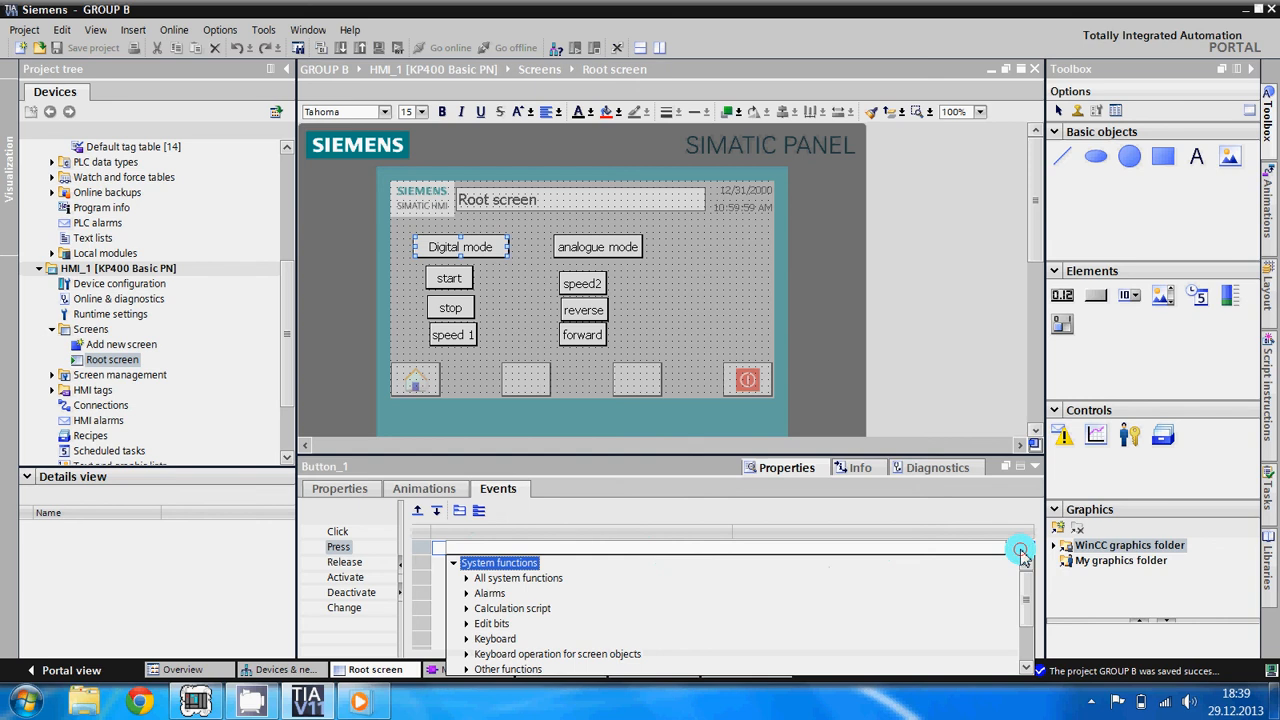
{"action": "left_click", "coordinate": [661, 621]}
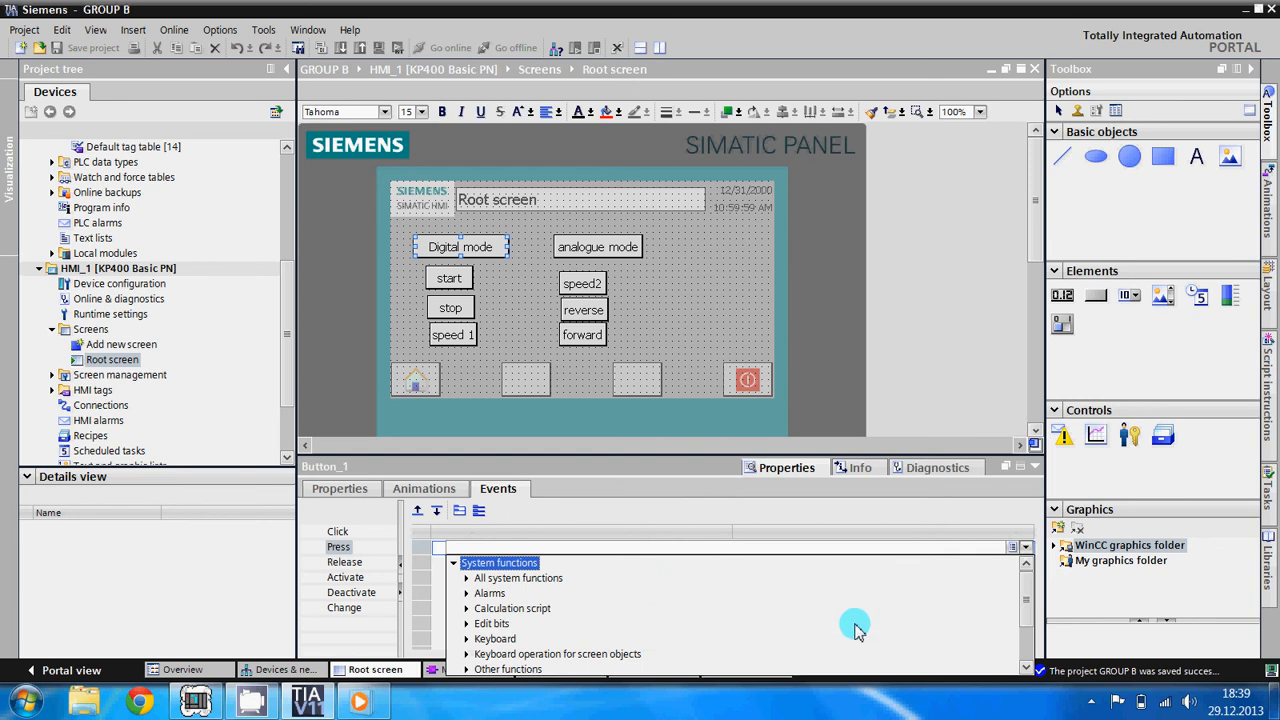
{"action": "left_click", "coordinate": [1024, 640]}
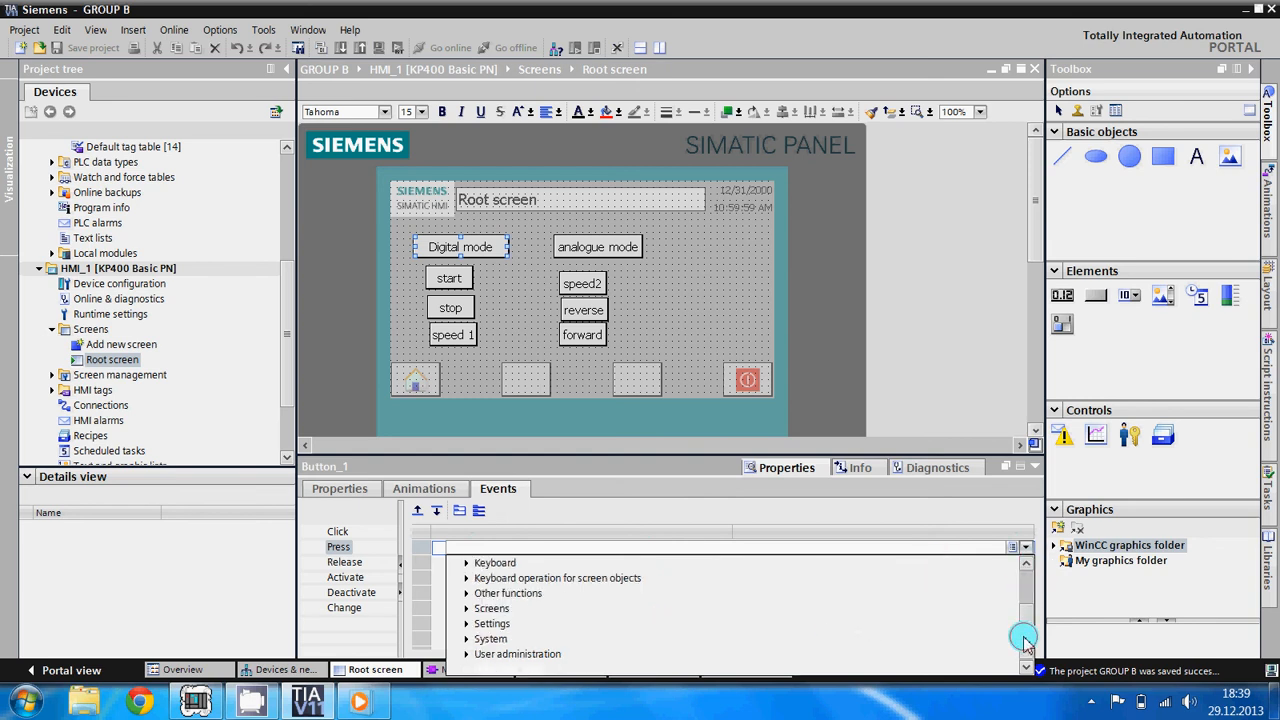
{"action": "left_click", "coordinate": [817, 545]}
{"action": "left_click", "coordinate": [703, 528]}
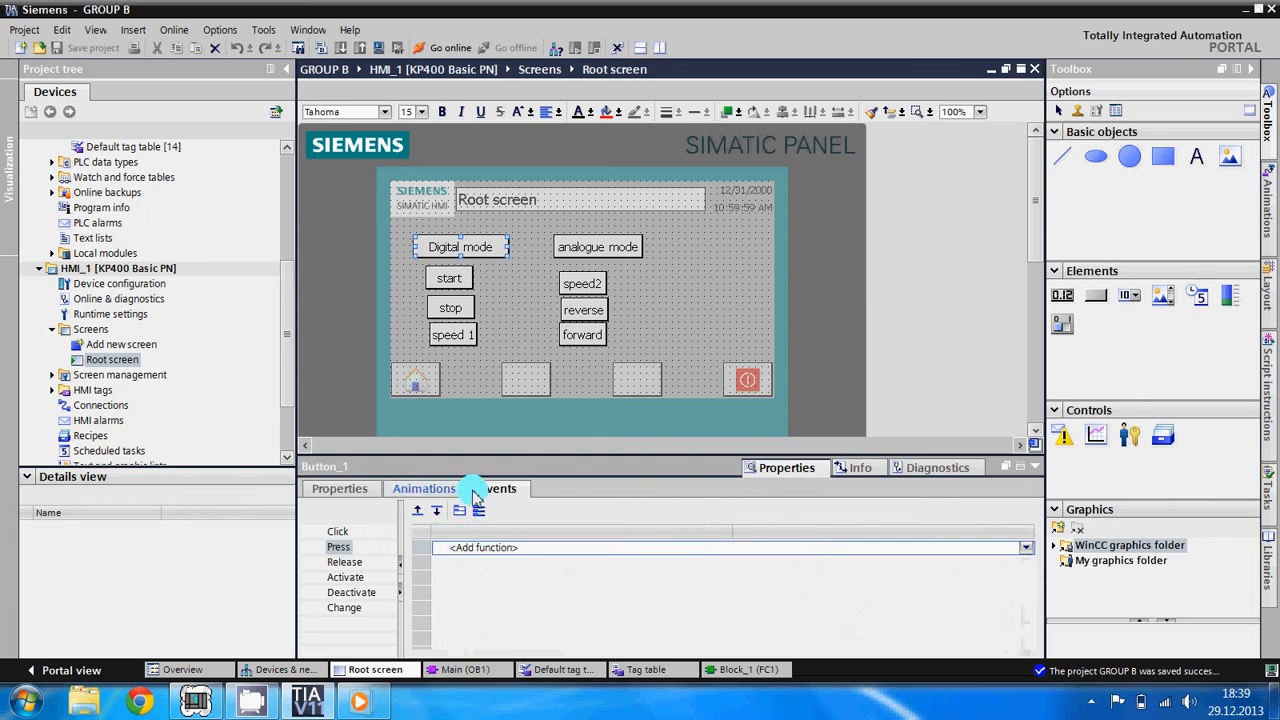
Step: Add the SetBit function to the Press event of the Digital mode button
{"action": "left_click", "coordinate": [338, 549]}
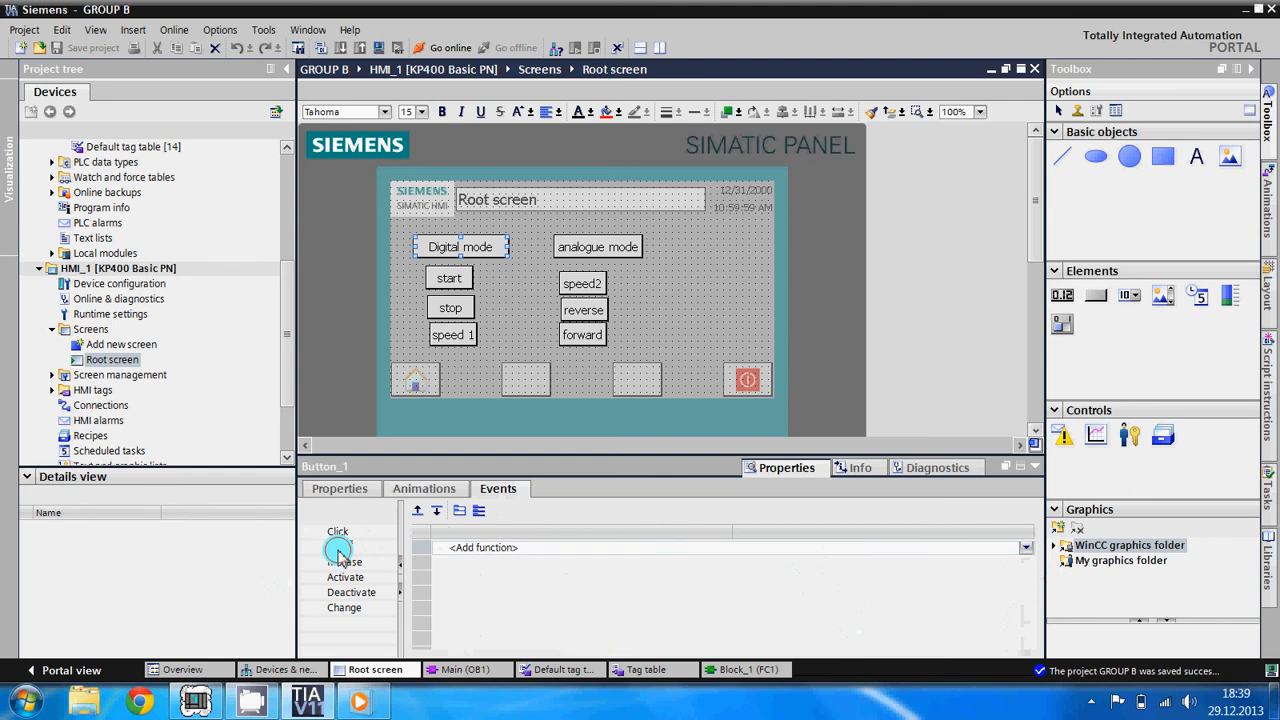
{"action": "left_click", "coordinate": [648, 549]}
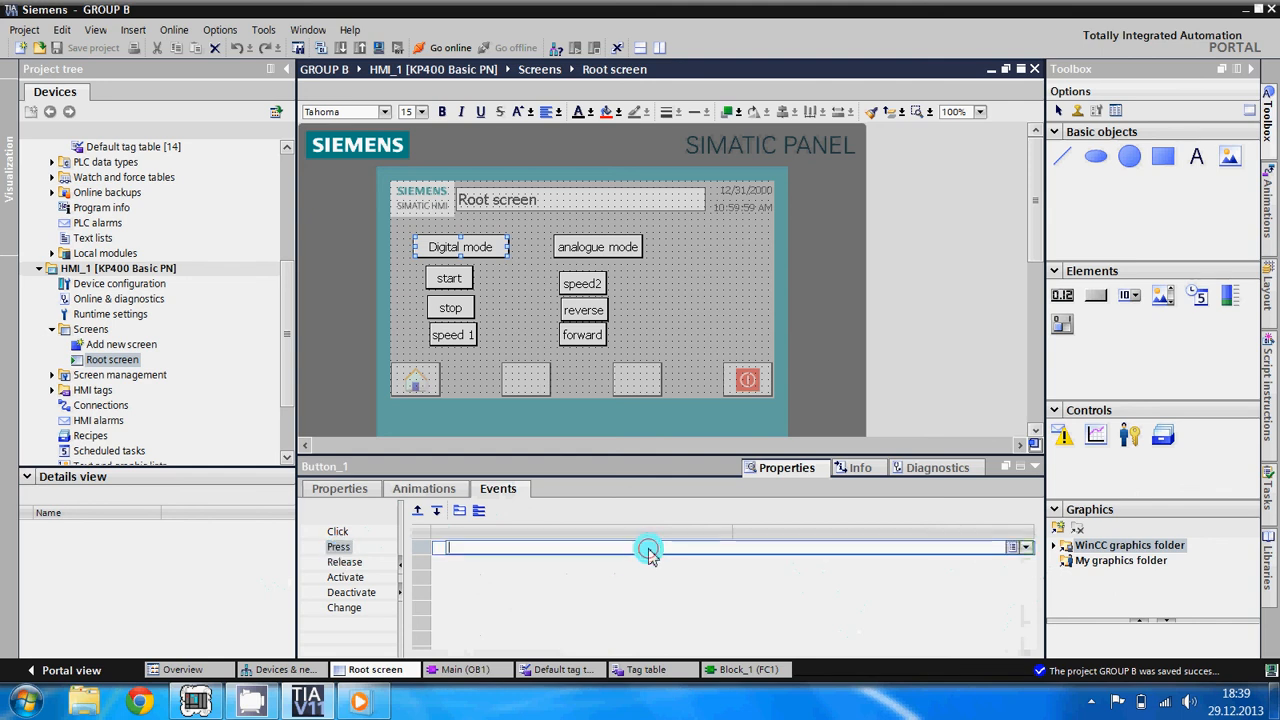
{"action": "left_click", "coordinate": [1017, 549]}
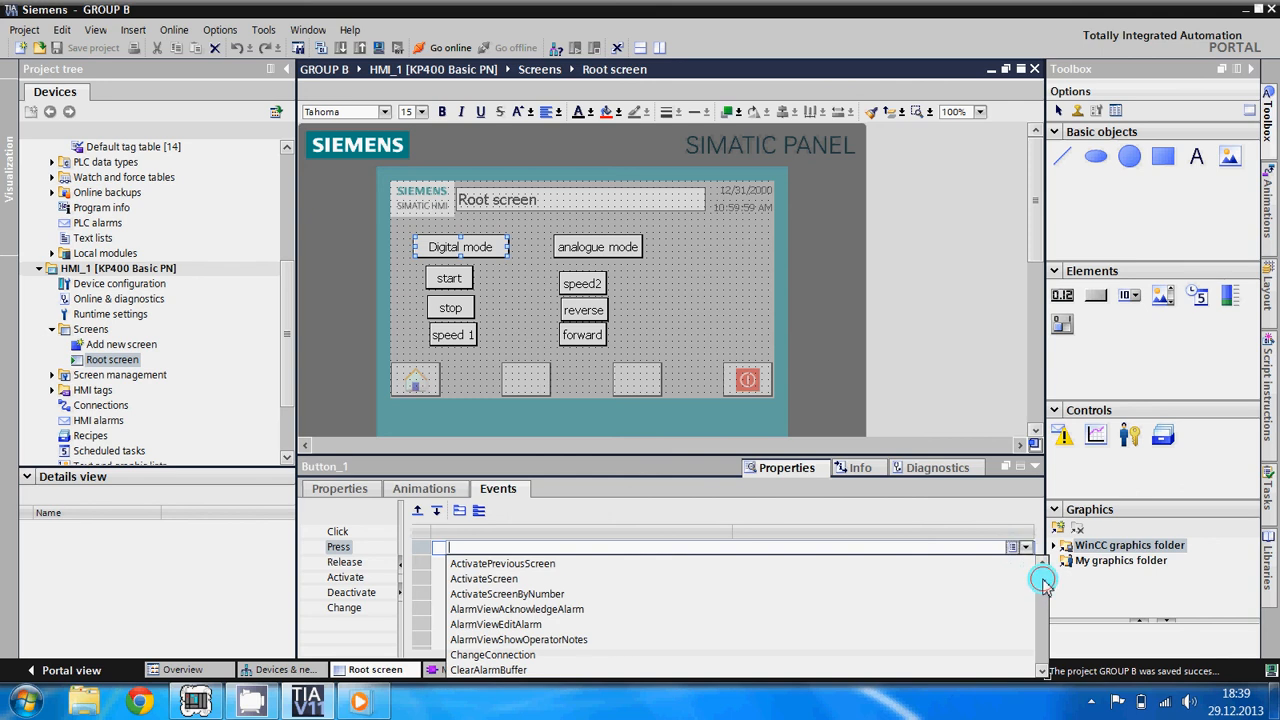
{"action": "left_click_drag", "start_coordinate": [1043, 582], "coordinate": [1007, 668]}
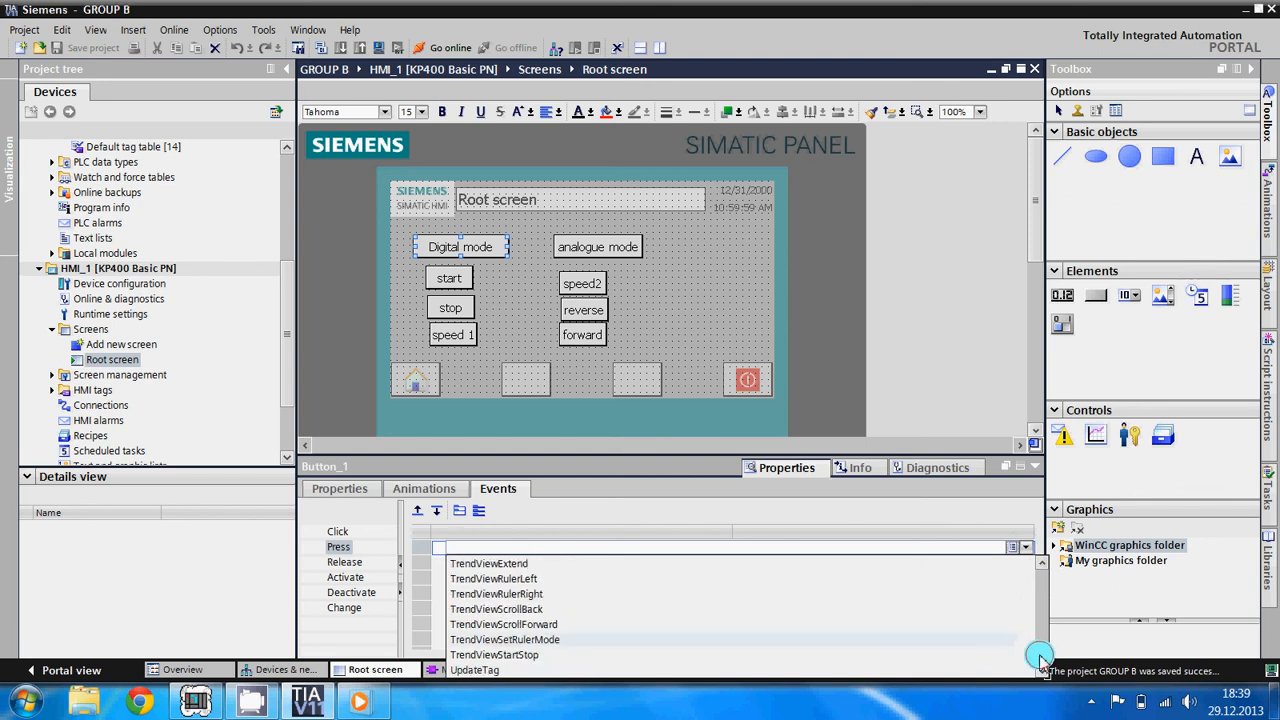
{"action": "left_click_drag", "start_coordinate": [1040, 657], "coordinate": [1040, 562]}
{"action": "scroll", "coordinate": [1045, 597], "scroll_direction": "up", "scroll_amount": 1}
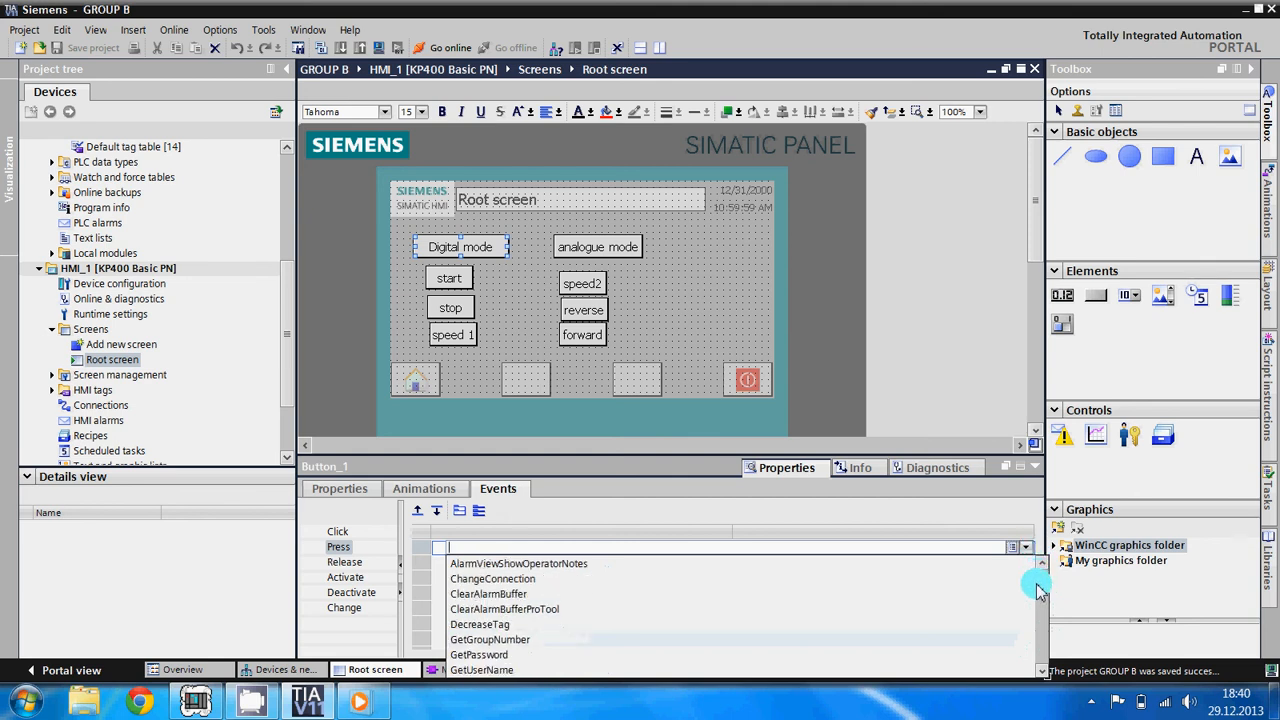
{"action": "scroll", "coordinate": [1037, 595], "scroll_direction": "down", "scroll_amount": 4}
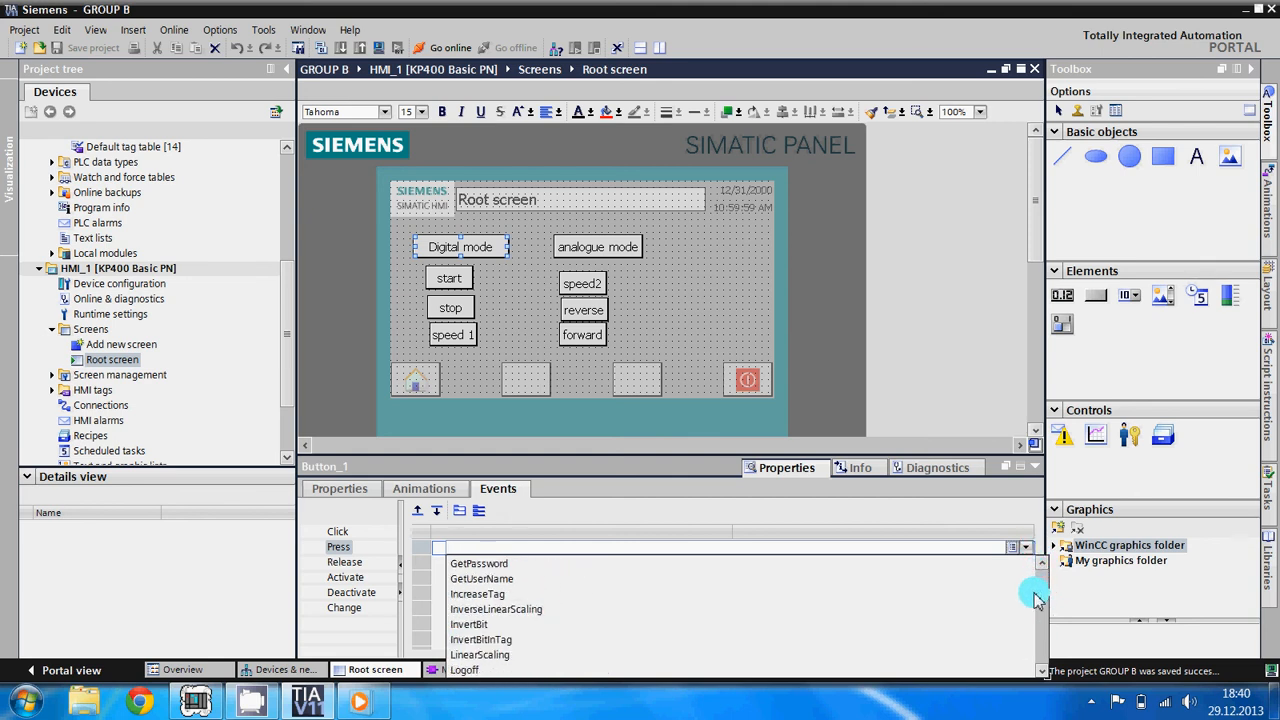
{"action": "scroll", "coordinate": [1030, 605], "scroll_direction": "down", "scroll_amount": 4}
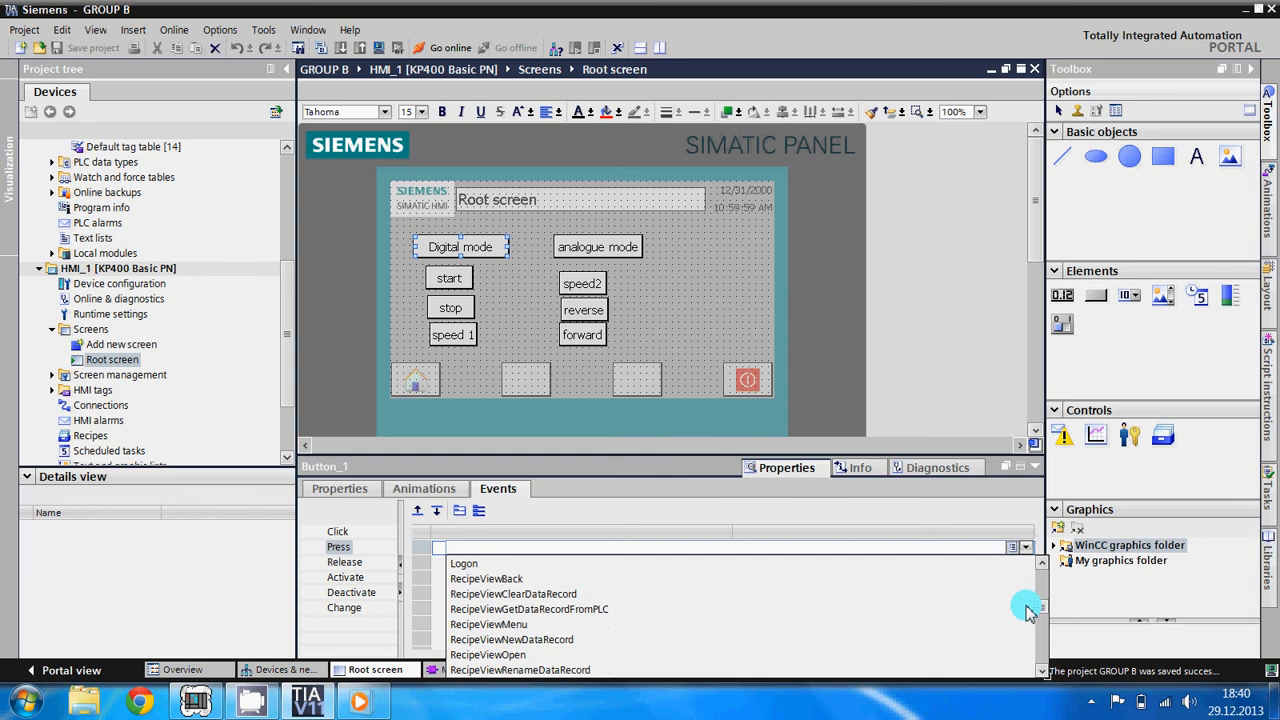
{"action": "scroll", "coordinate": [1016, 627], "scroll_direction": "down", "scroll_amount": 1}
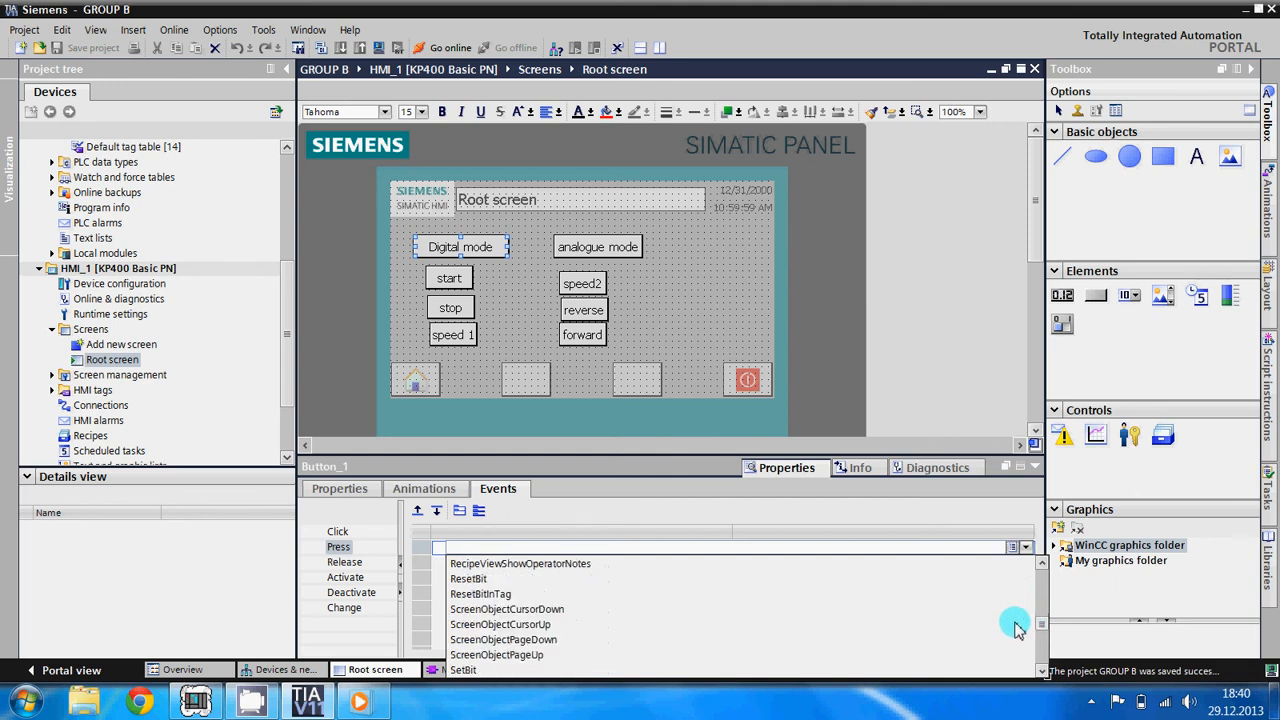
{"action": "scroll", "coordinate": [1016, 626], "scroll_direction": "up", "scroll_amount": 2}
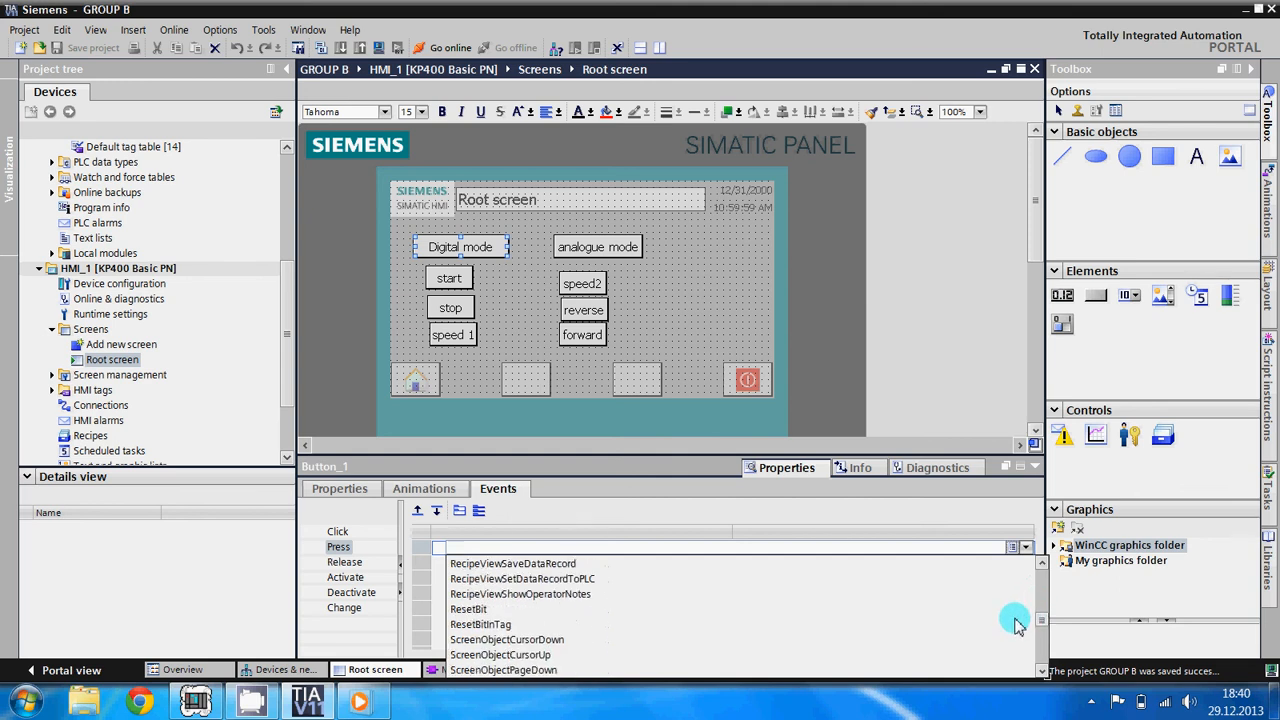
{"action": "scroll", "coordinate": [1016, 620], "scroll_direction": "up", "scroll_amount": 6}
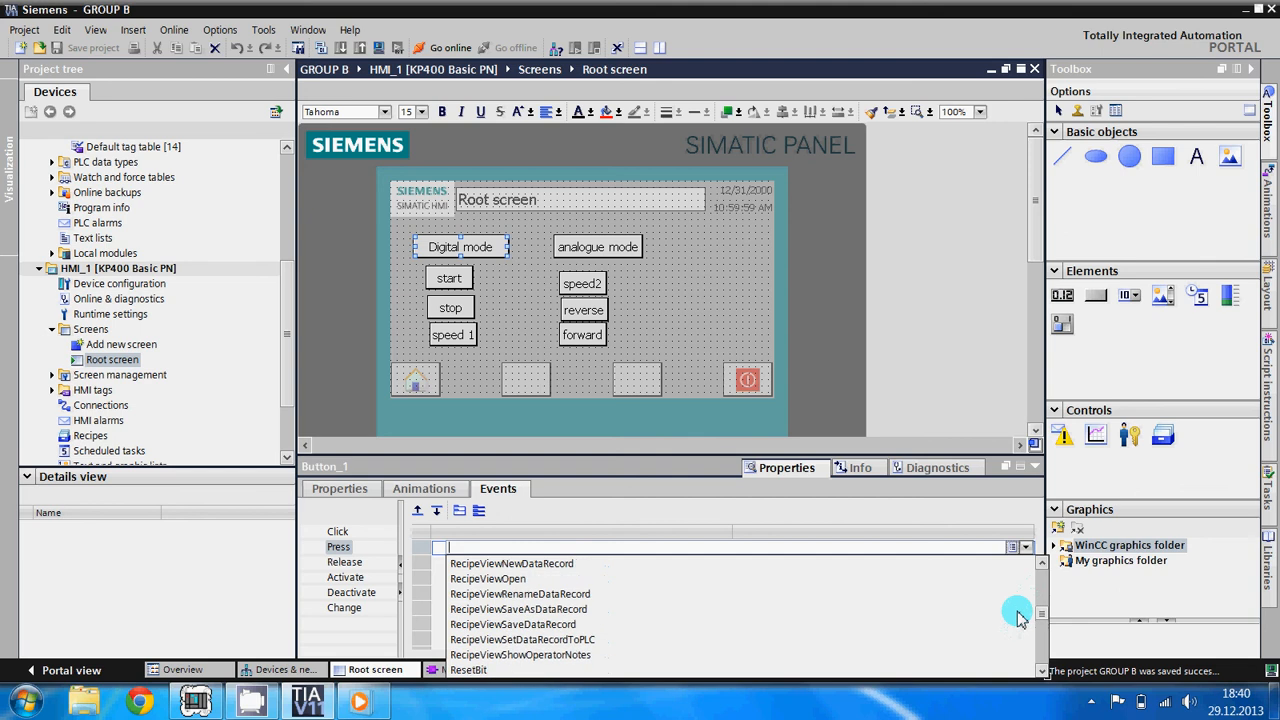
{"action": "scroll", "coordinate": [1016, 600], "scroll_direction": "up", "scroll_amount": 2}
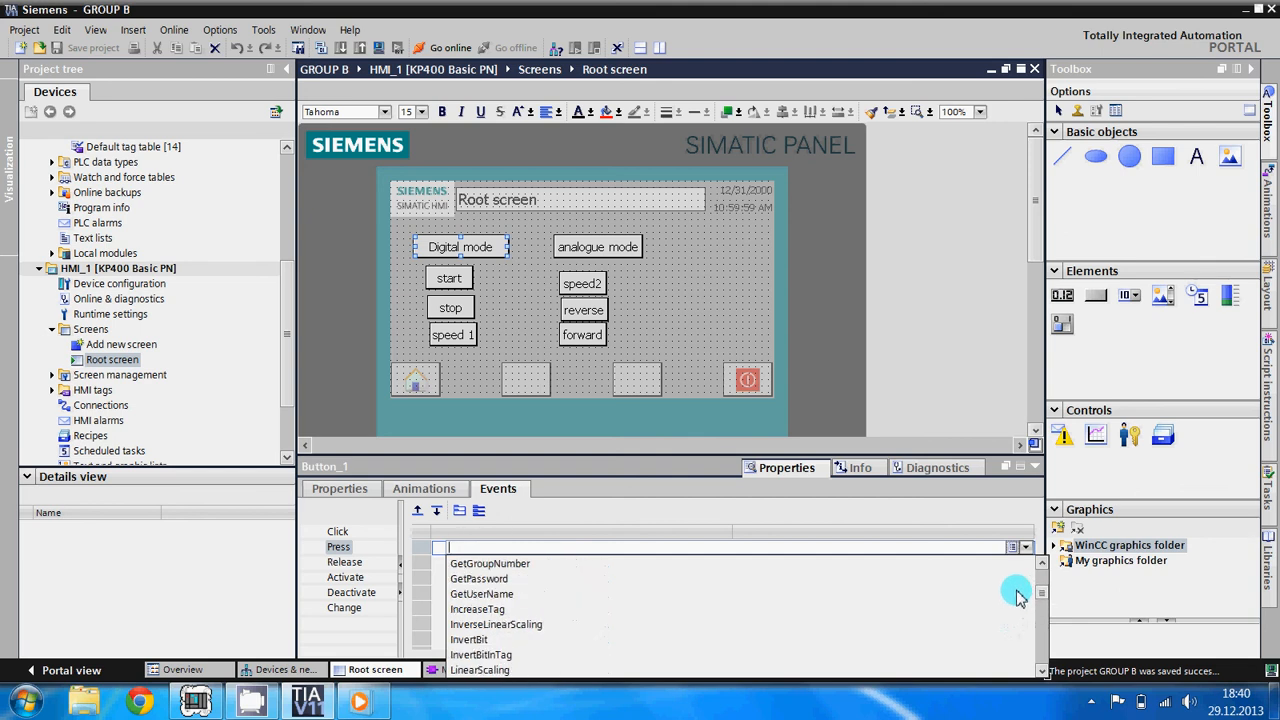
{"action": "scroll", "coordinate": [1014, 605], "scroll_direction": "down", "scroll_amount": 7}
{"action": "scroll", "coordinate": [1012, 625], "scroll_direction": "down", "scroll_amount": 4}
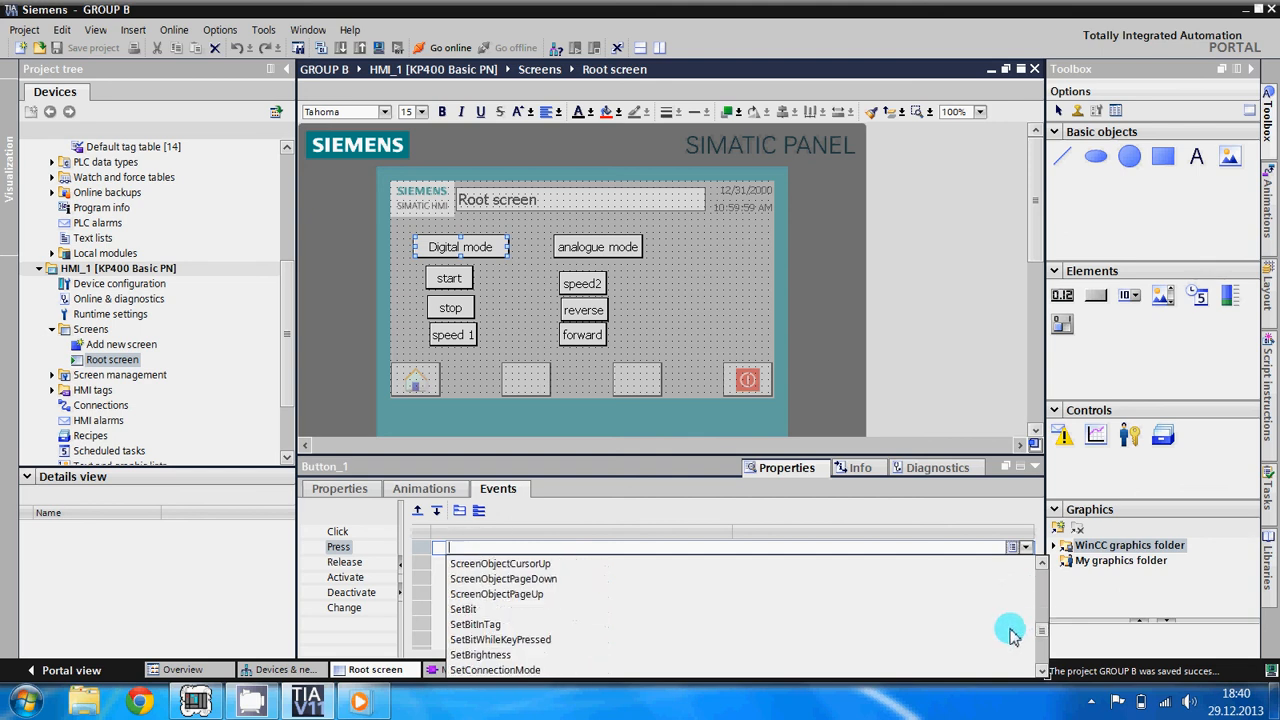
{"action": "scroll", "coordinate": [1010, 632], "scroll_direction": "down", "scroll_amount": 1}
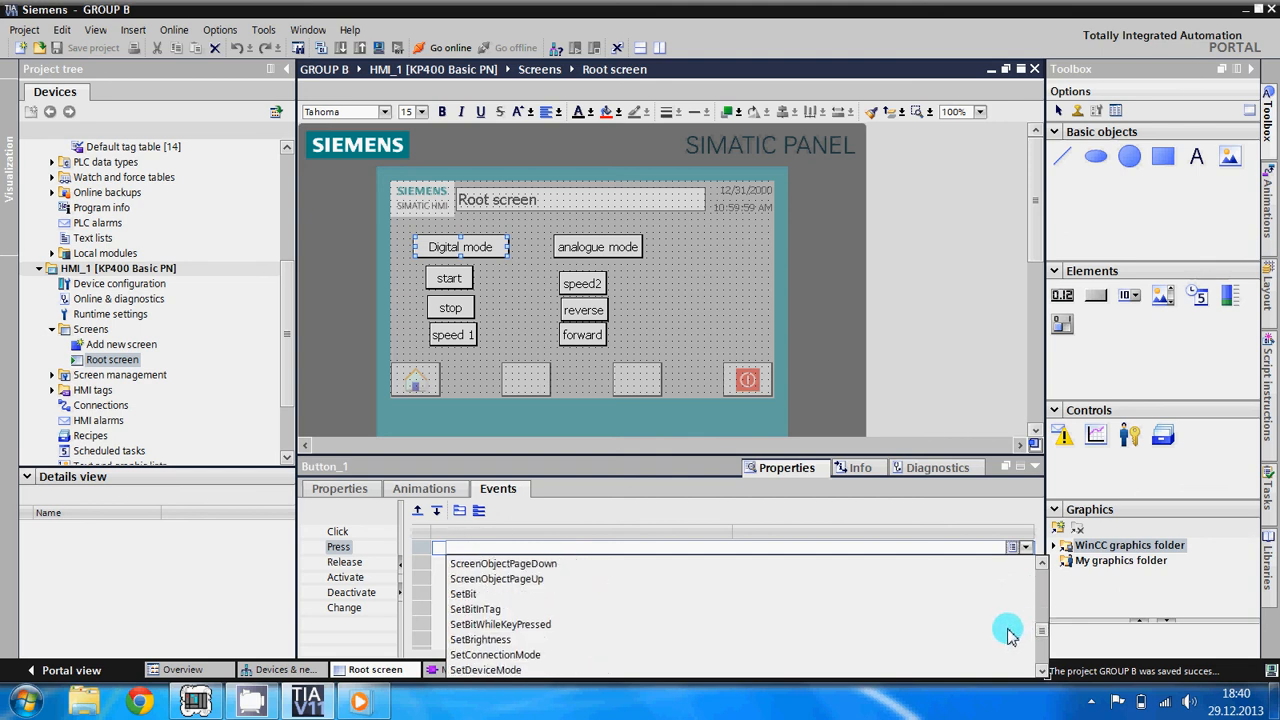
{"action": "left_click", "coordinate": [458, 594]}
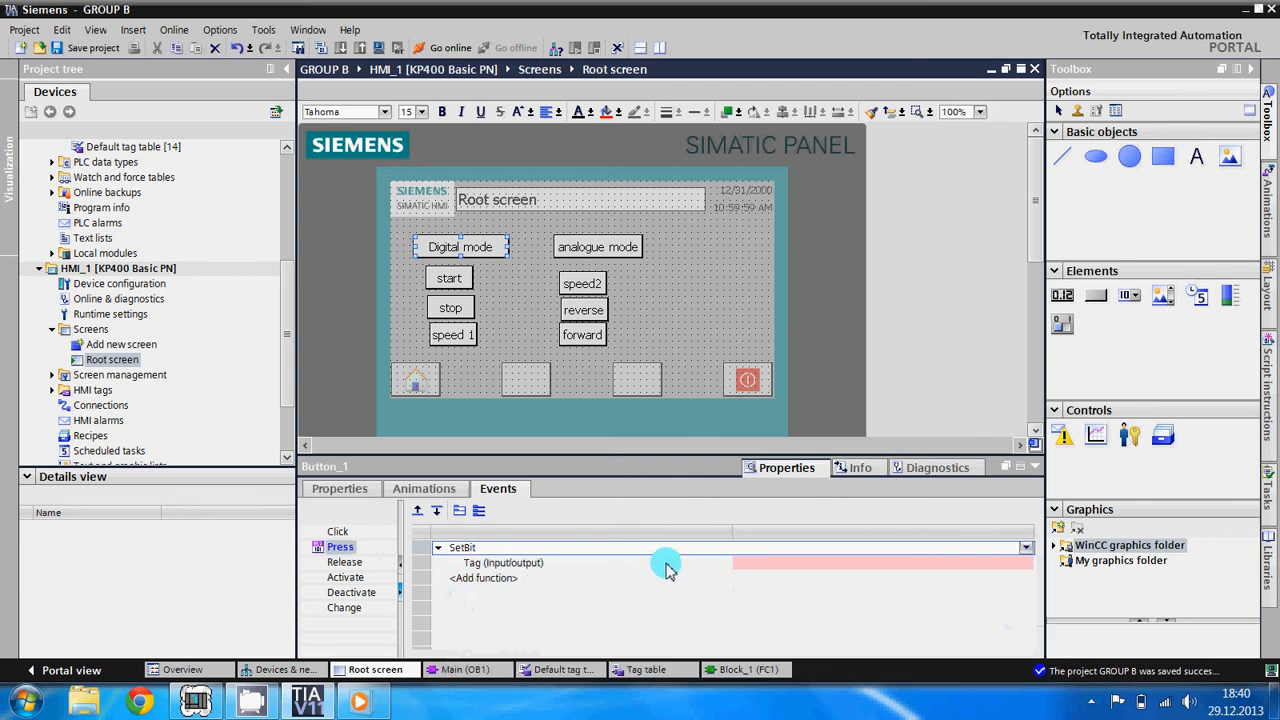
Step: Assign the PLC tag digital mode from the Default tag table to the SetBit function
{"action": "left_click", "coordinate": [766, 563]}
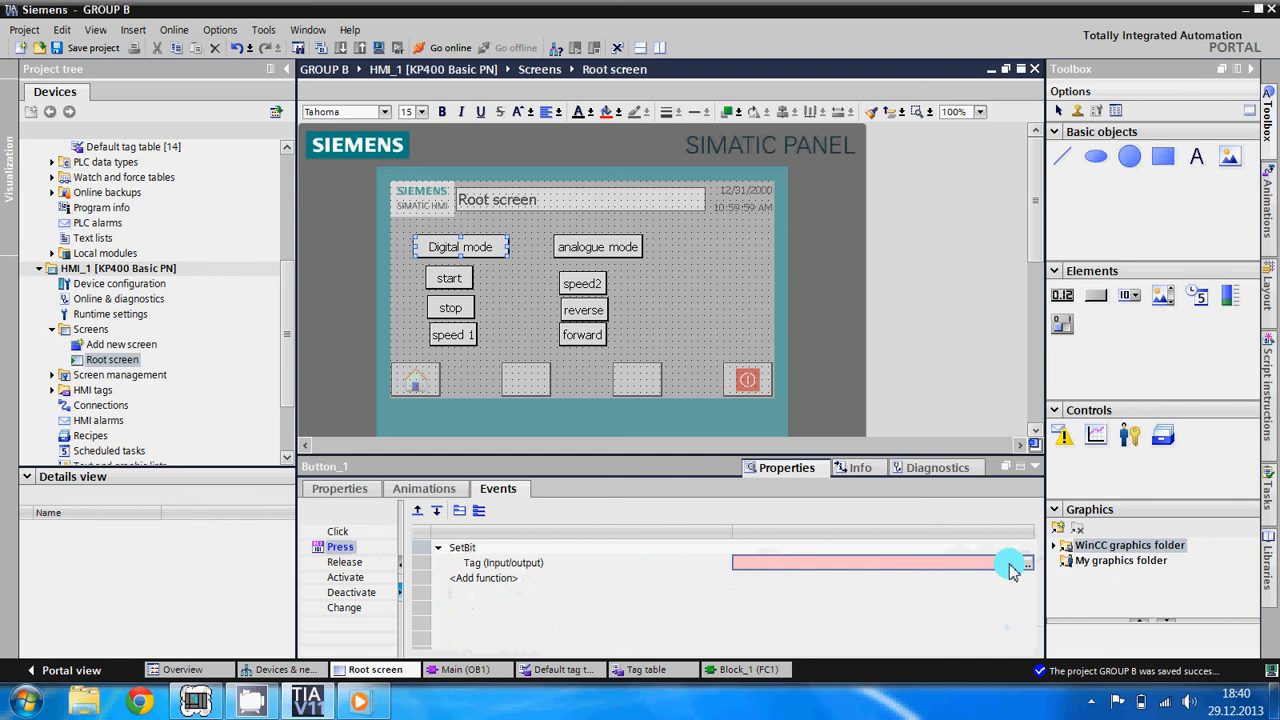
{"action": "left_click", "coordinate": [945, 563]}
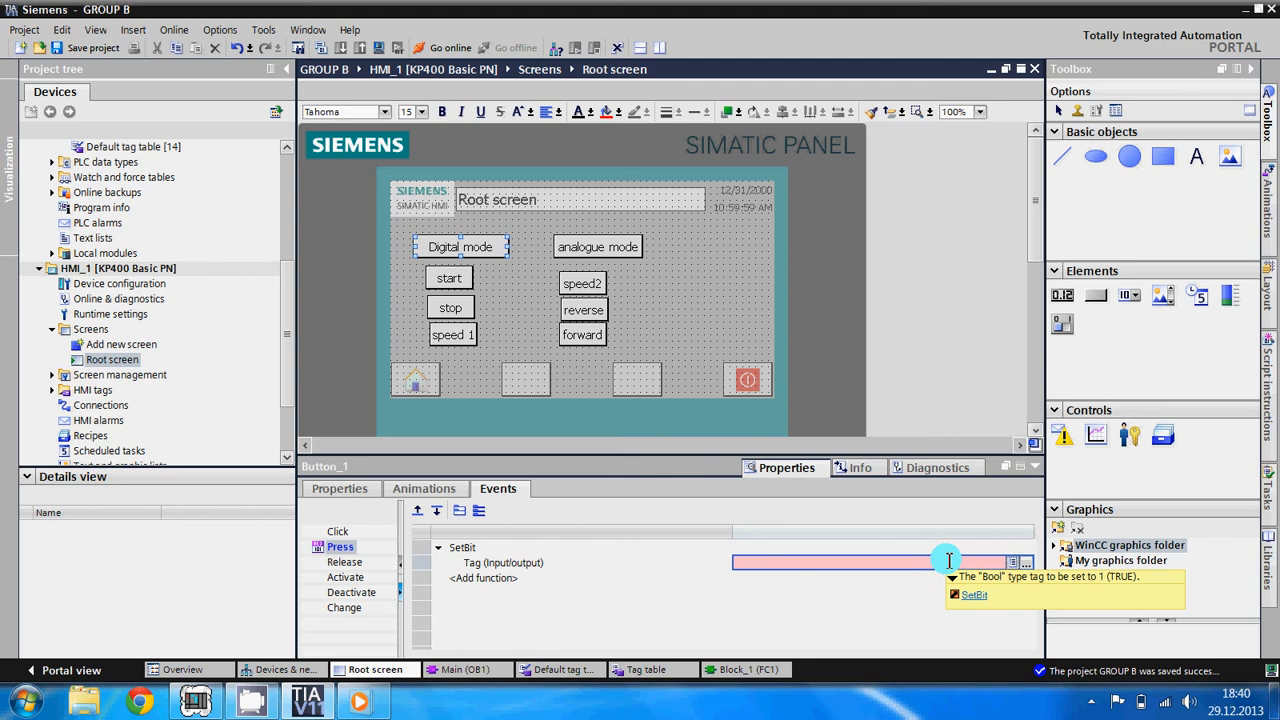
{"action": "type", "text": "di"}
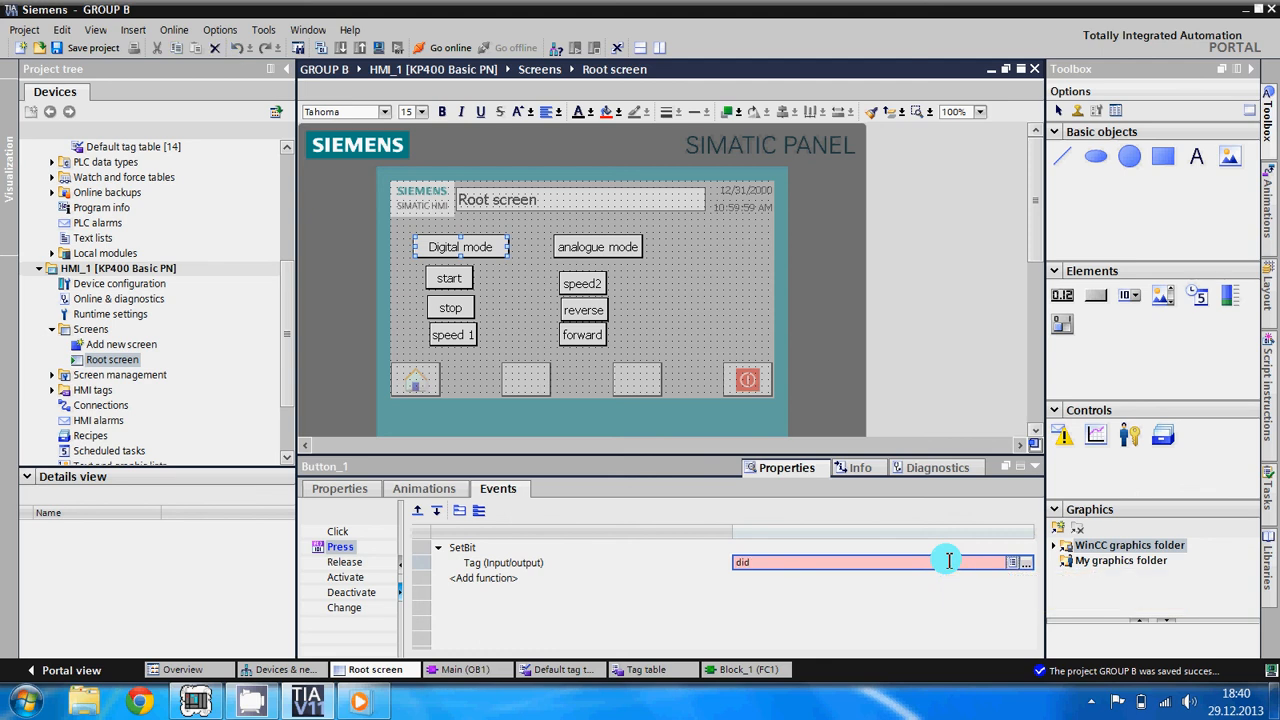
{"action": "type", "text": "gi"}
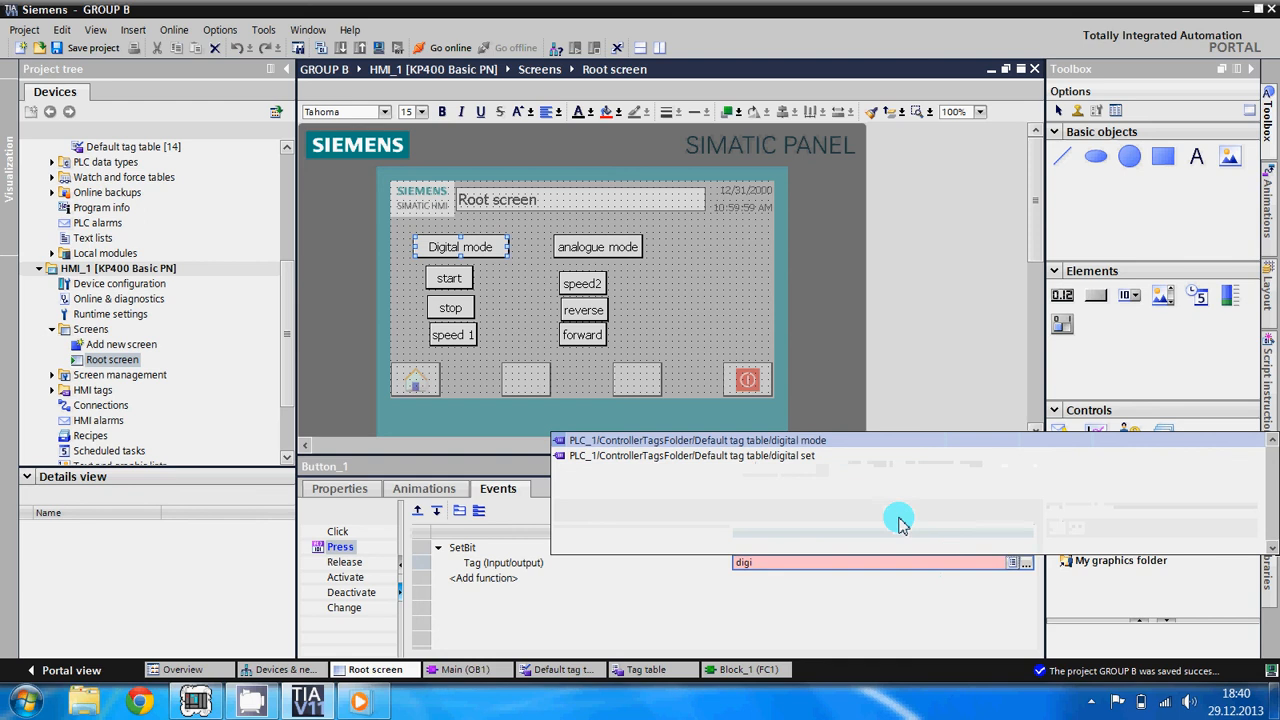
{"action": "left_click", "coordinate": [820, 441]}
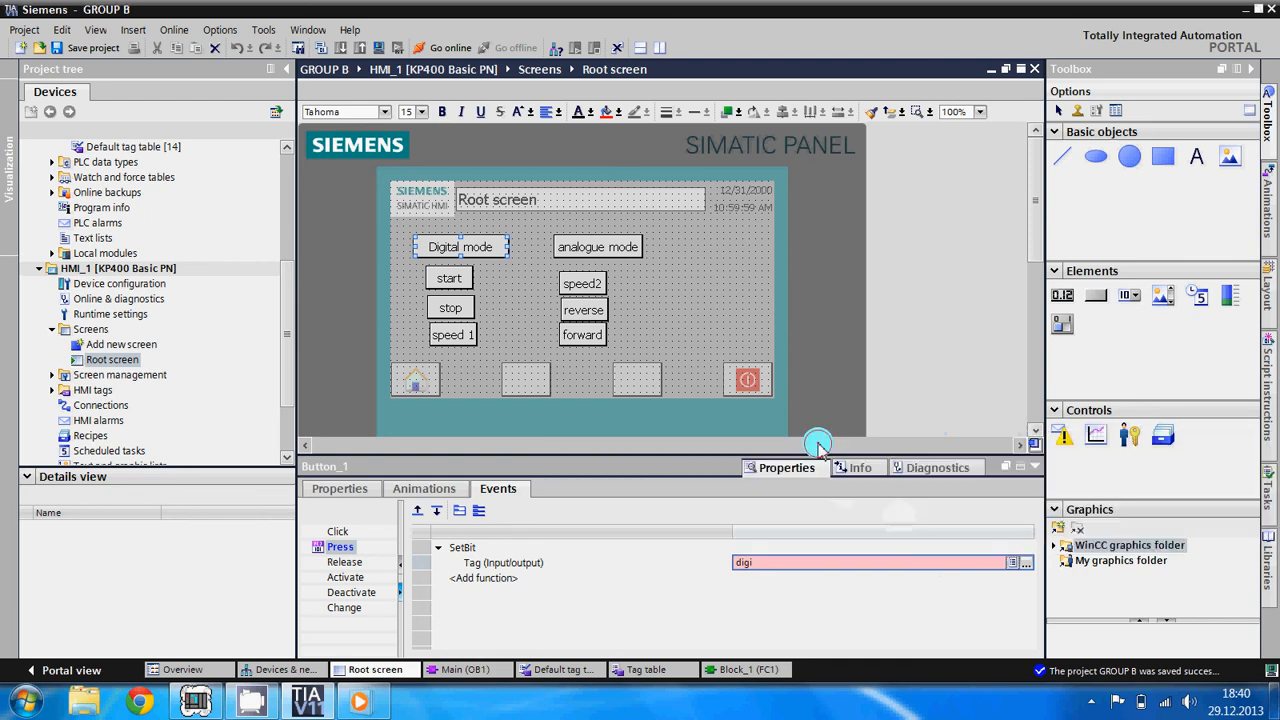
{"action": "left_click", "coordinate": [677, 575]}
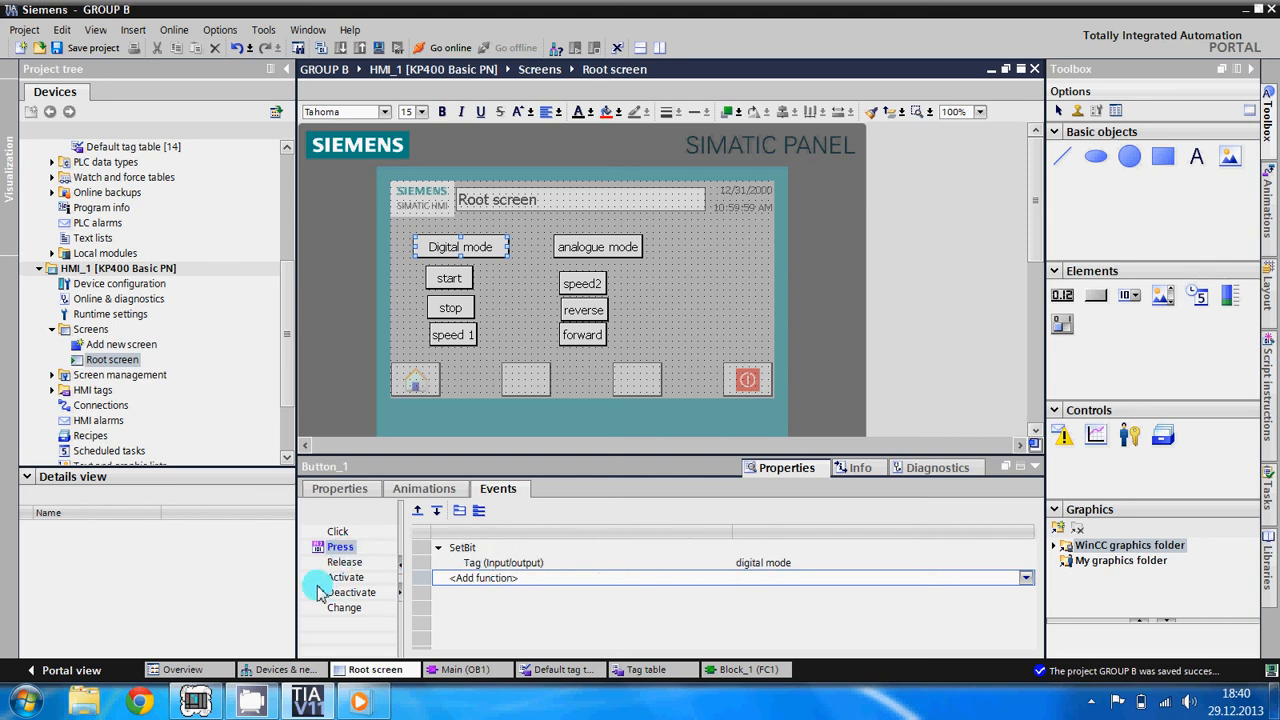
Step: Add the ResetBit function to the Release event of the Digital mode button
{"action": "left_click", "coordinate": [340, 562]}
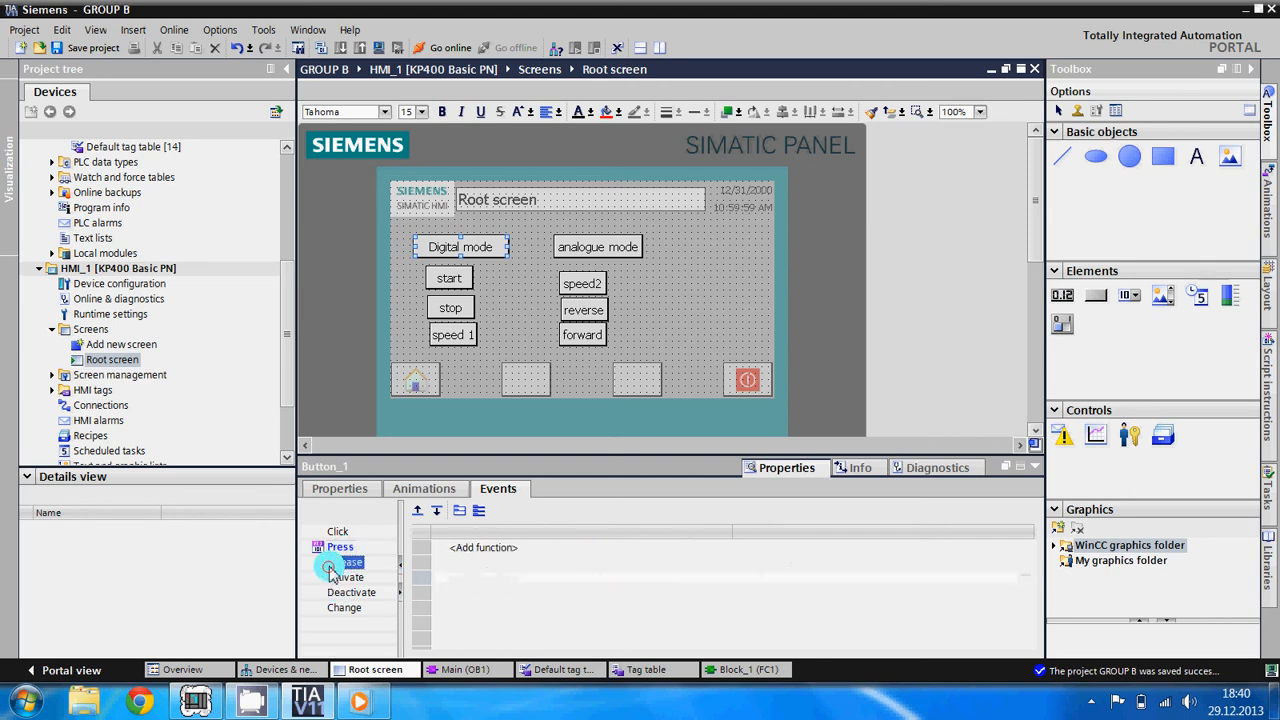
{"action": "left_click", "coordinate": [476, 548]}
{"action": "type", "text": "res"}
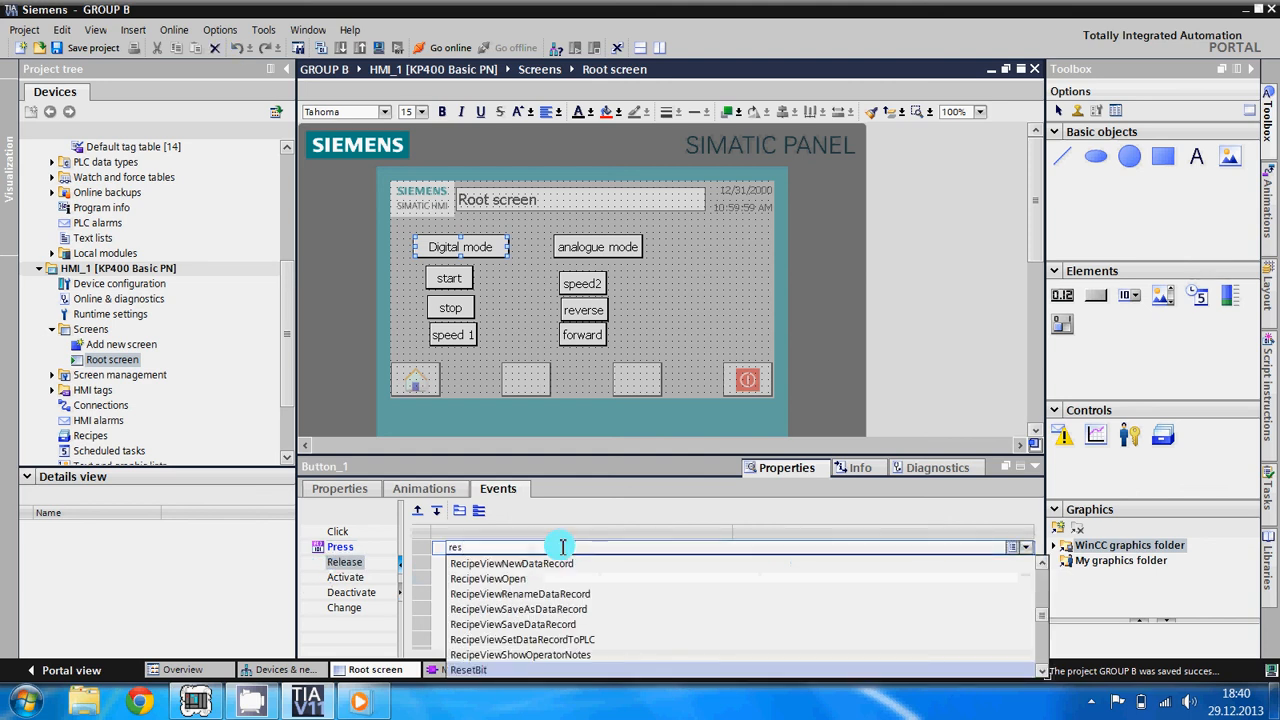
{"action": "type", "text": "et"}
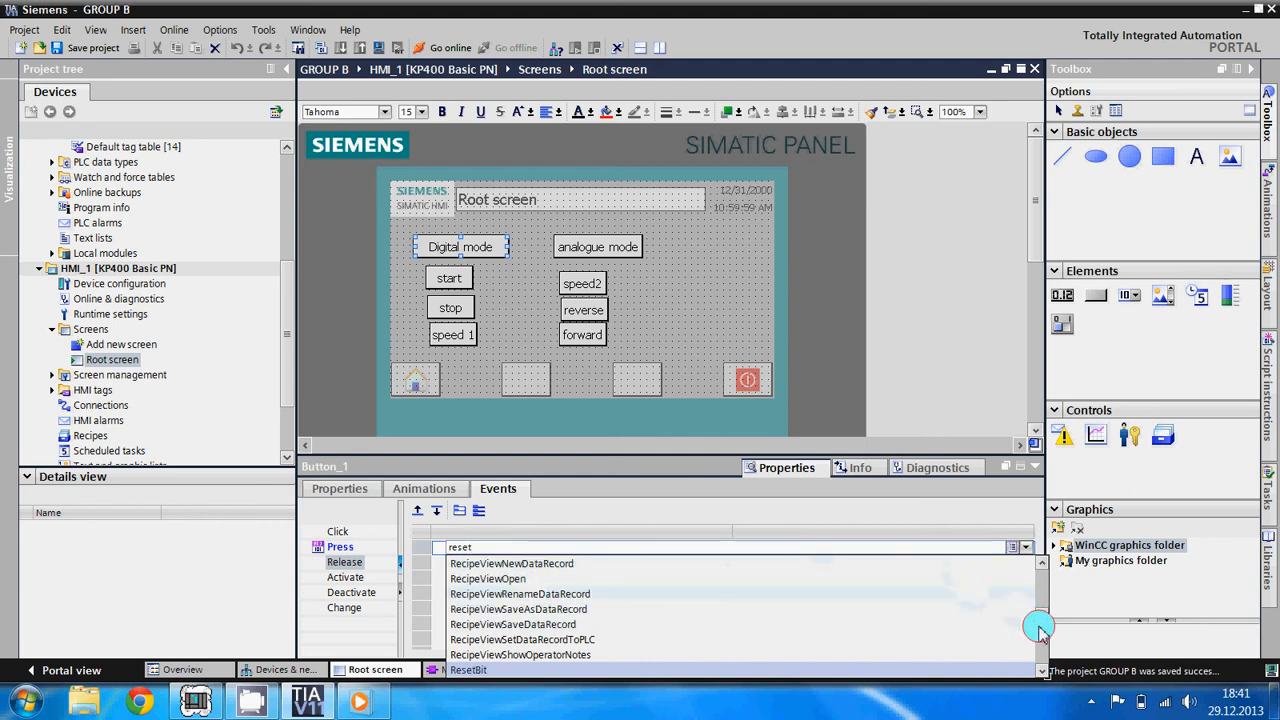
{"action": "scroll", "coordinate": [1037, 610], "scroll_direction": "down", "scroll_amount": 3}
{"action": "scroll", "coordinate": [1040, 630], "scroll_direction": "down", "scroll_amount": 6}
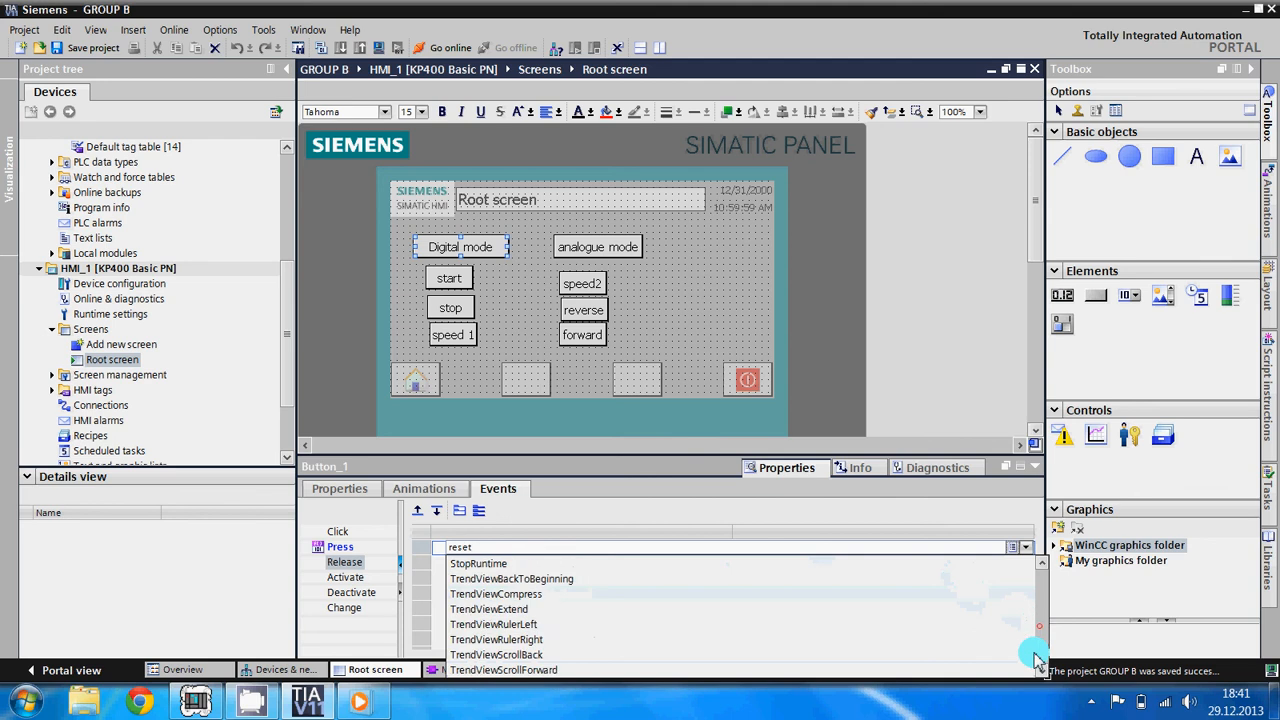
{"action": "scroll", "coordinate": [1035, 622], "scroll_direction": "up", "scroll_amount": 11}
{"action": "scroll", "coordinate": [1030, 615], "scroll_direction": "up", "scroll_amount": 2}
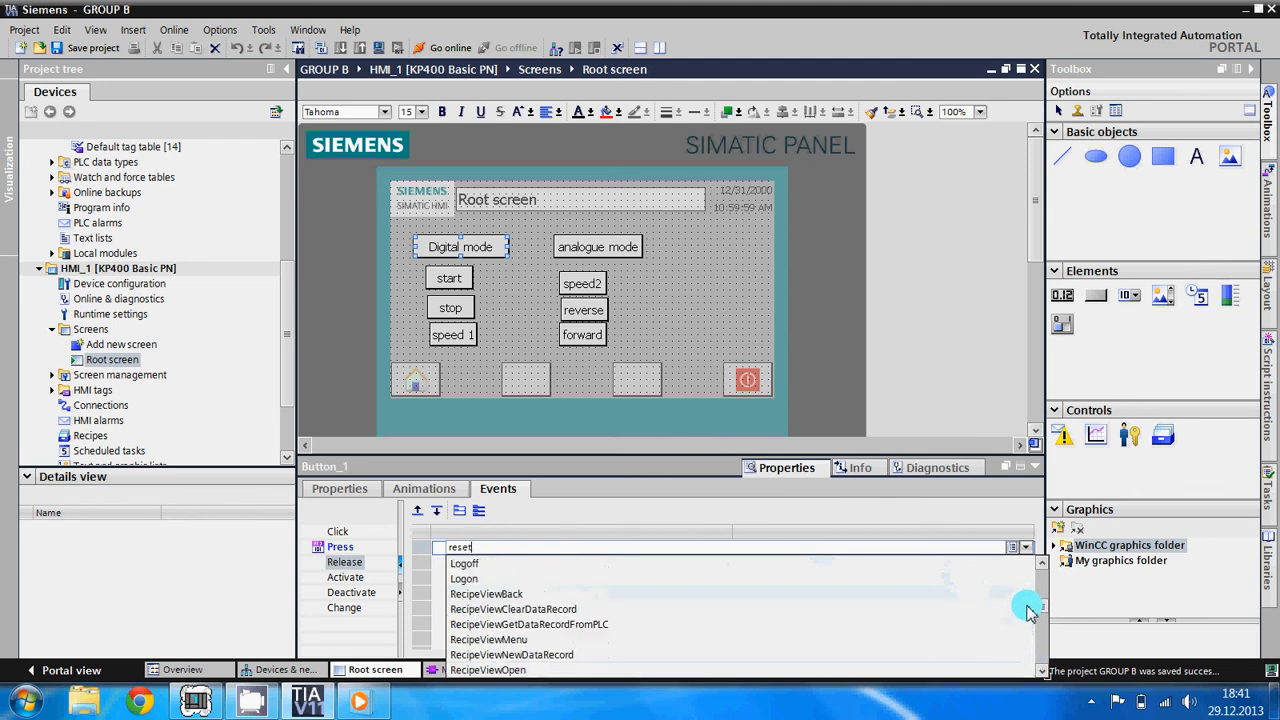
{"action": "scroll", "coordinate": [1030, 600], "scroll_direction": "up", "scroll_amount": 3}
{"action": "scroll", "coordinate": [1030, 592], "scroll_direction": "up", "scroll_amount": 3}
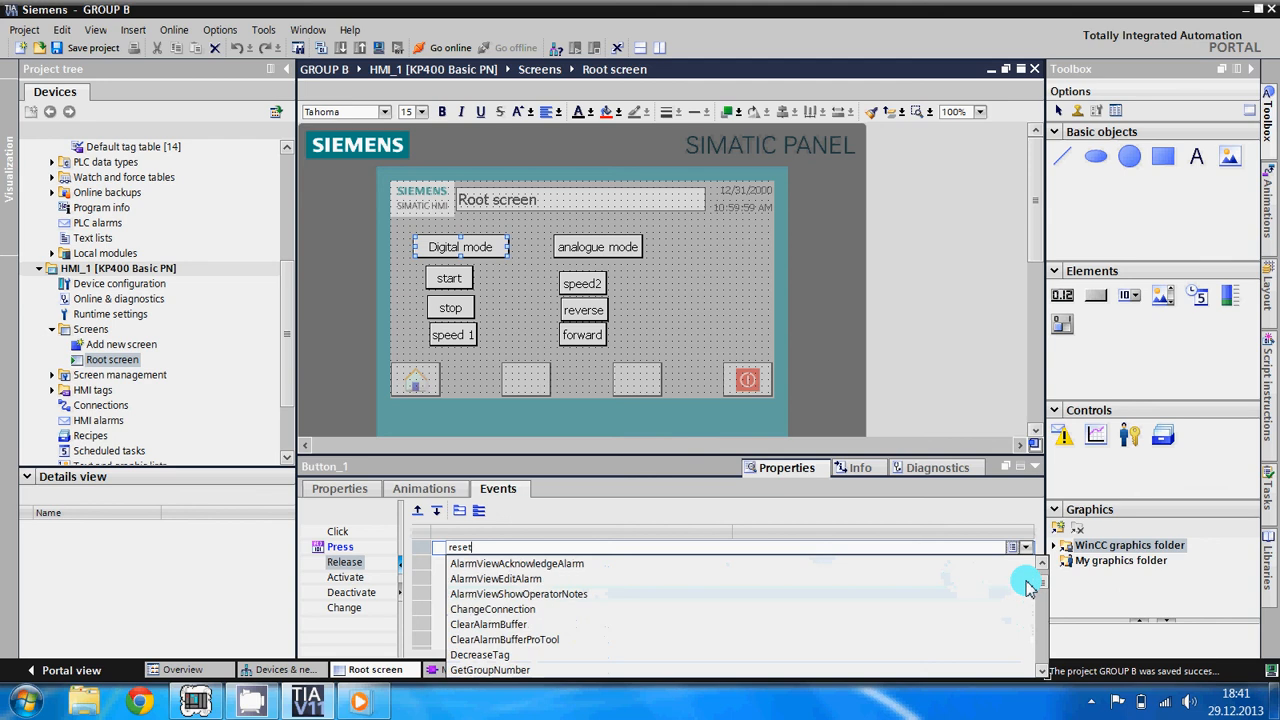
{"action": "scroll", "coordinate": [1020, 595], "scroll_direction": "down", "scroll_amount": 6}
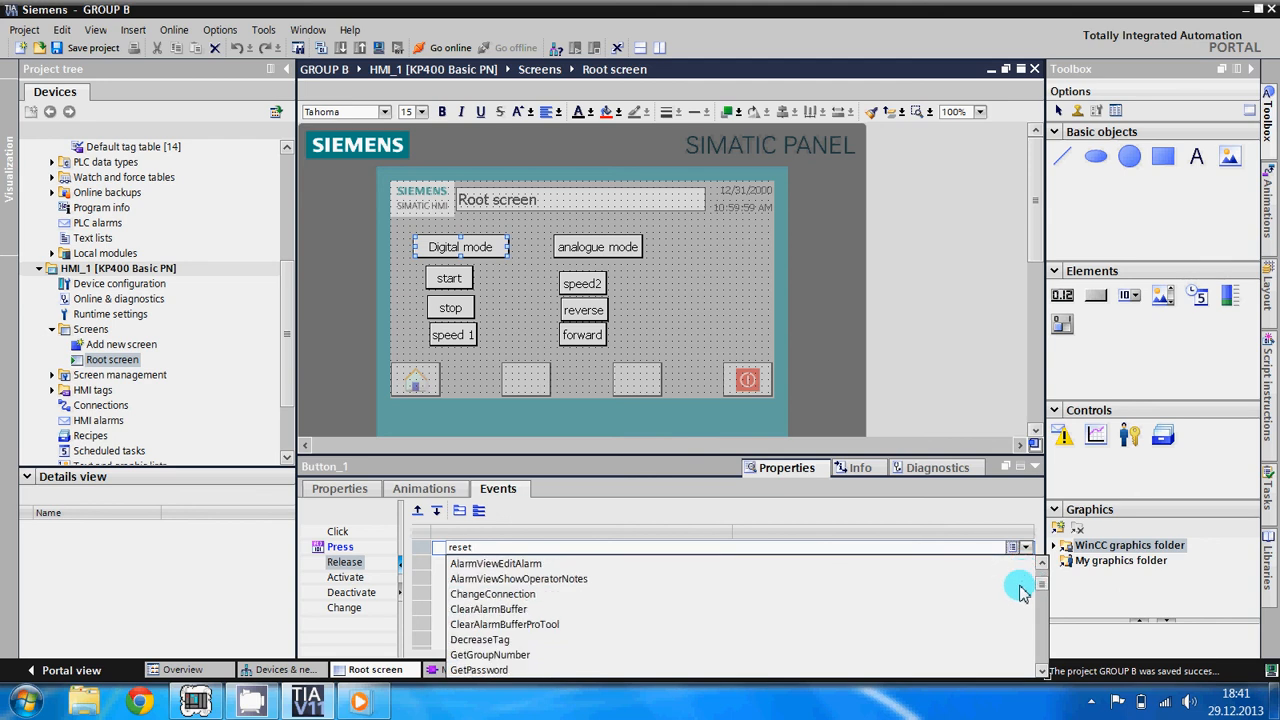
{"action": "scroll", "coordinate": [1015, 610], "scroll_direction": "down", "scroll_amount": 1}
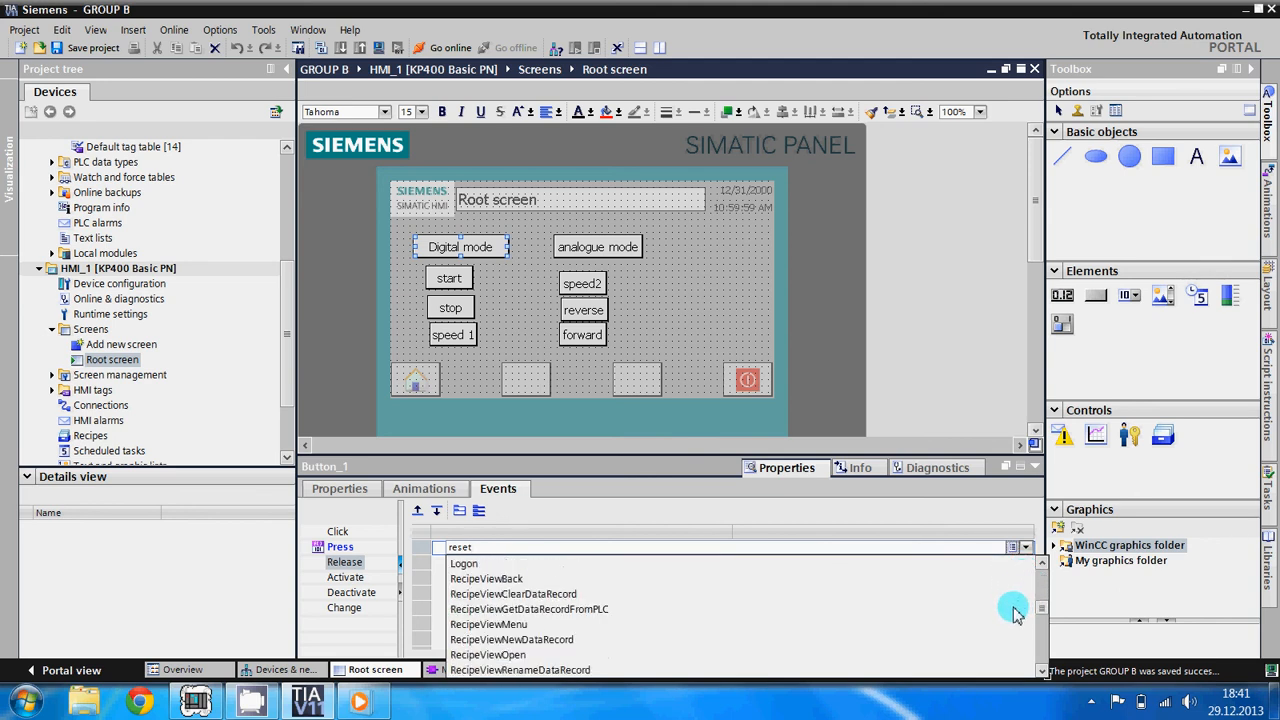
{"action": "scroll", "coordinate": [1014, 615], "scroll_direction": "down", "scroll_amount": 3}
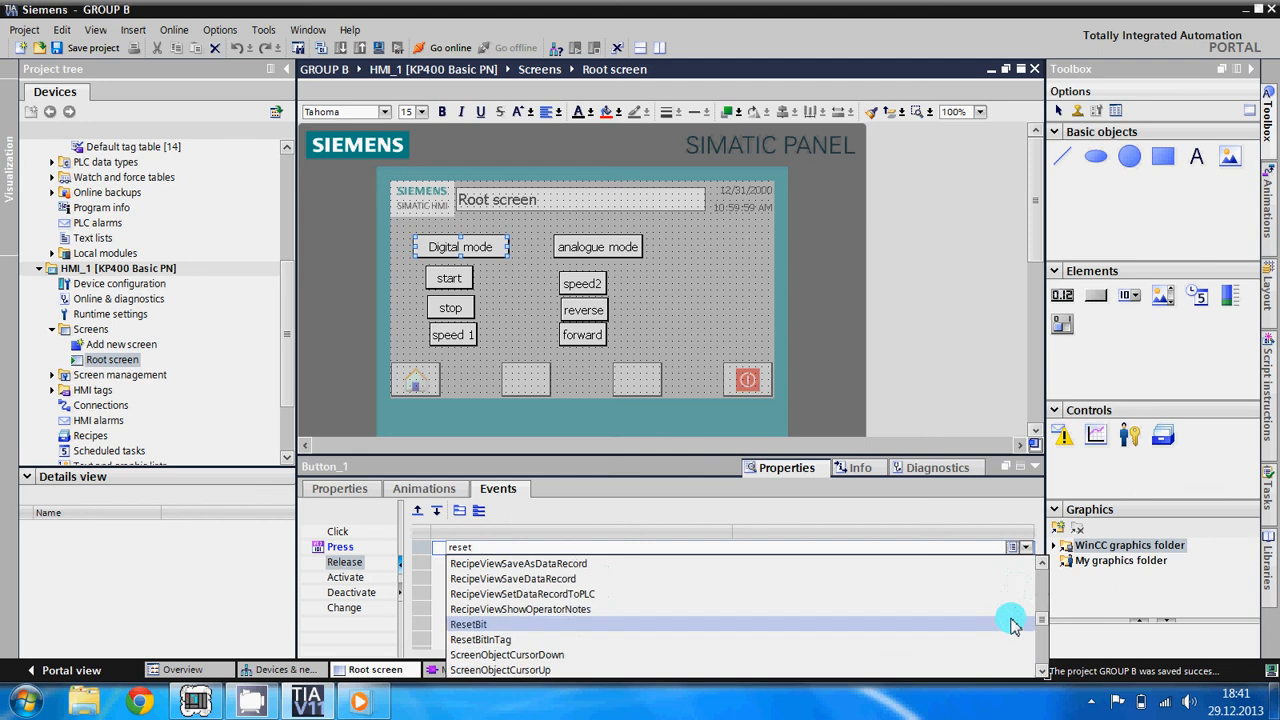
{"action": "left_click", "coordinate": [477, 624]}
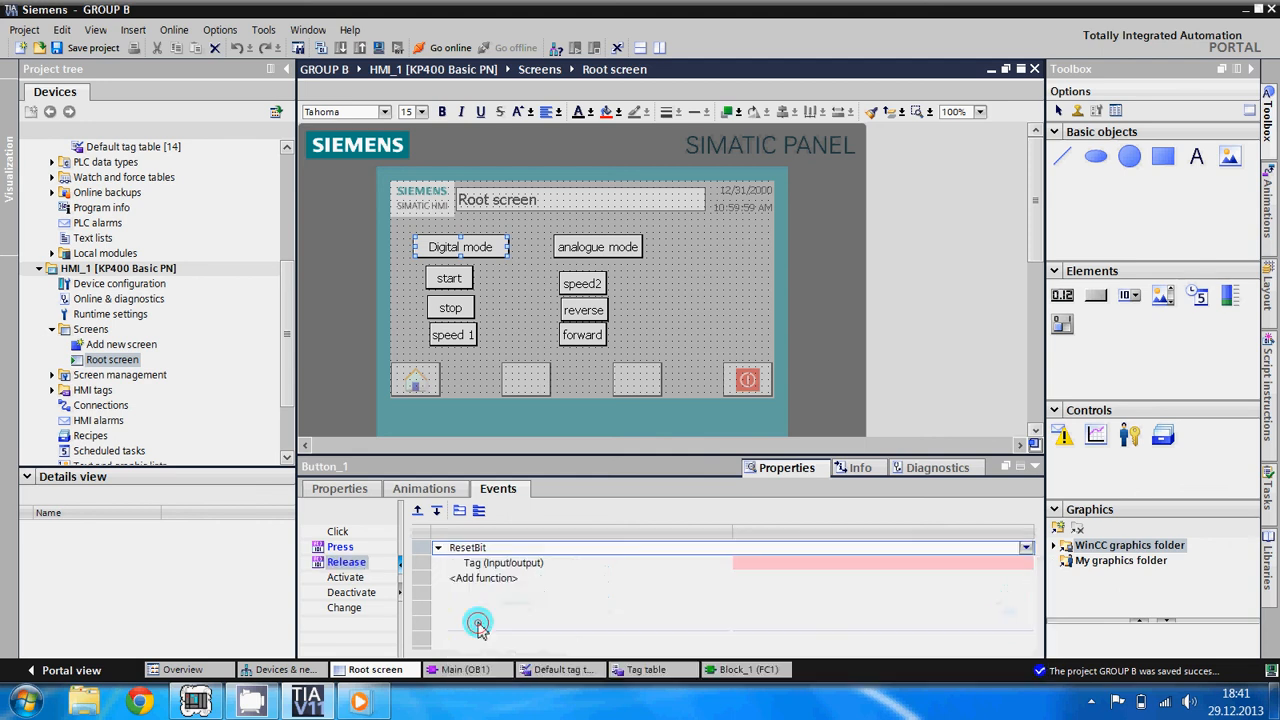
Step: Assign the PLC_1 tag digital mode from the Default tag table to the ResetBit function
{"action": "left_click", "coordinate": [984, 567]}
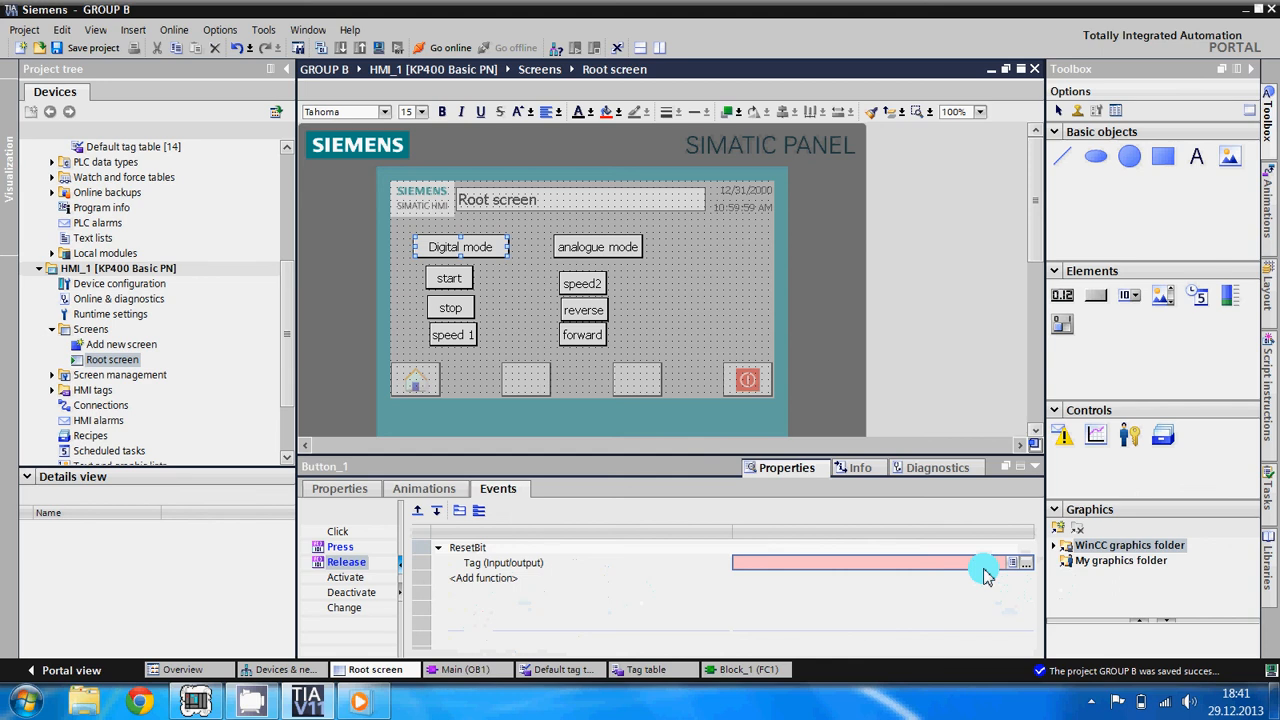
{"action": "type", "text": "di"}
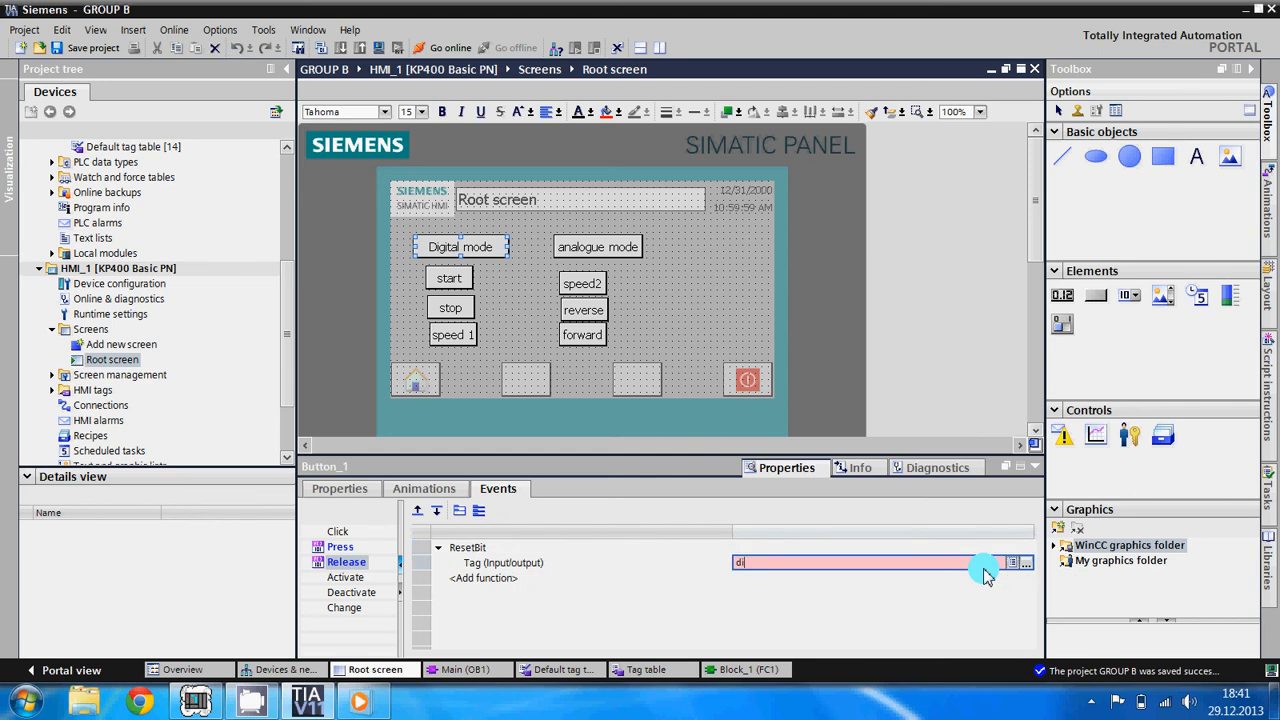
{"action": "type", "text": "d"}
{"action": "key", "text": "BackSpace"}
{"action": "type", "text": "g"}
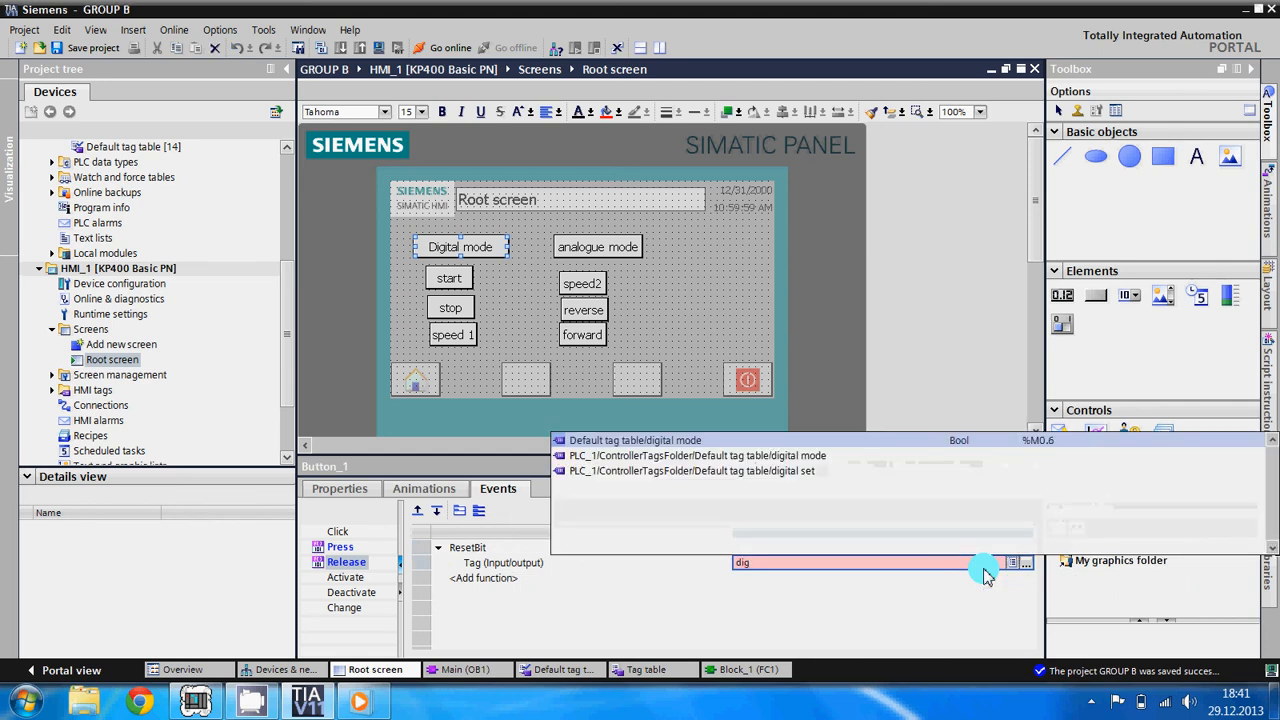
{"action": "left_click", "coordinate": [814, 456]}
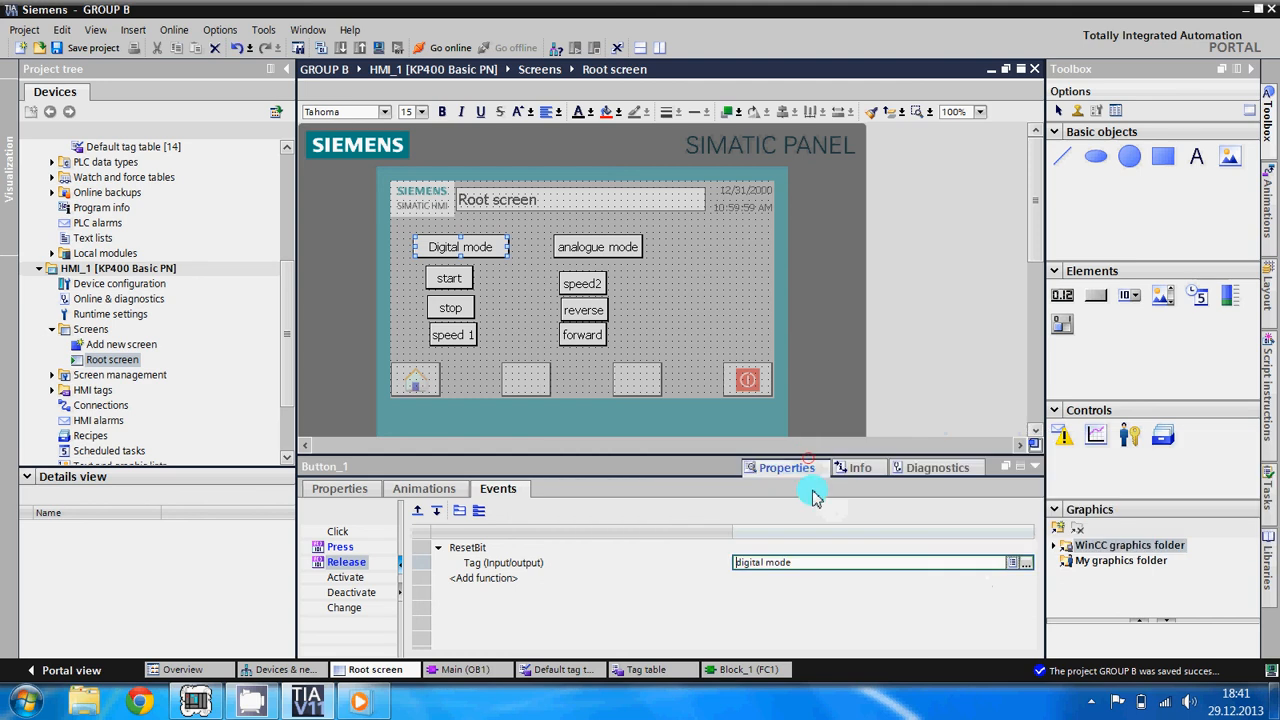
{"action": "left_click", "coordinate": [862, 618]}
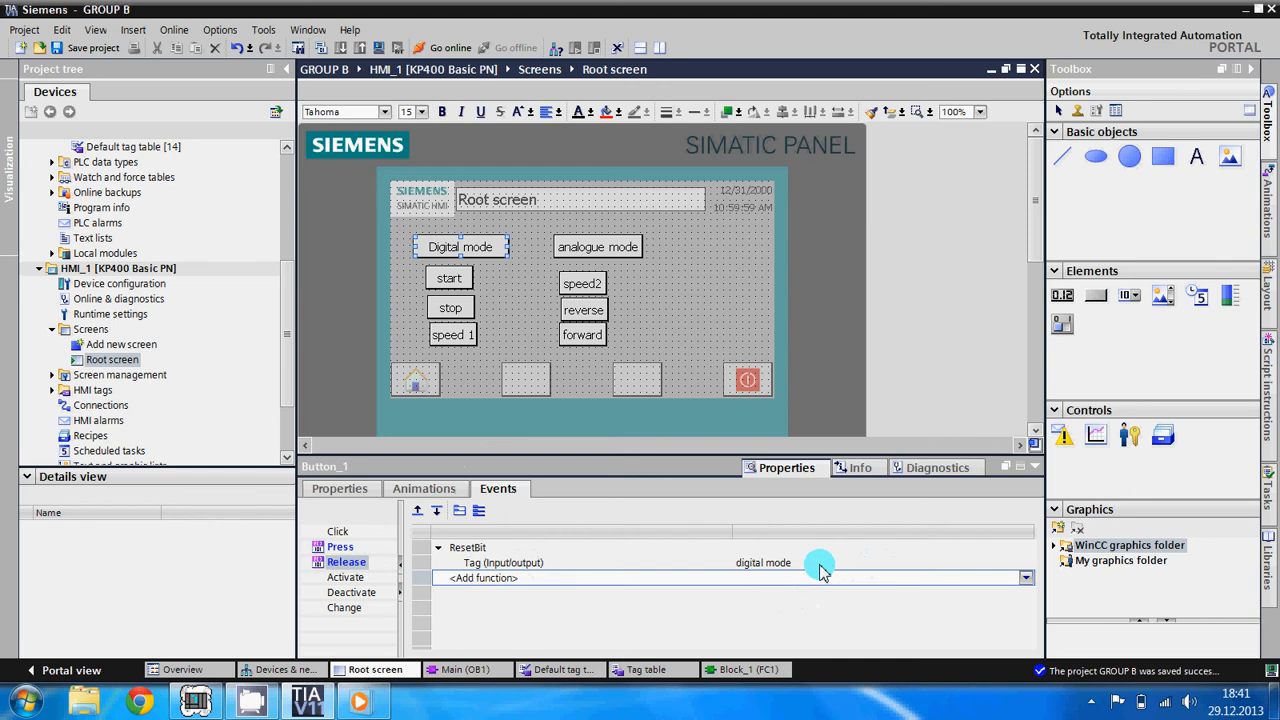
{"action": "left_click", "coordinate": [758, 523]}
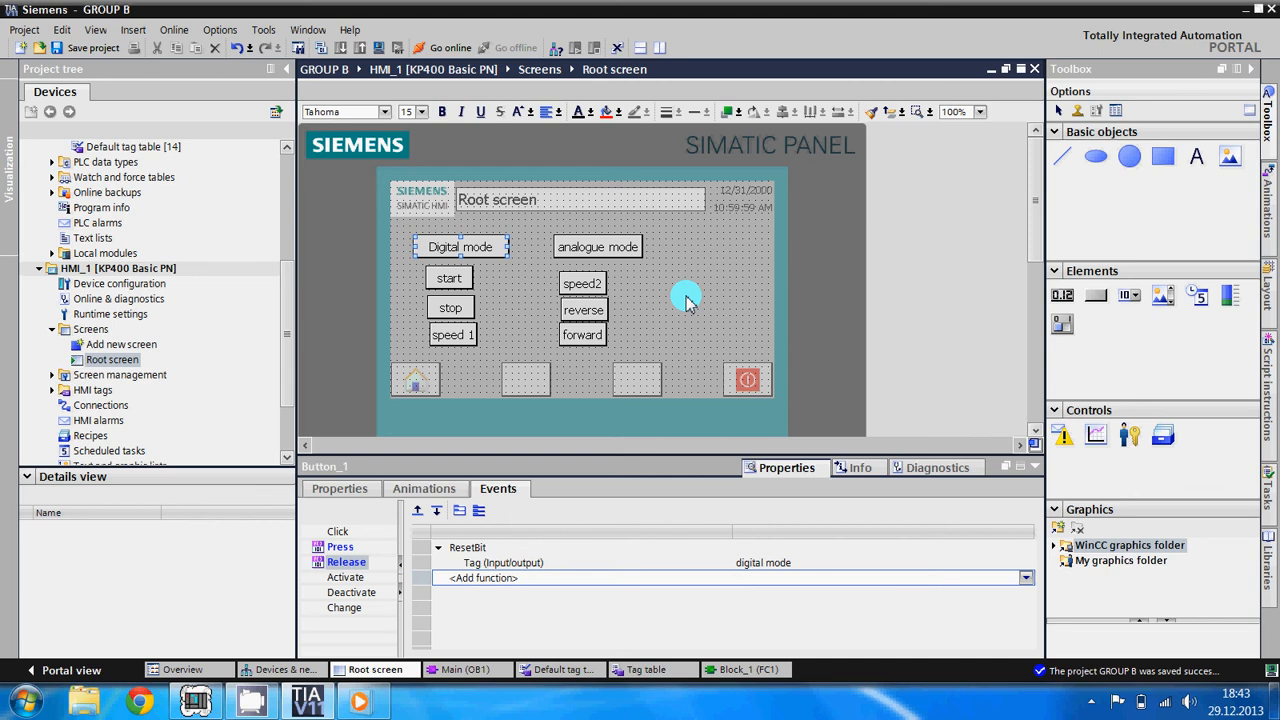
{"action": "left_click", "coordinate": [1250, 18]}
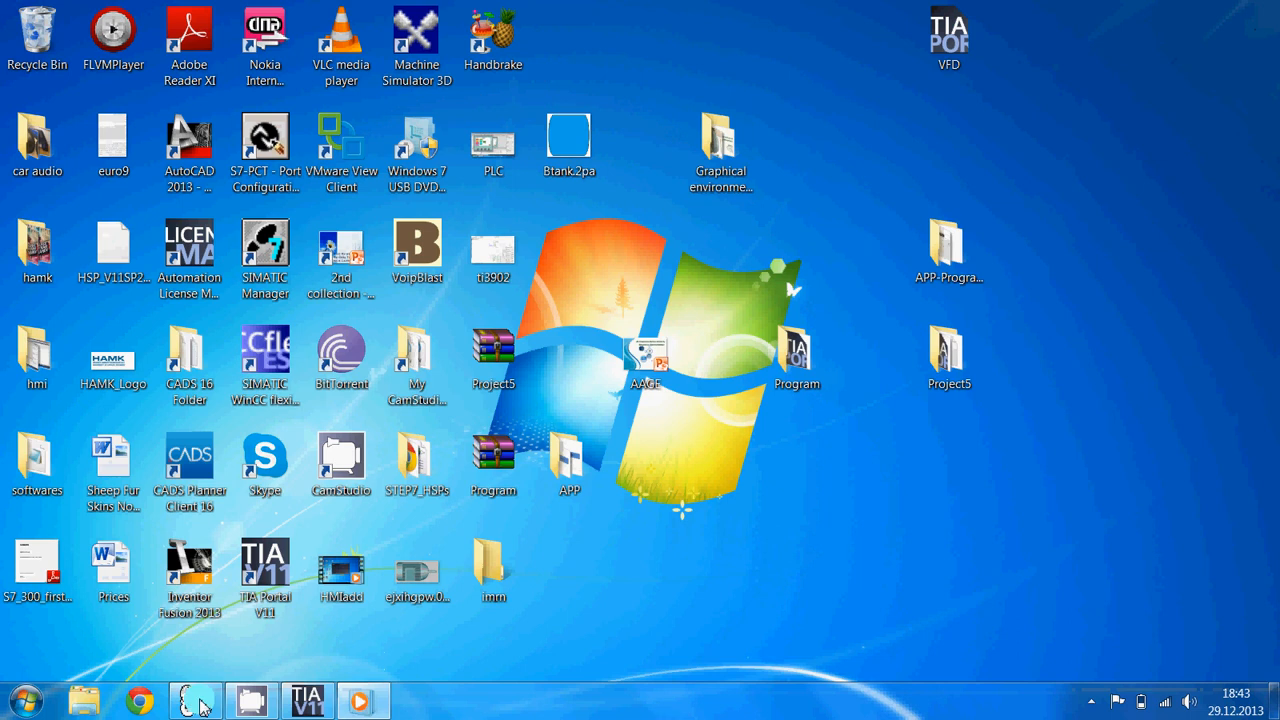
{"action": "left_click", "coordinate": [310, 701]}
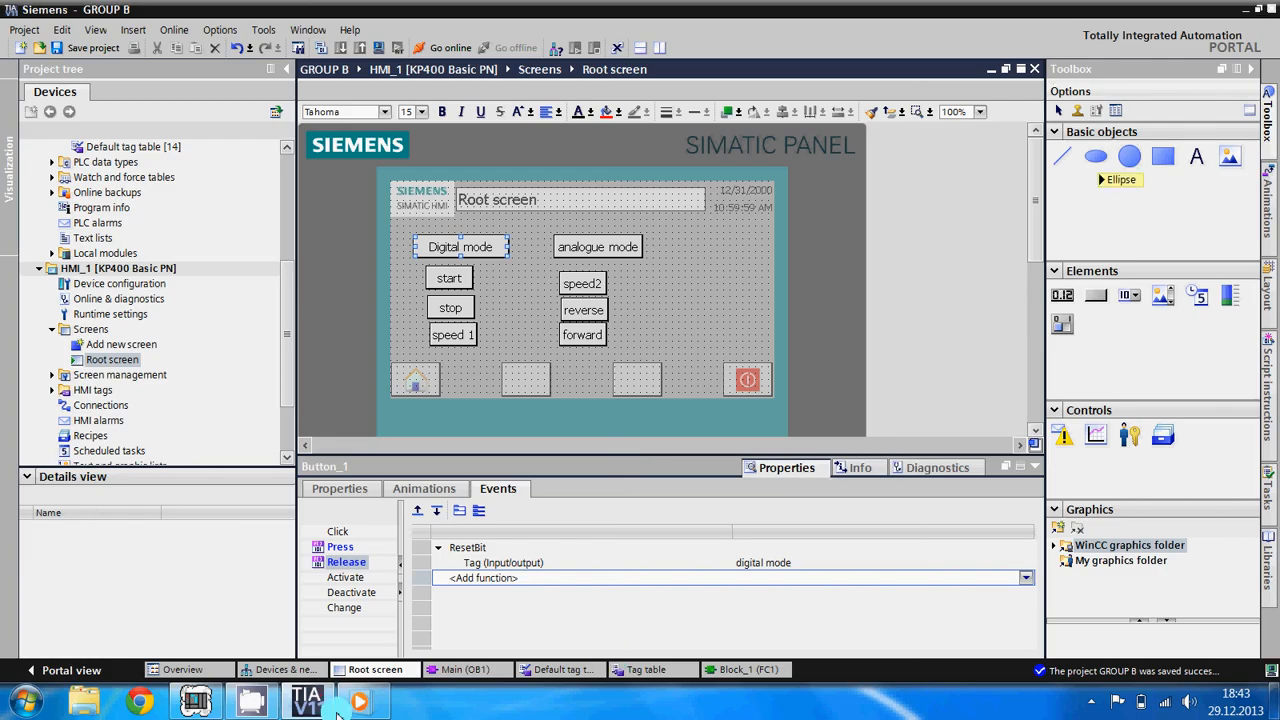
{"action": "left_click", "coordinate": [213, 705]}
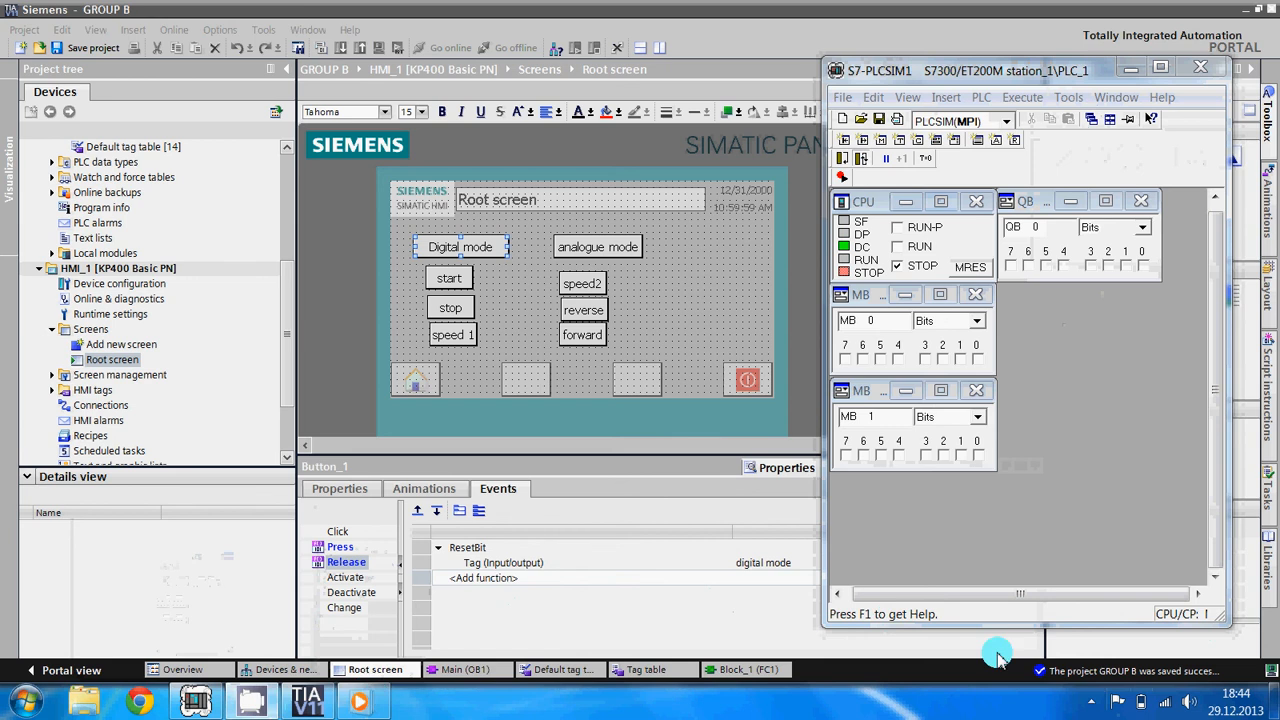
{"action": "left_click", "coordinate": [1247, 18]}
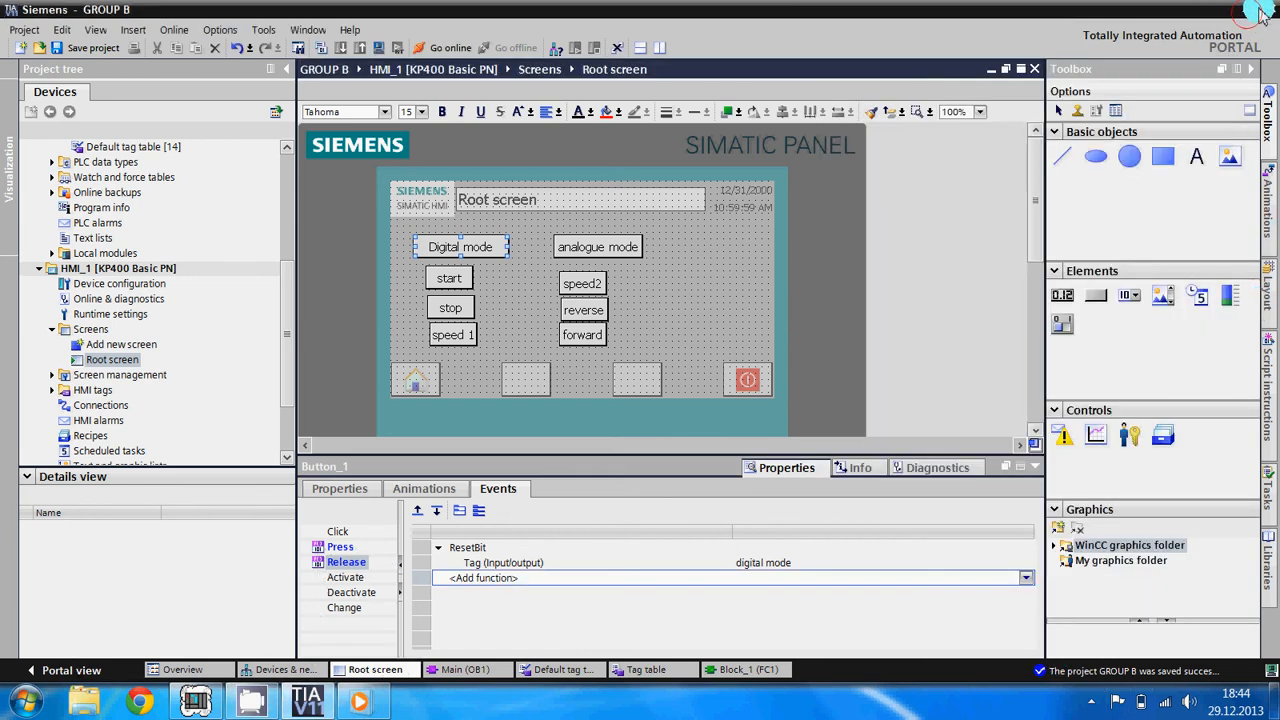
Step: Exit the engineering software and save the changes to the GROUP B project
{"action": "left_click", "coordinate": [1270, 12]}
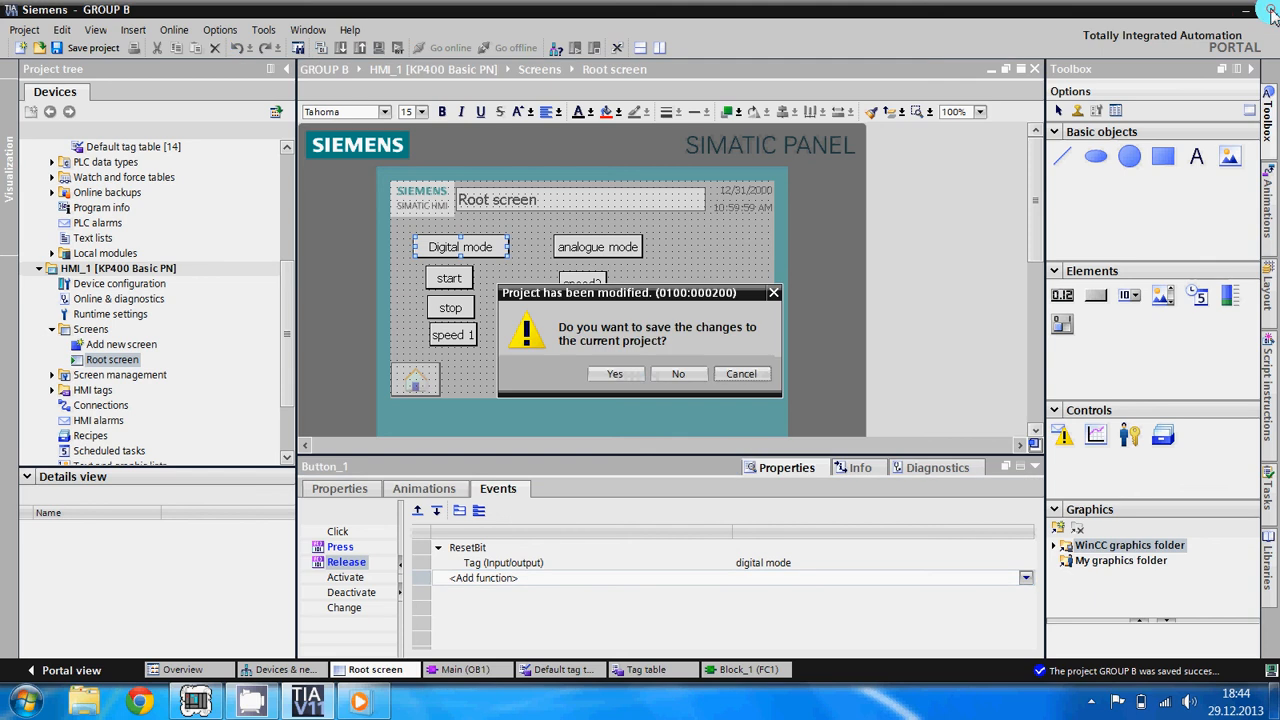
{"action": "left_click", "coordinate": [620, 374]}
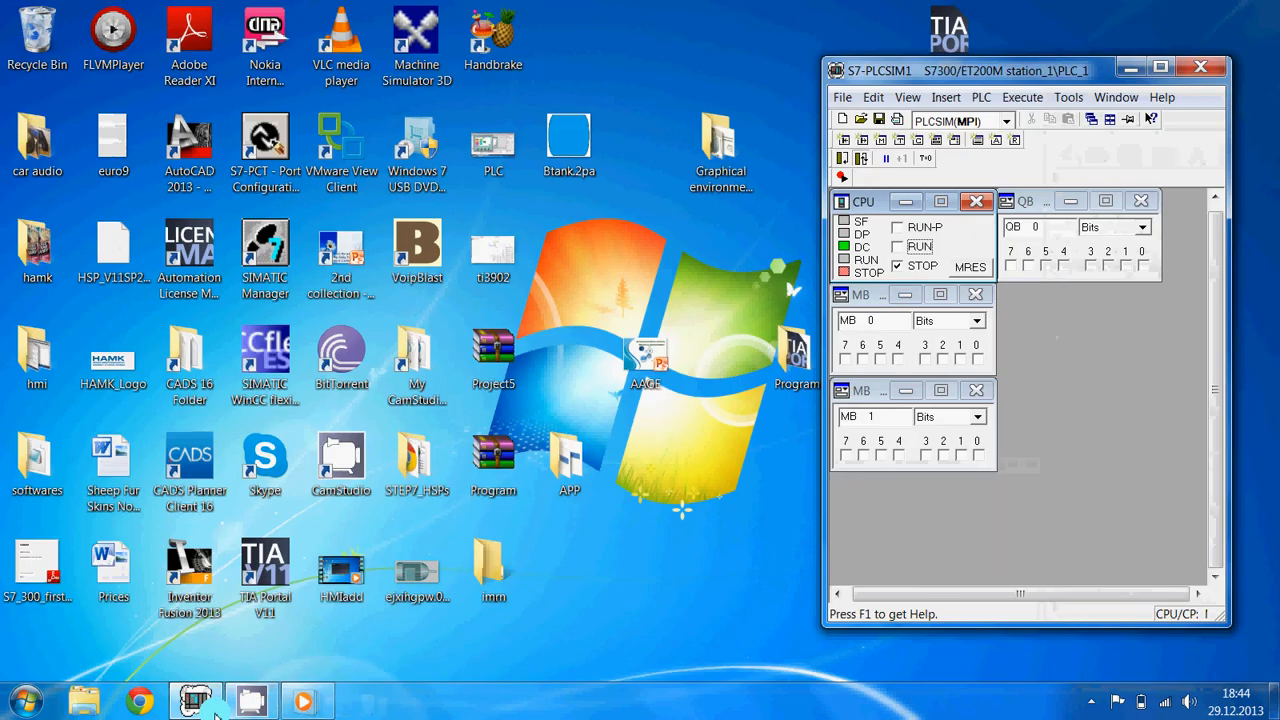
{"action": "left_click", "coordinate": [252, 702]}
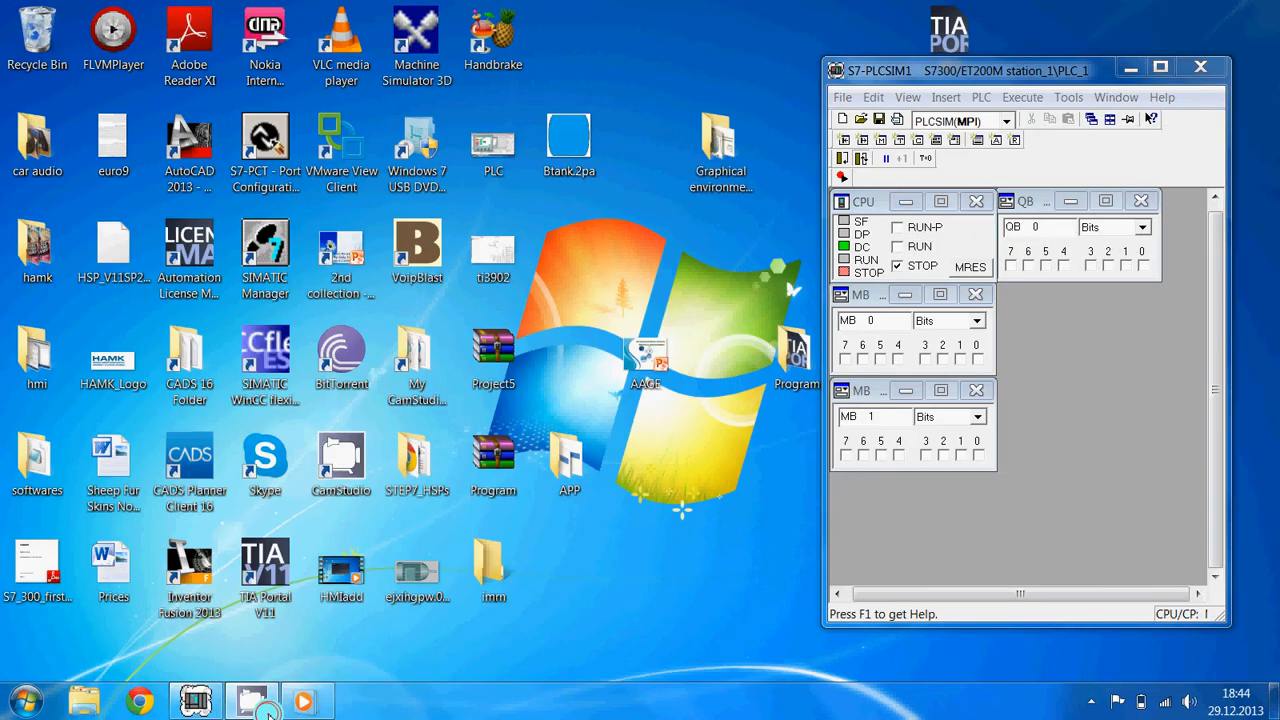
{"action": "left_click", "coordinate": [1091, 701]}
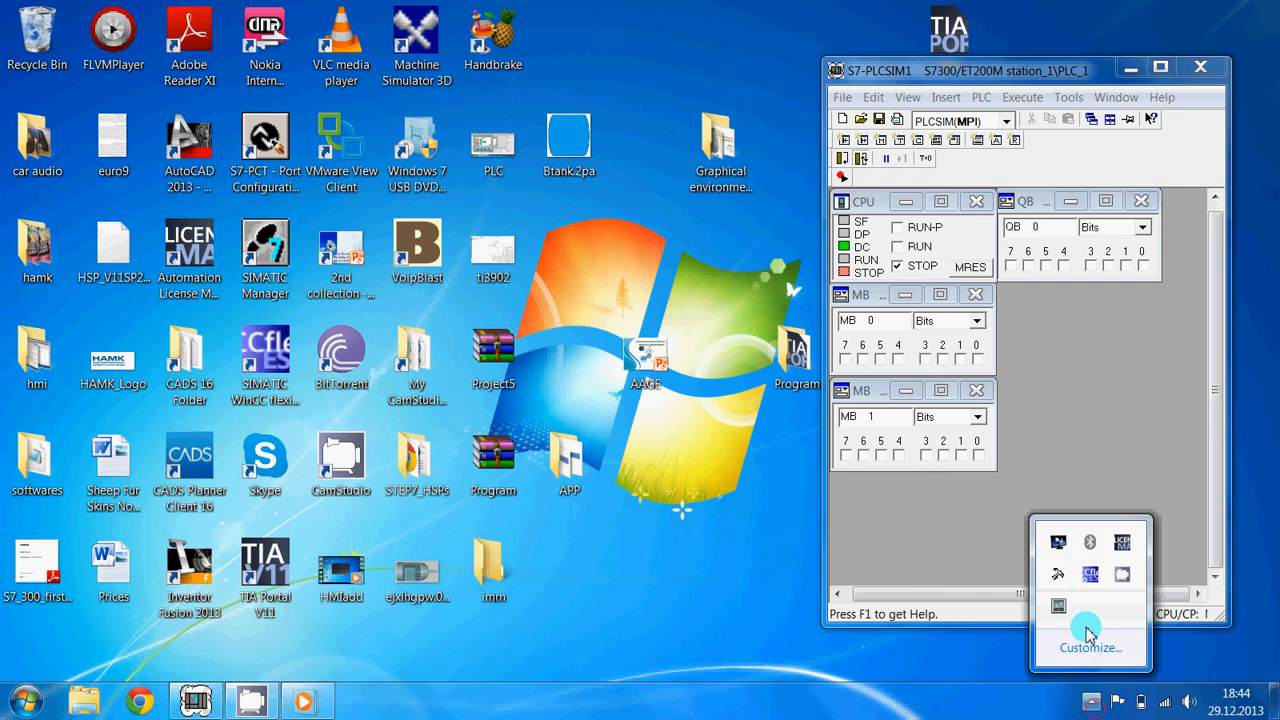
{"action": "left_click", "coordinate": [1126, 575]}
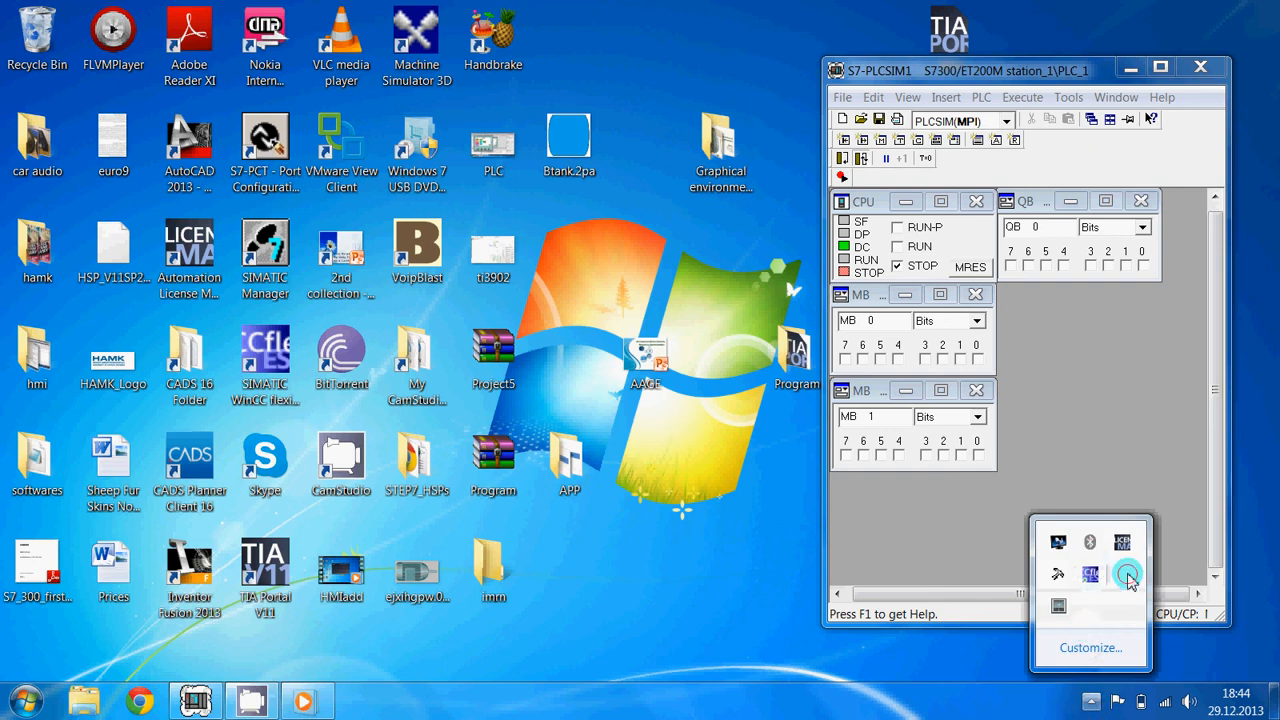